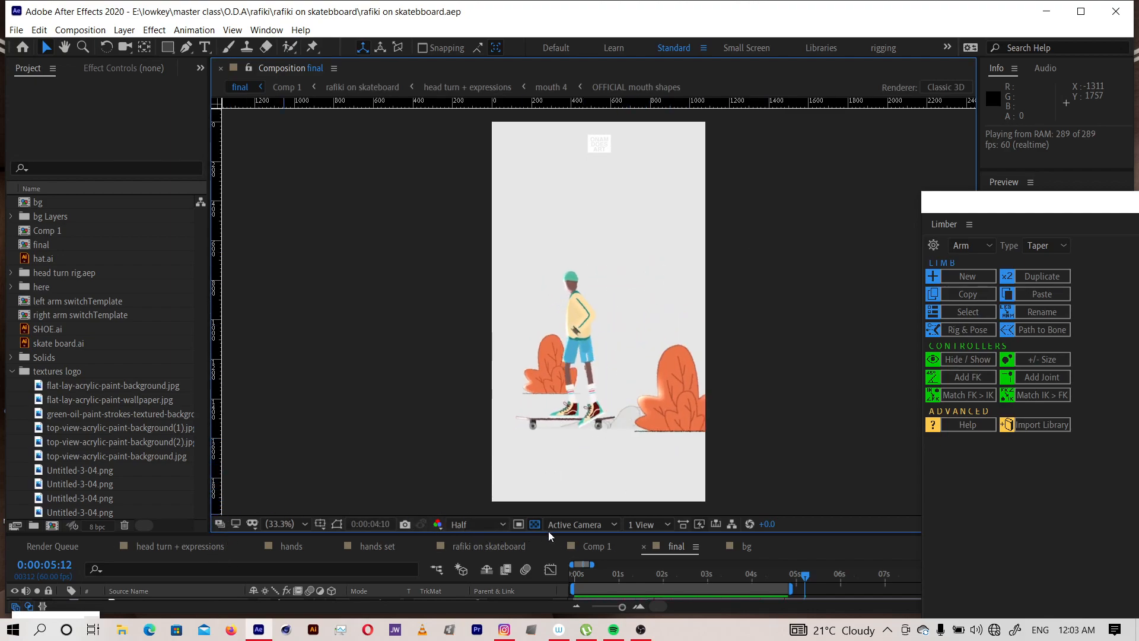
Preview the skateboarder animation in the final composition and stop at 0:00:01:13
{"action": "key", "text": "space"}
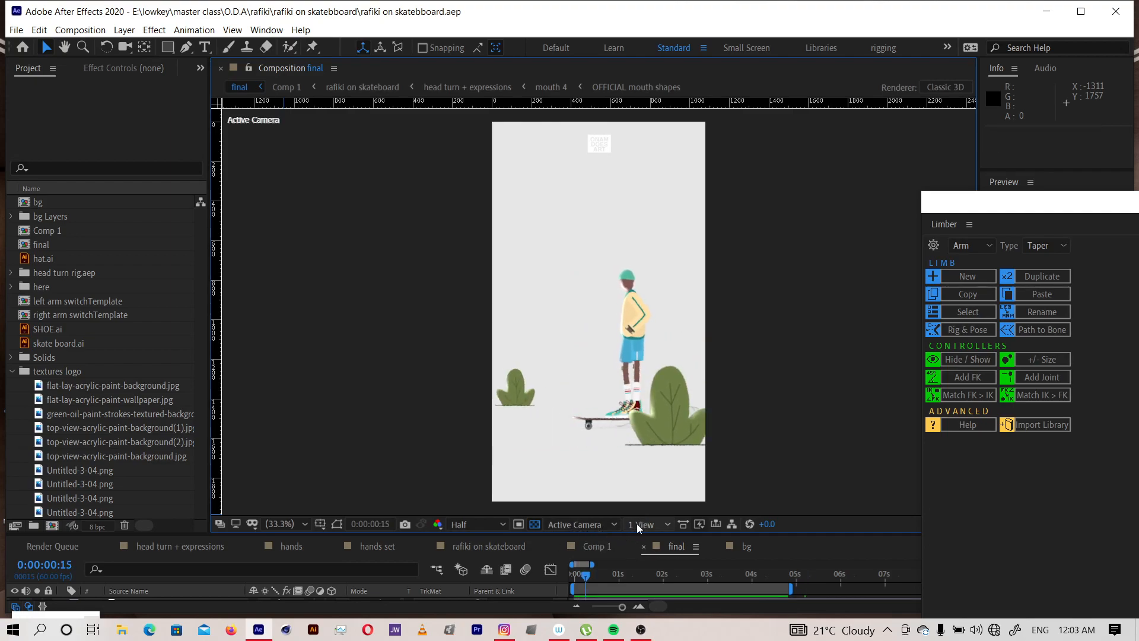
{"action": "mouse_move", "coordinate": [589, 572]}
{"action": "left_mouse_down"}
{"action": "mouse_move", "coordinate": [632, 573]}
{"action": "mouse_move", "coordinate": [607, 572]}
{"action": "left_mouse_up"}
{"action": "key", "text": "space"}
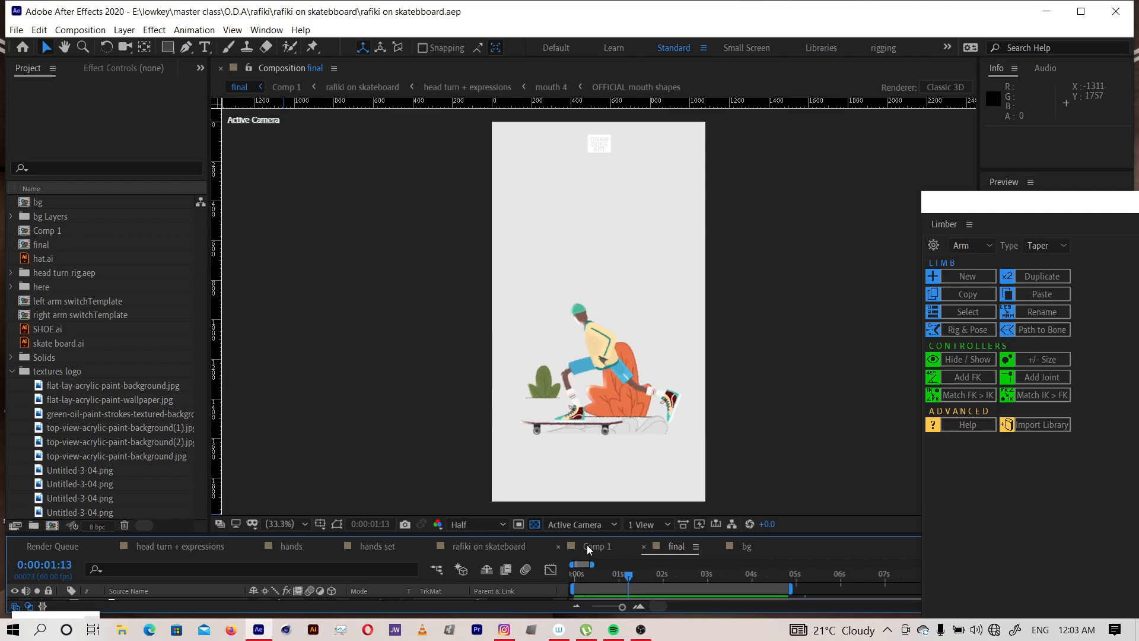
Add a new camera directly above the existing Camera layer in the final composition
{"action": "left_click_drag", "start_coordinate": [258, 536], "coordinate": [274, 487]}
{"action": "left_click", "coordinate": [125, 584]}
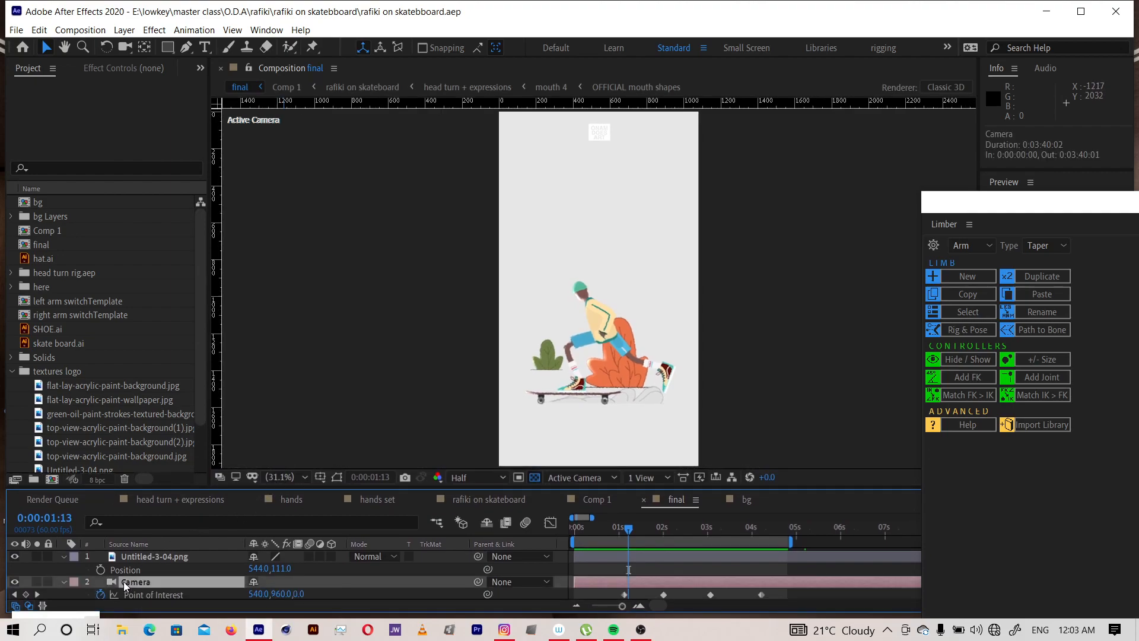
{"action": "left_click", "coordinate": [124, 30]}
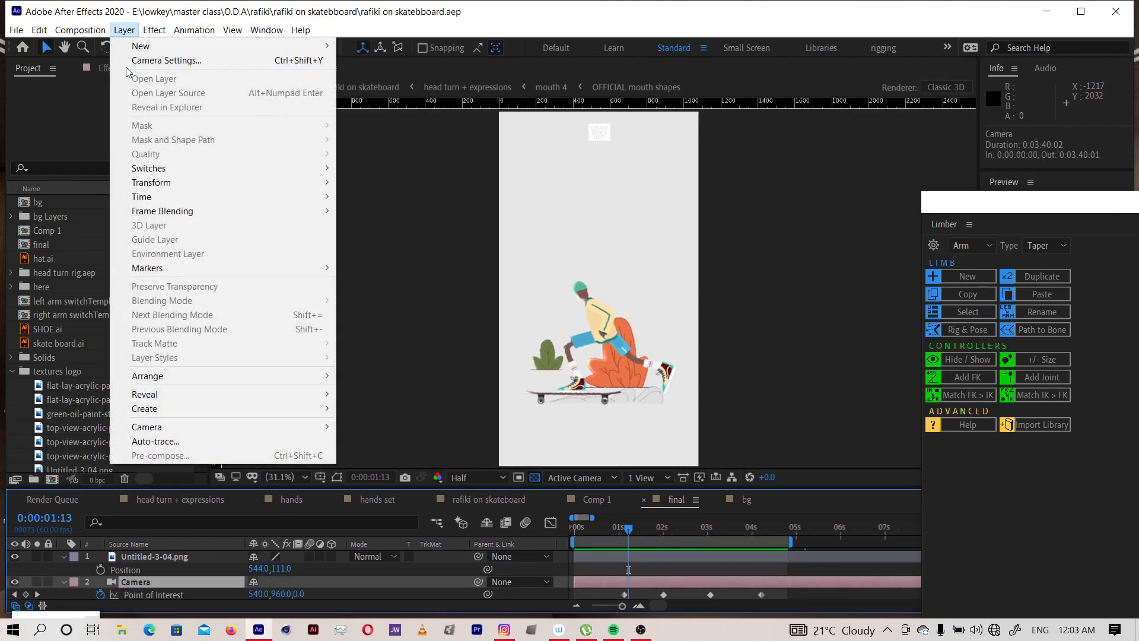
{"action": "mouse_move", "coordinate": [134, 50]}
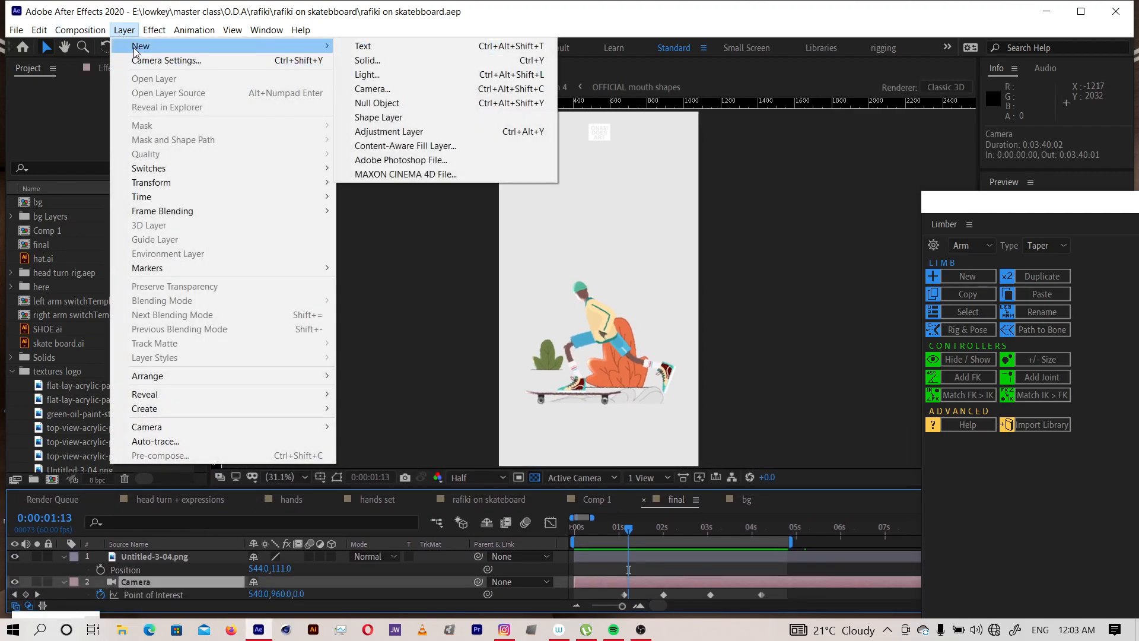
{"action": "left_click", "coordinate": [371, 89]}
{"action": "left_click", "coordinate": [436, 357]}
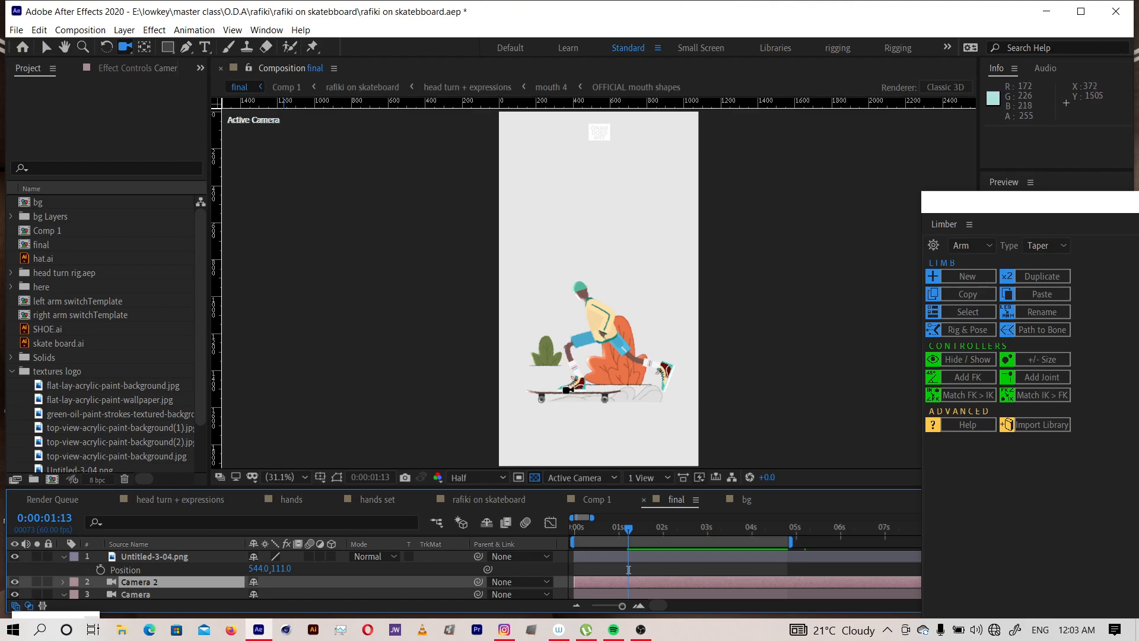
Orbit Camera 2 around the skateboarder to a position of about 1442, 1434, -1484, previewing the animation along the way
{"action": "left_click_drag", "start_coordinate": [571, 378], "coordinate": [585, 360]}
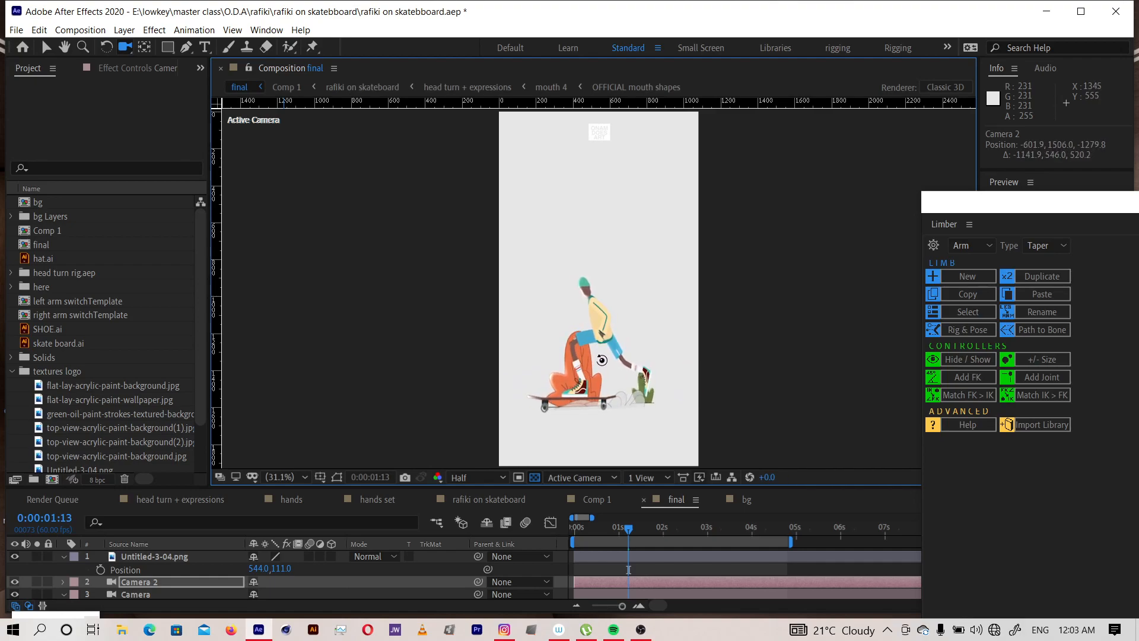
{"action": "left_click_drag", "start_coordinate": [595, 362], "coordinate": [531, 361]}
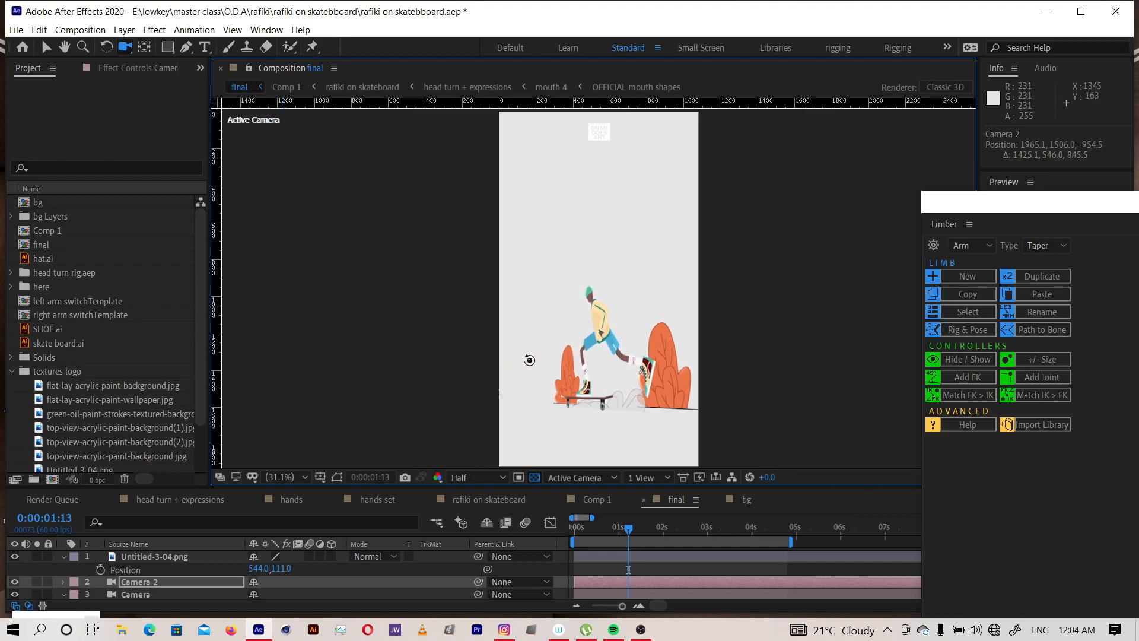
{"action": "left_click_drag", "start_coordinate": [527, 360], "coordinate": [534, 361]}
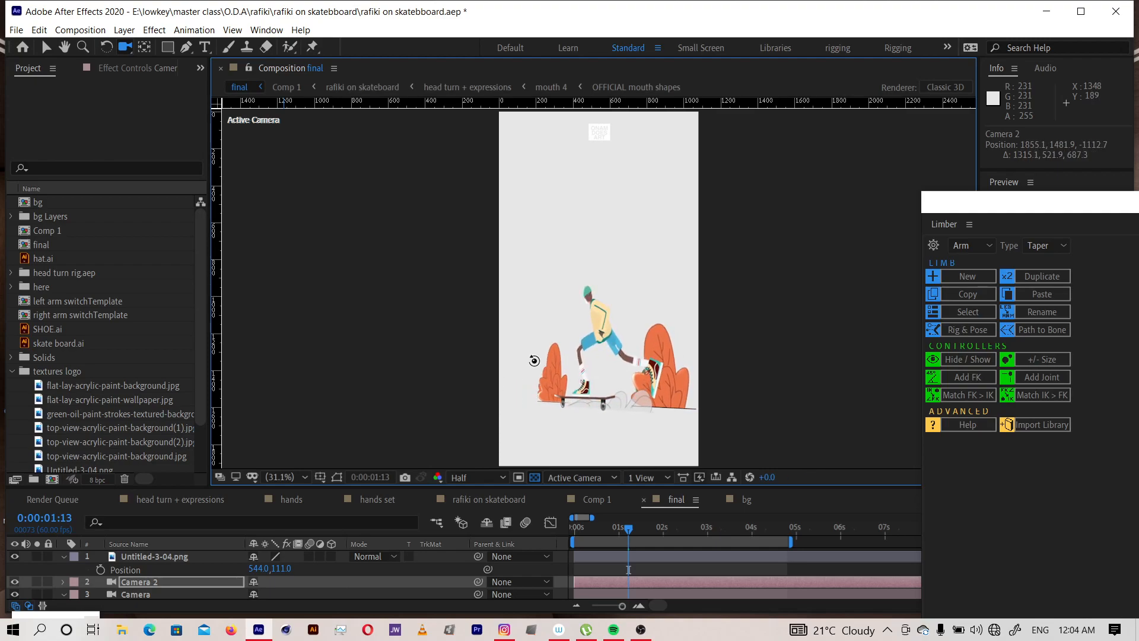
{"action": "key", "text": "space"}
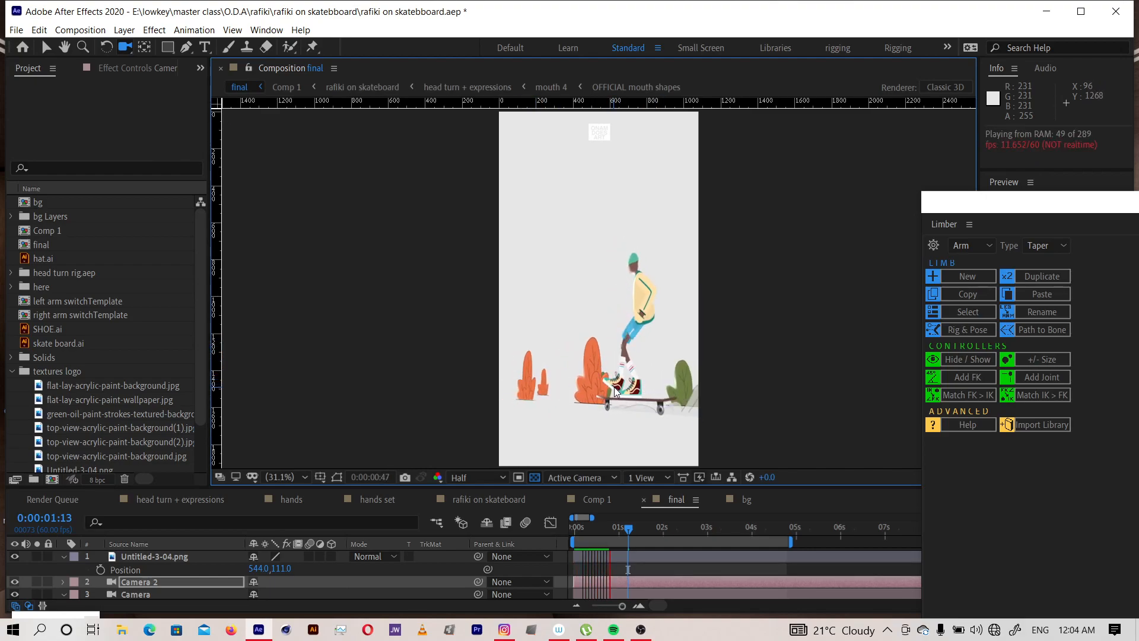
{"action": "key", "text": "c"}
{"action": "left_click_drag", "start_coordinate": [646, 375], "coordinate": [571, 374]}
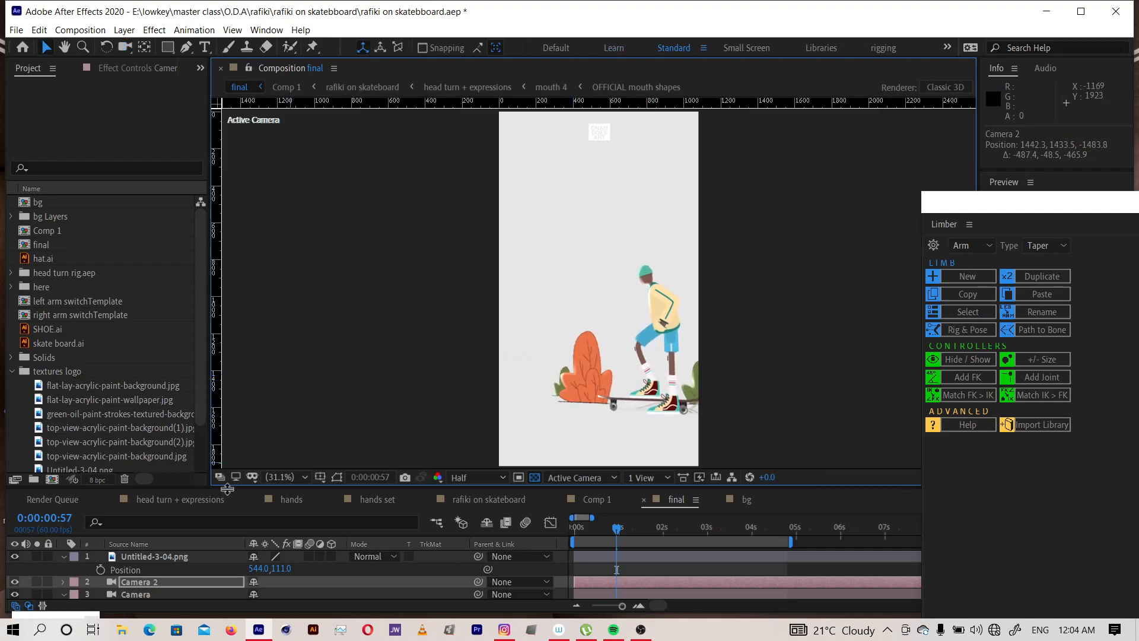
Examine the stack of bg.ai background layers parented to Null 19 in the final composition
{"action": "left_click_drag", "start_coordinate": [235, 482], "coordinate": [258, 390]}
{"action": "scroll", "coordinate": [133, 522], "scroll_direction": "down", "scroll_amount": 5}
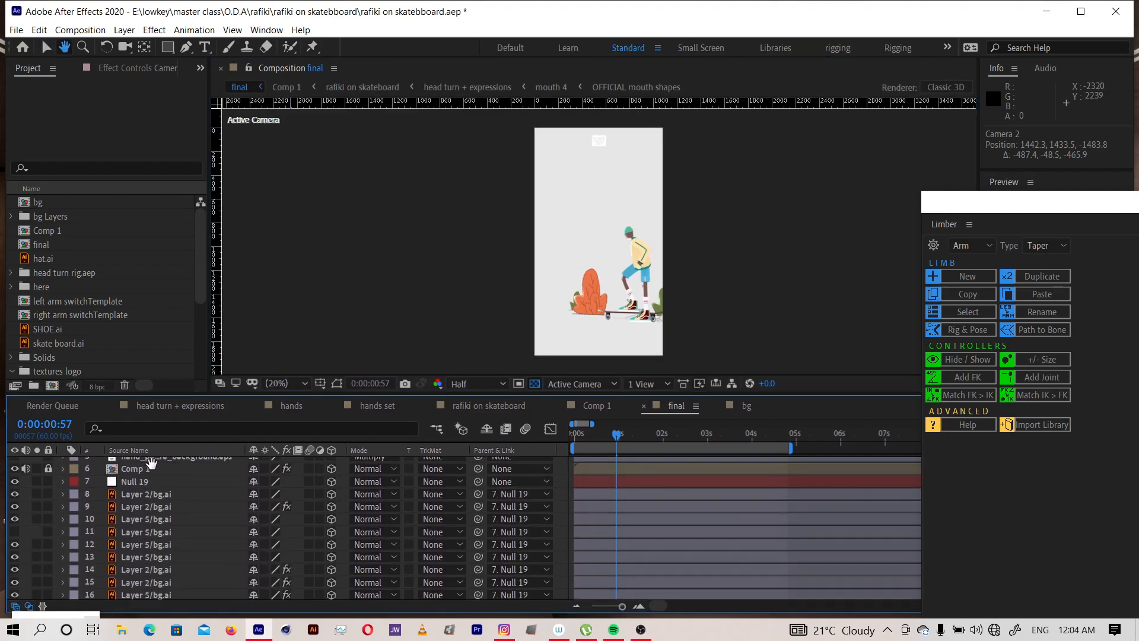
{"action": "left_click", "coordinate": [137, 492]}
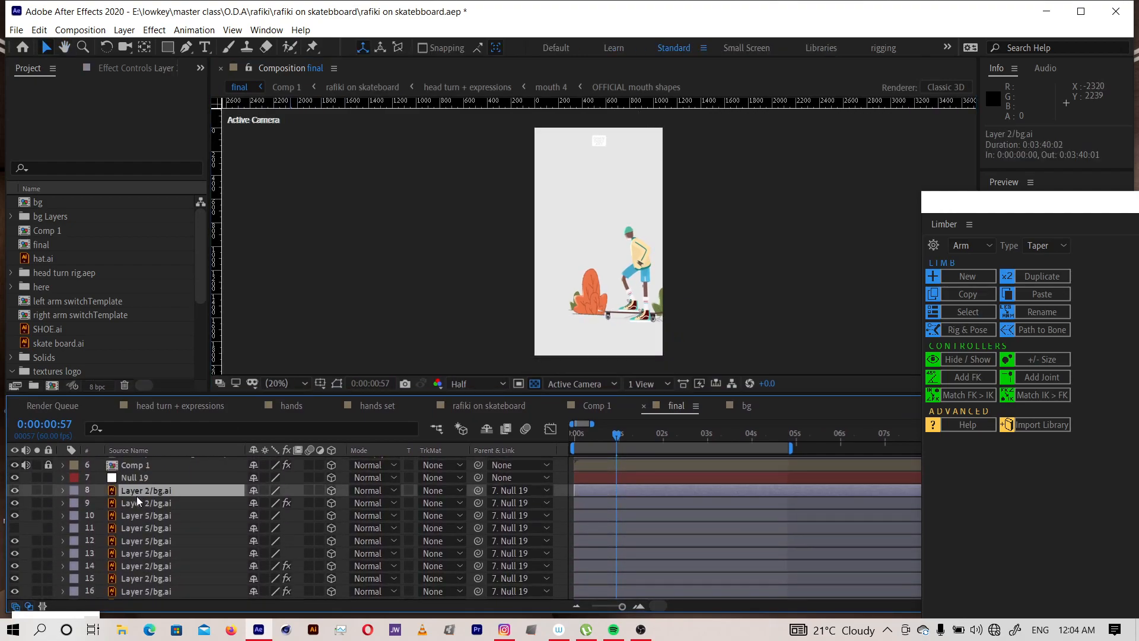
{"action": "left_click", "coordinate": [131, 590]}
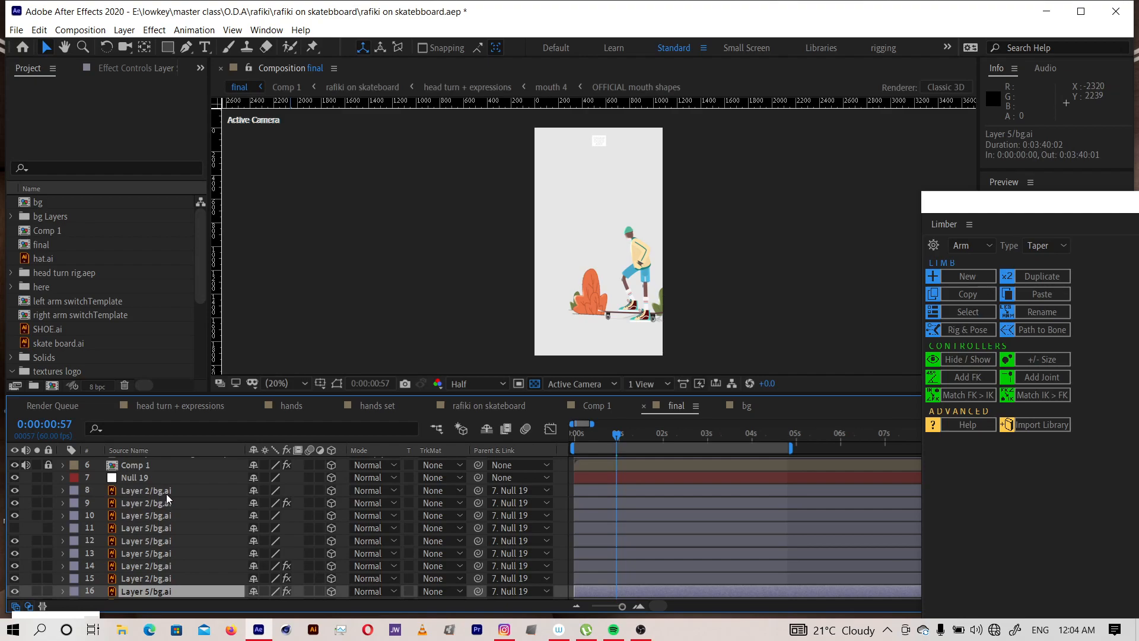
{"action": "left_click", "coordinate": [166, 493], "text": "shift"}
{"action": "left_click", "coordinate": [460, 323]}
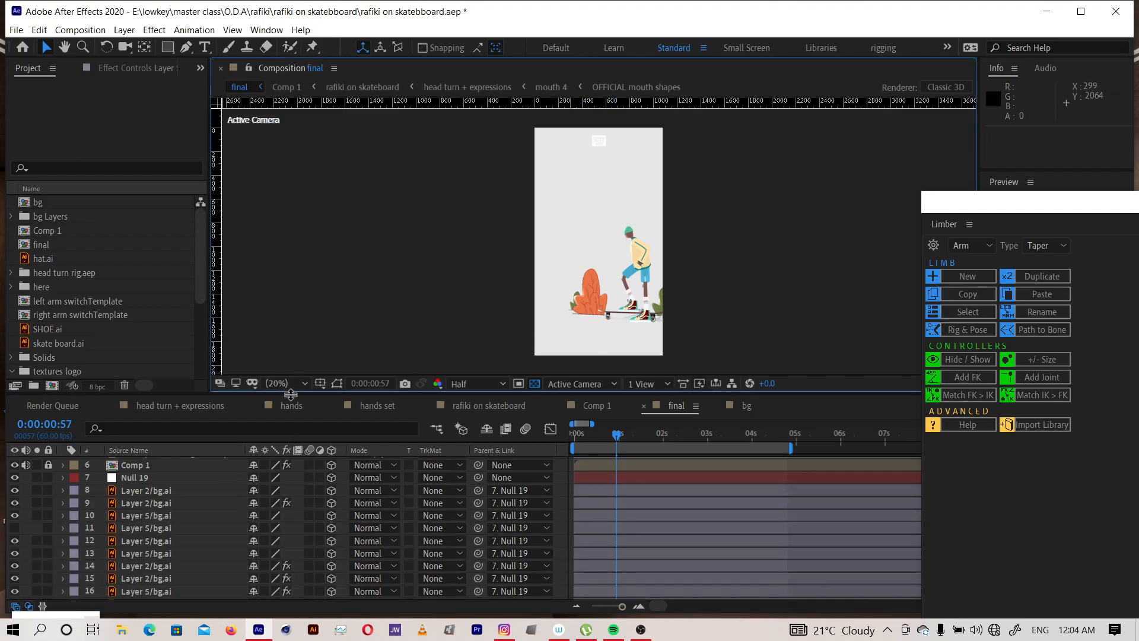
{"action": "left_click_drag", "start_coordinate": [294, 396], "coordinate": [283, 484]}
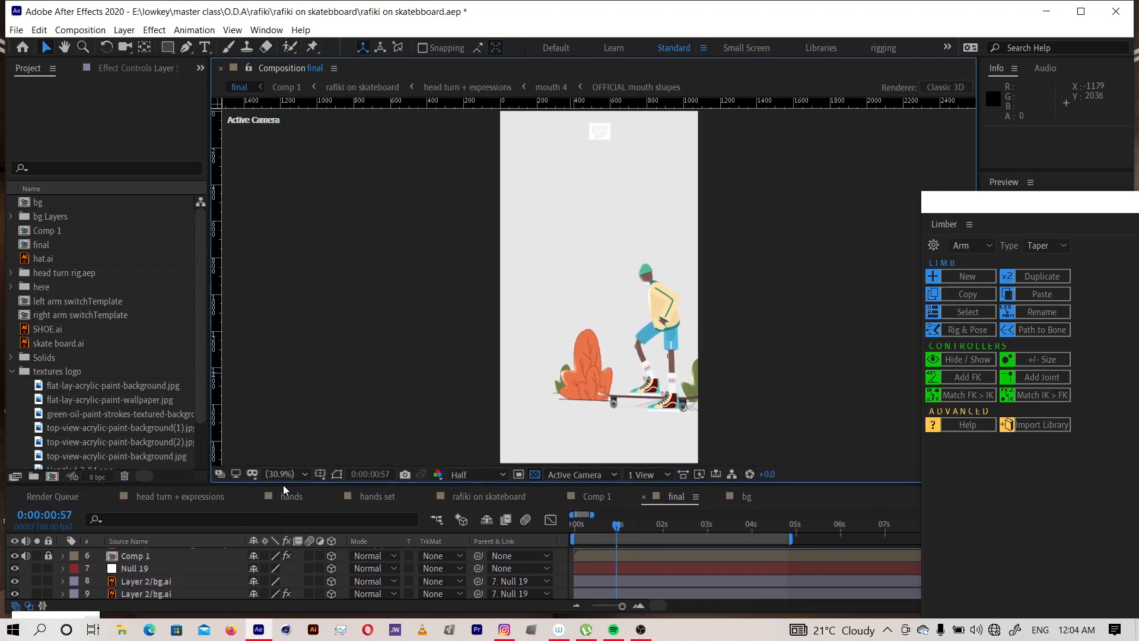
Orbit Camera 2 to about 1999, 1285, -1003 for a side angle, and preview the animation with Camera 2 hidden
{"action": "key", "text": "c"}
{"action": "left_click_drag", "start_coordinate": [597, 359], "coordinate": [302, 461]}
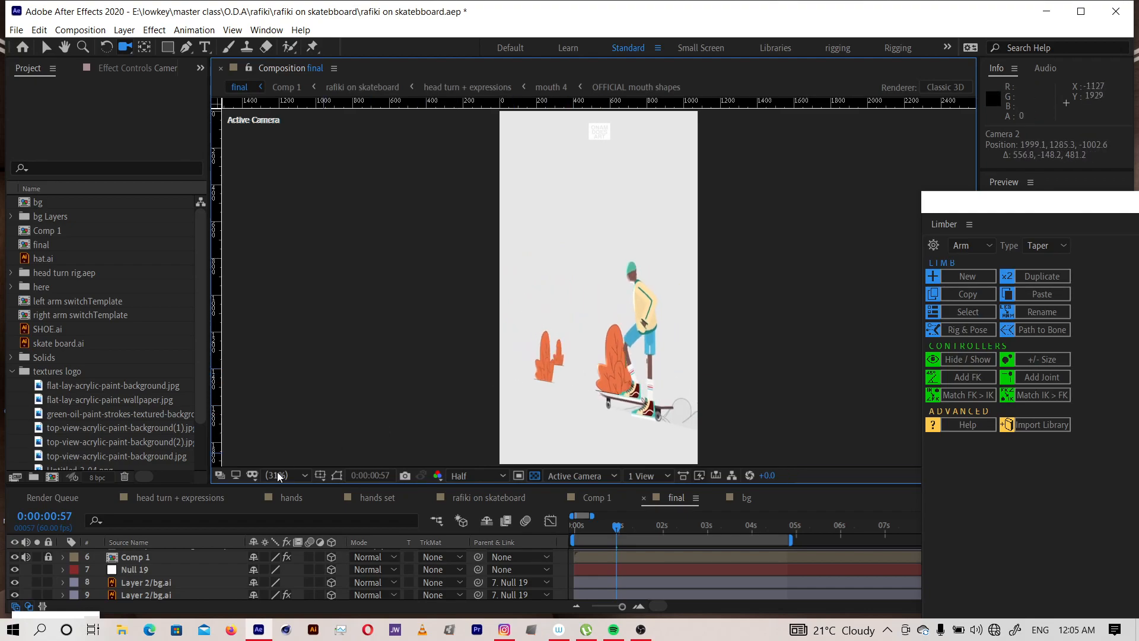
{"action": "key", "text": "h"}
{"action": "scroll", "coordinate": [89, 575], "scroll_direction": "up", "scroll_amount": 3}
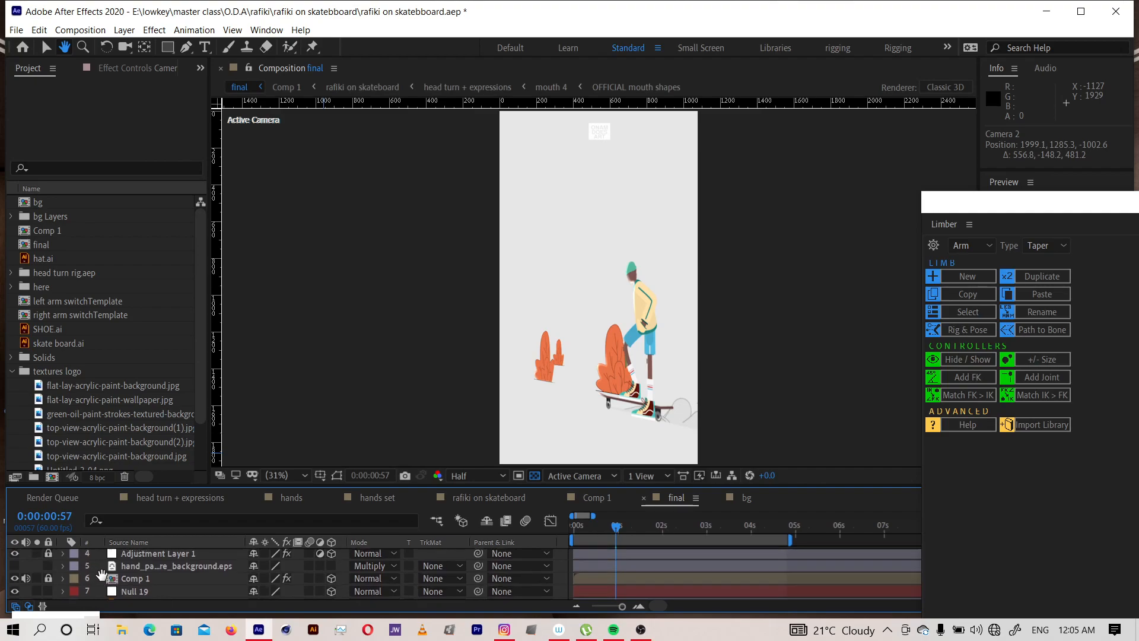
{"action": "key", "text": "h"}
{"action": "scroll", "coordinate": [89, 575], "scroll_direction": "up", "scroll_amount": 5}
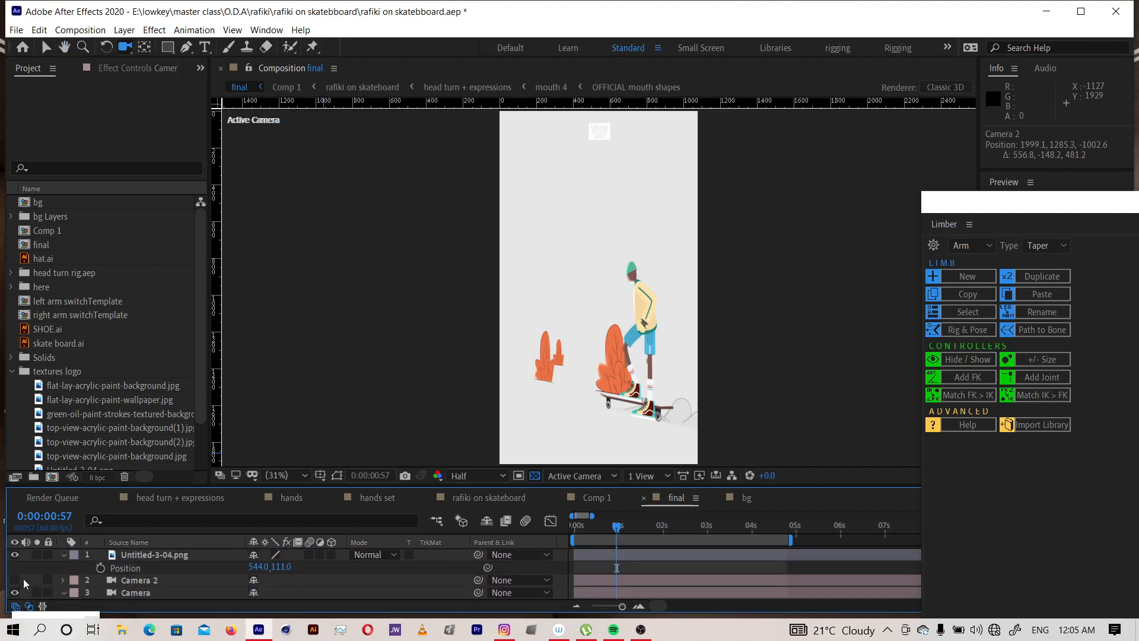
{"action": "key", "text": "space"}
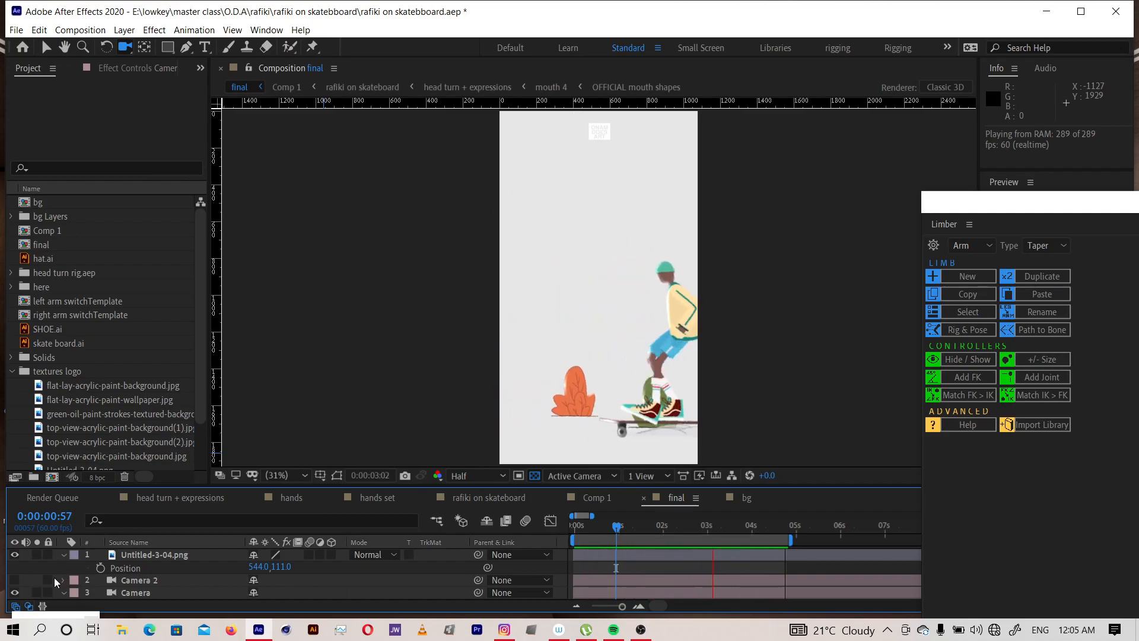
Show Camera 2 again, orbit it nearly front-on to about 610, 1310, -1764, and view the scene at 0:00:01:25
{"action": "left_click", "coordinate": [16, 581]}
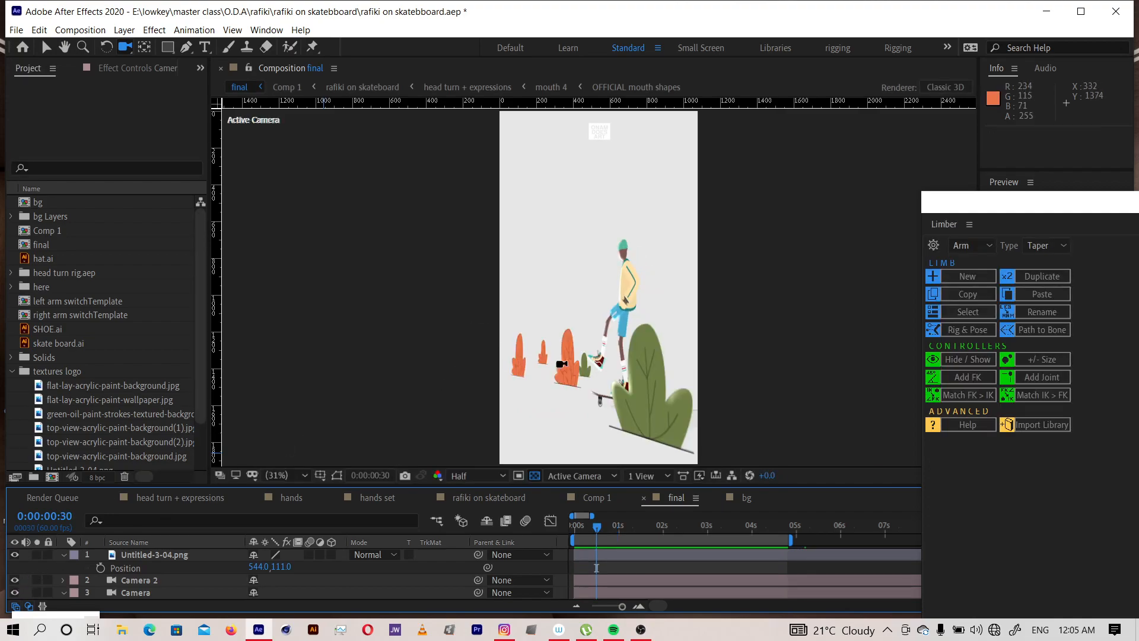
{"action": "left_click_drag", "start_coordinate": [613, 352], "coordinate": [641, 355]}
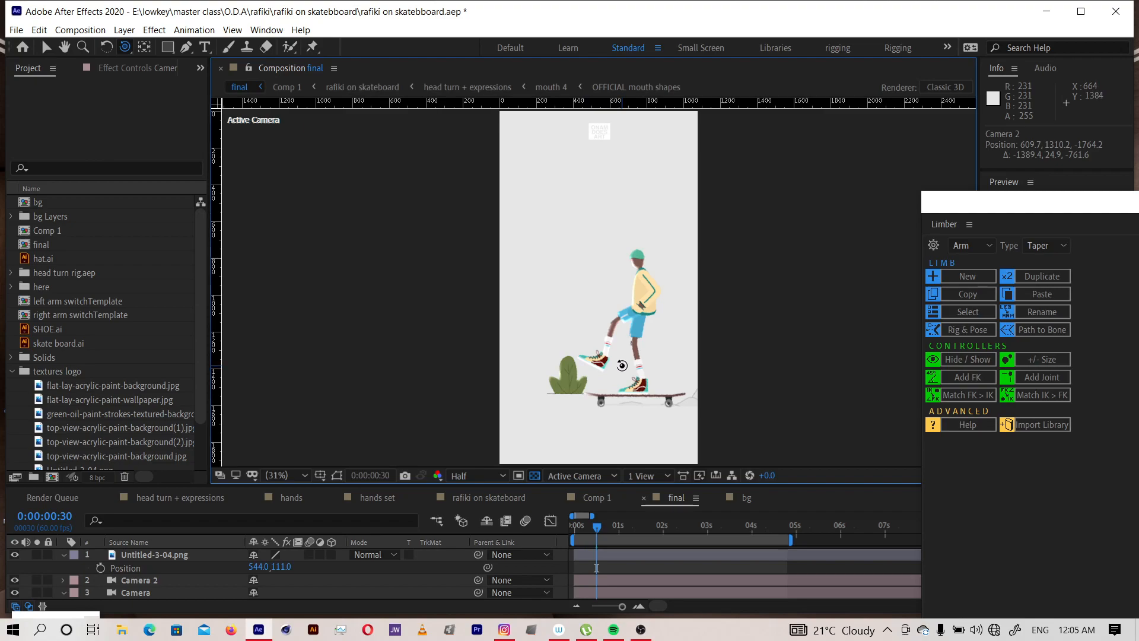
{"action": "left_click_drag", "start_coordinate": [597, 527], "coordinate": [637, 529]}
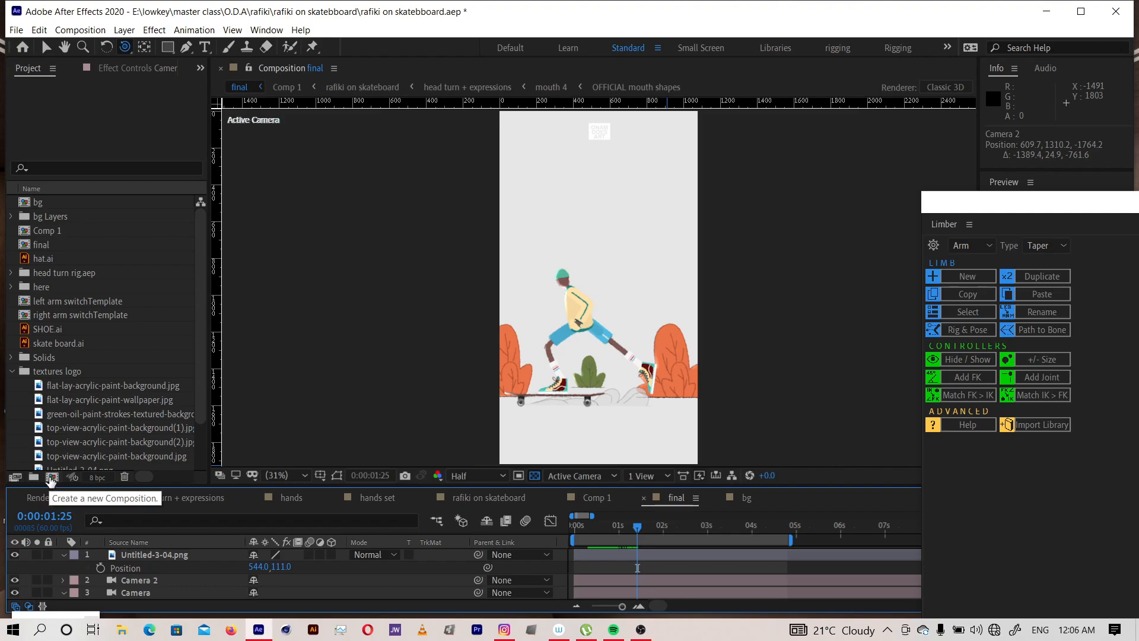
Create a 1080 × 1920 px, 60 fps composition named class
{"action": "left_click", "coordinate": [52, 477]}
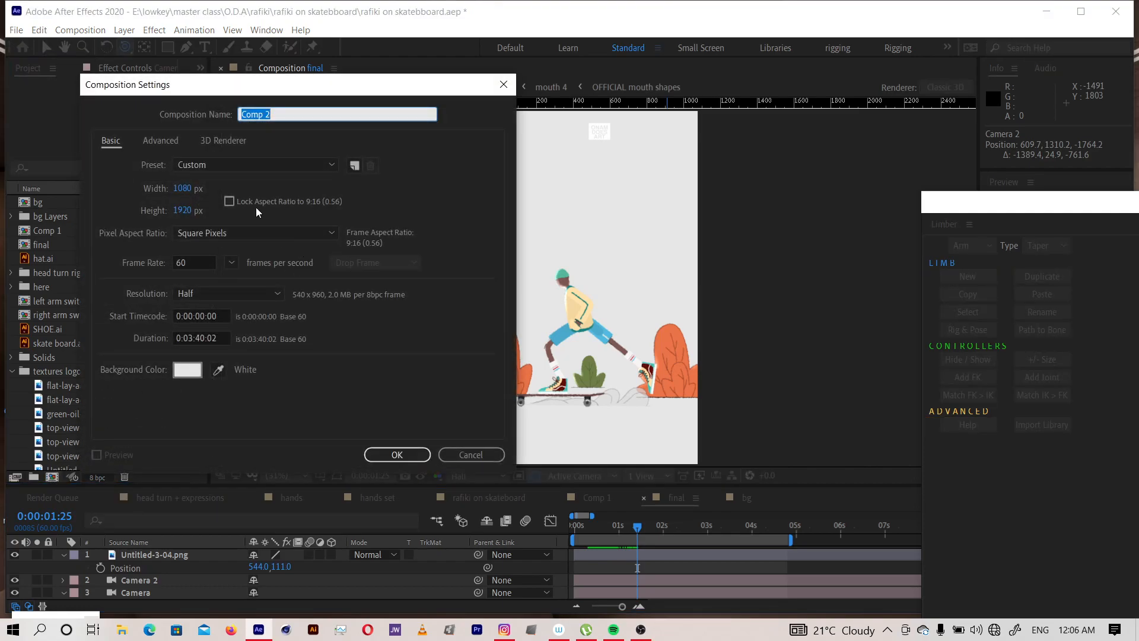
{"action": "type", "text": "class"}
{"action": "key", "text": "Return"}
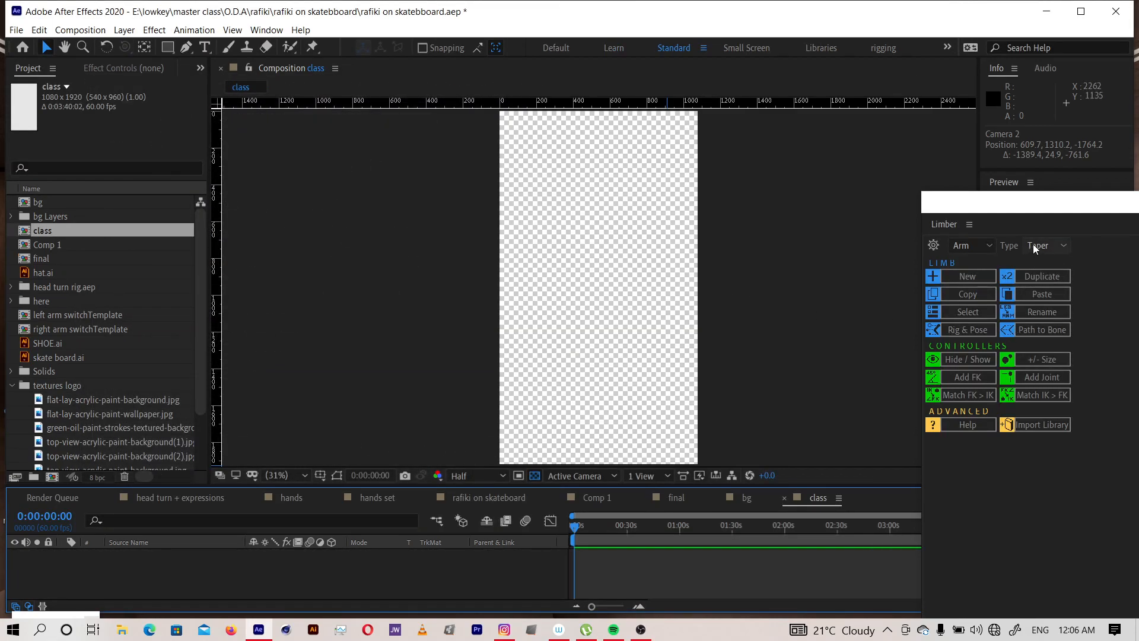
Create a Limber leg of the Bone type with the name left in the class composition
{"action": "left_click_drag", "start_coordinate": [1030, 208], "coordinate": [938, 136]}
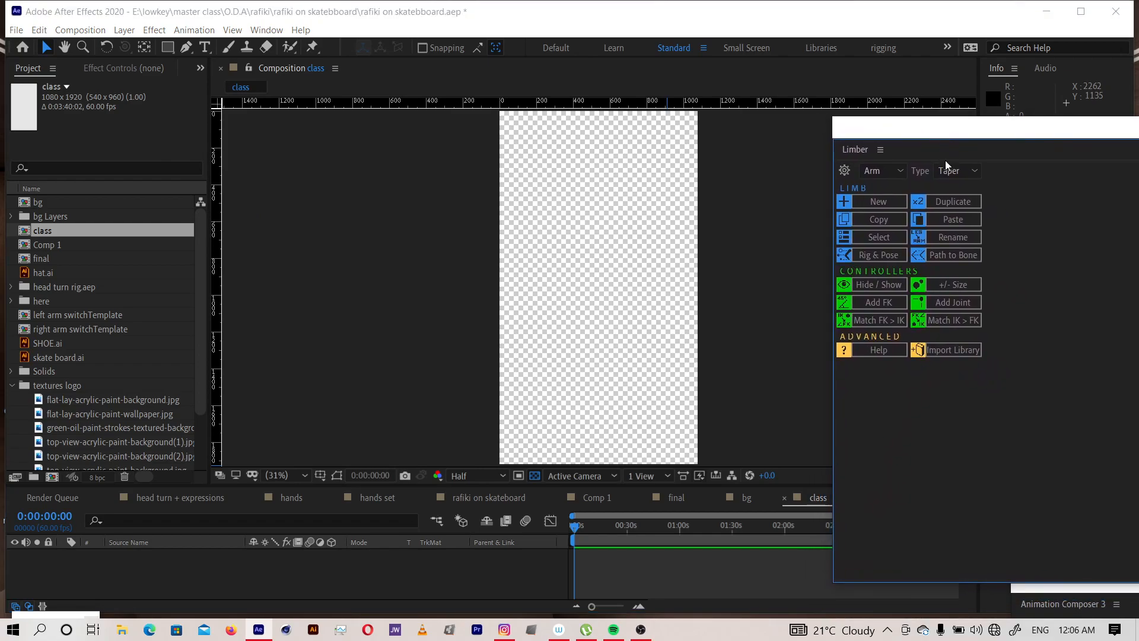
{"action": "left_click", "coordinate": [906, 171]}
{"action": "left_click", "coordinate": [889, 196]}
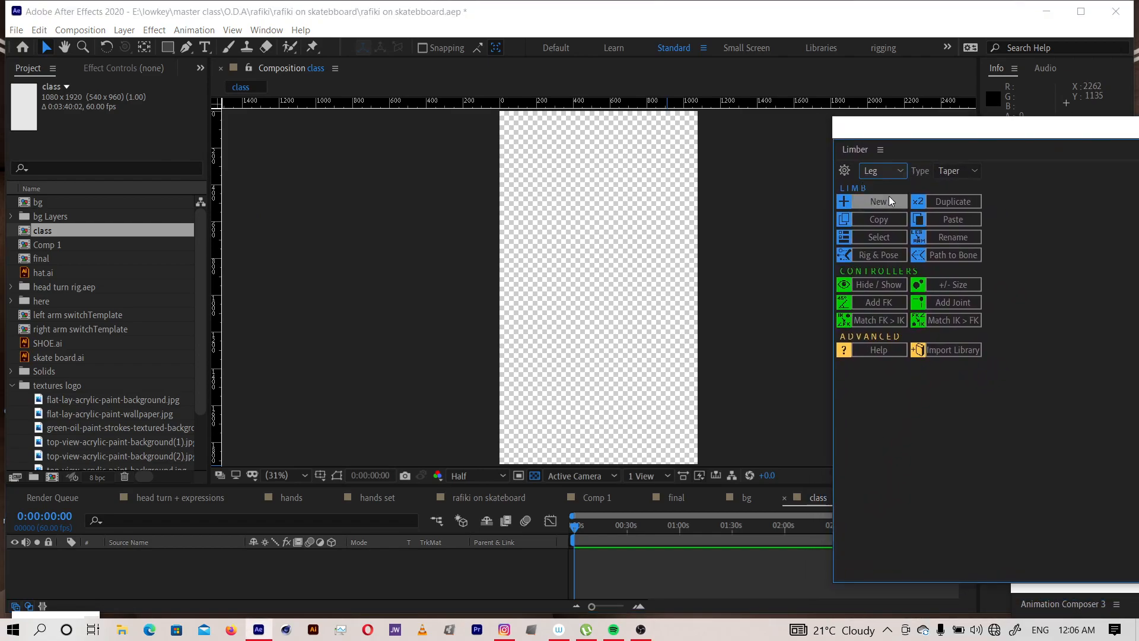
{"action": "left_click", "coordinate": [966, 172]}
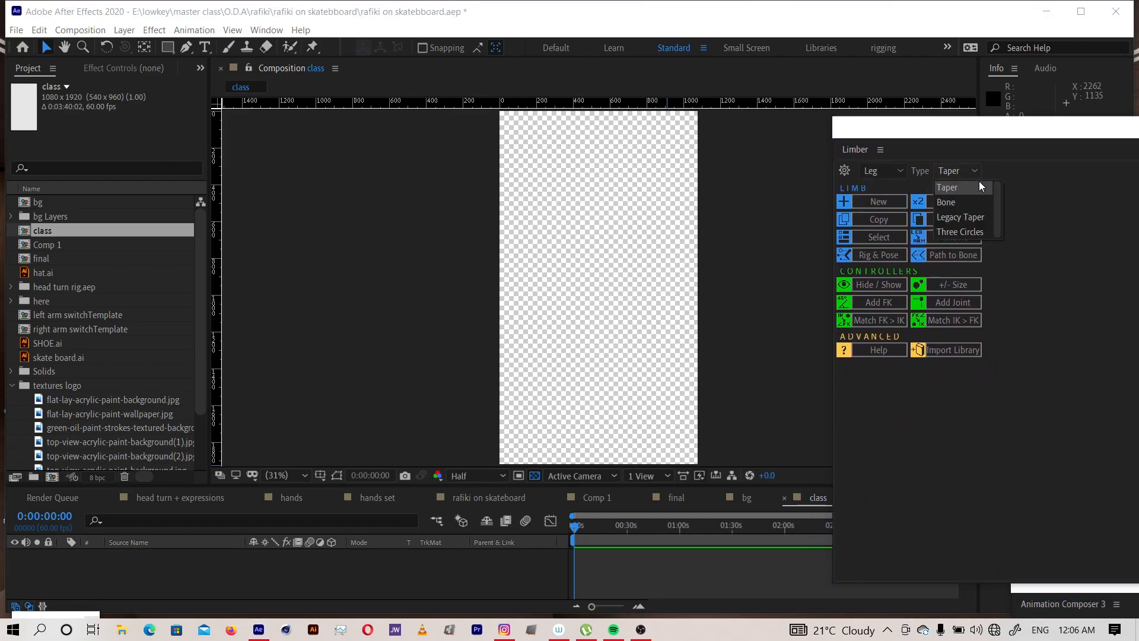
{"action": "left_click", "coordinate": [953, 202]}
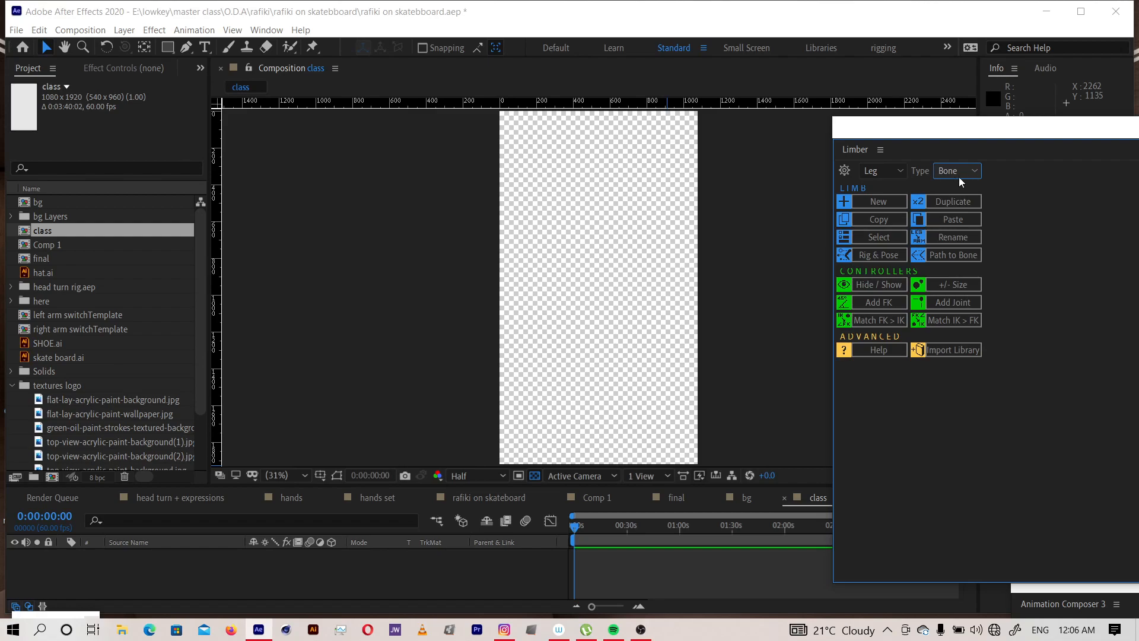
{"action": "left_click", "coordinate": [881, 201]}
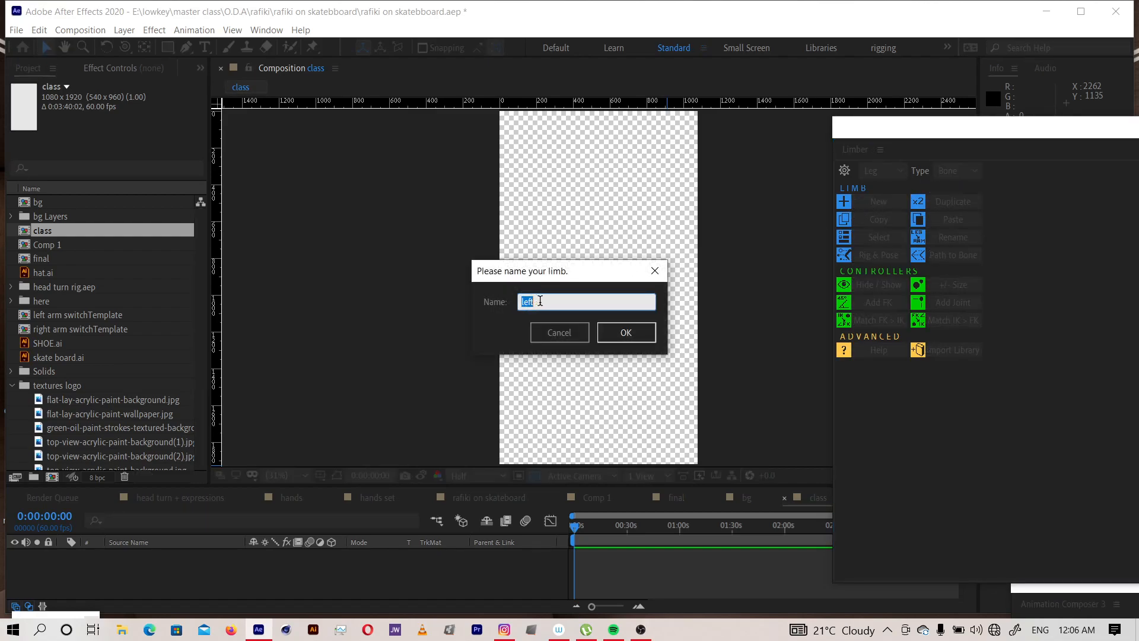
{"action": "left_click", "coordinate": [626, 332]}
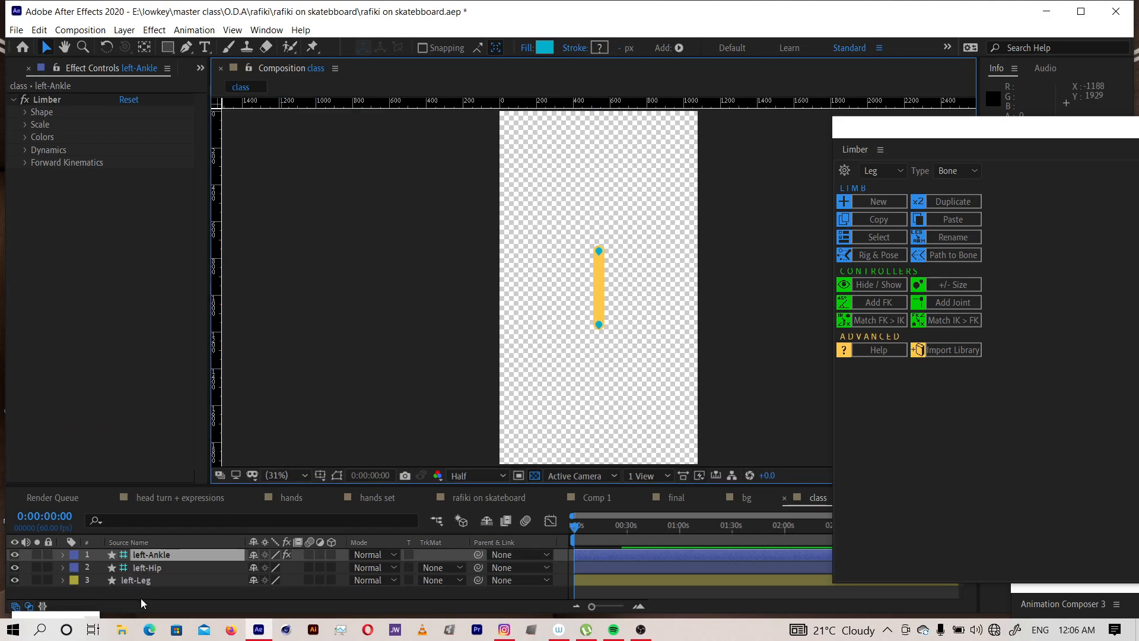
Examine the left-Ankle, left-Hip and left-Leg layers and the leg's two controllers up close
{"action": "left_click", "coordinate": [149, 568]}
{"action": "left_click", "coordinate": [149, 583]}
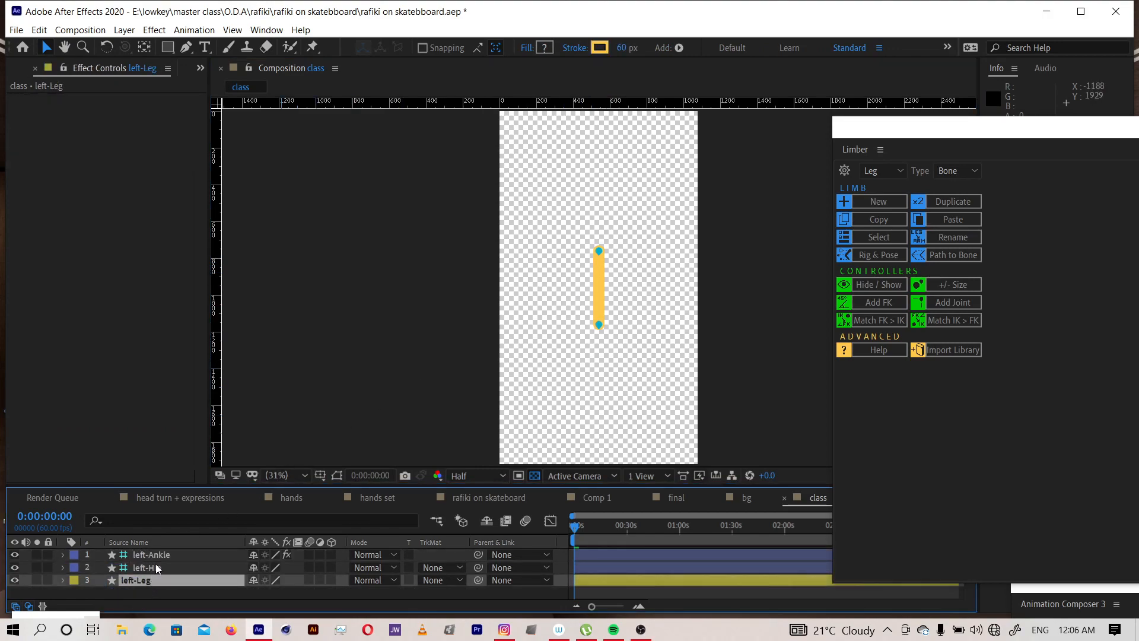
{"action": "left_click", "coordinate": [160, 557]}
{"action": "left_click", "coordinate": [156, 569]}
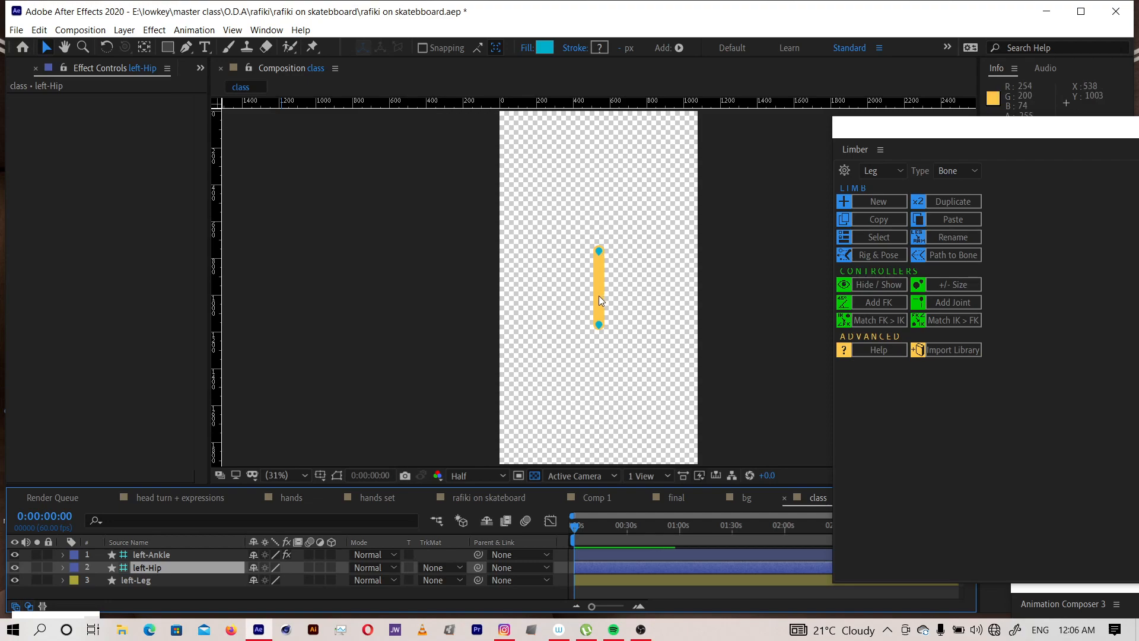
{"action": "scroll", "coordinate": [598, 296], "scroll_direction": "up", "scroll_amount": 1}
{"action": "scroll", "coordinate": [602, 294], "scroll_direction": "up", "scroll_amount": 3}
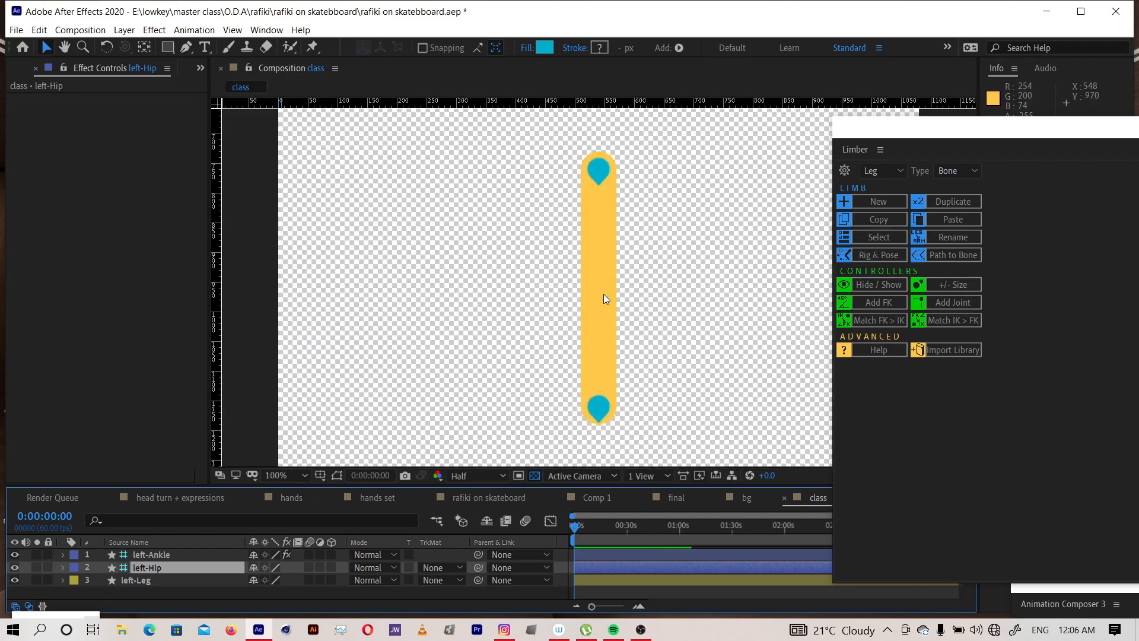
{"action": "scroll", "coordinate": [604, 293], "scroll_direction": "up", "scroll_amount": 2}
{"action": "scroll", "coordinate": [607, 294], "scroll_direction": "down", "scroll_amount": 2}
{"action": "scroll", "coordinate": [606, 293], "scroll_direction": "down", "scroll_amount": 2}
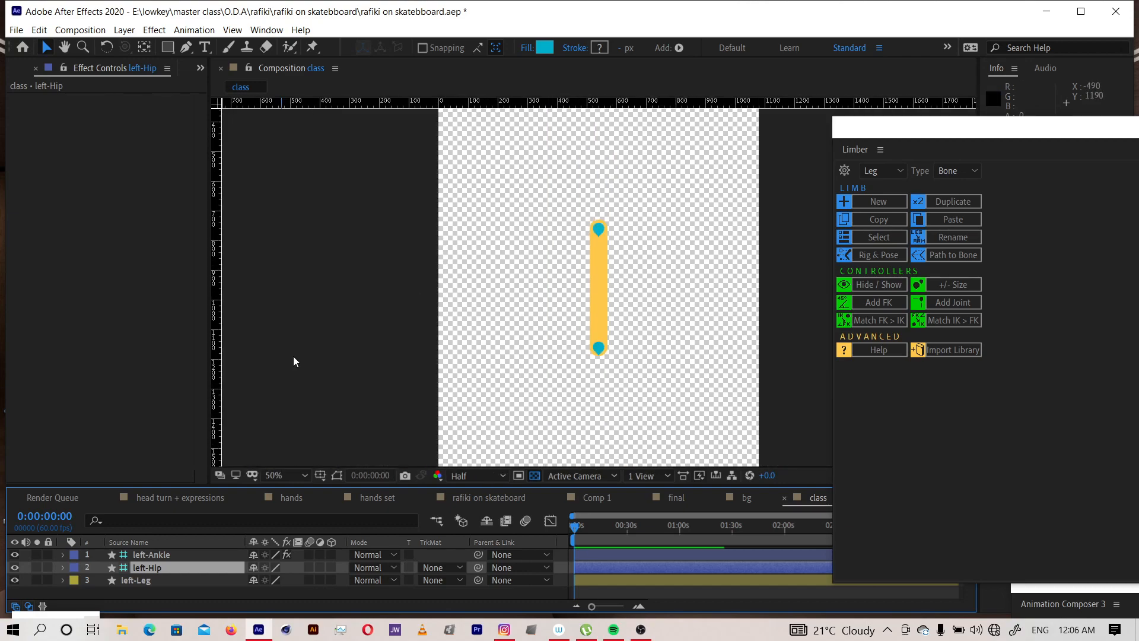
Set the opacity of the left-Ankle and left-Hip layers to 1% and check that the ankle controller can still be picked
{"action": "left_click", "coordinate": [149, 553], "text": "ctrl"}
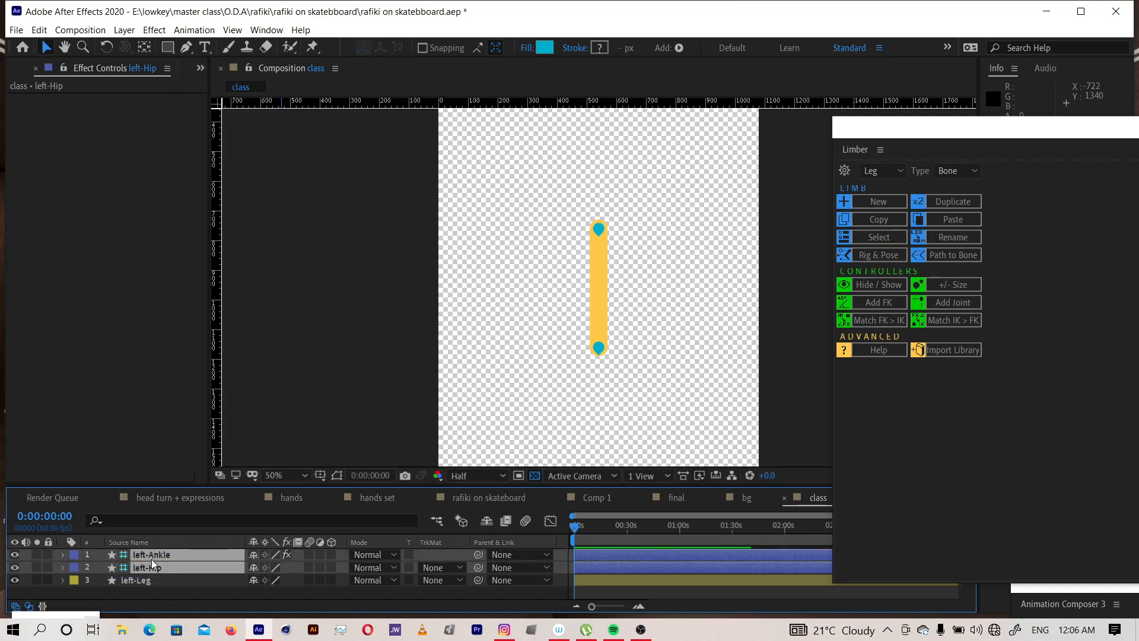
{"action": "key", "text": "t"}
{"action": "left_click", "coordinate": [255, 567]}
{"action": "type", "text": "1"}
{"action": "key", "text": "Return"}
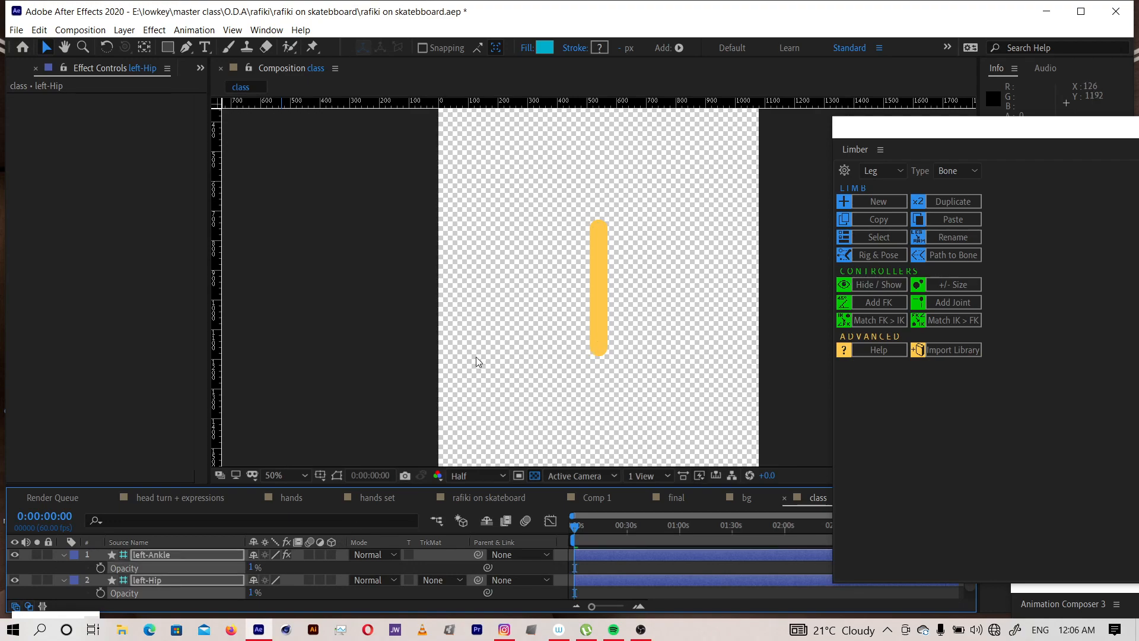
{"action": "left_click", "coordinate": [473, 365]}
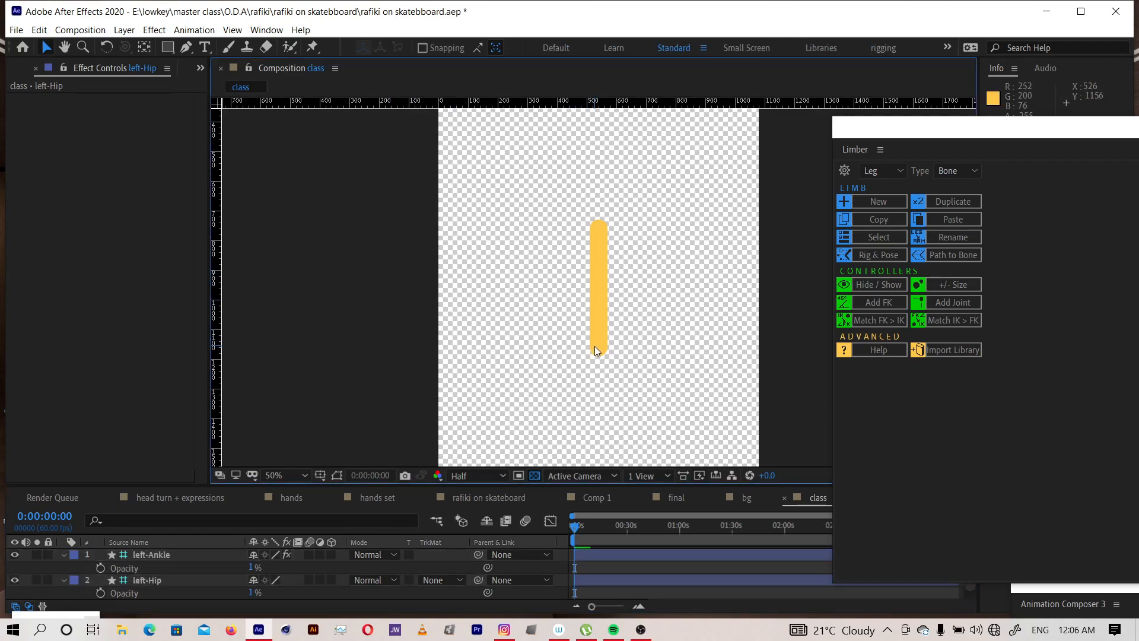
{"action": "mouse_move", "coordinate": [601, 353]}
{"action": "left_mouse_down"}
{"action": "mouse_move", "coordinate": [608, 342]}
{"action": "mouse_move", "coordinate": [592, 355]}
{"action": "left_mouse_up"}
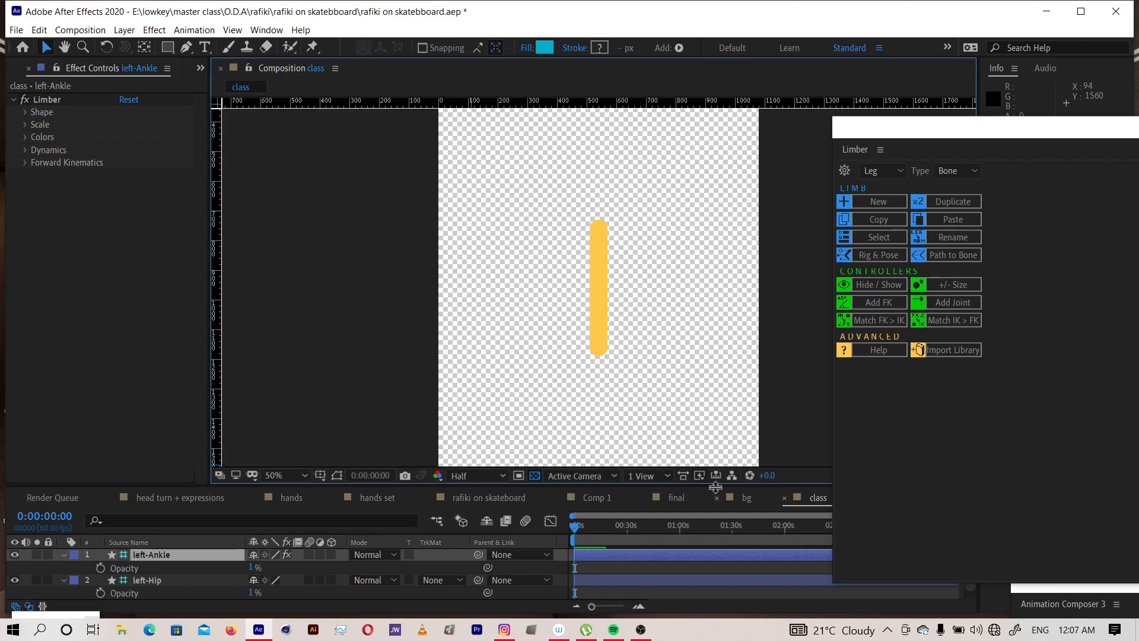
Examine the skateboarder's legs up close in the final composition
{"action": "left_click", "coordinate": [481, 498]}
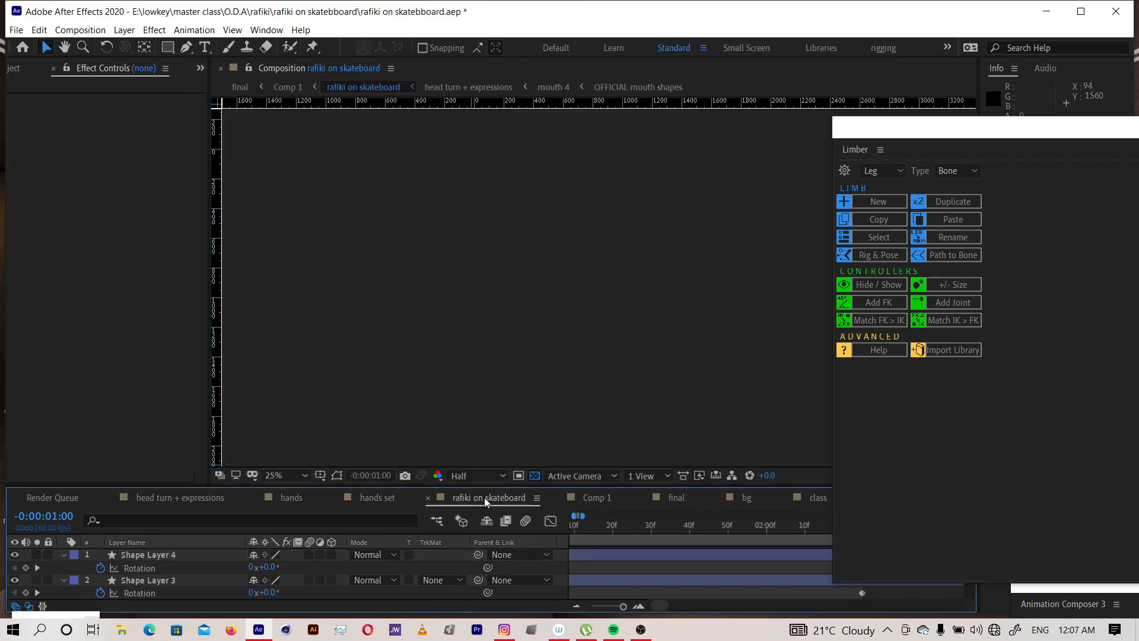
{"action": "left_click", "coordinate": [679, 499]}
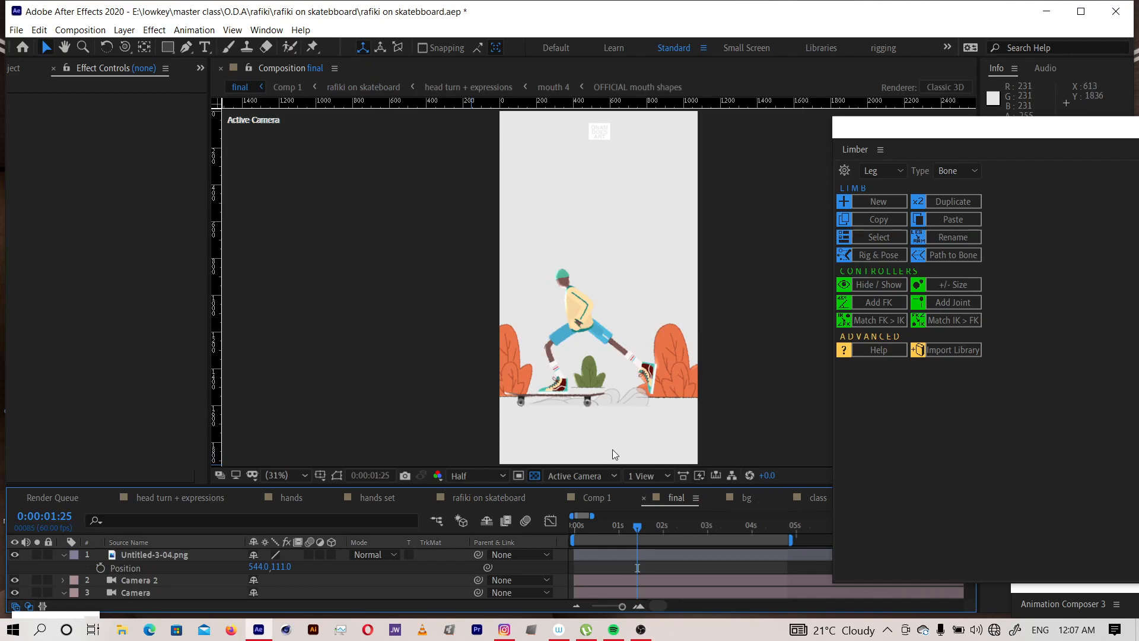
{"action": "key", "text": "comma"}
{"action": "key", "text": "comma"}
{"action": "key", "text": "period"}
{"action": "key", "text": "period"}
{"action": "key", "text": "period"}
{"action": "key", "text": "period"}
{"action": "key", "text": "period"}
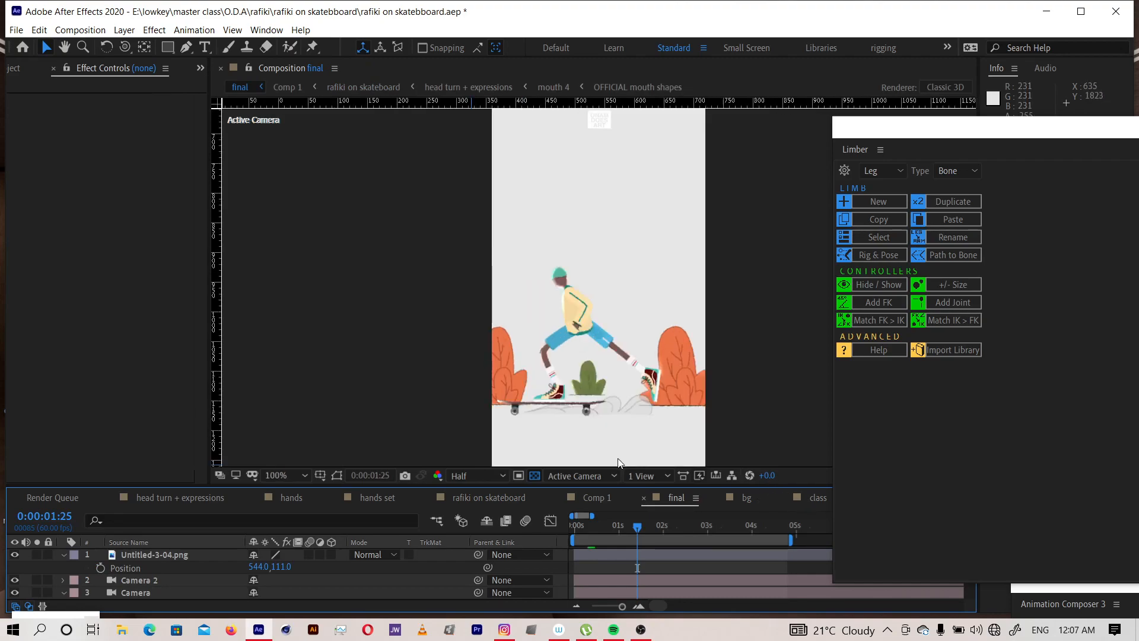
{"action": "key", "text": "h"}
{"action": "left_click_drag", "start_coordinate": [602, 396], "coordinate": [602, 239]}
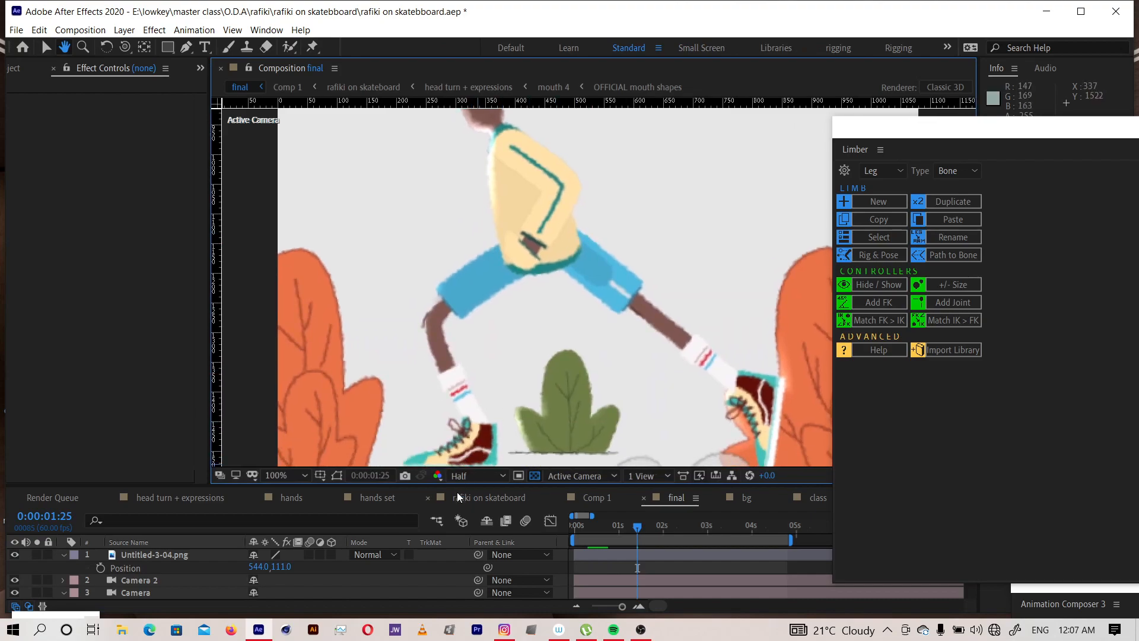
Set the preview resolution of the final composition to Full and frame the legs together with the skateboard
{"action": "left_click", "coordinate": [463, 476]}
{"action": "left_click", "coordinate": [468, 510]}
{"action": "left_click_drag", "start_coordinate": [546, 408], "coordinate": [469, 311]}
{"action": "key", "text": "v"}
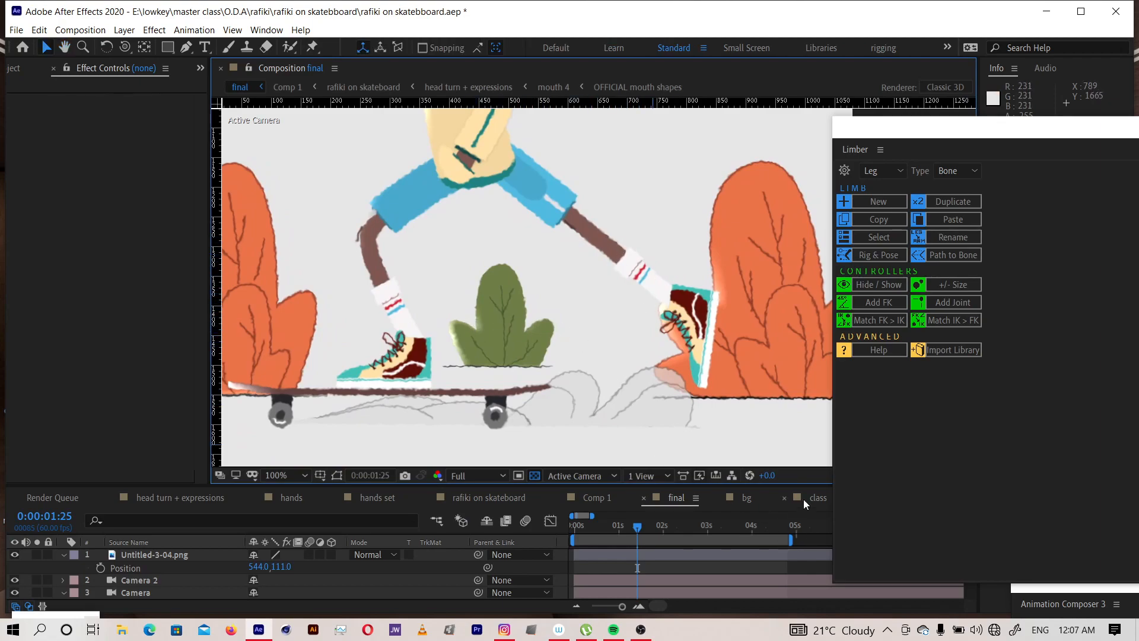
Place the class composition directly after final, ahead of bg, and compare the plain leg with the finished character
{"action": "left_click_drag", "start_coordinate": [831, 457], "coordinate": [860, 457]}
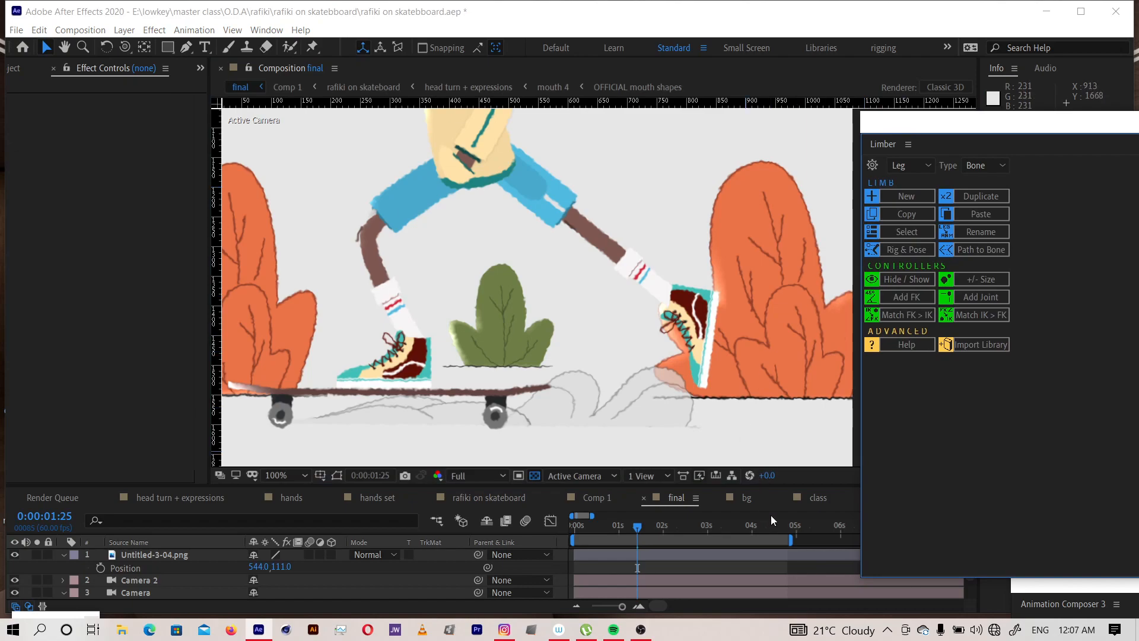
{"action": "left_click", "coordinate": [821, 500]}
{"action": "left_click_drag", "start_coordinate": [821, 500], "coordinate": [742, 513]}
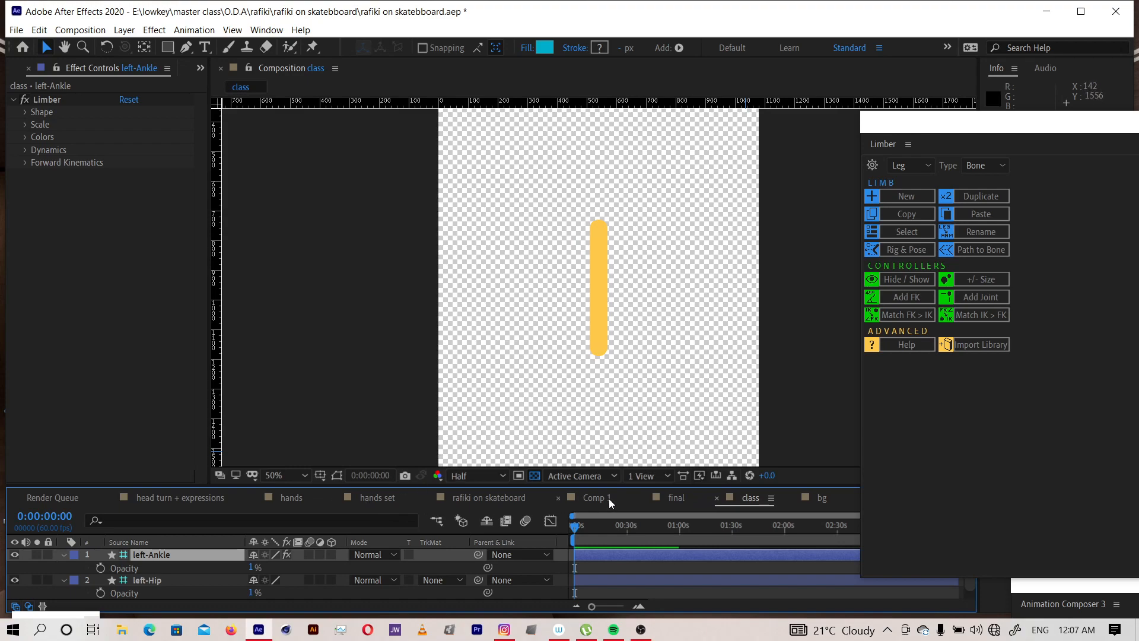
{"action": "left_click", "coordinate": [675, 496]}
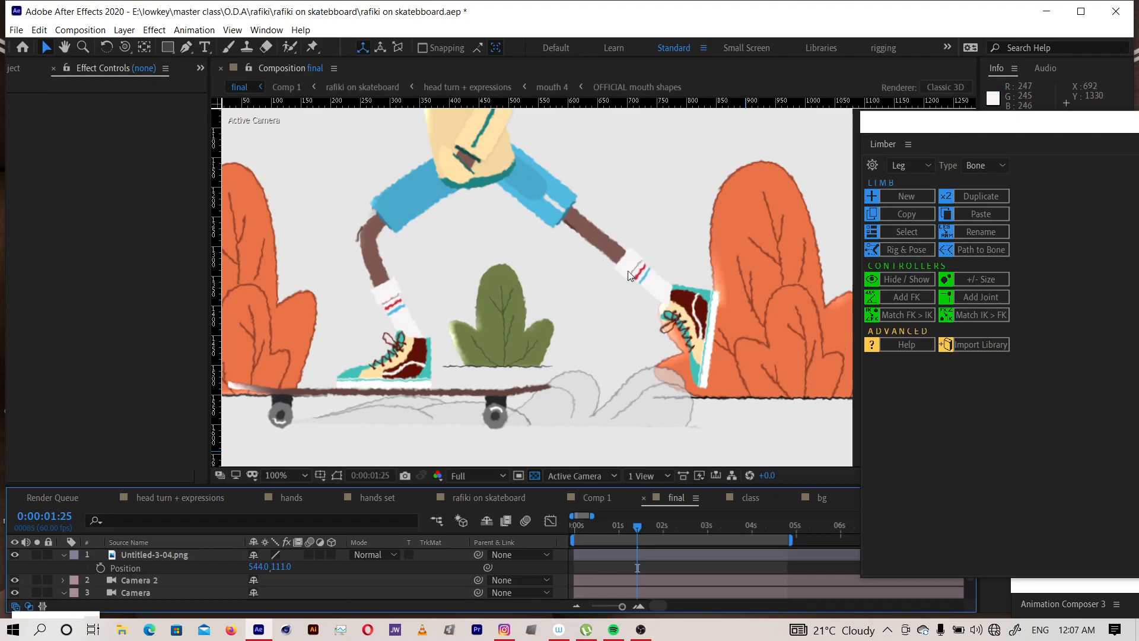
{"action": "left_click", "coordinate": [752, 498]}
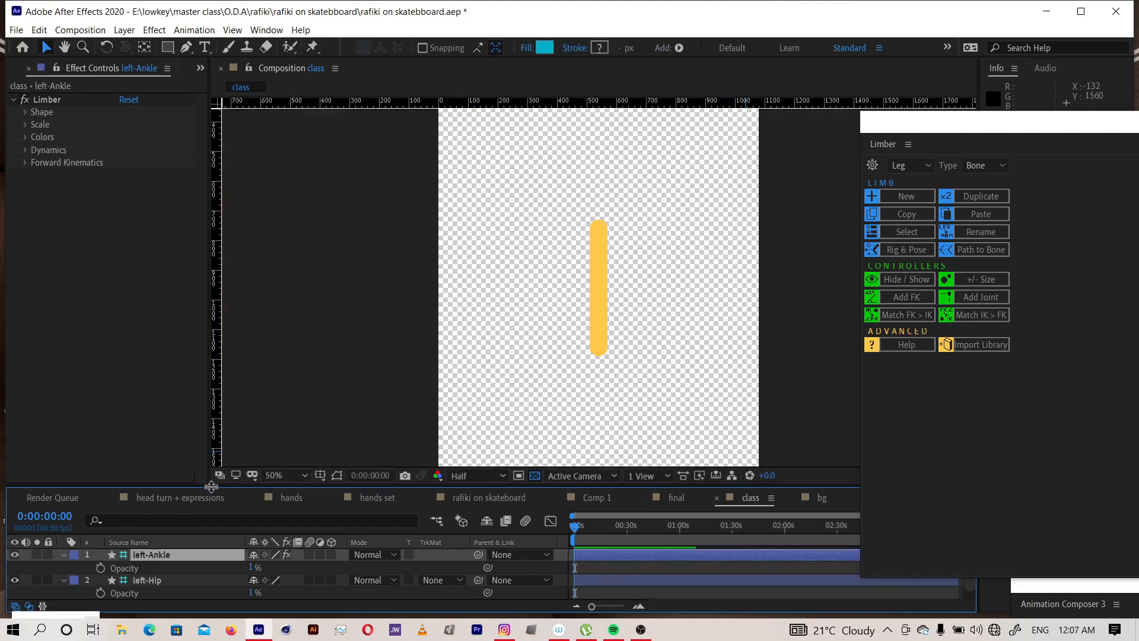
Enlarge the timeline area, collapse the left-Ankle and left-Hip properties, and expand the contents of left-Leg
{"action": "left_click_drag", "start_coordinate": [211, 487], "coordinate": [211, 439]}
{"action": "left_click", "coordinate": [63, 507]}
{"action": "left_click", "coordinate": [64, 519]}
{"action": "left_click", "coordinate": [63, 532]}
{"action": "left_click", "coordinate": [76, 545]}
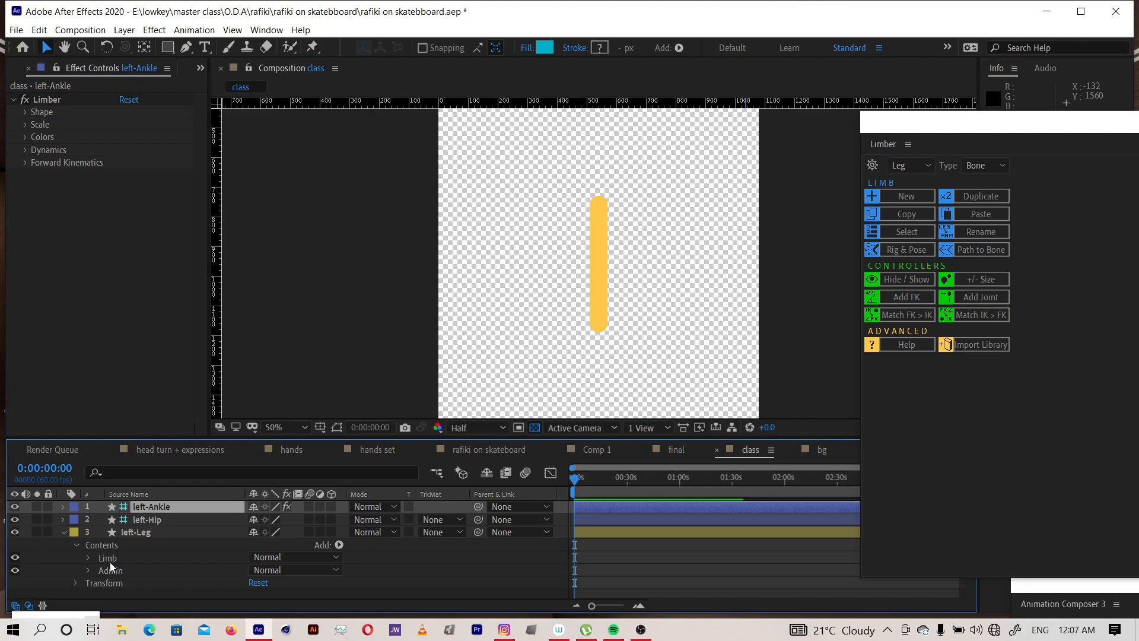
Rename the Limb group inside the left-Leg layer as leg
{"action": "left_click", "coordinate": [107, 558]}
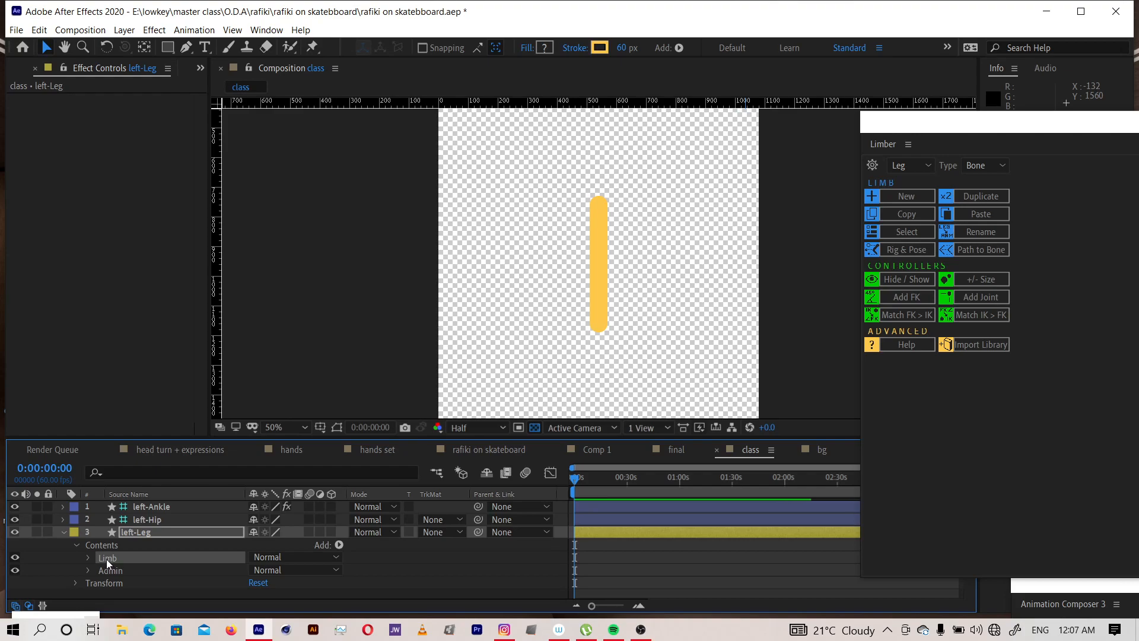
{"action": "key", "text": "Return"}
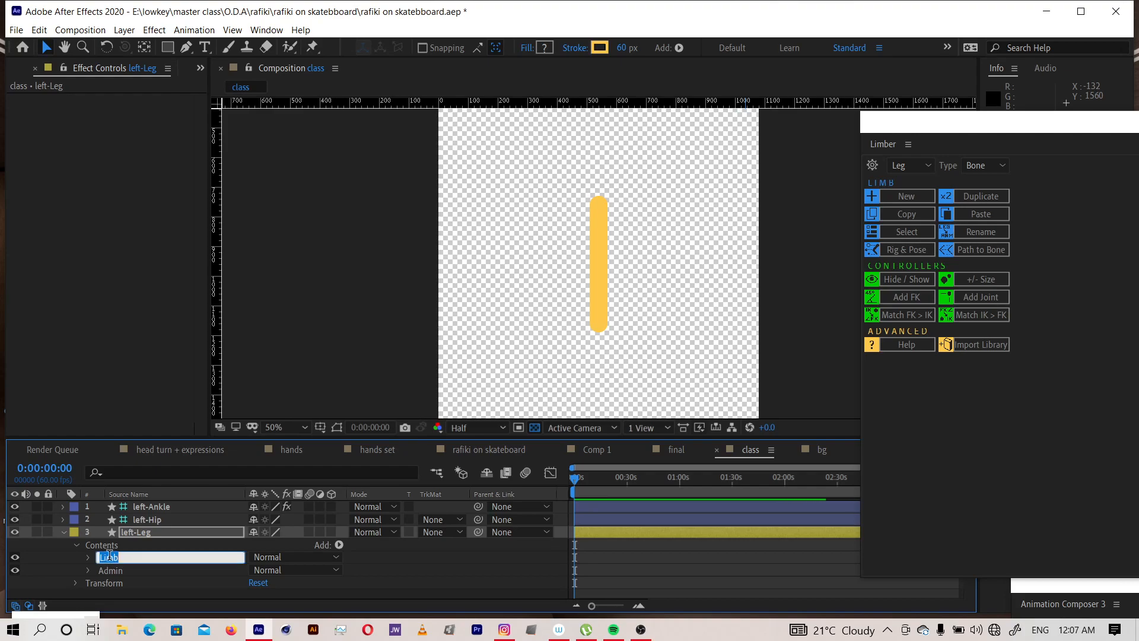
{"action": "key", "text": "BackSpace"}
{"action": "type", "text": "leg"}
{"action": "left_click", "coordinate": [163, 548]}
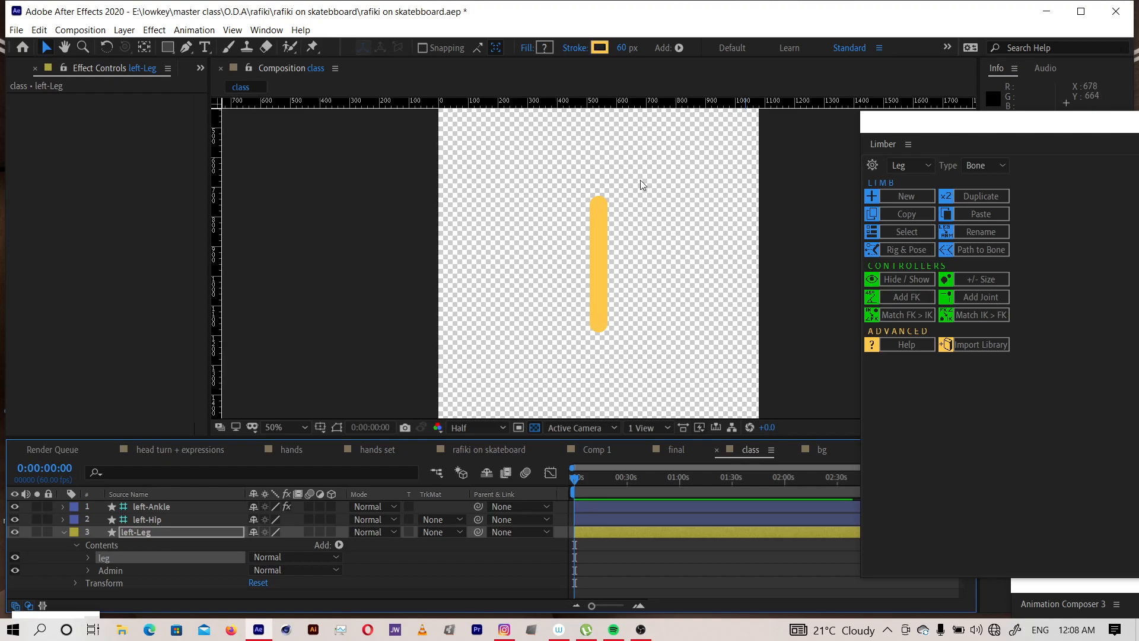
Sample the brown skin colour from the character's leg in the final composition and copy its hex code
{"action": "left_click", "coordinate": [674, 449]}
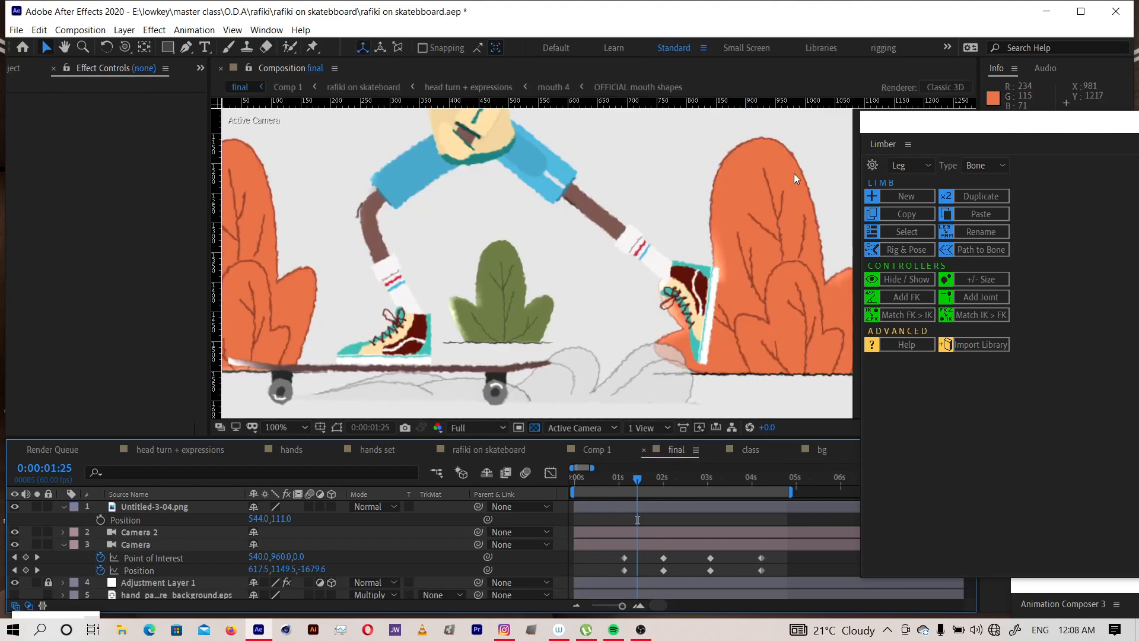
{"action": "left_click_drag", "start_coordinate": [924, 126], "coordinate": [566, 480]}
{"action": "left_click", "coordinate": [1093, 231]}
{"action": "left_click", "coordinate": [1086, 256]}
{"action": "left_click", "coordinate": [600, 199]}
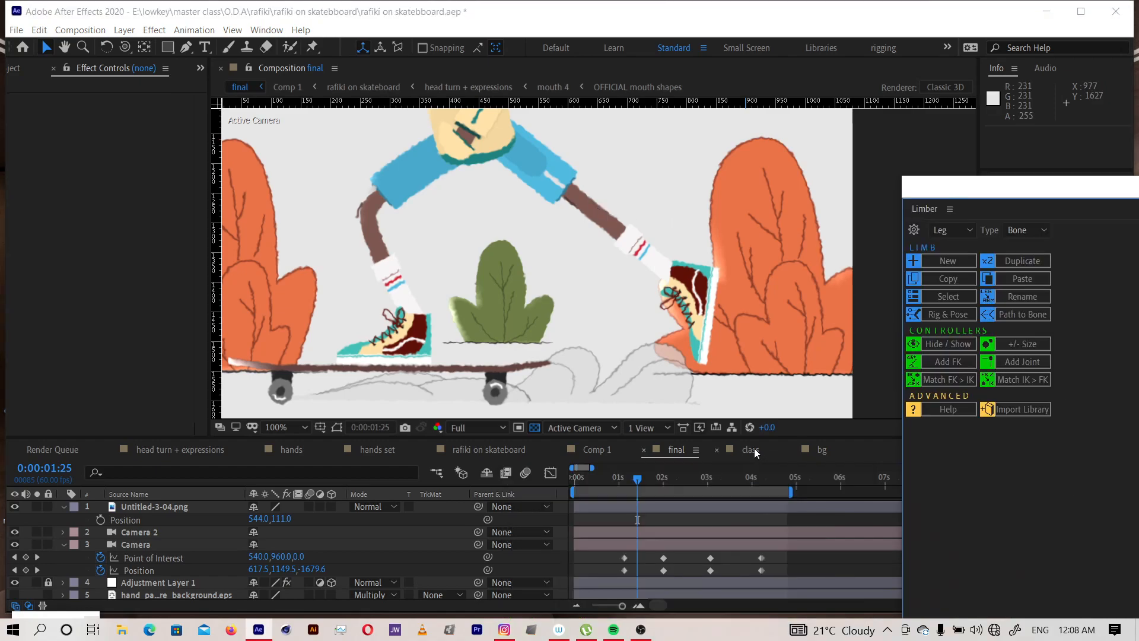
Set the stroke colour of the leg group in the class composition to 7E5850
{"action": "left_click", "coordinate": [751, 450]}
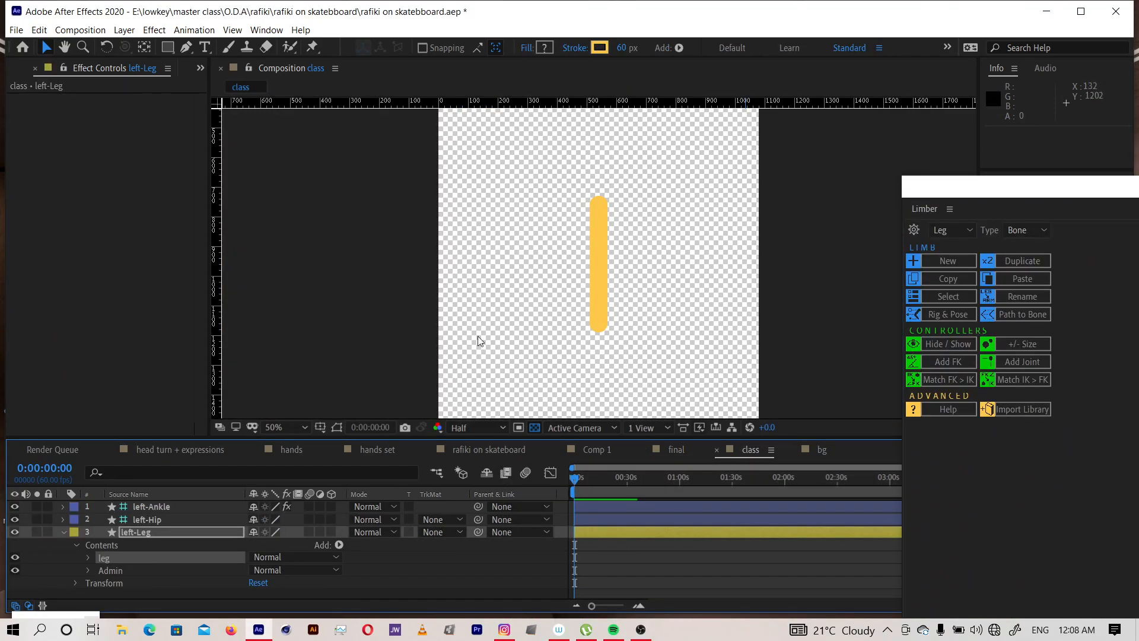
{"action": "left_click", "coordinate": [599, 47]}
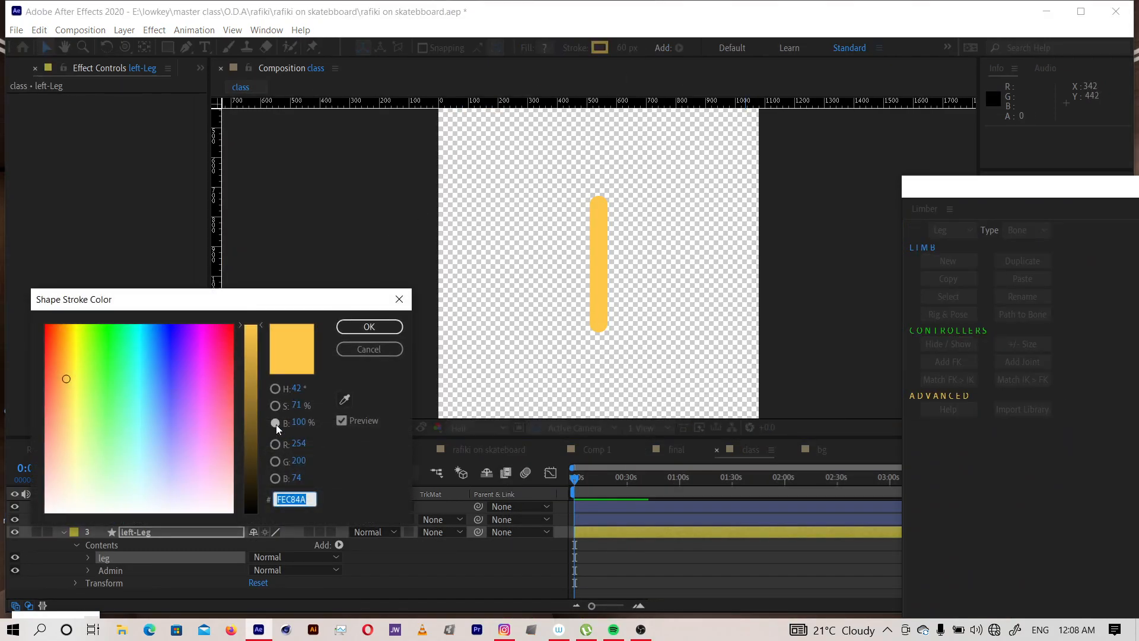
{"action": "key", "text": "ctrl+v"}
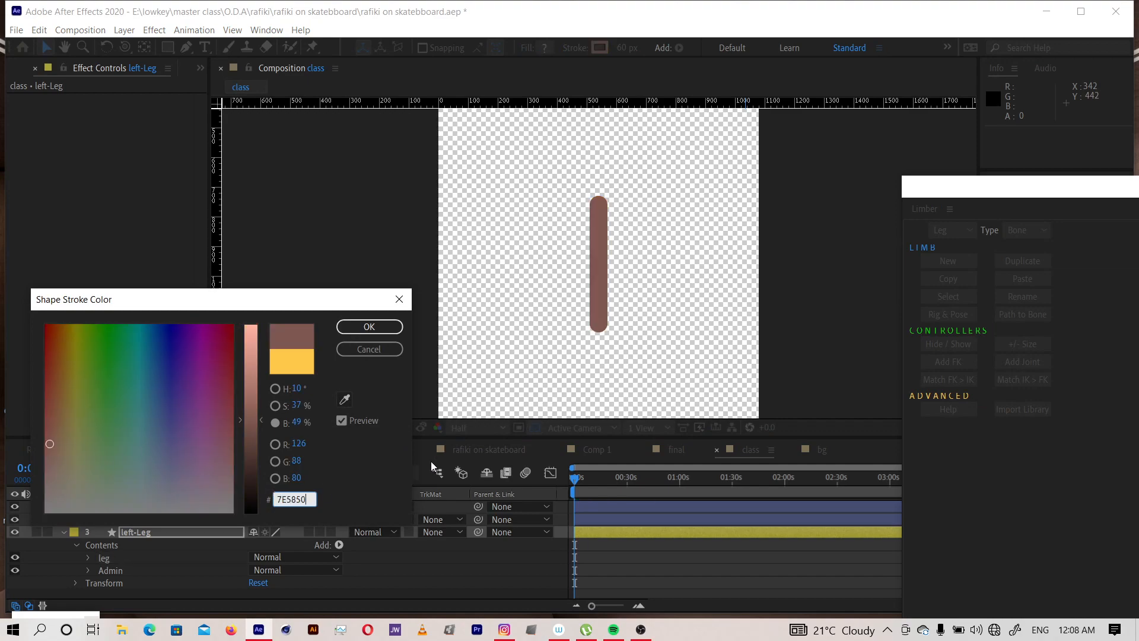
{"action": "key", "text": "Return"}
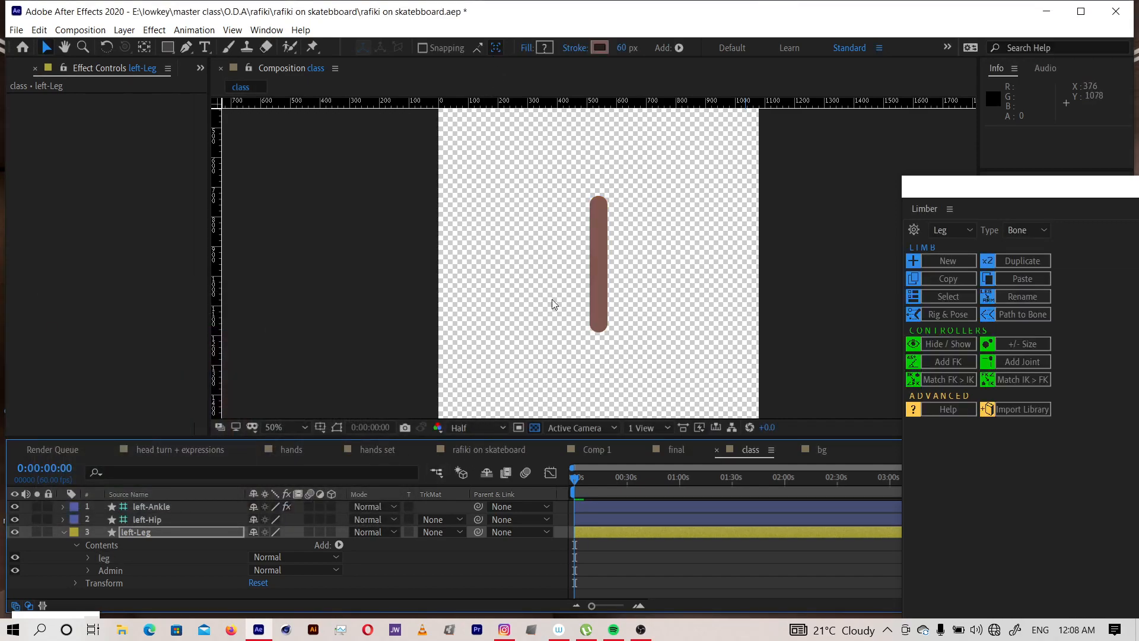
Compare the leg's thickness with the final composition and set the leg group's stroke width to 48 px
{"action": "left_click", "coordinate": [675, 449]}
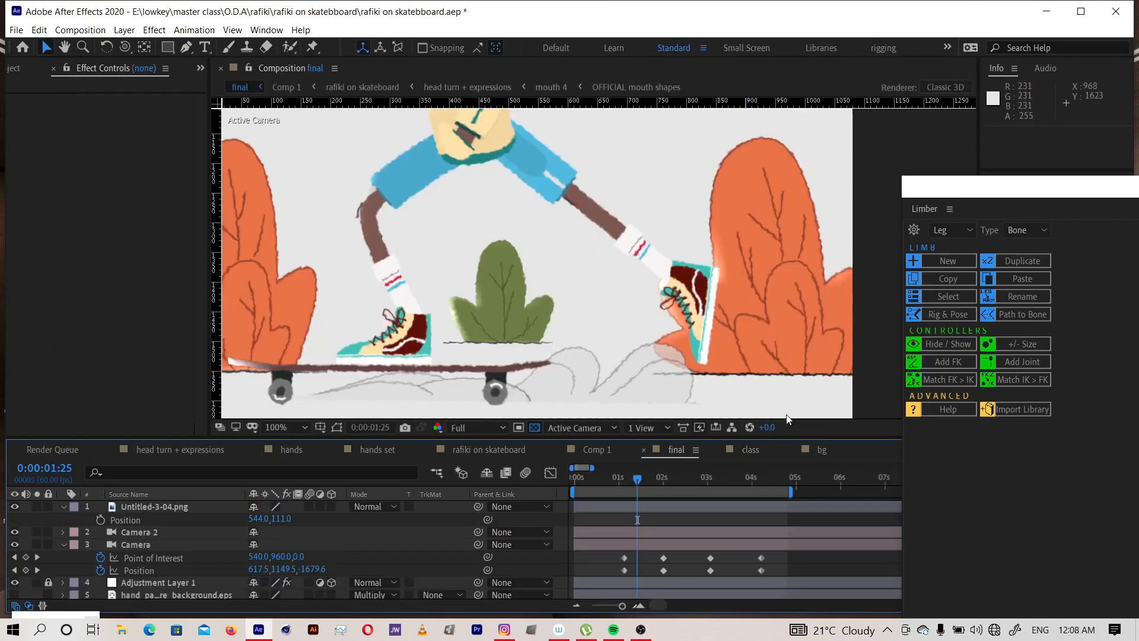
{"action": "left_click", "coordinate": [751, 449]}
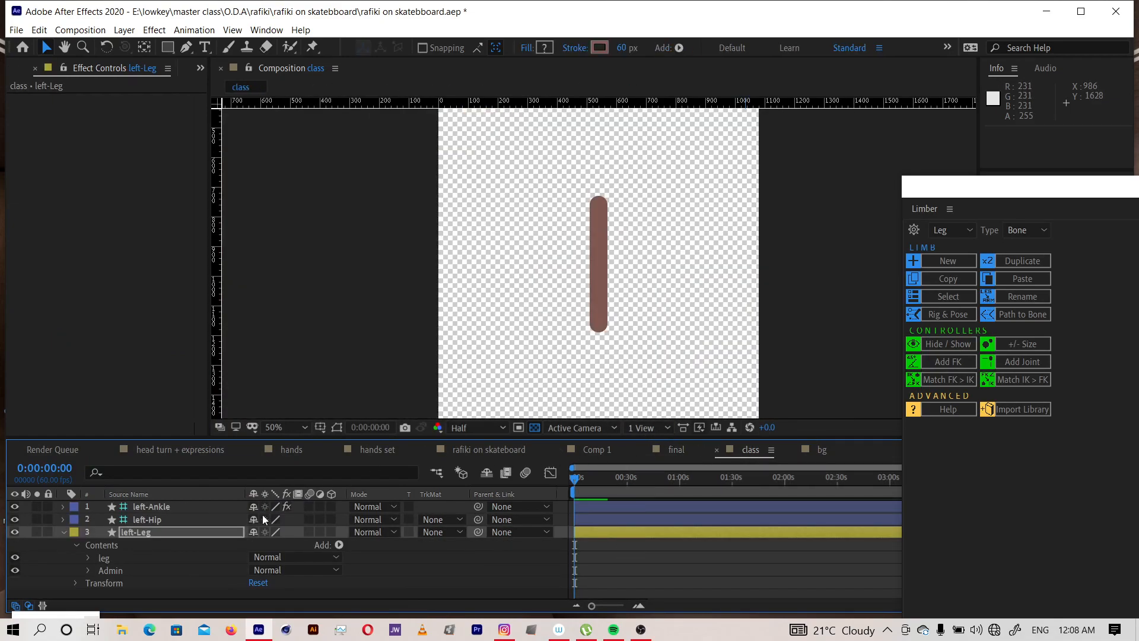
{"action": "left_click", "coordinate": [102, 560]}
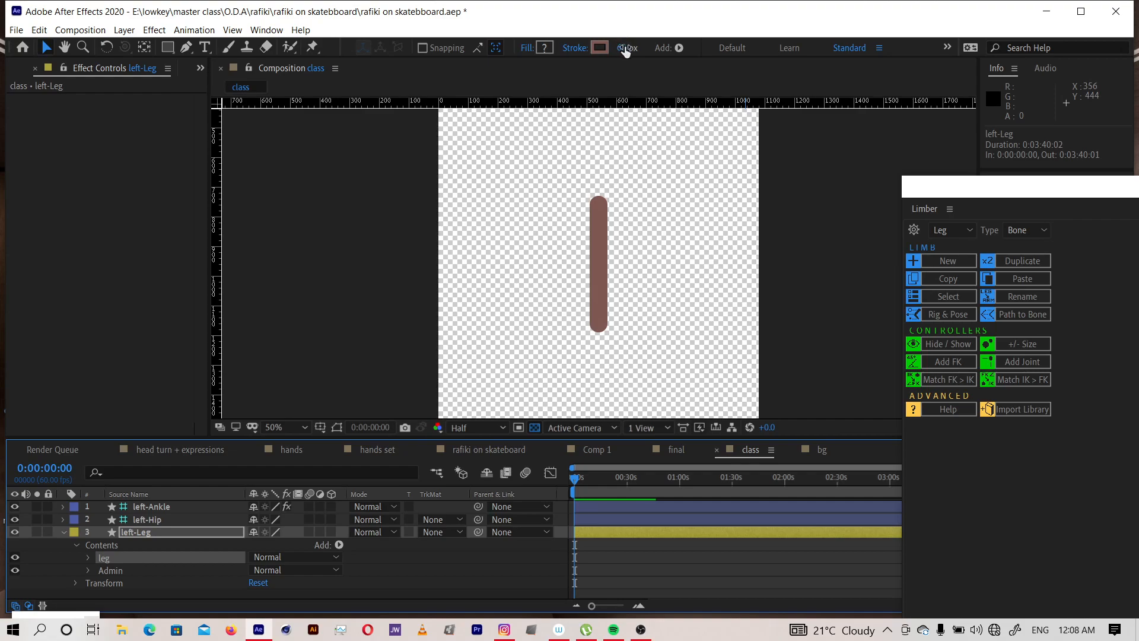
{"action": "left_click_drag", "start_coordinate": [623, 51], "coordinate": [611, 49]}
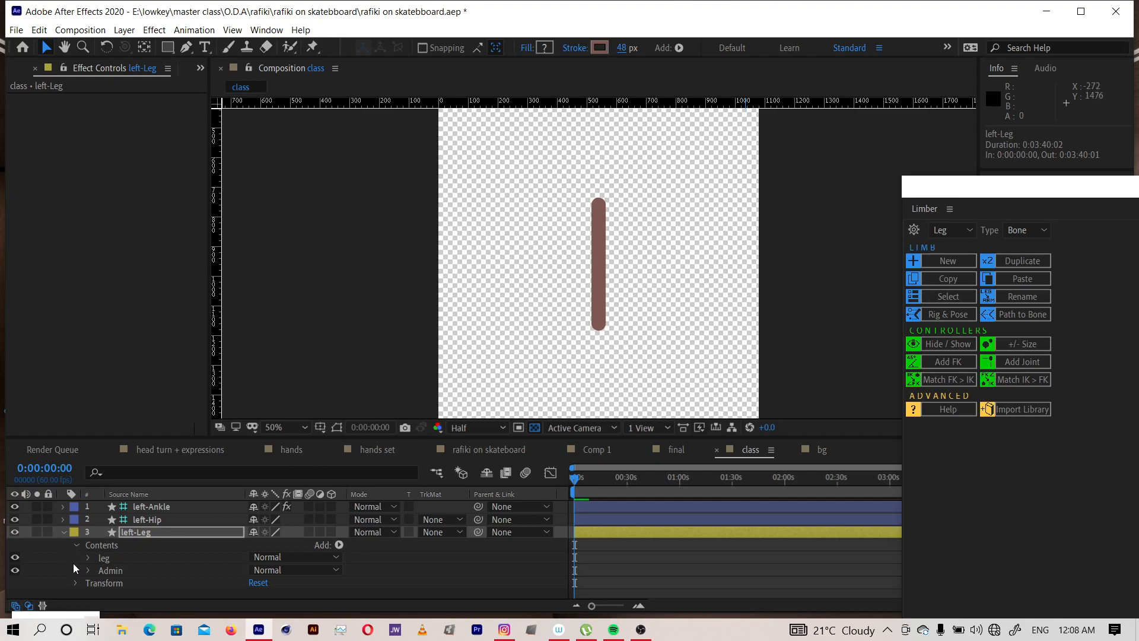
Duplicate the leg group inside left-Leg and rename the copy as short
{"action": "left_click", "coordinate": [87, 559]}
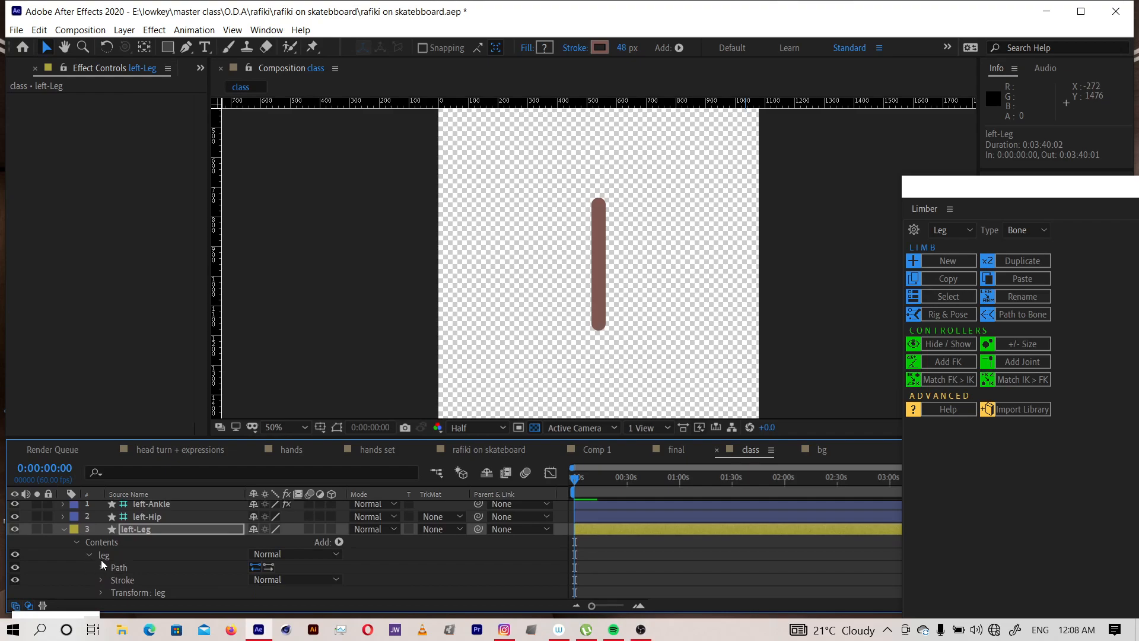
{"action": "left_click", "coordinate": [89, 557]}
{"action": "left_click", "coordinate": [103, 559]}
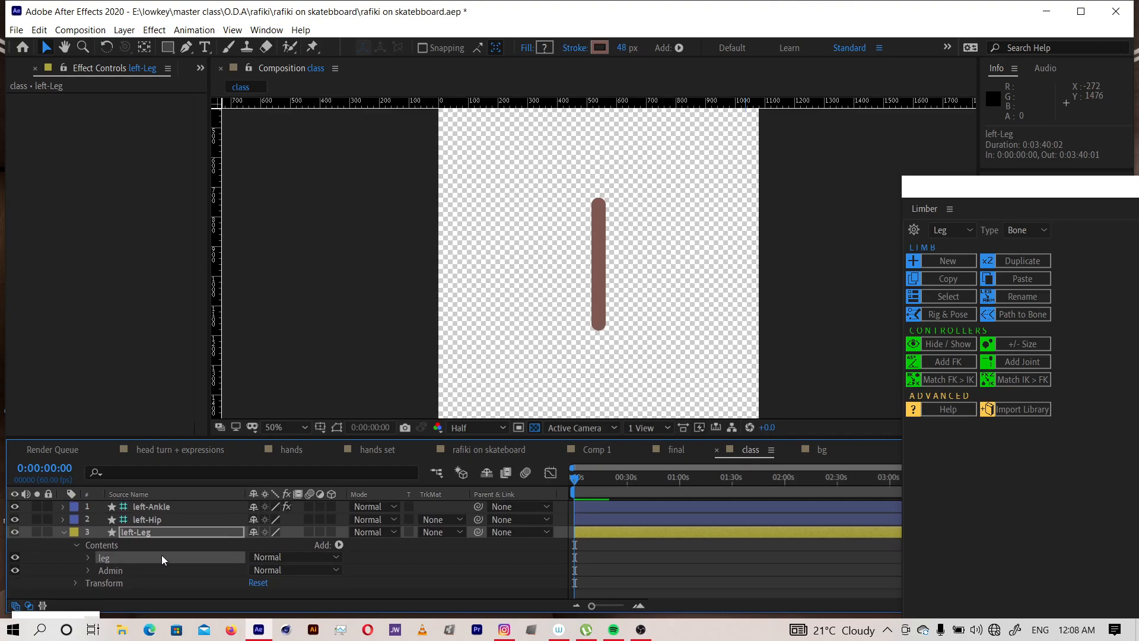
{"action": "key", "text": "ctrl+d"}
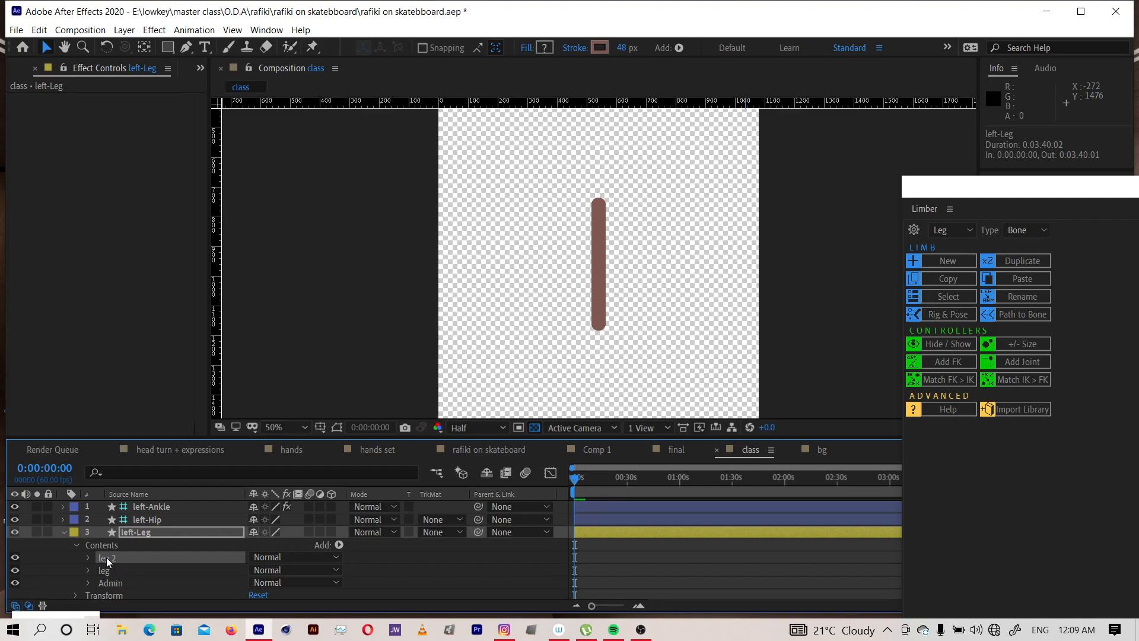
{"action": "key", "text": "Return"}
{"action": "type", "text": "sho"}
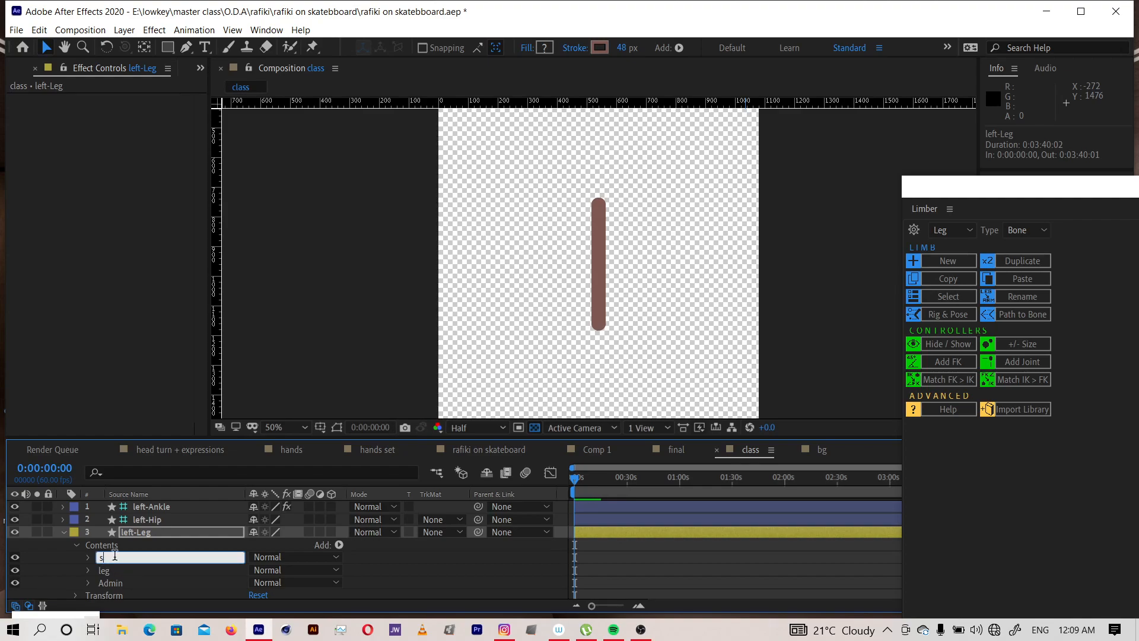
{"action": "type", "text": "t"}
{"action": "key", "text": "Return"}
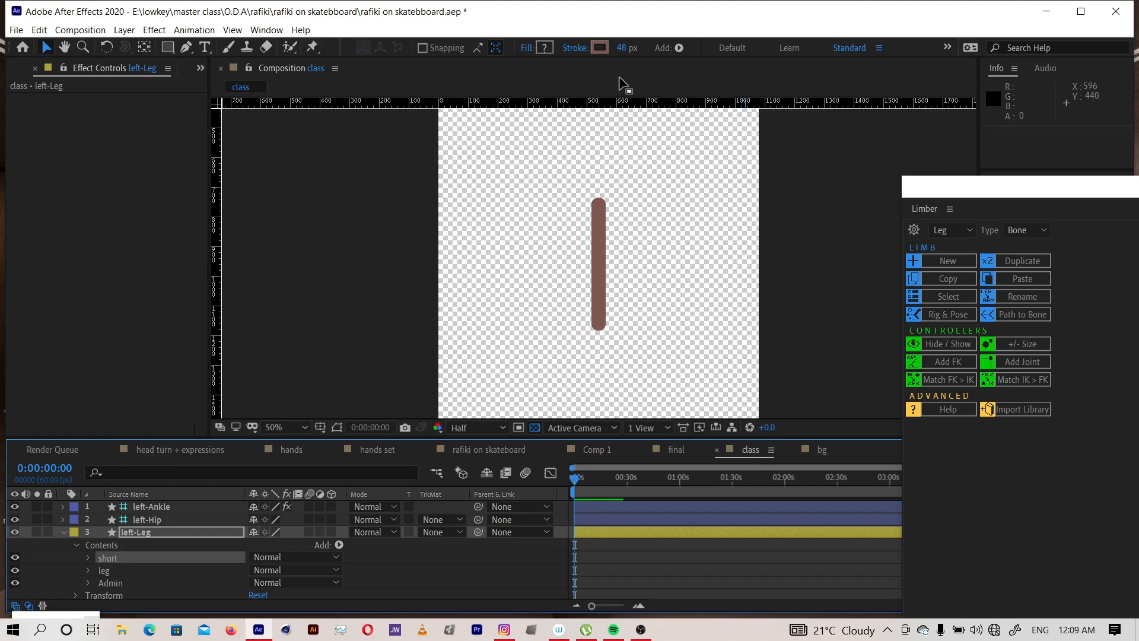
Sample the blue shorts colour from the character in the final composition and copy its hex code, 50BAE0
{"action": "left_click", "coordinate": [680, 452]}
{"action": "left_click_drag", "start_coordinate": [930, 187], "coordinate": [940, 374]}
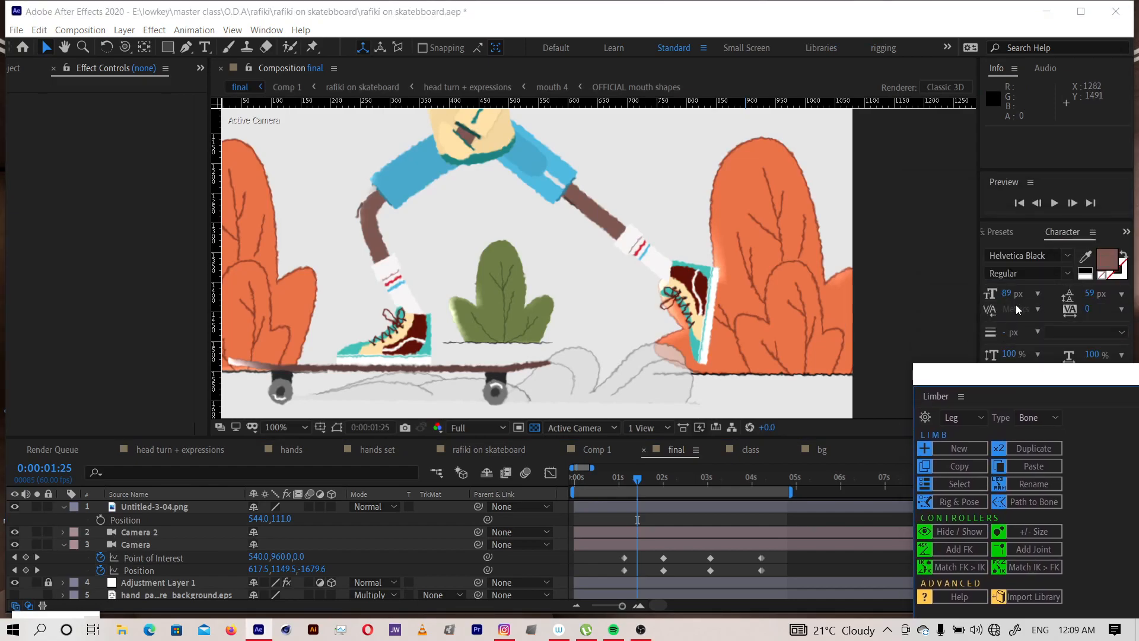
{"action": "left_click", "coordinate": [1085, 271]}
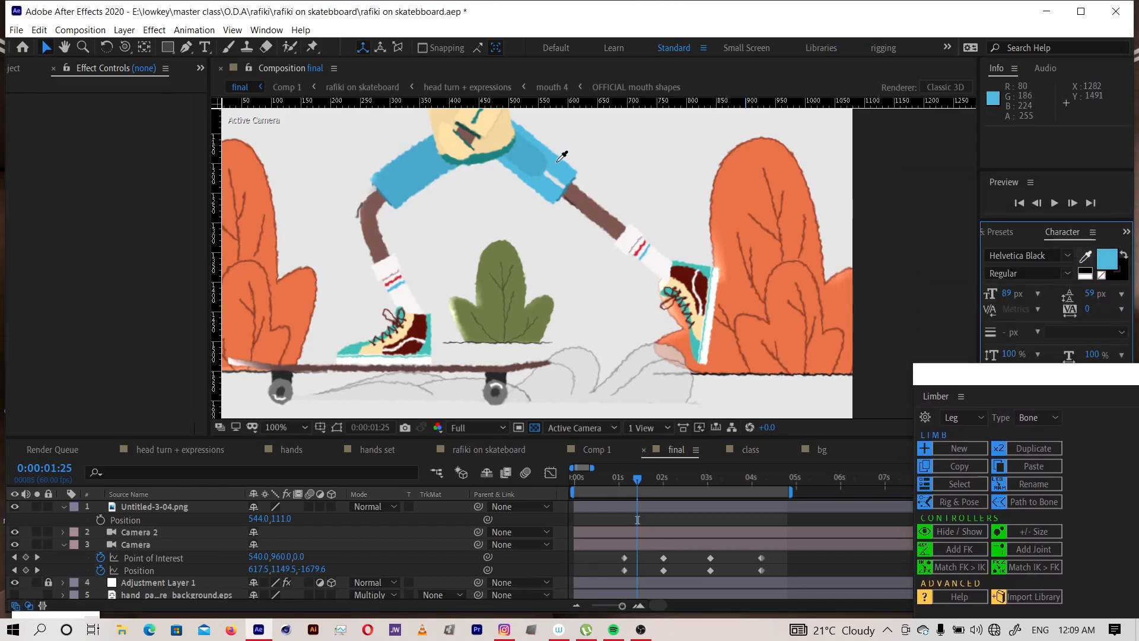
{"action": "left_click", "coordinate": [1107, 260]}
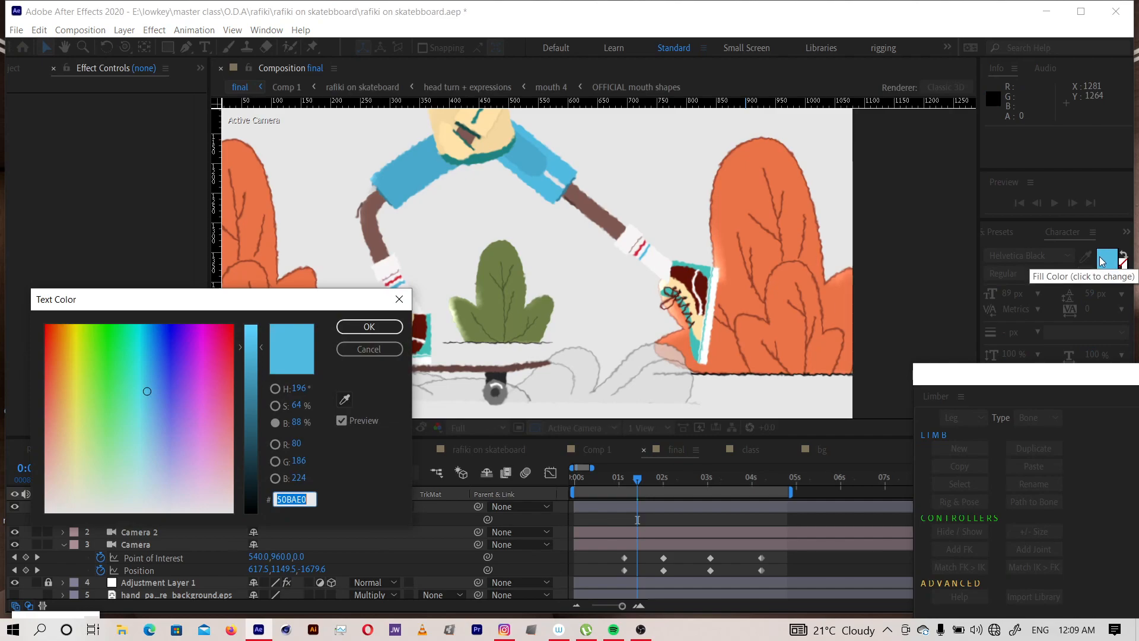
{"action": "key", "text": "Return"}
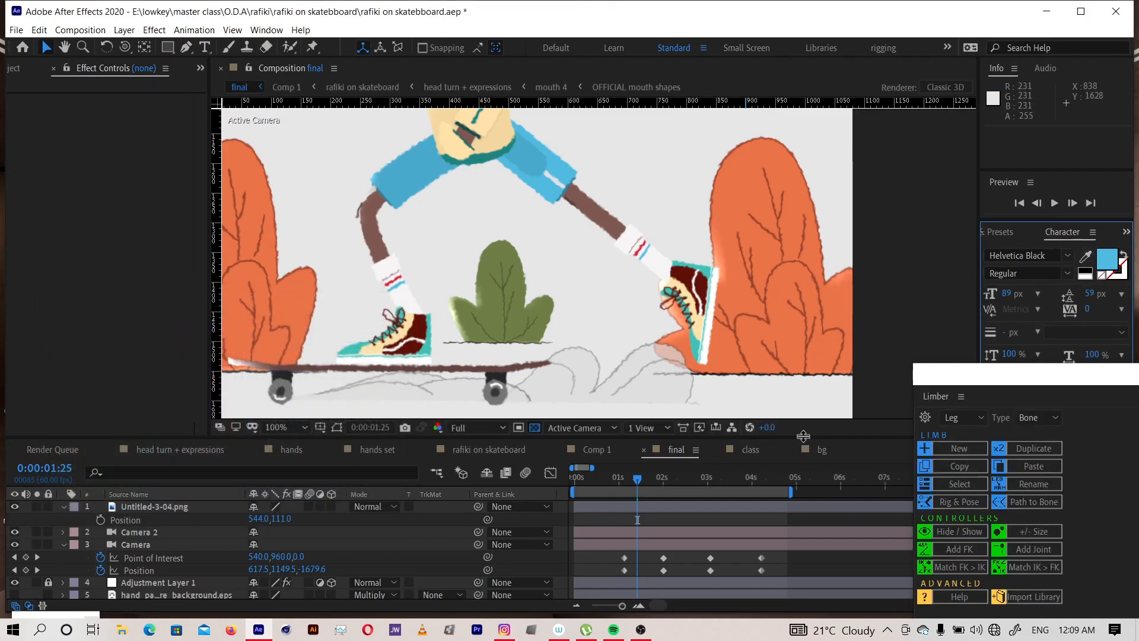
Set the stroke colour of the short group in the class composition to 50BAE0
{"action": "left_click", "coordinate": [750, 450]}
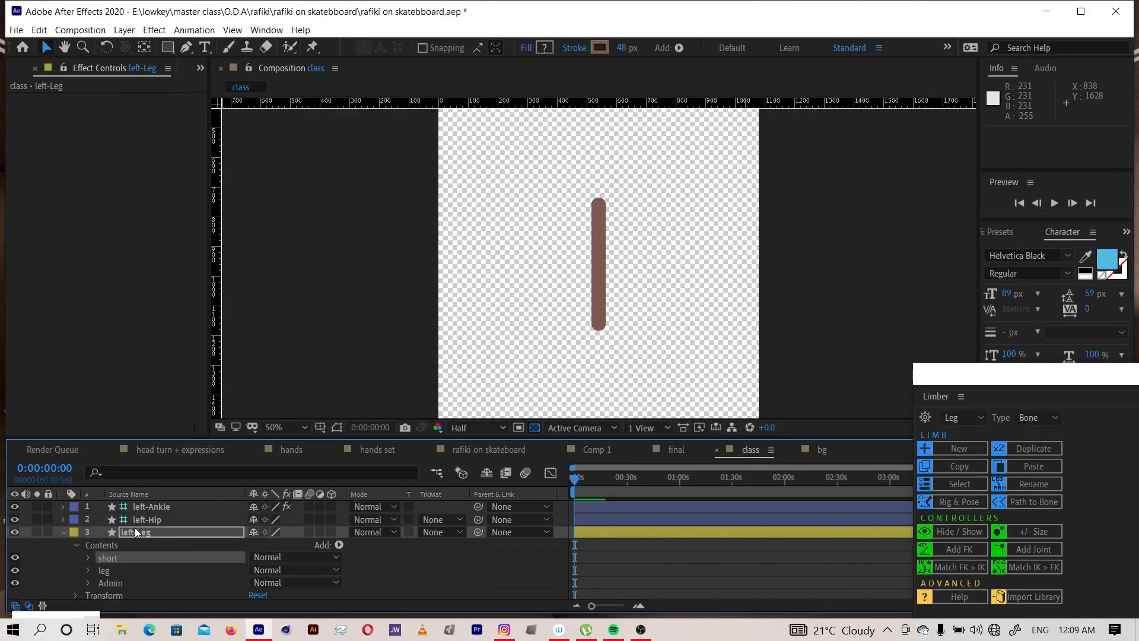
{"action": "left_click", "coordinate": [600, 47]}
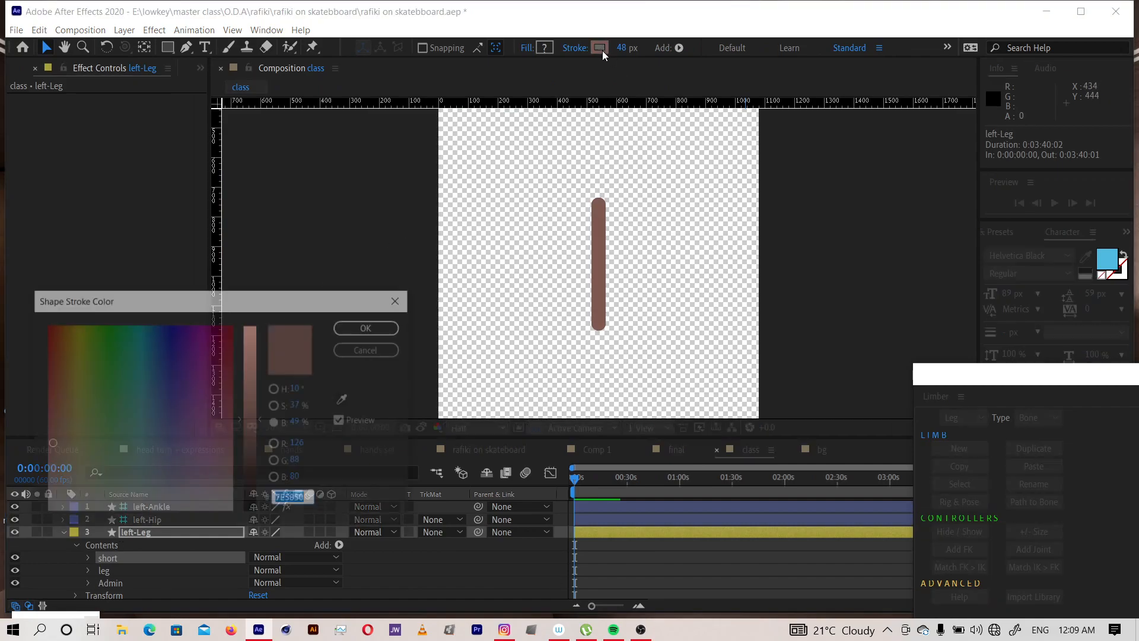
{"action": "key", "text": "Return"}
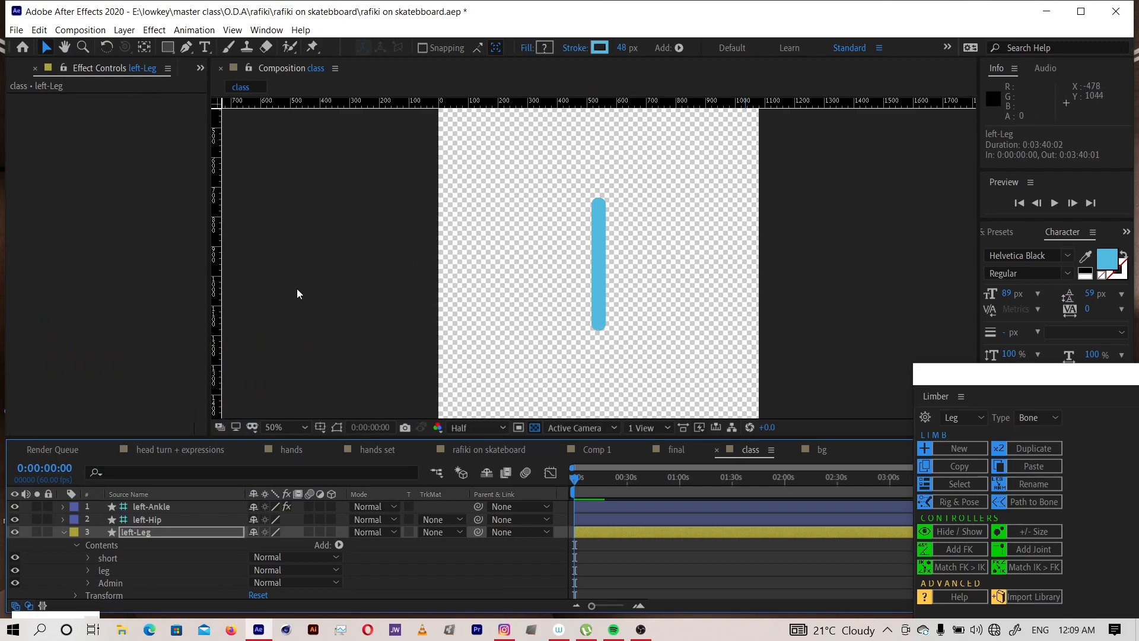
Add Trim Paths to the short group inside left-Leg and set its End to 36%
{"action": "left_click", "coordinate": [339, 545]}
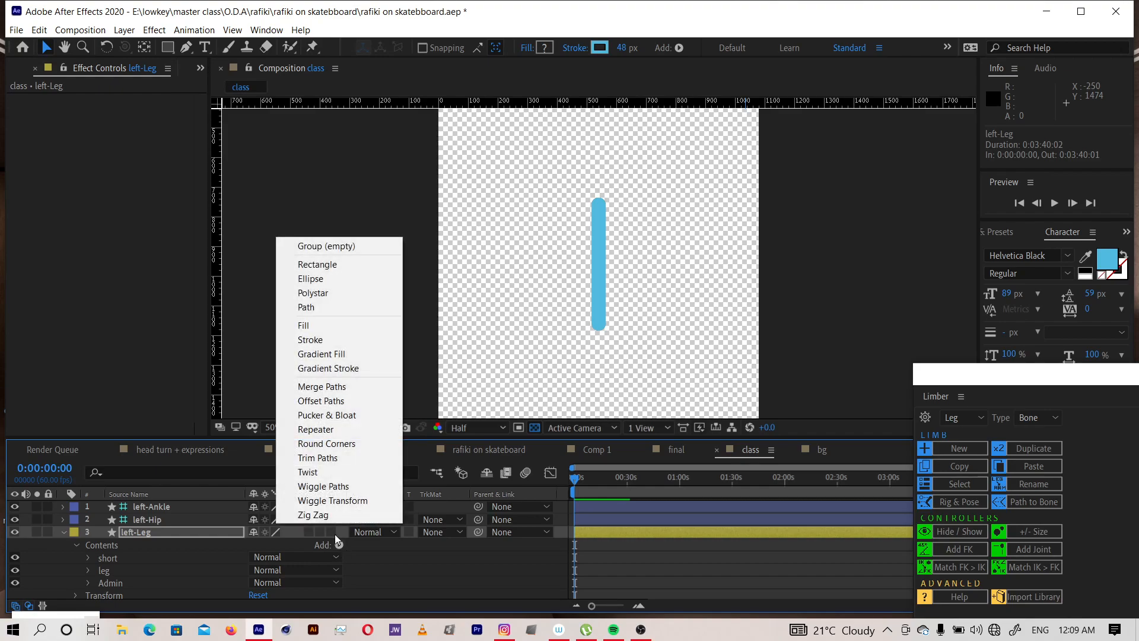
{"action": "left_click", "coordinate": [130, 555]}
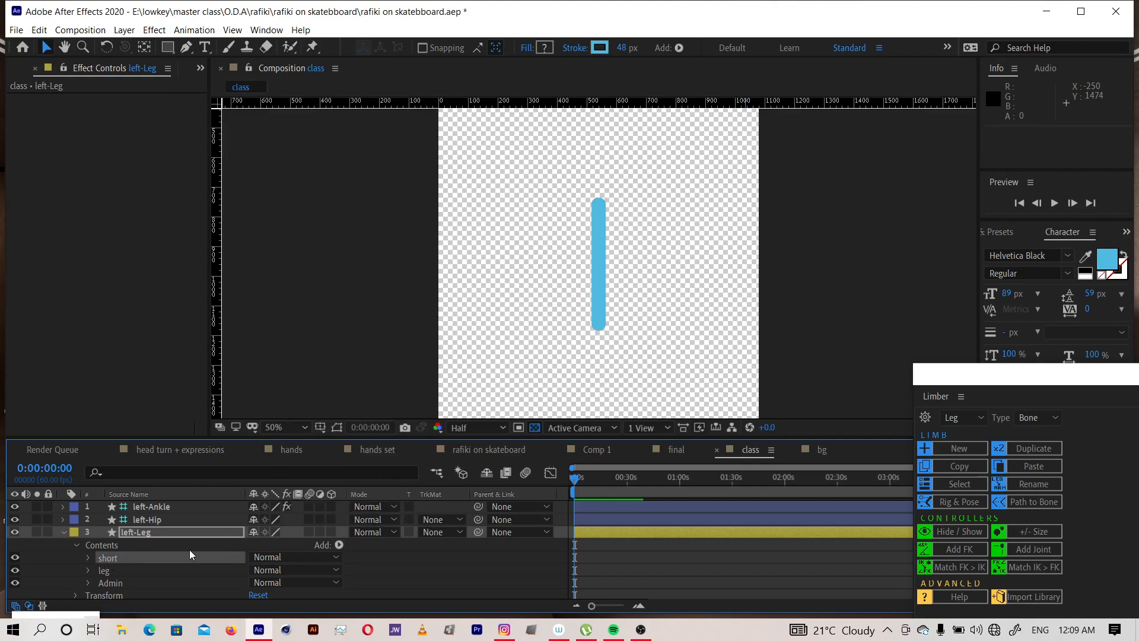
{"action": "left_click", "coordinate": [338, 545]}
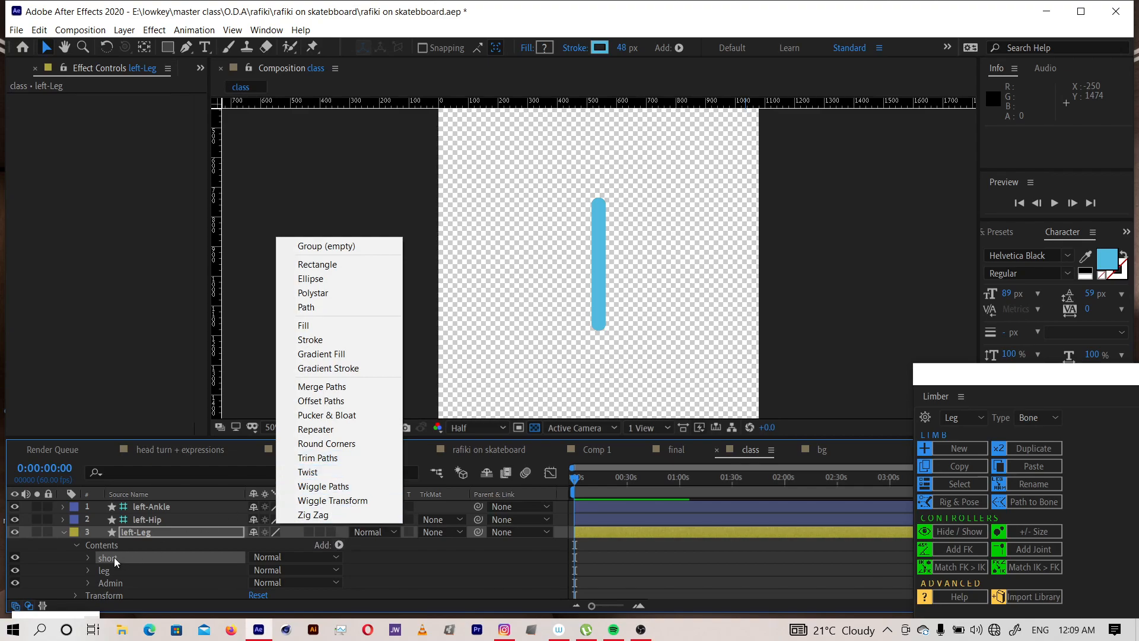
{"action": "left_click", "coordinate": [306, 458]}
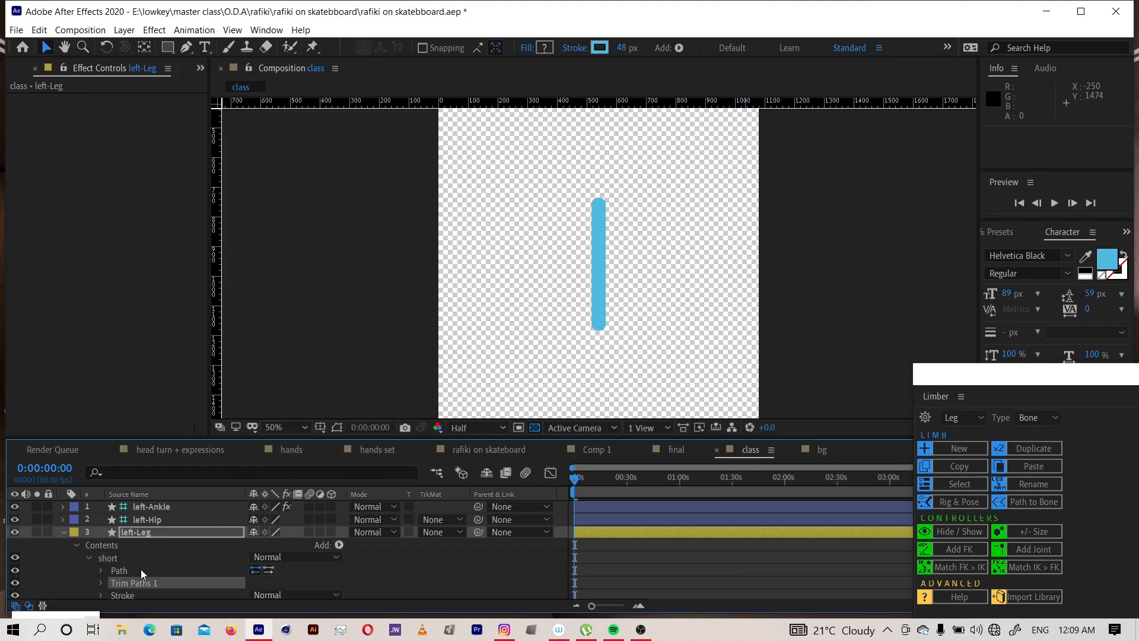
{"action": "left_click", "coordinate": [100, 582]}
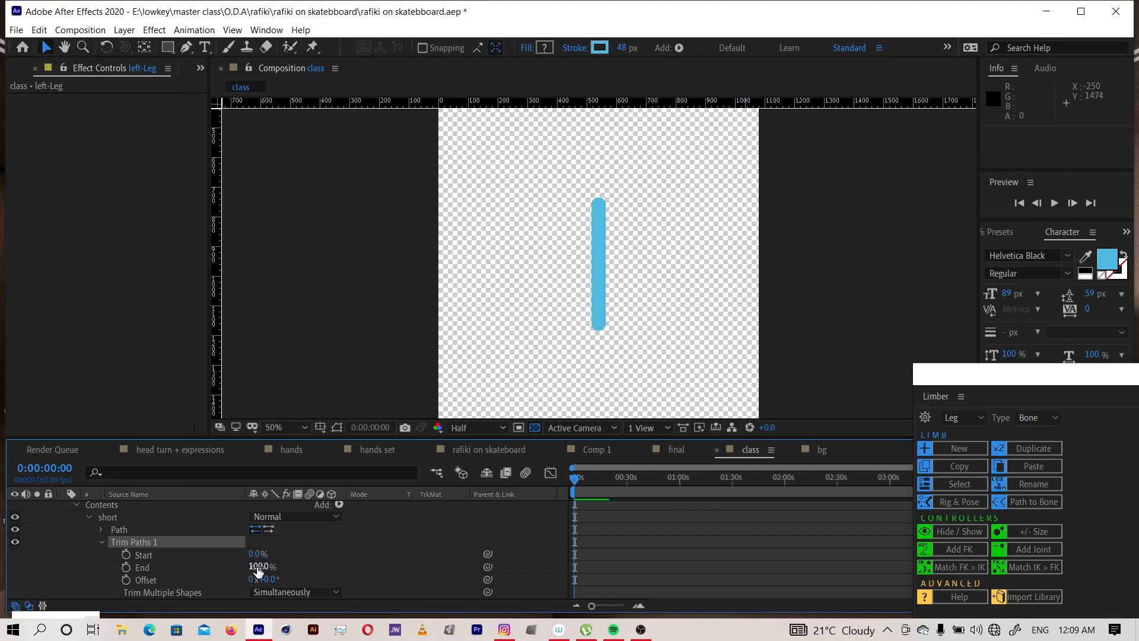
{"action": "left_click_drag", "start_coordinate": [257, 566], "coordinate": [211, 570]}
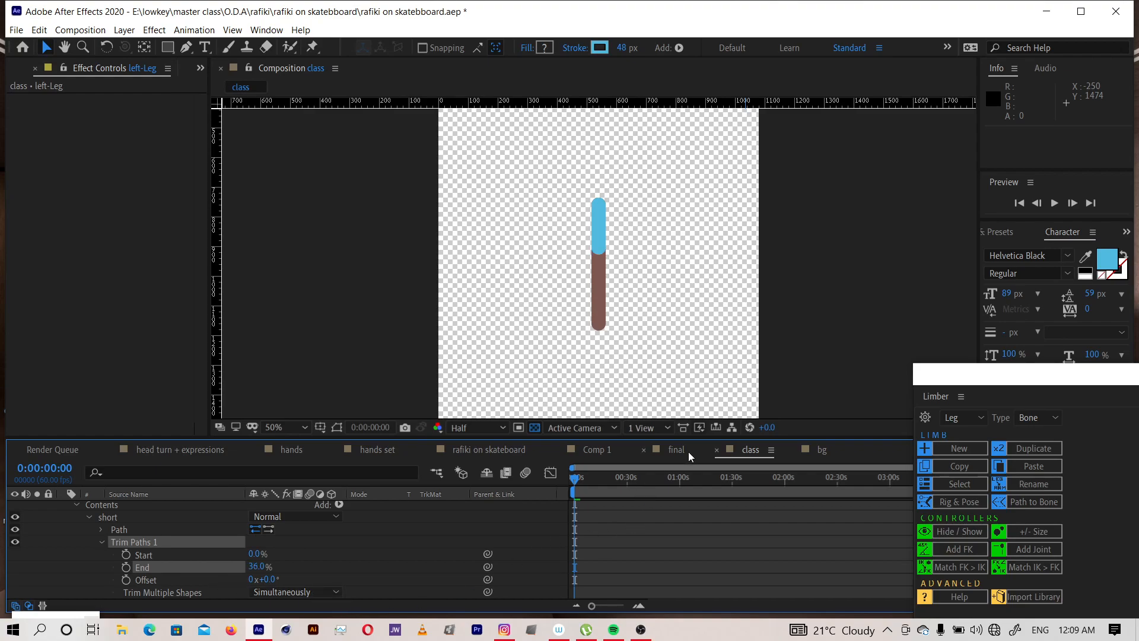
Compare the shorts' proportions with the final composition and set the short group's stroke width to 80 px
{"action": "left_click", "coordinate": [671, 454]}
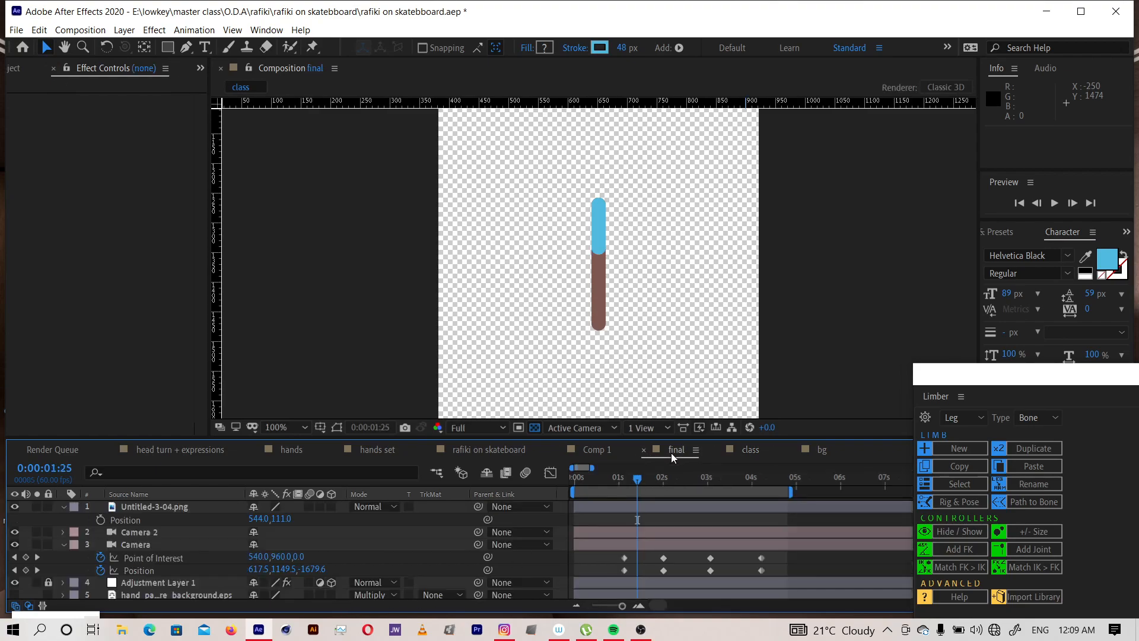
{"action": "left_click", "coordinate": [751, 450]}
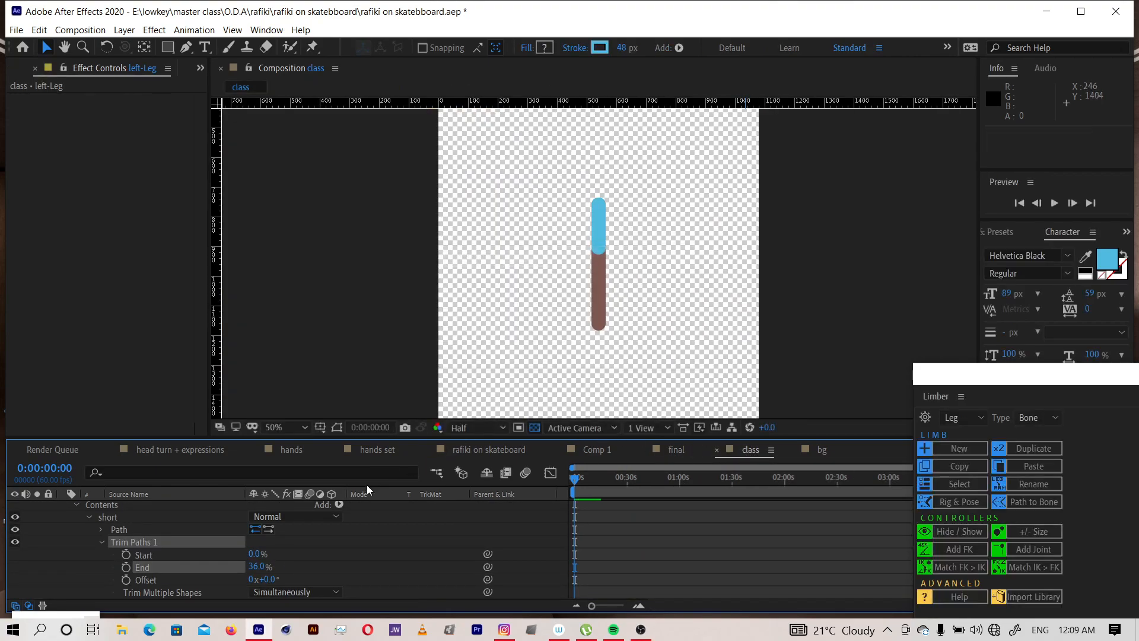
{"action": "left_click", "coordinate": [675, 451]}
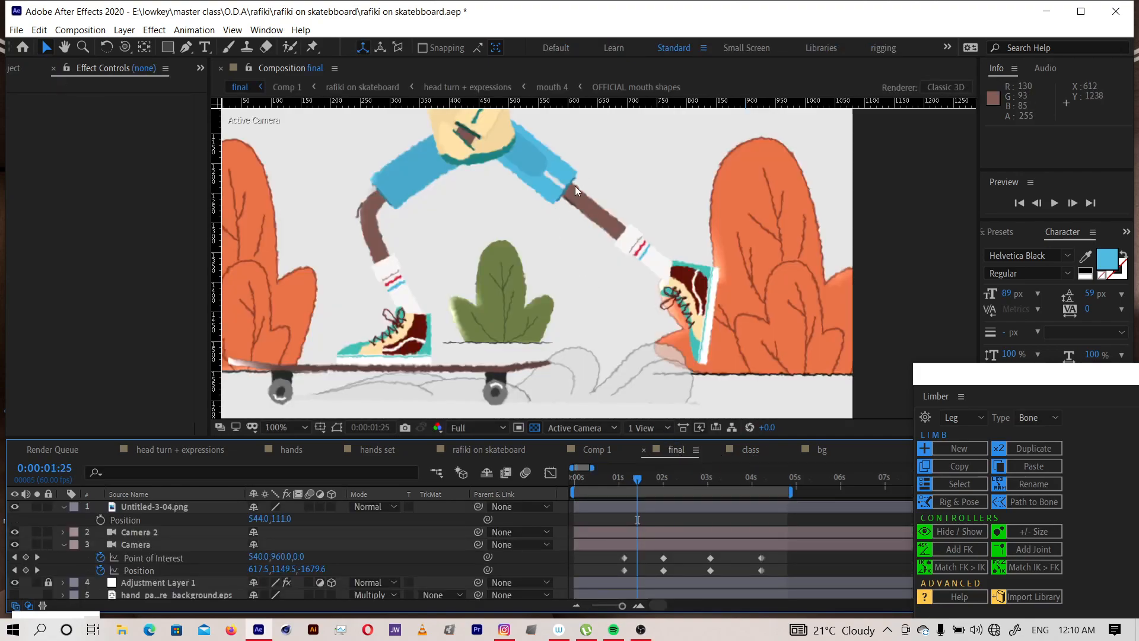
{"action": "left_click", "coordinate": [751, 450]}
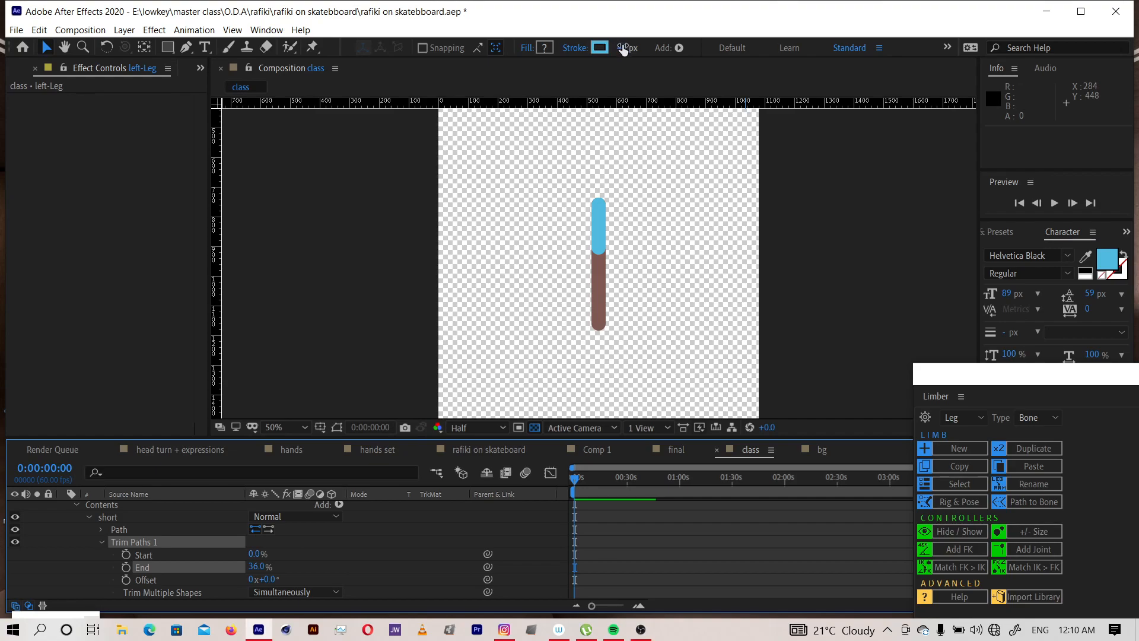
{"action": "left_click_drag", "start_coordinate": [623, 49], "coordinate": [643, 37]}
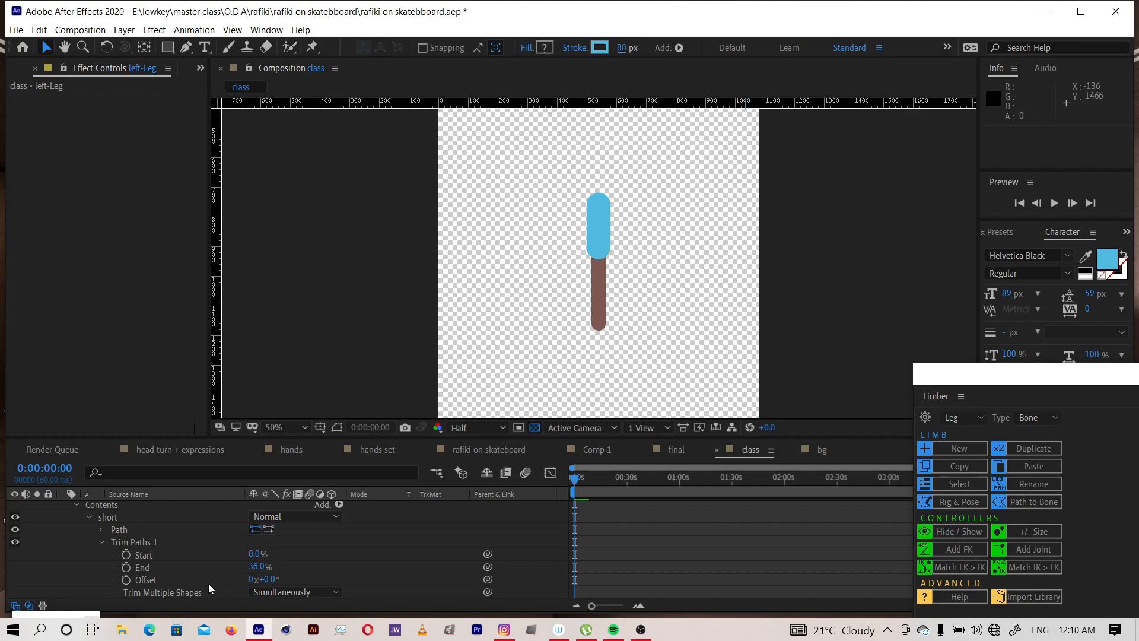
Change the line cap of the short group's stroke to Butt Cap
{"action": "key", "text": "h"}
{"action": "left_click_drag", "start_coordinate": [169, 572], "coordinate": [173, 497]}
{"action": "key", "text": "v"}
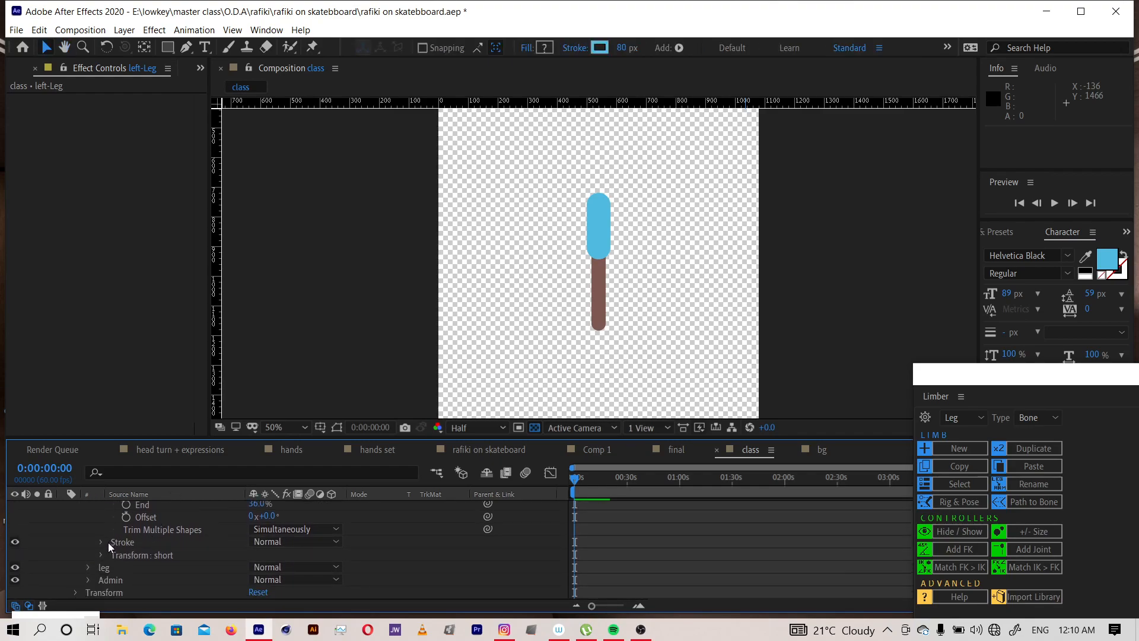
{"action": "left_click", "coordinate": [99, 542]}
{"action": "key", "text": "h"}
{"action": "mouse_move", "coordinate": [113, 530]}
{"action": "left_mouse_down"}
{"action": "mouse_move", "coordinate": [110, 577]}
{"action": "mouse_move", "coordinate": [113, 520]}
{"action": "left_mouse_up"}
{"action": "key", "text": "v"}
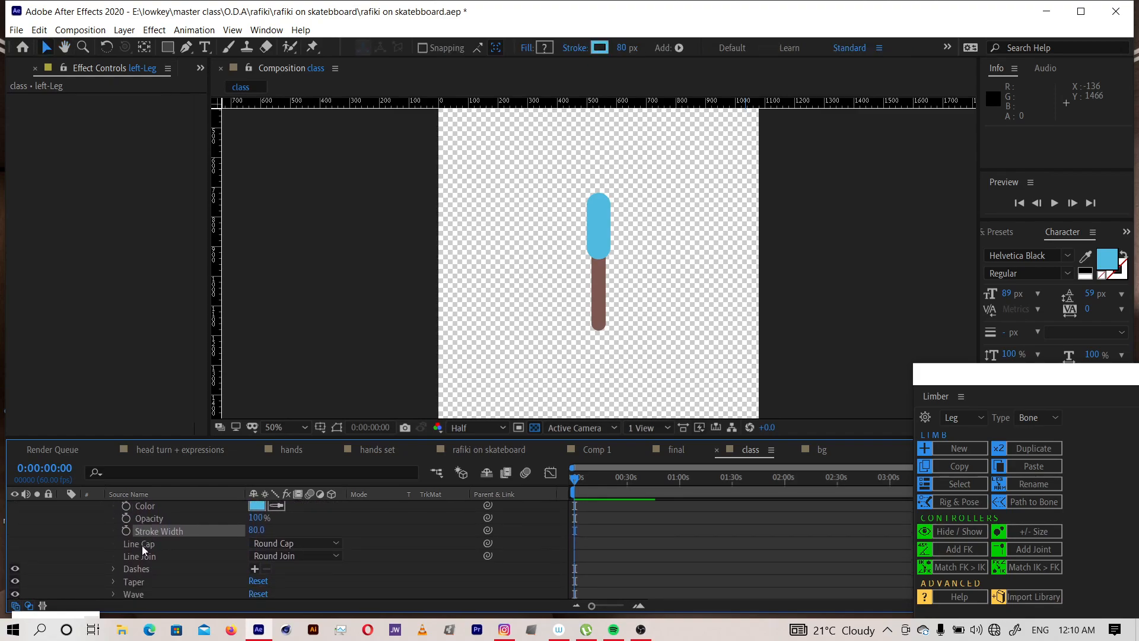
{"action": "left_click", "coordinate": [285, 545]}
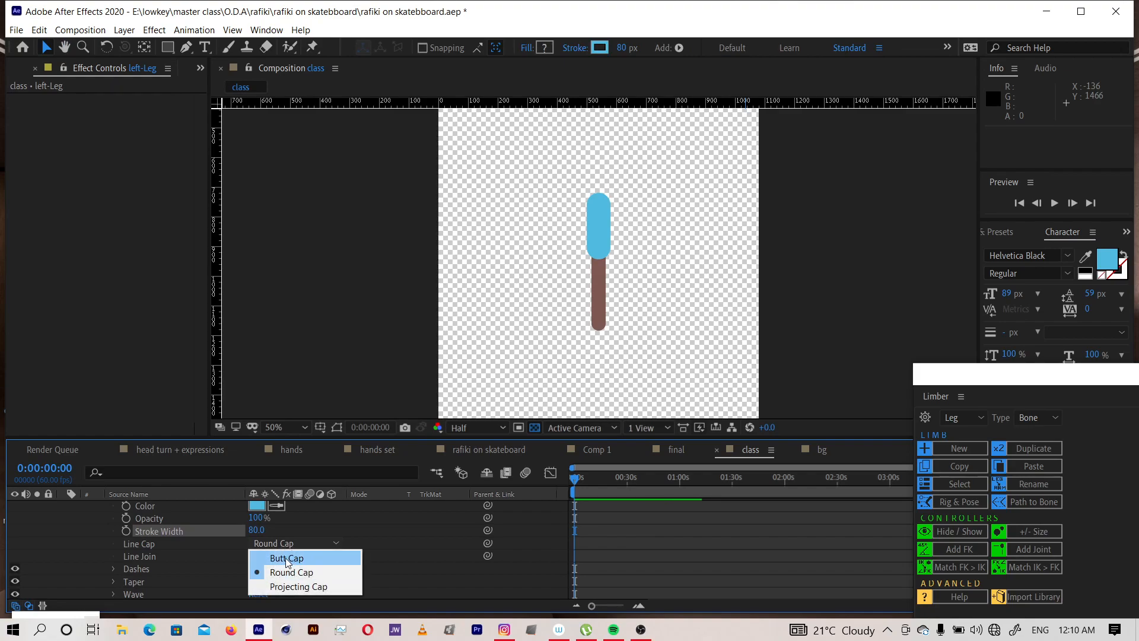
{"action": "left_click", "coordinate": [286, 559]}
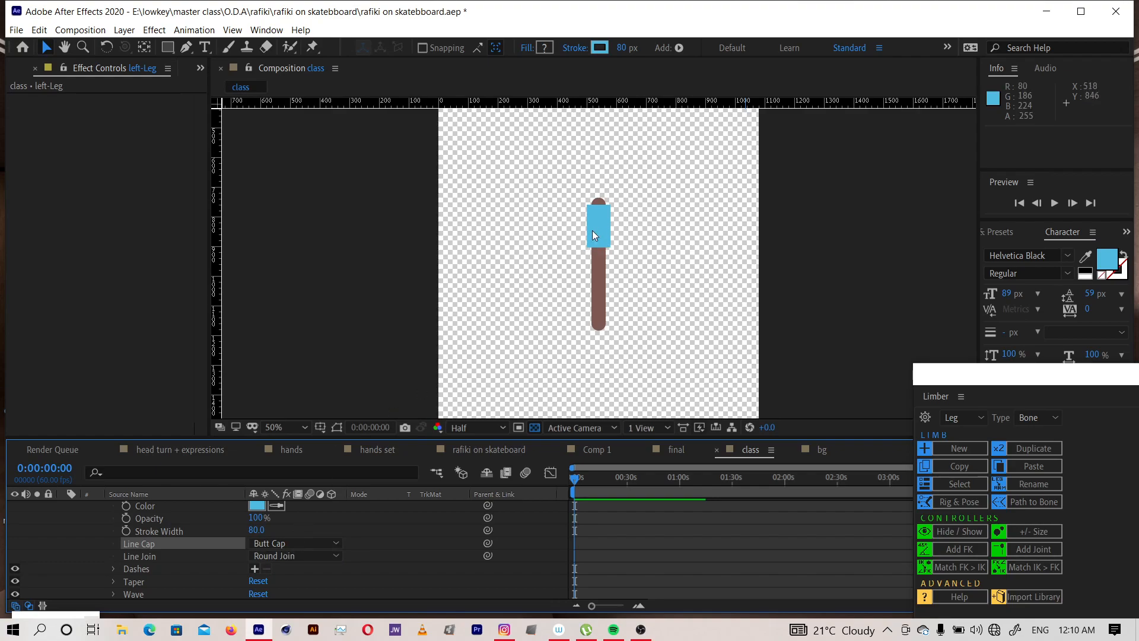
Collapse the short group's properties and duplicate the group inside left-Leg
{"action": "key", "text": "space"}
{"action": "left_click_drag", "start_coordinate": [170, 525], "coordinate": [169, 554]}
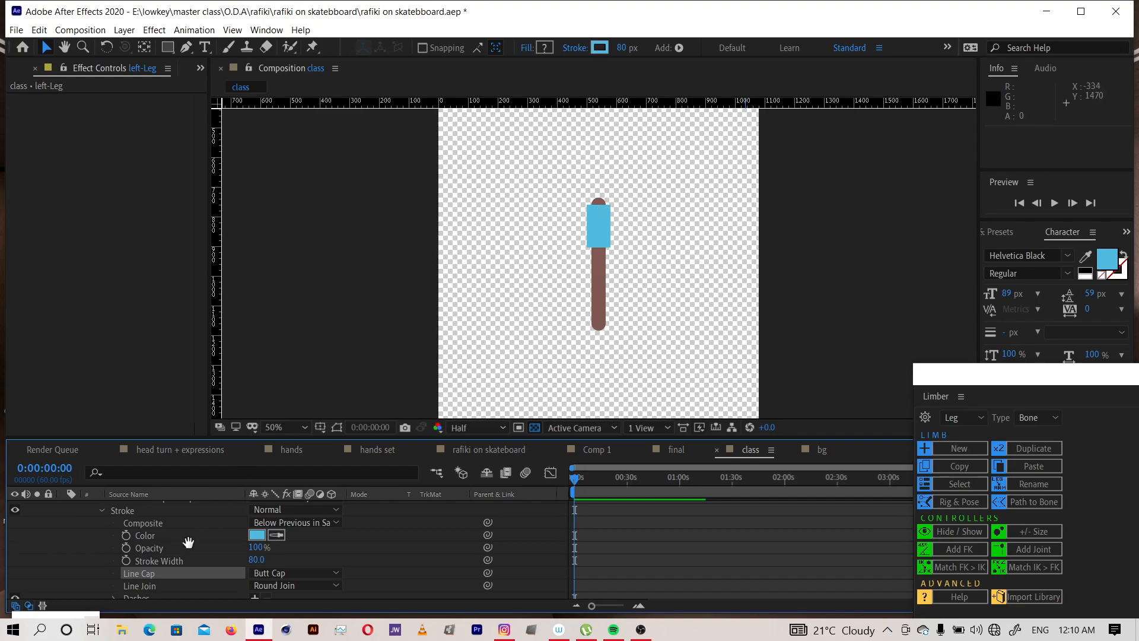
{"action": "scroll", "coordinate": [188, 541], "scroll_direction": "up", "scroll_amount": 9}
{"action": "scroll", "coordinate": [187, 546], "scroll_direction": "down", "scroll_amount": 2}
{"action": "scroll", "coordinate": [169, 514], "scroll_direction": "down", "scroll_amount": 2}
{"action": "scroll", "coordinate": [152, 522], "scroll_direction": "up", "scroll_amount": 2}
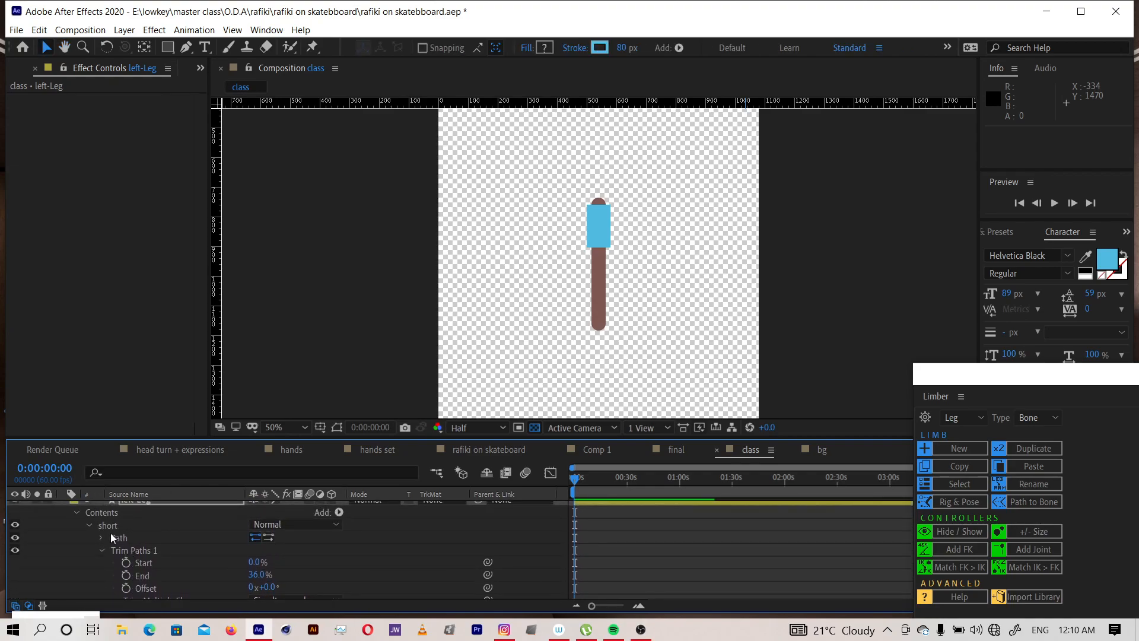
{"action": "left_click", "coordinate": [90, 526]}
{"action": "key", "text": "space"}
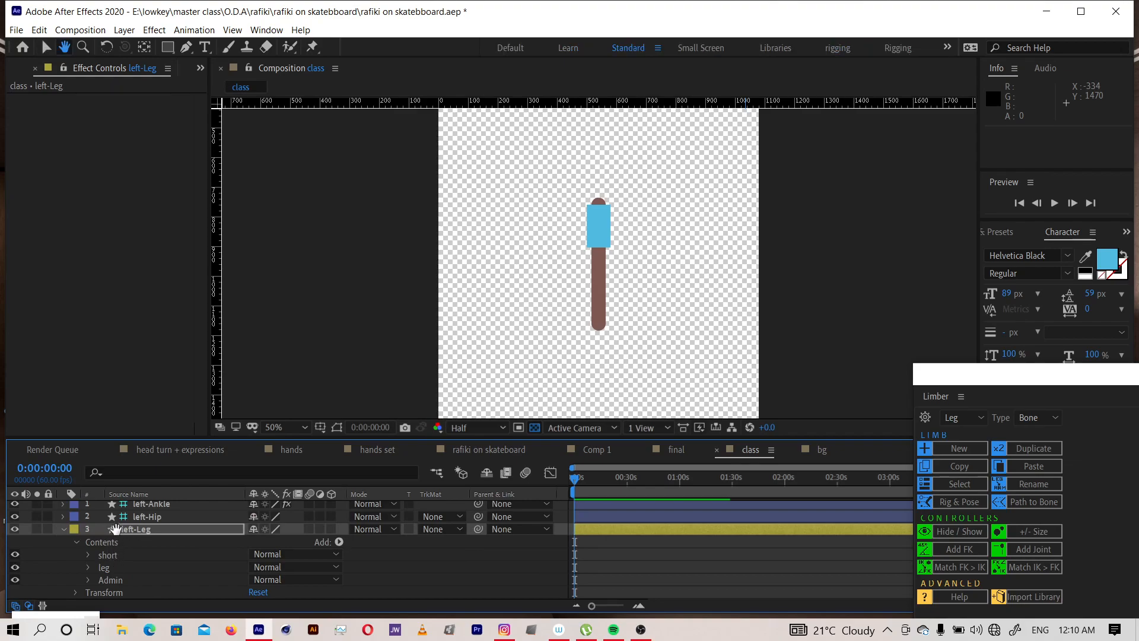
{"action": "left_click", "coordinate": [111, 558]}
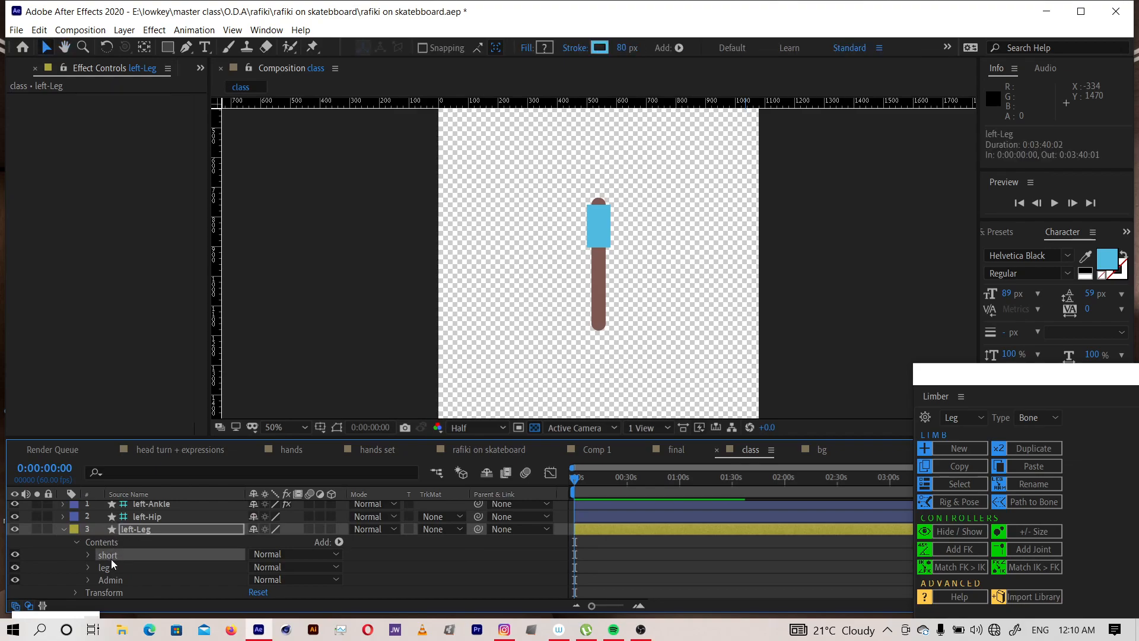
{"action": "key", "text": "ctrl+d"}
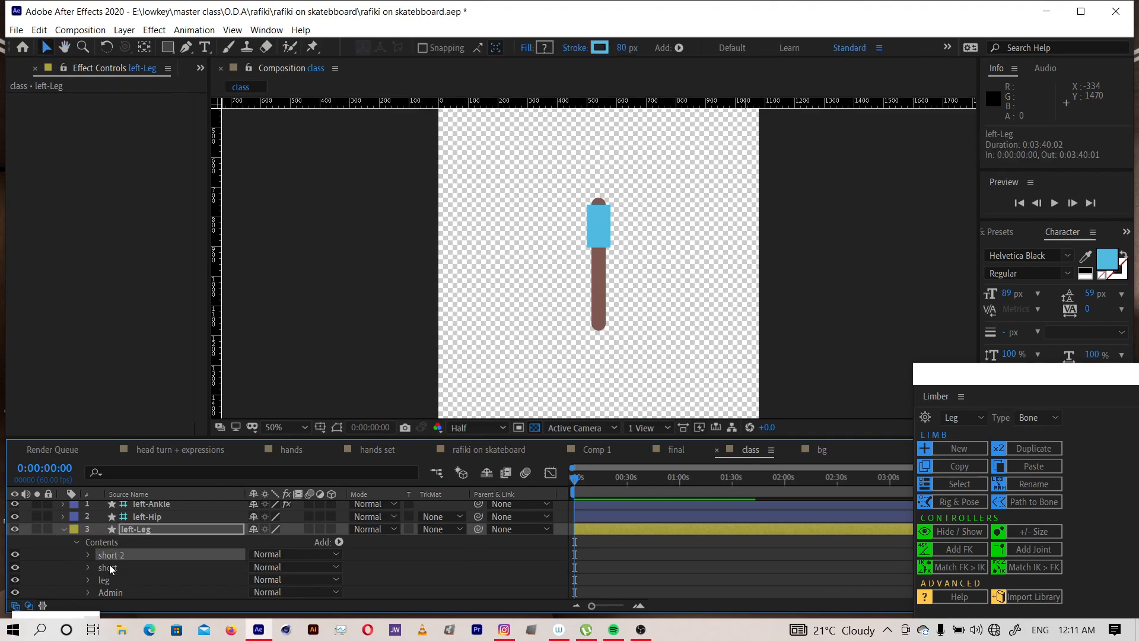
Set the line cap of the duplicated short group's stroke to Round Cap
{"action": "left_click", "coordinate": [87, 555]}
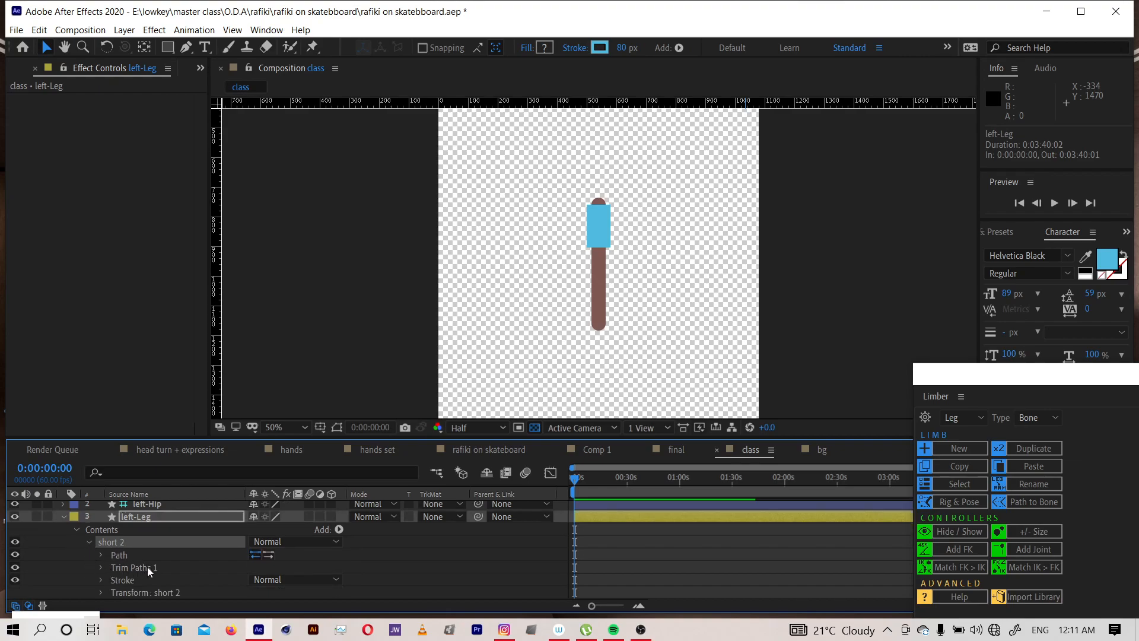
{"action": "left_click", "coordinate": [101, 580]}
{"action": "scroll", "coordinate": [113, 558], "scroll_direction": "down", "scroll_amount": 3}
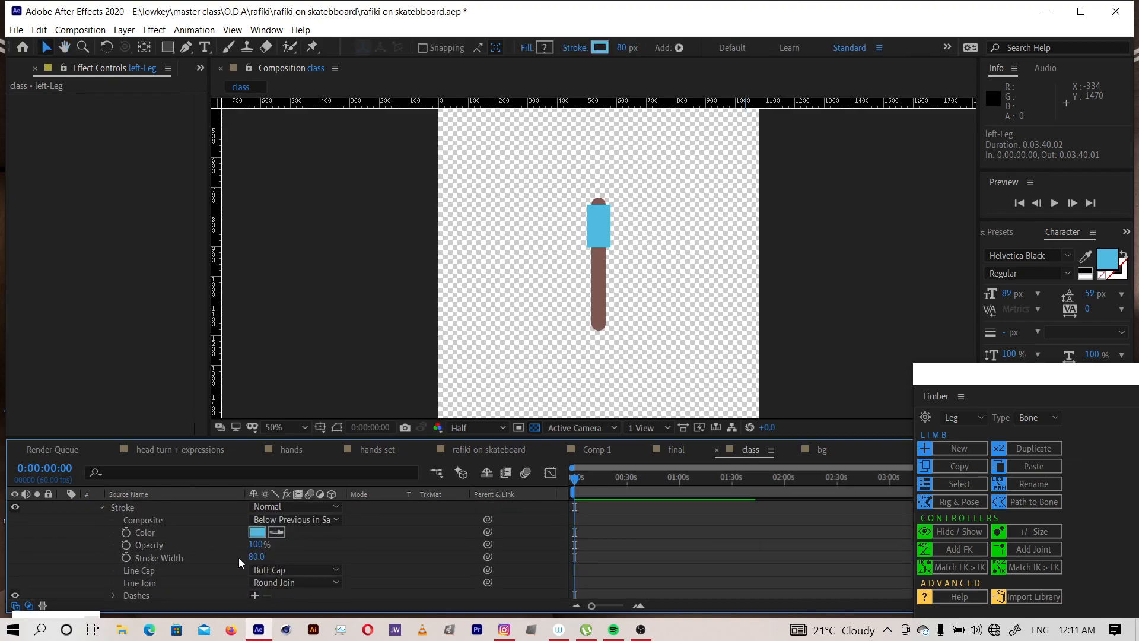
{"action": "left_click", "coordinate": [270, 571]}
{"action": "left_click", "coordinate": [284, 543]}
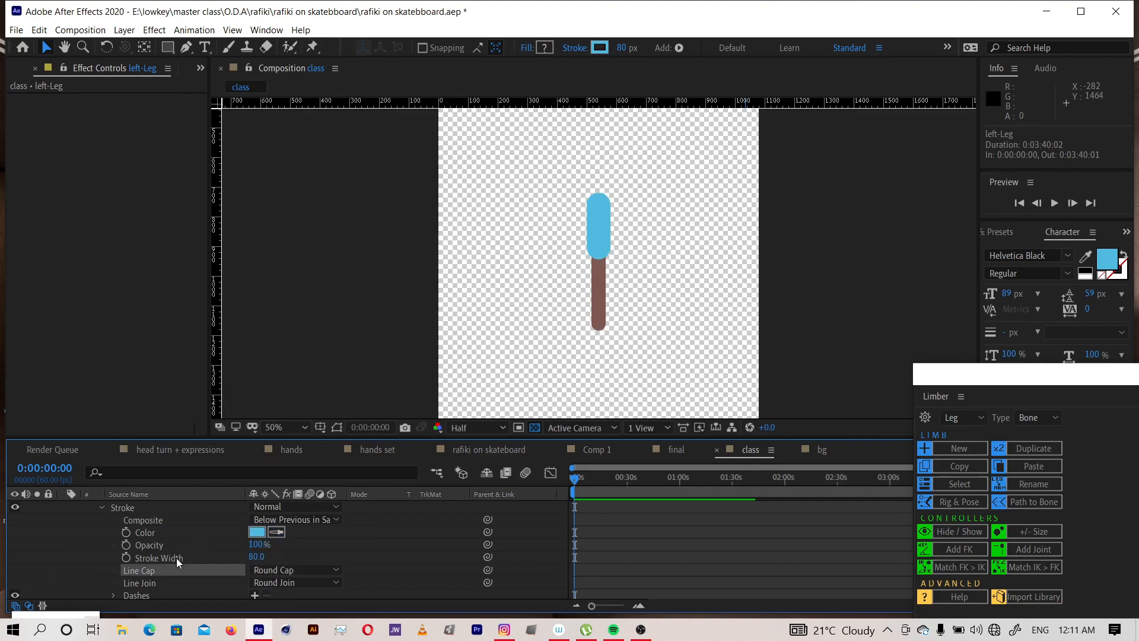
{"action": "key", "text": "h"}
{"action": "scroll", "coordinate": [181, 575], "scroll_direction": "down", "scroll_amount": 3}
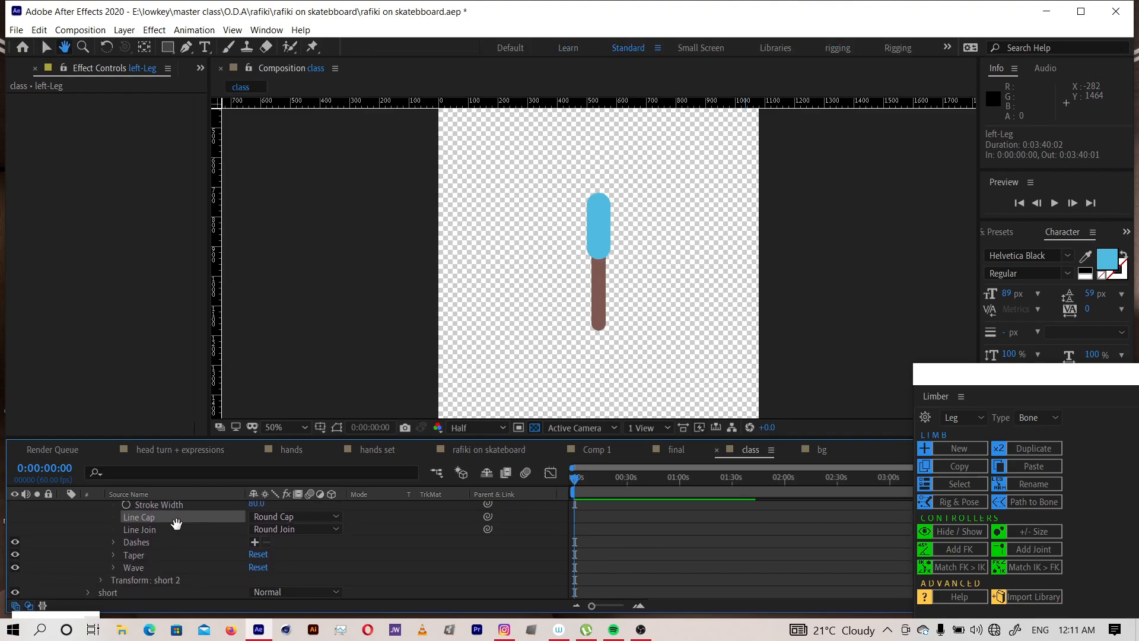
{"action": "scroll", "coordinate": [158, 549], "scroll_direction": "down", "scroll_amount": 2}
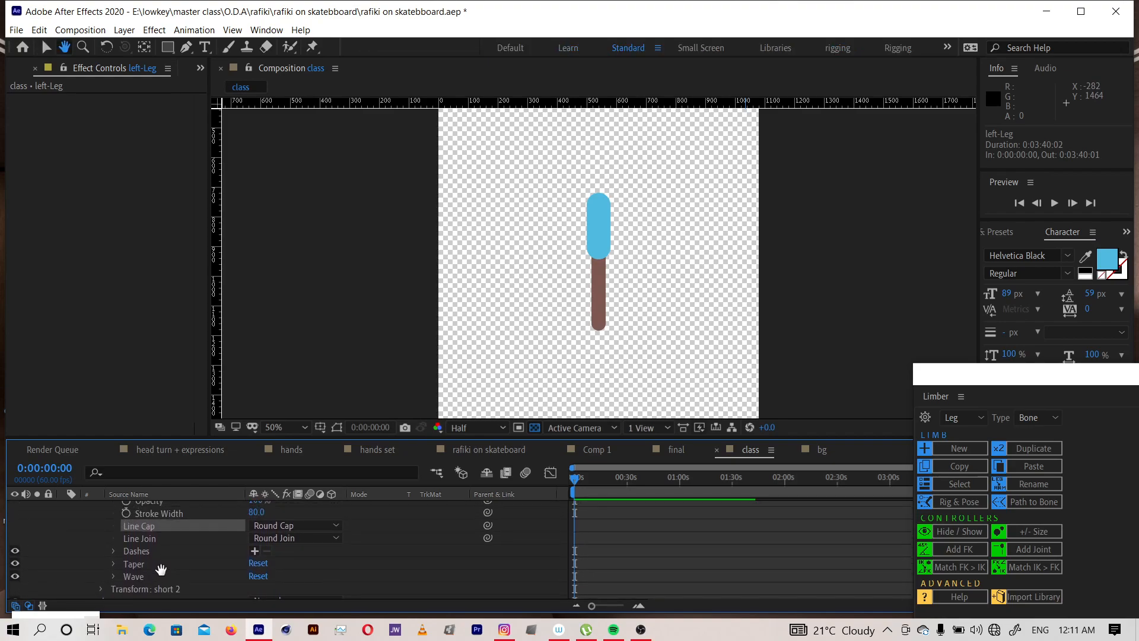
{"action": "scroll", "coordinate": [163, 547], "scroll_direction": "down", "scroll_amount": 1}
{"action": "scroll", "coordinate": [163, 557], "scroll_direction": "up", "scroll_amount": 3}
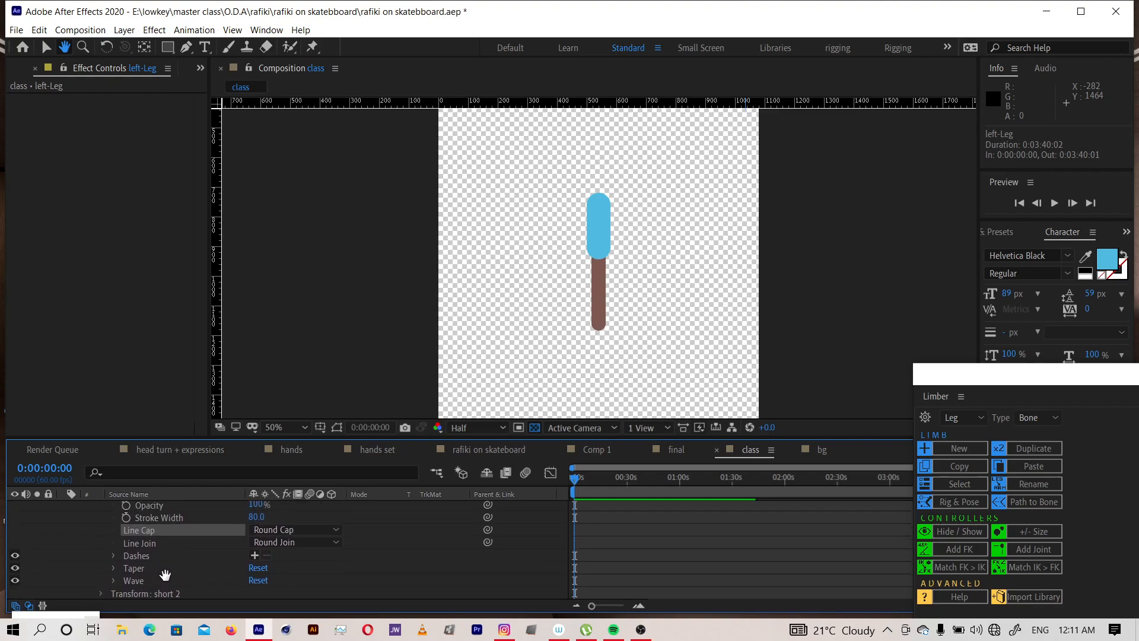
{"action": "scroll", "coordinate": [165, 561], "scroll_direction": "up", "scroll_amount": 5}
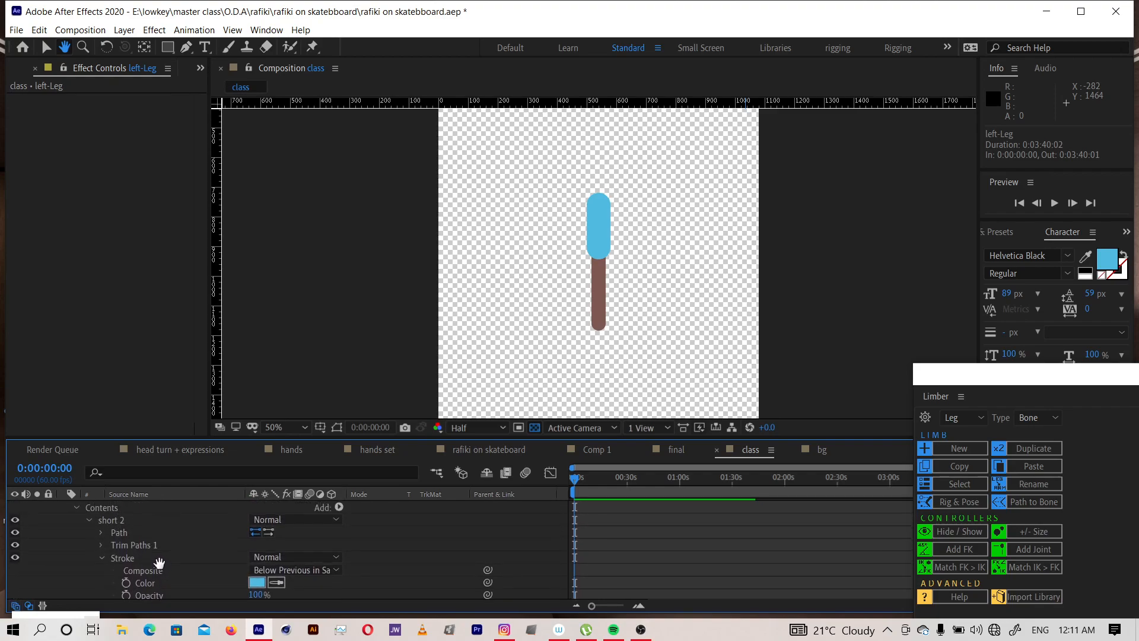
{"action": "key", "text": "v"}
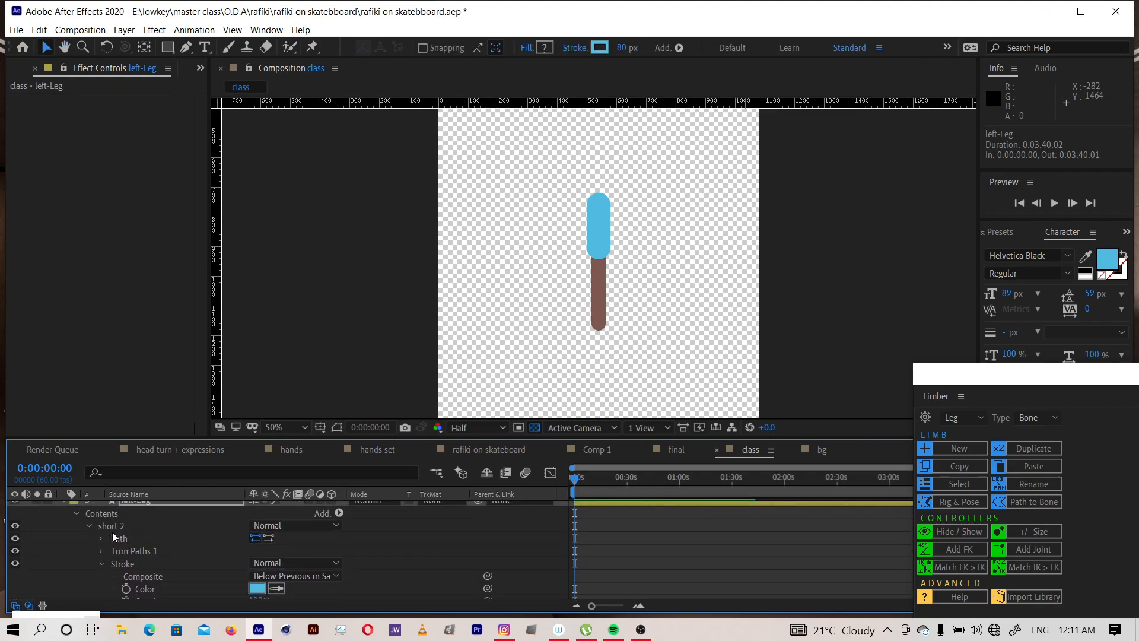
Set the Trim Paths End of the short 2 group to 7% and collapse the group's properties
{"action": "left_click", "coordinate": [101, 551]}
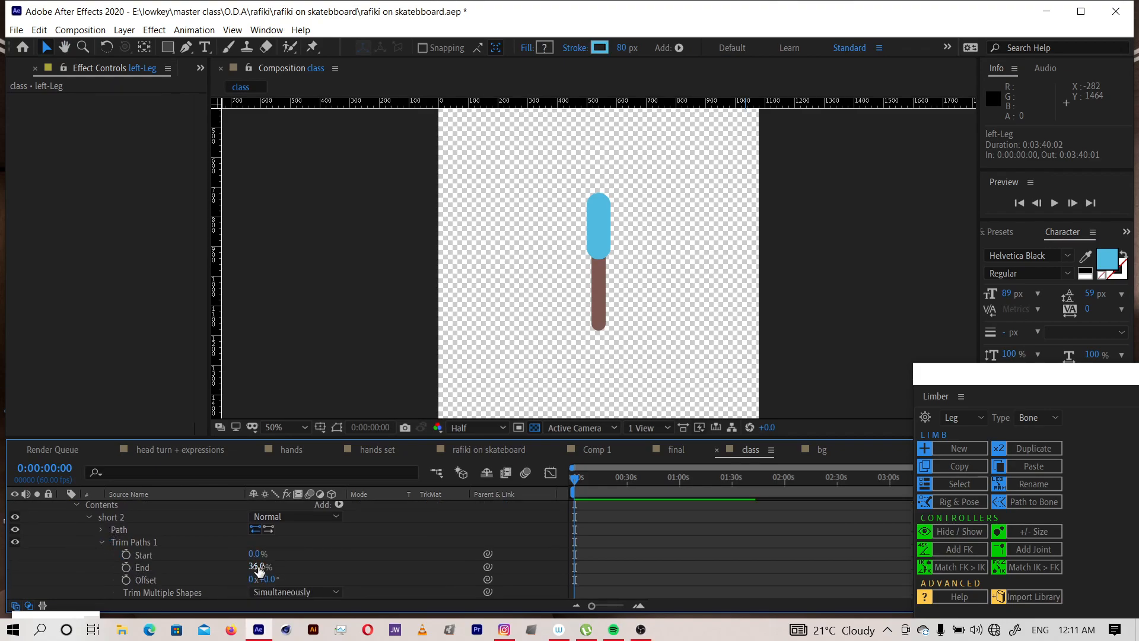
{"action": "left_click_drag", "start_coordinate": [256, 566], "coordinate": [234, 563]}
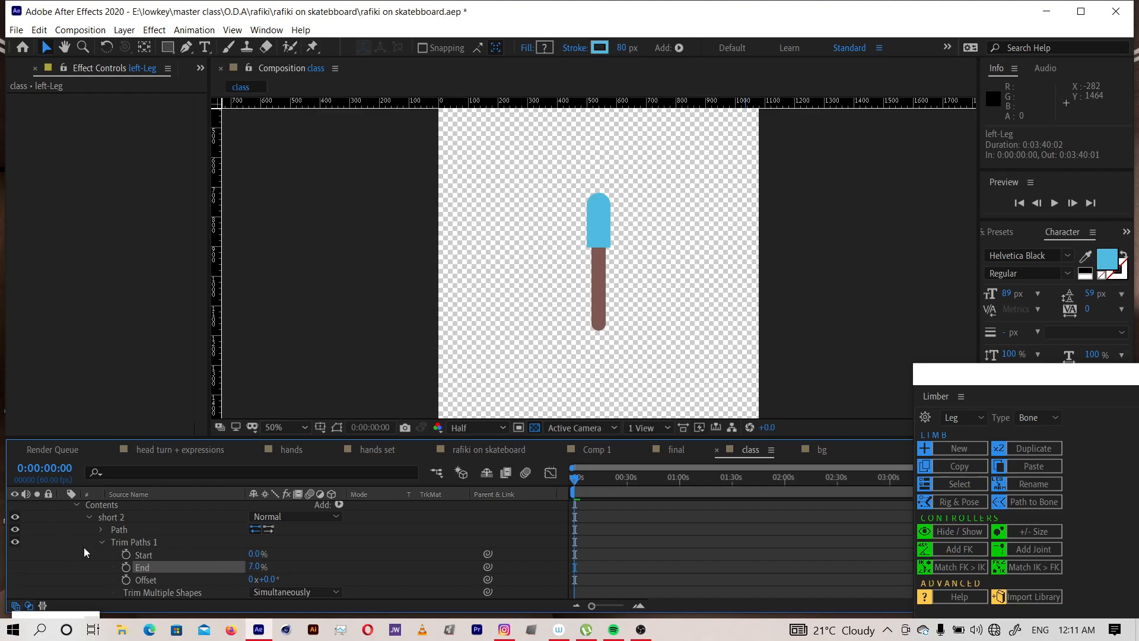
{"action": "left_click", "coordinate": [90, 517]}
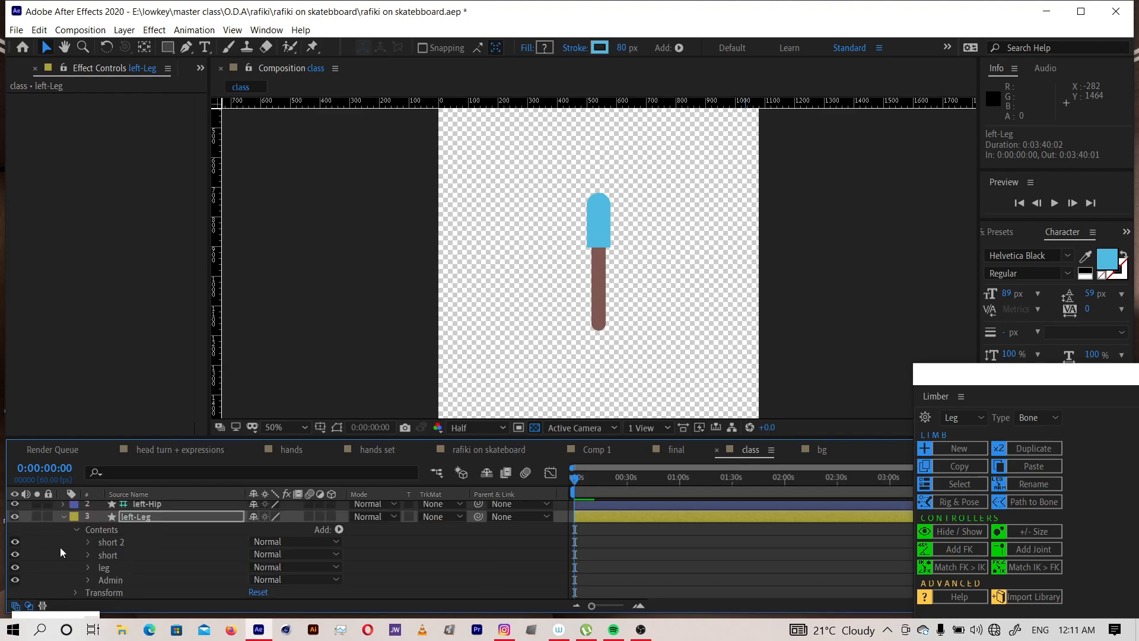
Check the short group by toggling its visibility, and compare the shorts with those in the final composition
{"action": "left_click", "coordinate": [15, 554]}
{"action": "left_click", "coordinate": [15, 554]}
{"action": "left_click", "coordinate": [675, 450]}
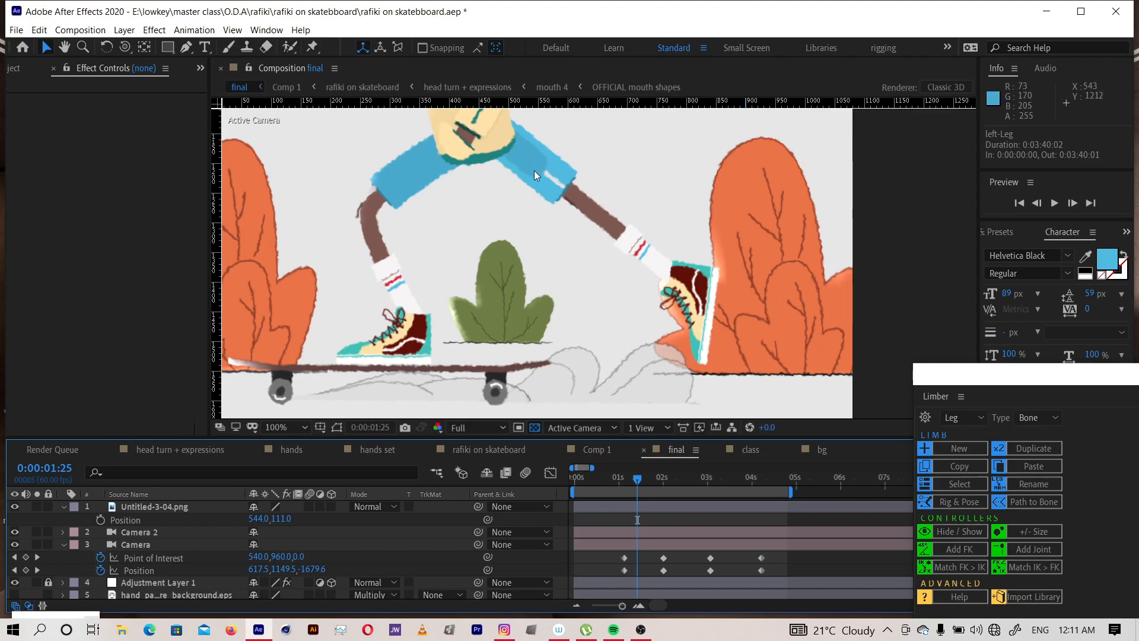
{"action": "left_click", "coordinate": [754, 449]}
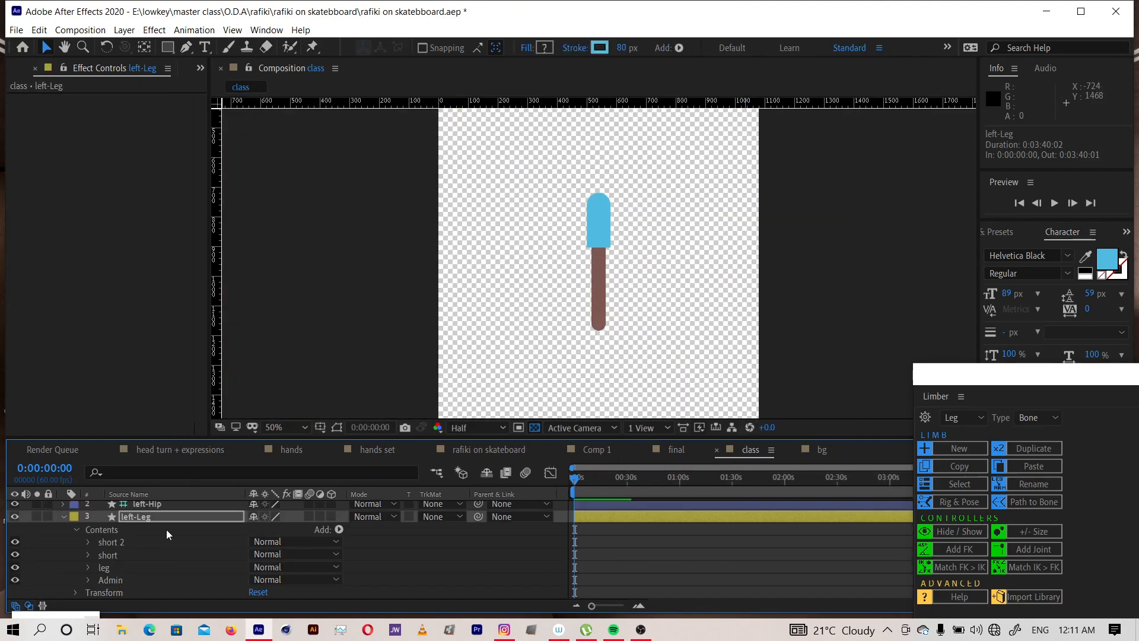
Rename the short 2 group inside left-Leg as "short top part"
{"action": "left_click", "coordinate": [105, 556]}
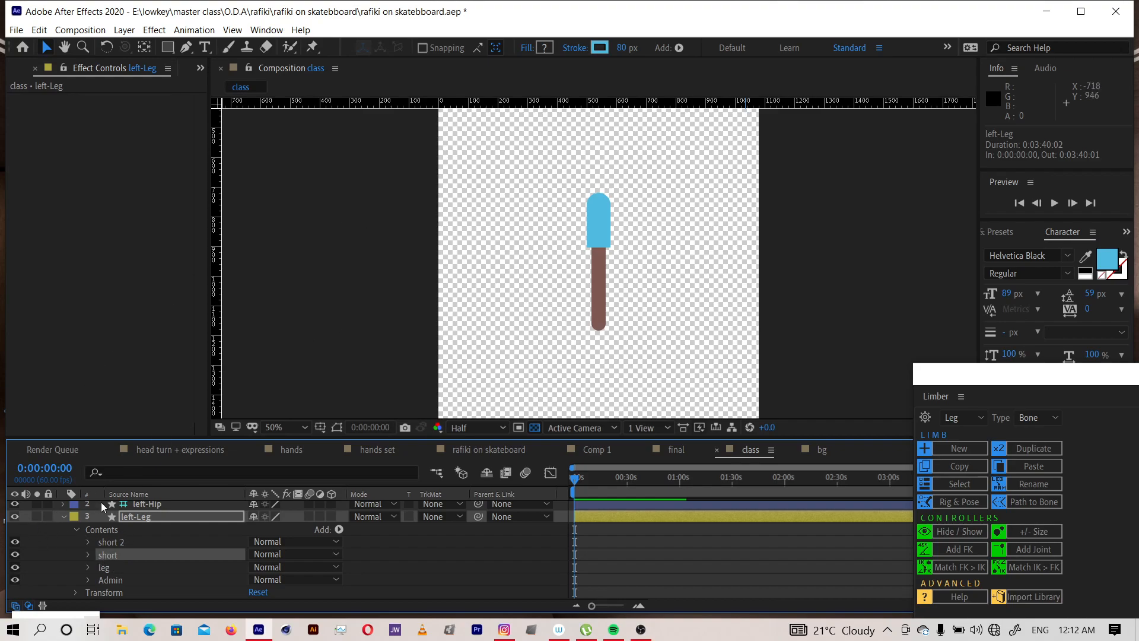
{"action": "left_click", "coordinate": [113, 542]}
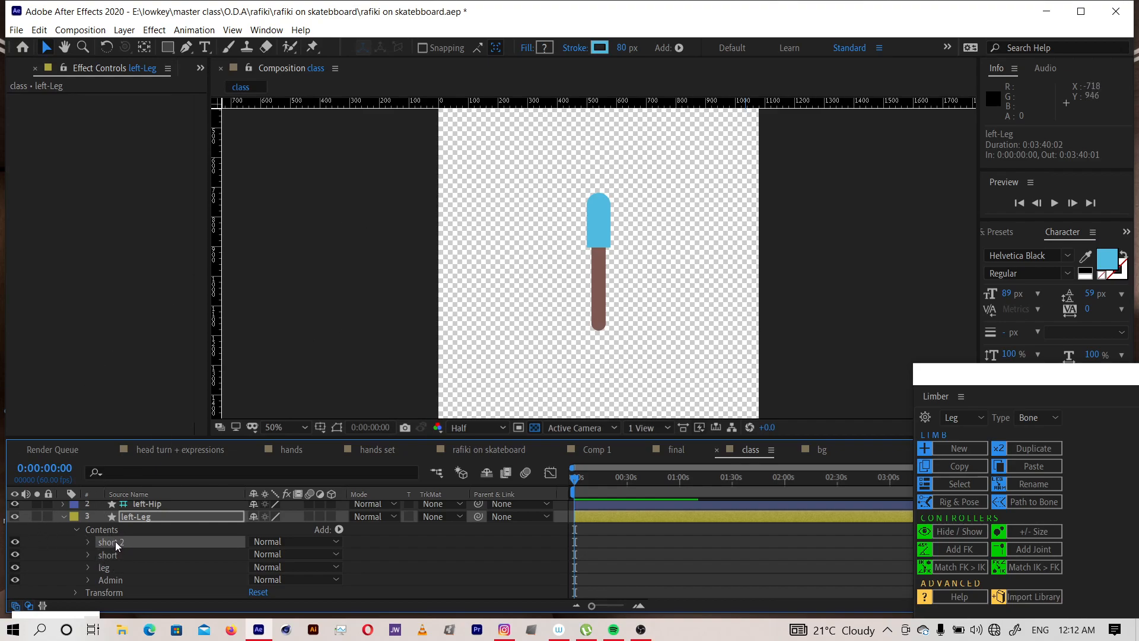
{"action": "key", "text": "Return"}
{"action": "left_click", "coordinate": [142, 541]}
{"action": "key", "text": "BackSpace"}
{"action": "key", "text": "BackSpace"}
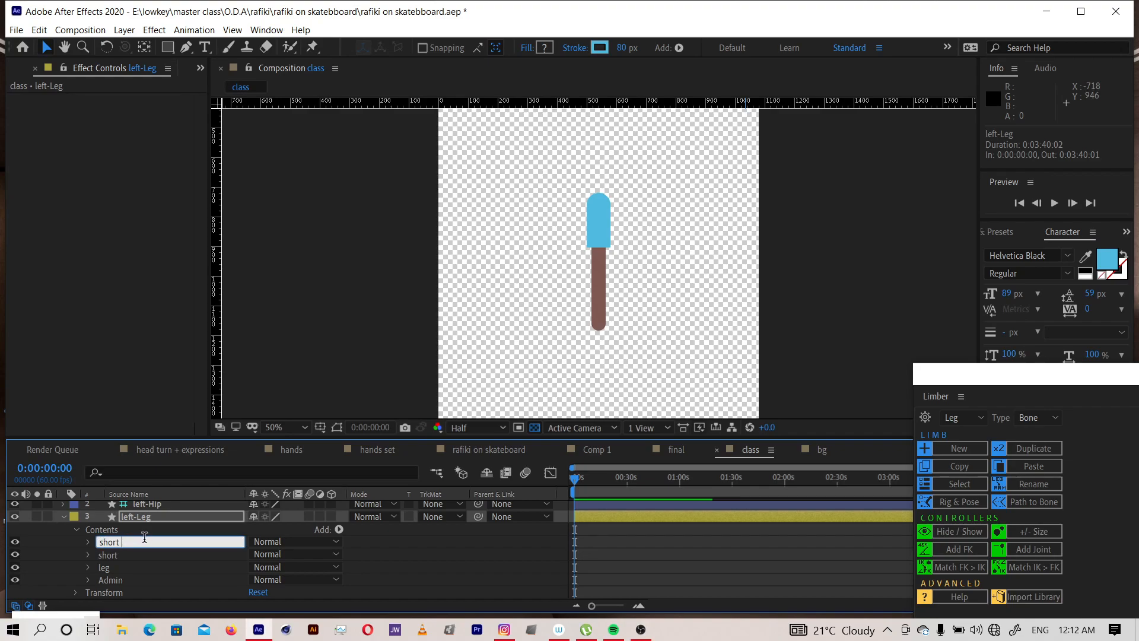
{"action": "type", "text": "top part"}
{"action": "key", "text": "Return"}
Duplicate the short group and move the copy above short top part in left-Leg's contents
{"action": "left_click", "coordinate": [117, 556]}
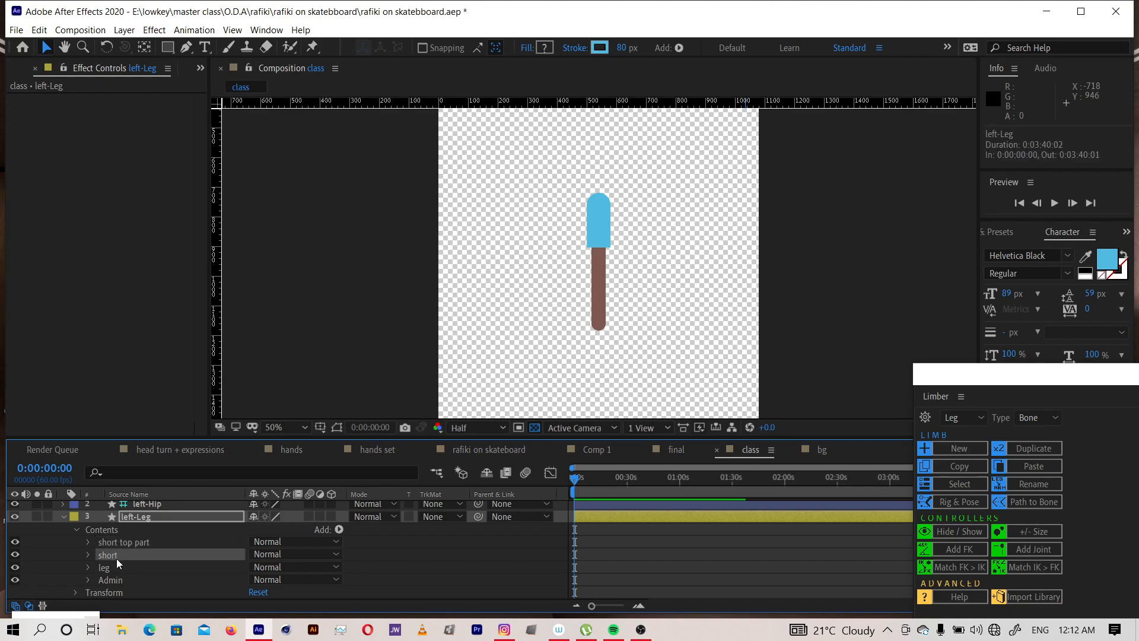
{"action": "key", "text": "ctrl+d"}
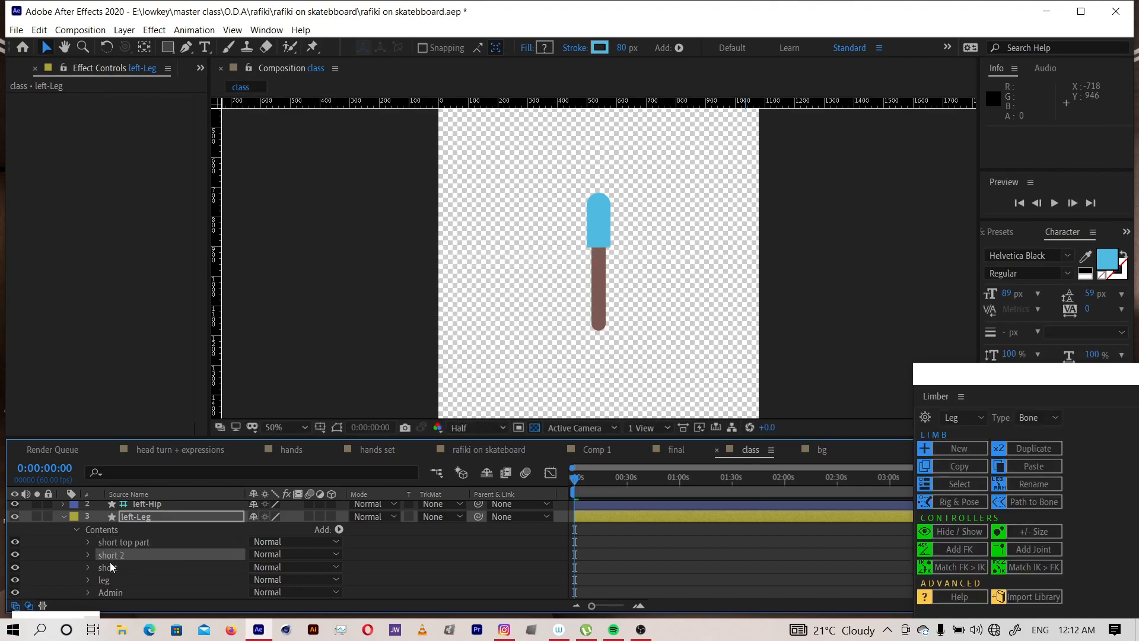
{"action": "key", "text": "ctrl+z"}
{"action": "left_click_drag", "start_coordinate": [112, 557], "coordinate": [130, 542]}
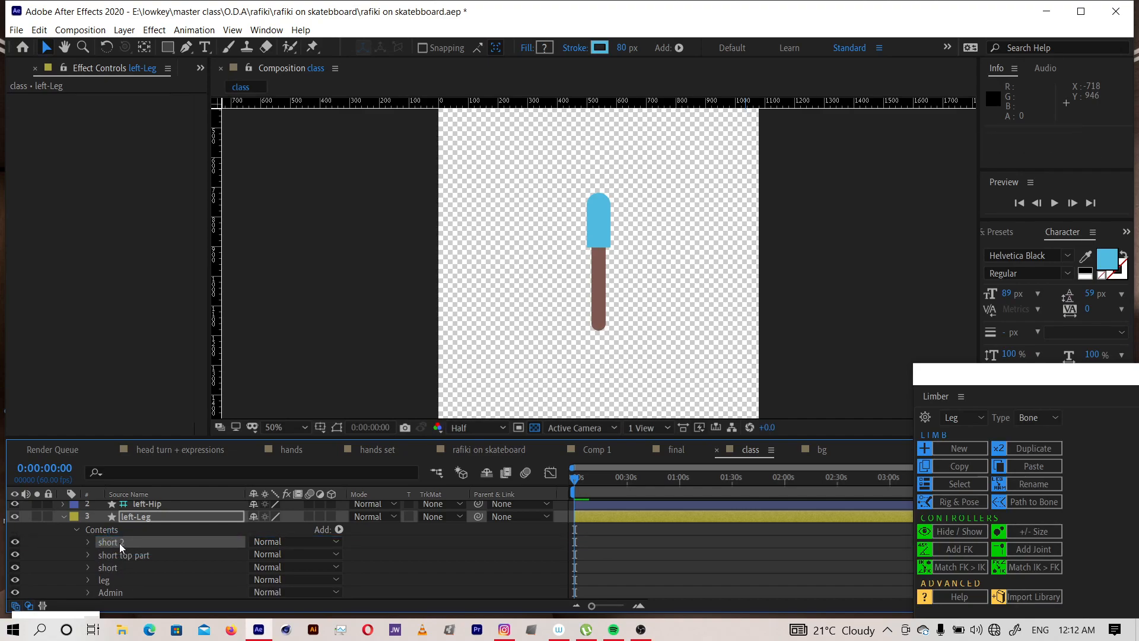
Rename the new short copy above short top part as "design"
{"action": "key", "text": "Return"}
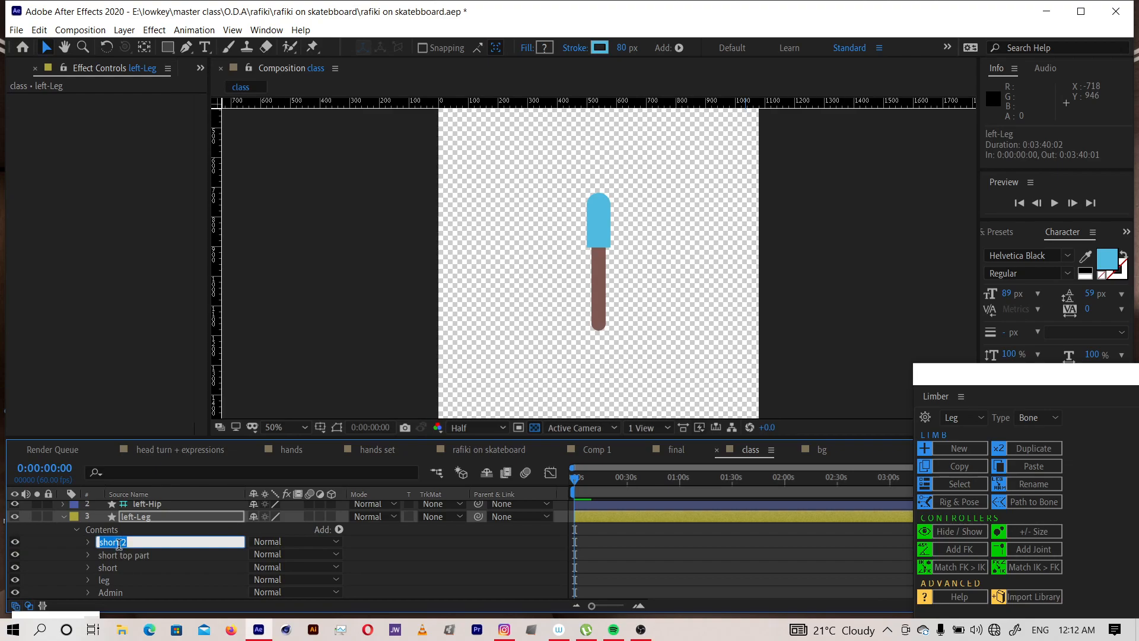
{"action": "type", "text": "desi"}
{"action": "type", "text": "gh"}
{"action": "key", "text": "Return"}
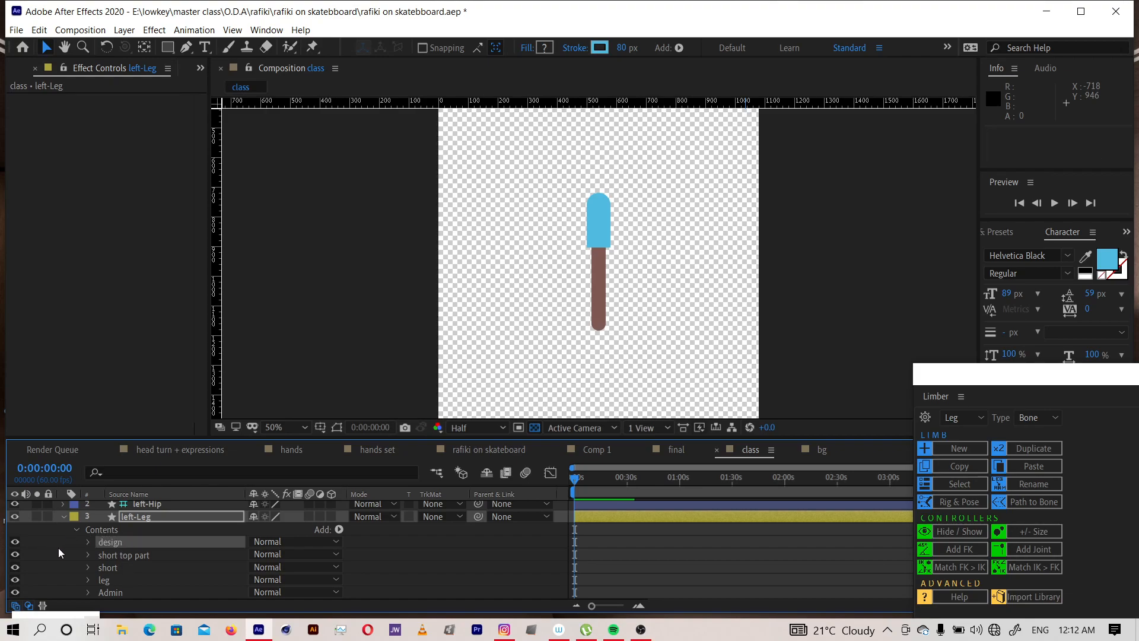
Sample the darker blue of the shorts in the final composition as the text fill colour and copy its hex code 49AACD
{"action": "left_click", "coordinate": [660, 448]}
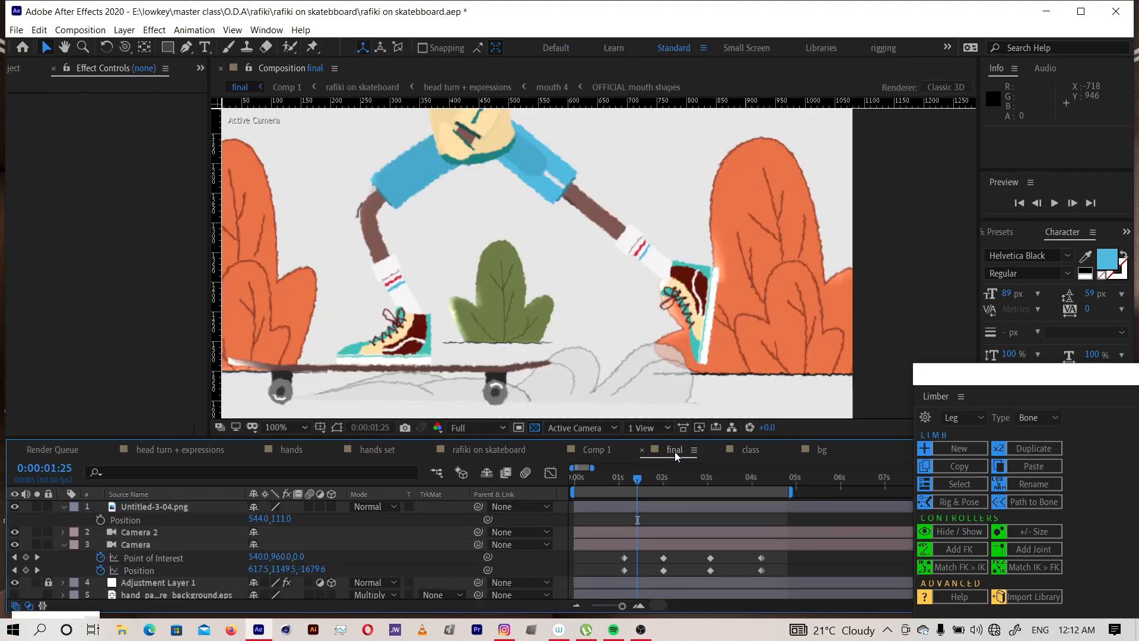
{"action": "left_click", "coordinate": [1080, 261]}
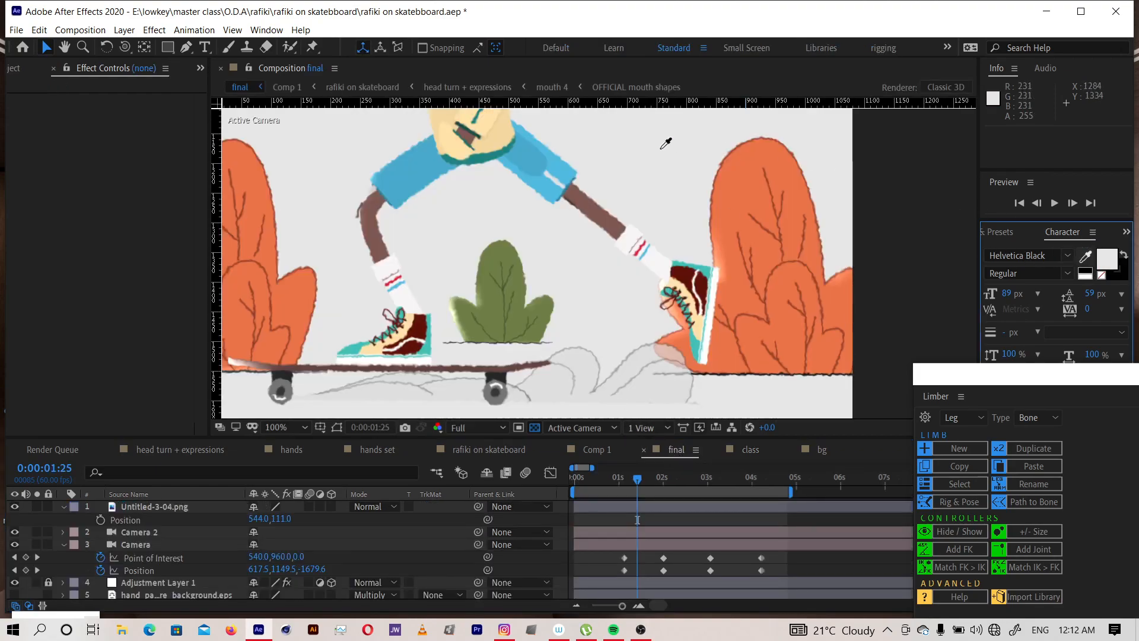
{"action": "left_click", "coordinate": [1097, 260]}
{"action": "key", "text": "ctrl+c"}
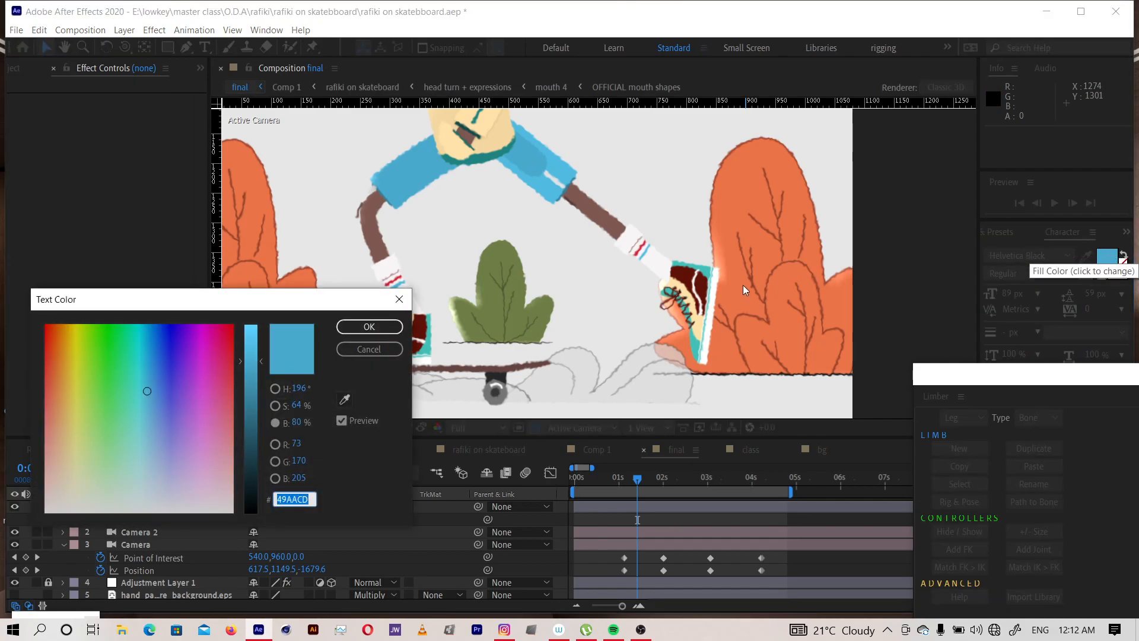
{"action": "key", "text": "Return"}
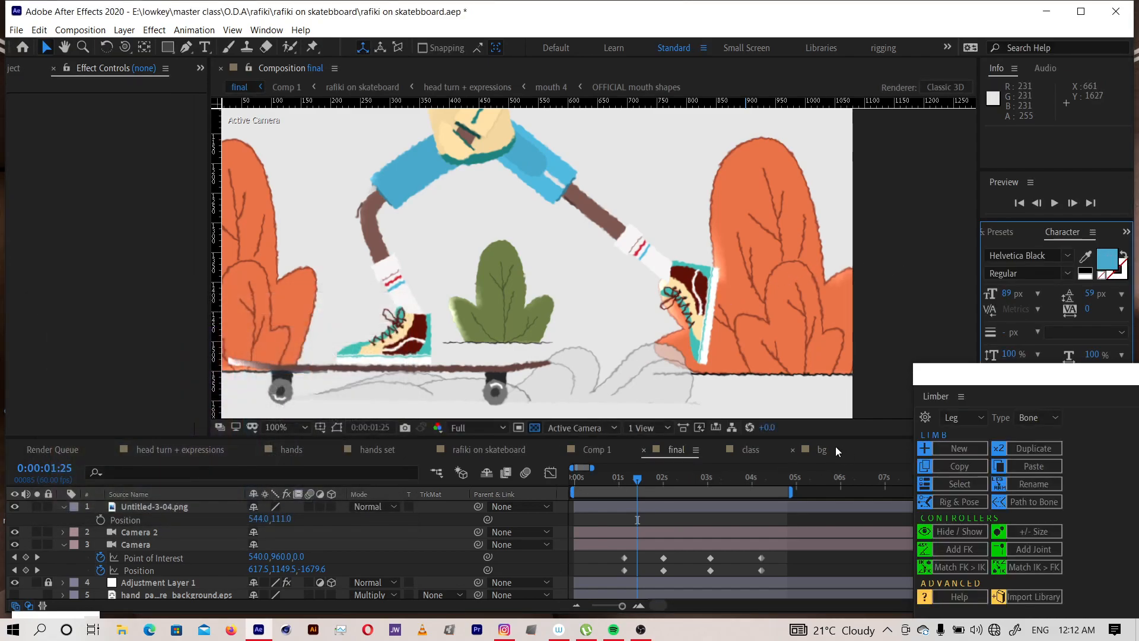
Set the design group's stroke colour to 49AACD in the class composition
{"action": "left_click", "coordinate": [754, 450]}
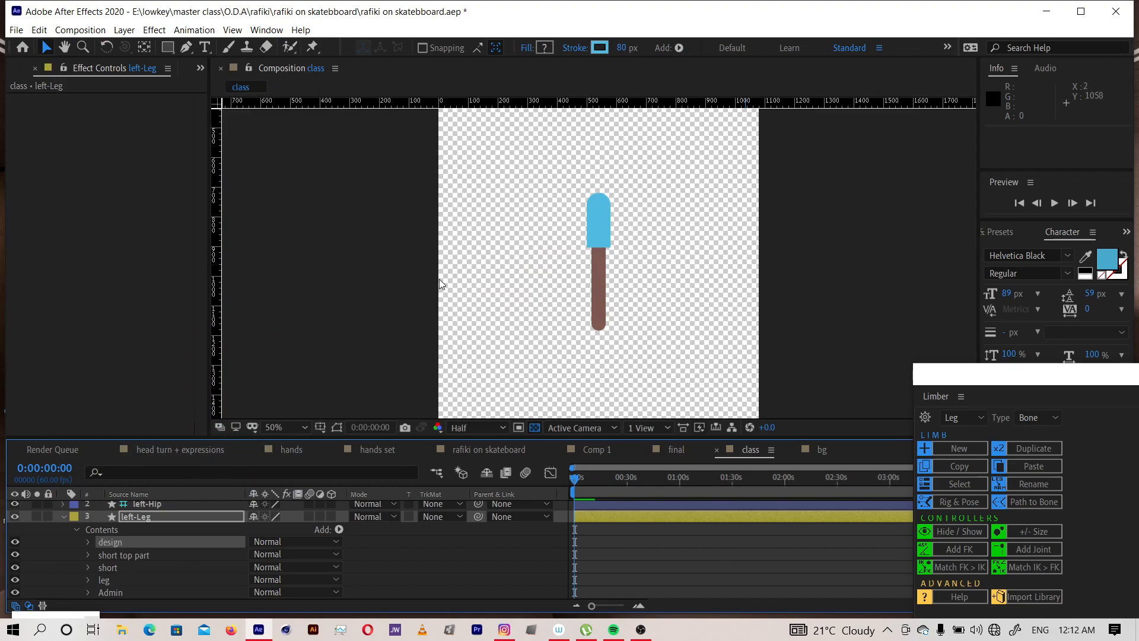
{"action": "left_click", "coordinate": [600, 48]}
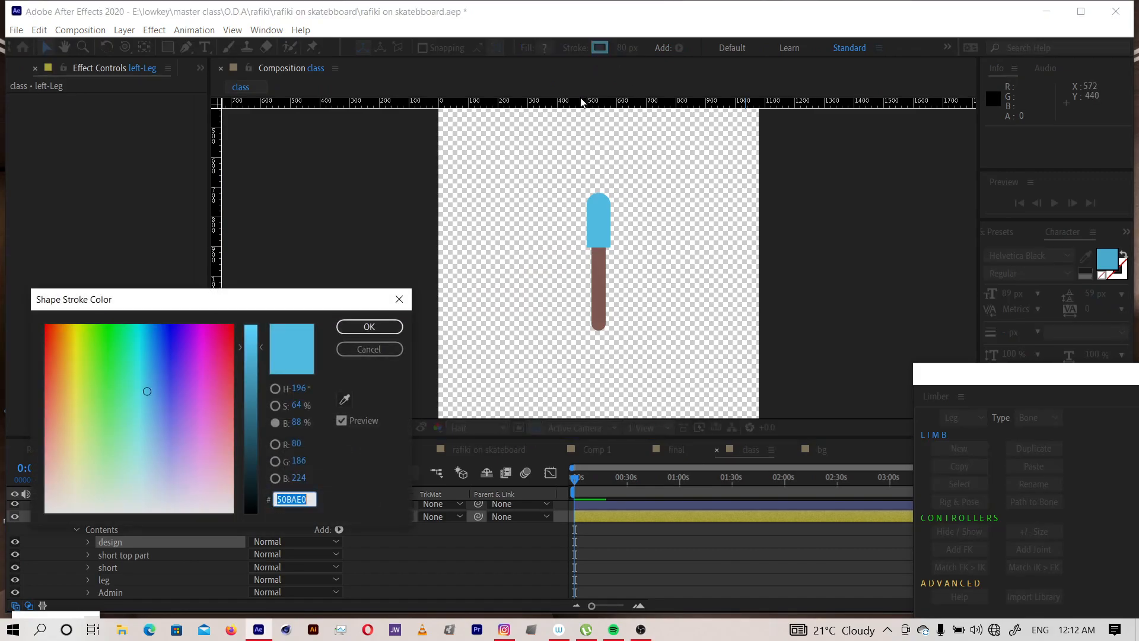
{"action": "key", "text": "ctrl+v"}
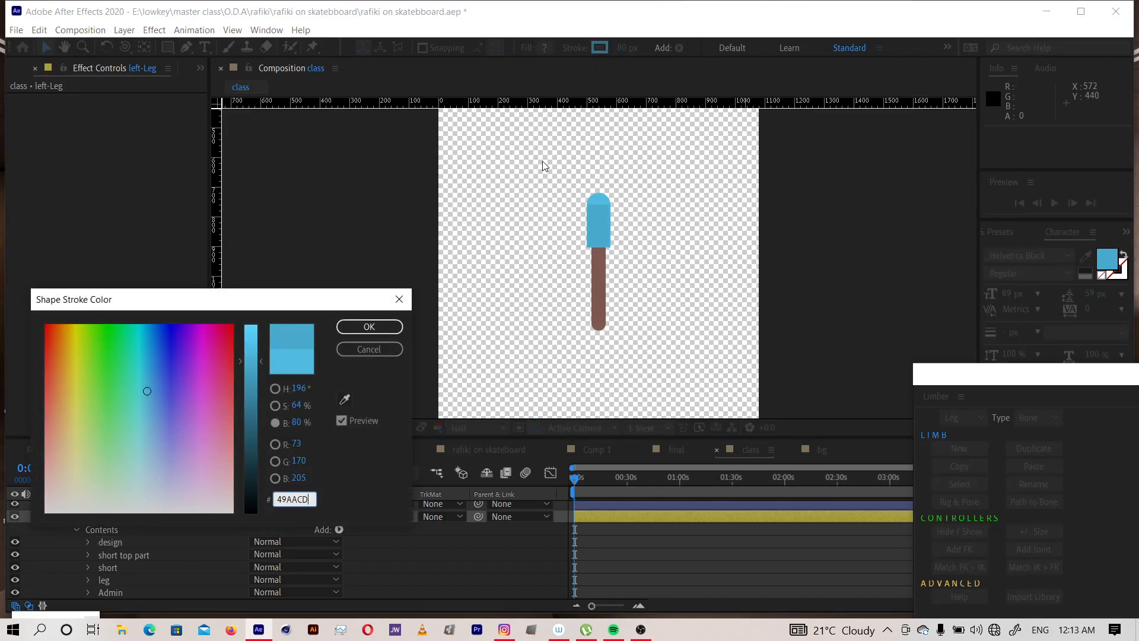
{"action": "key", "text": "Return"}
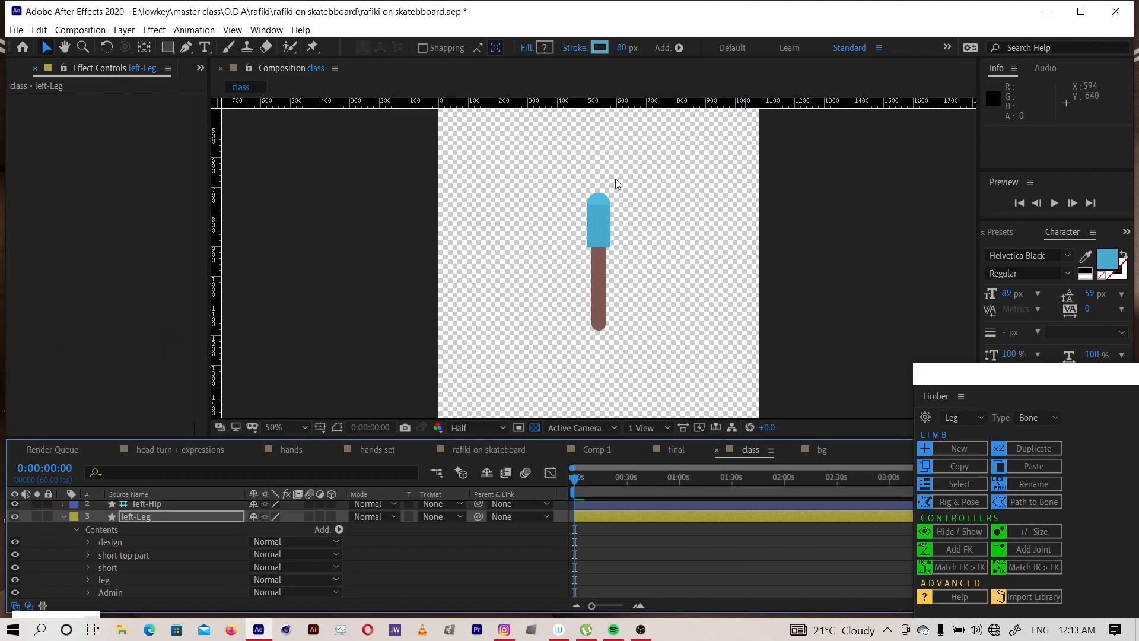
Check the shorts' stripe in the final composition and set the design group's stroke width to 43 px
{"action": "left_click", "coordinate": [675, 449]}
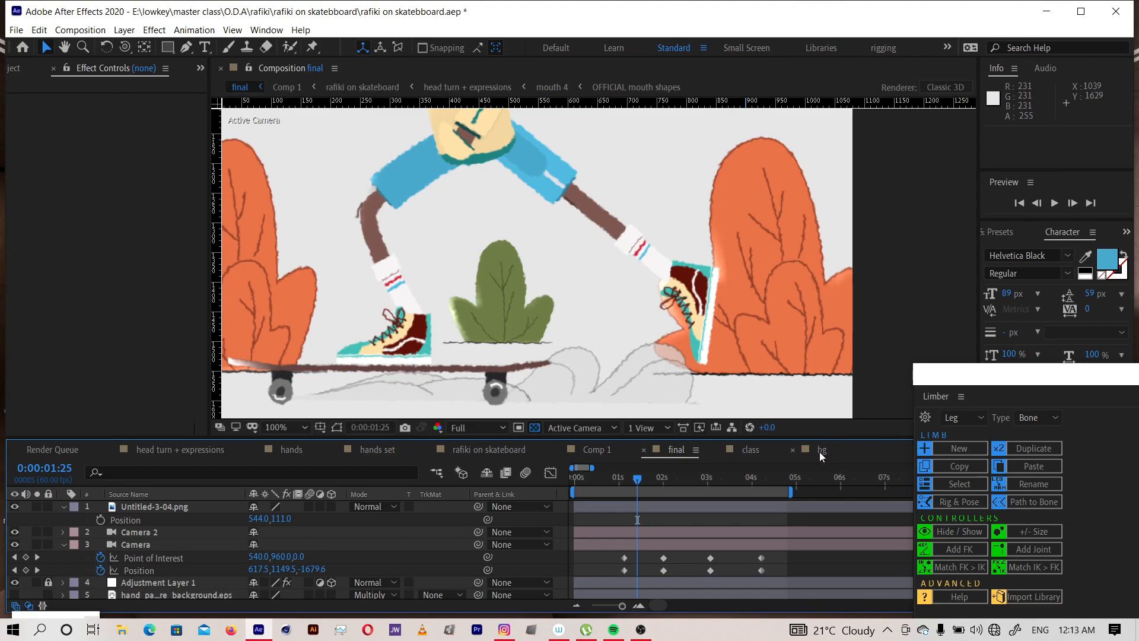
{"action": "left_click", "coordinate": [750, 450]}
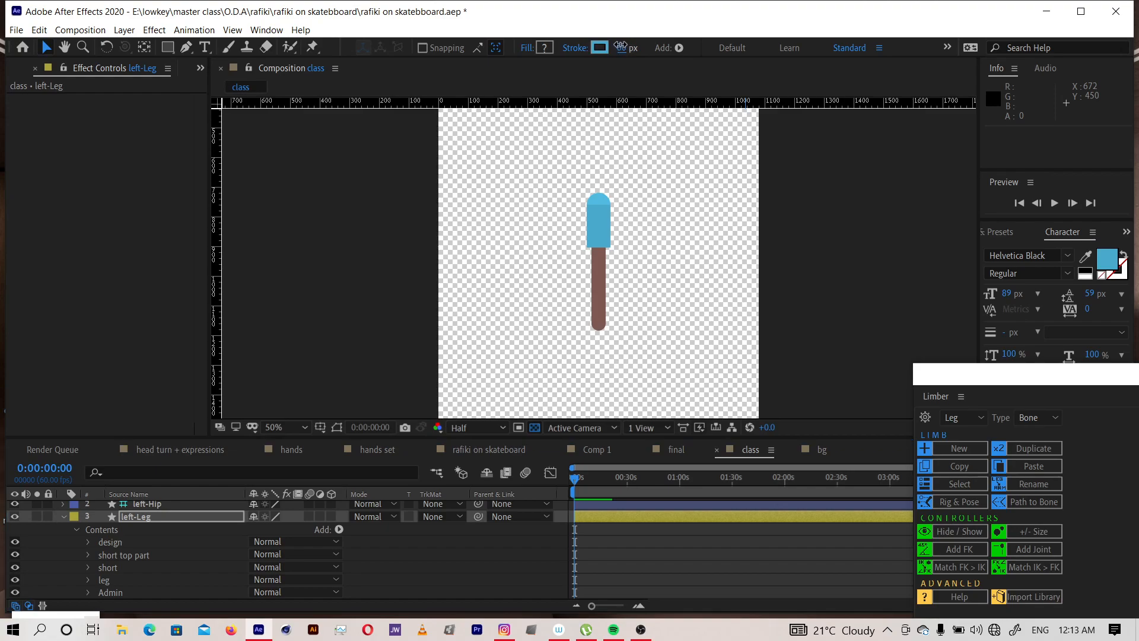
{"action": "left_click_drag", "start_coordinate": [621, 48], "coordinate": [597, 46]}
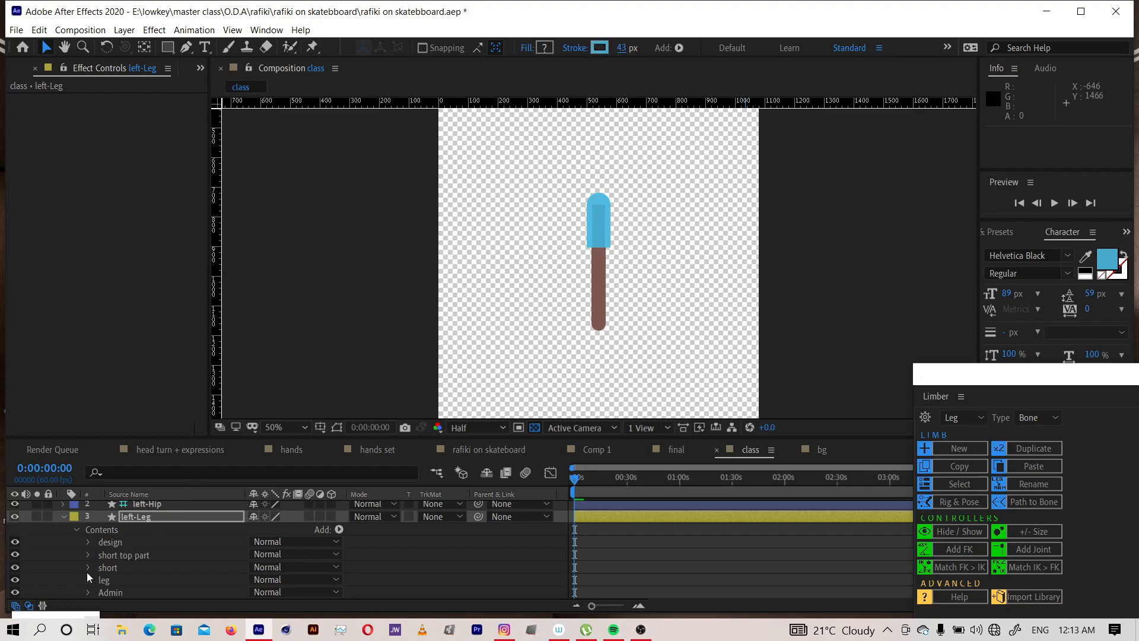
Set the Trim Paths End of the design group to 27% and compare the stripe with the final composition
{"action": "left_click", "coordinate": [91, 545]}
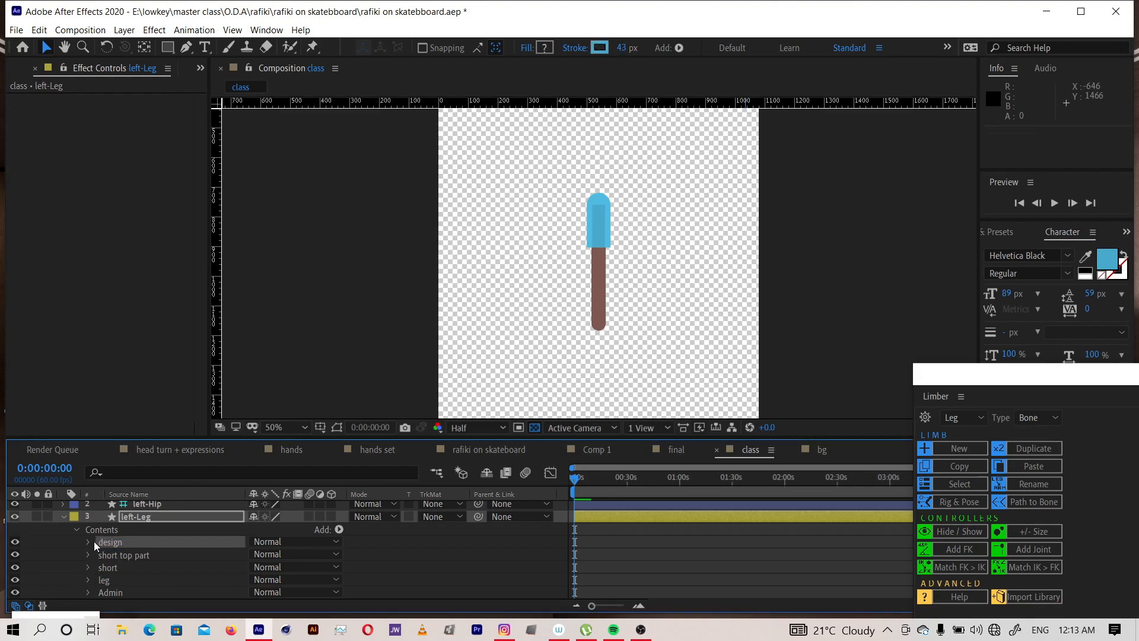
{"action": "left_click", "coordinate": [89, 543]}
{"action": "left_click", "coordinate": [103, 568]}
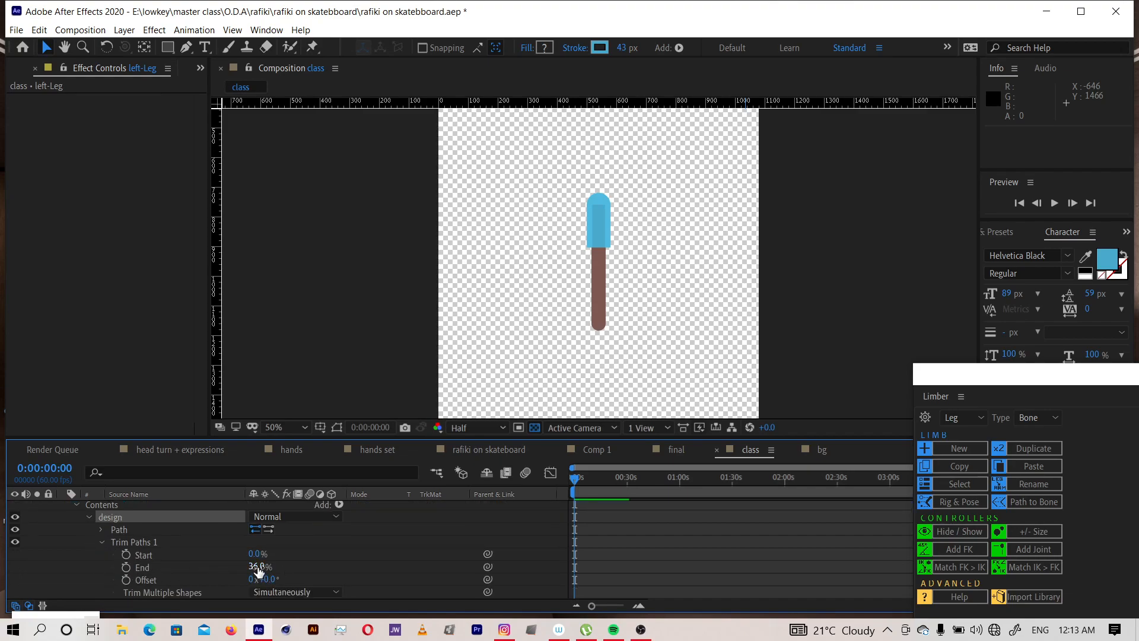
{"action": "left_click_drag", "start_coordinate": [256, 566], "coordinate": [249, 565]}
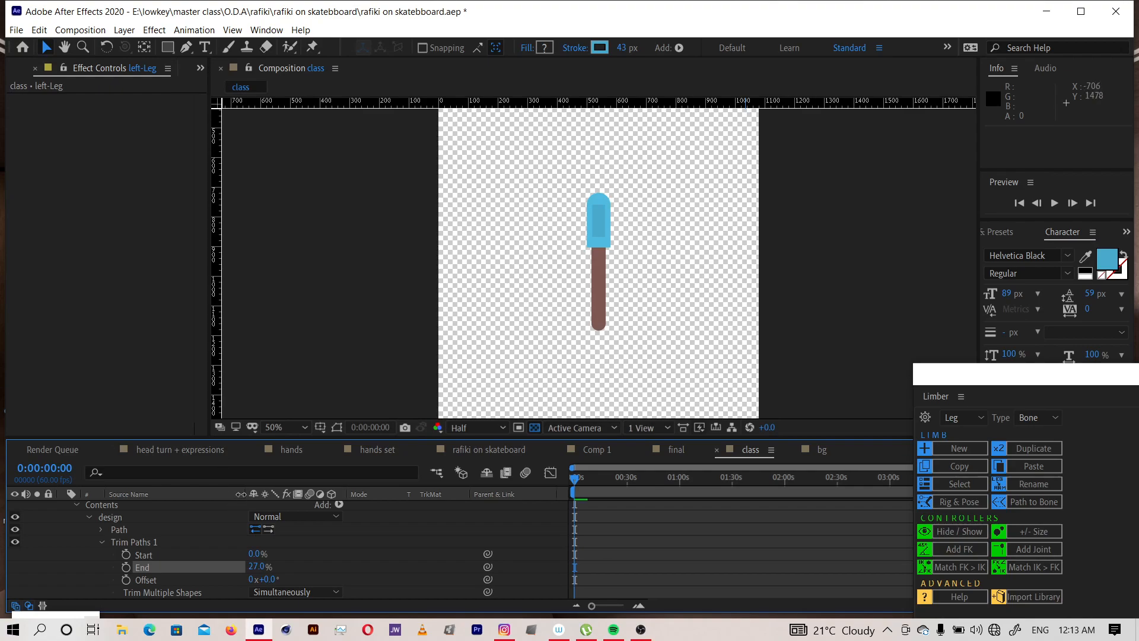
{"action": "left_click", "coordinate": [674, 450]}
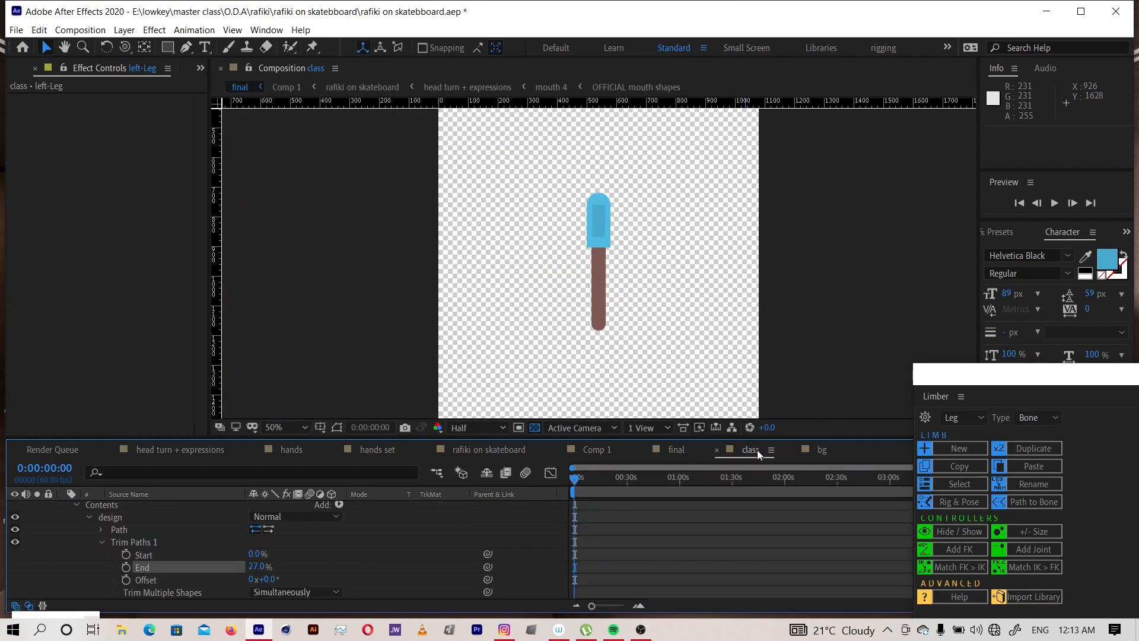
{"action": "left_click", "coordinate": [751, 449]}
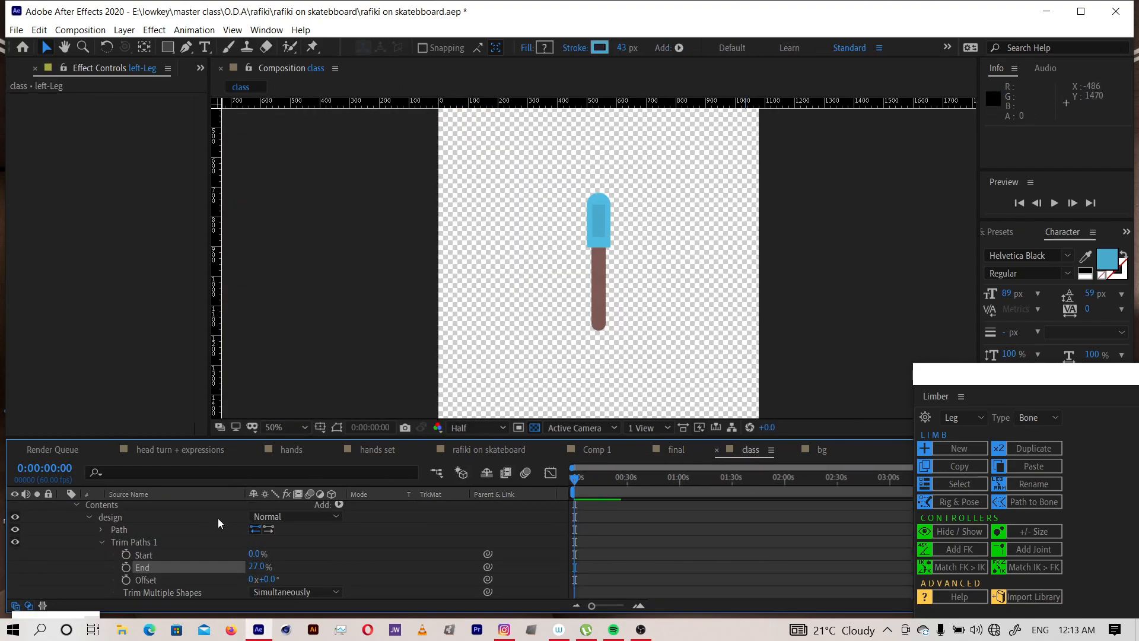
Set the line cap of the design group's stroke to Round Cap and the preview resolution to Full
{"action": "key", "text": "slash"}
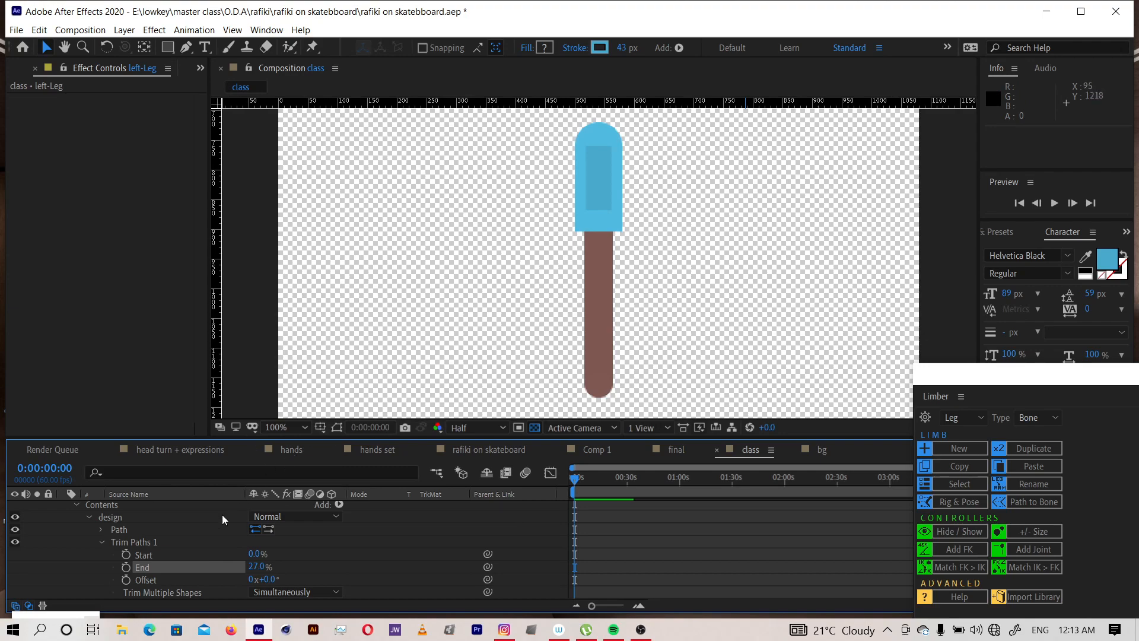
{"action": "scroll", "coordinate": [132, 570], "scroll_direction": "down", "scroll_amount": 4}
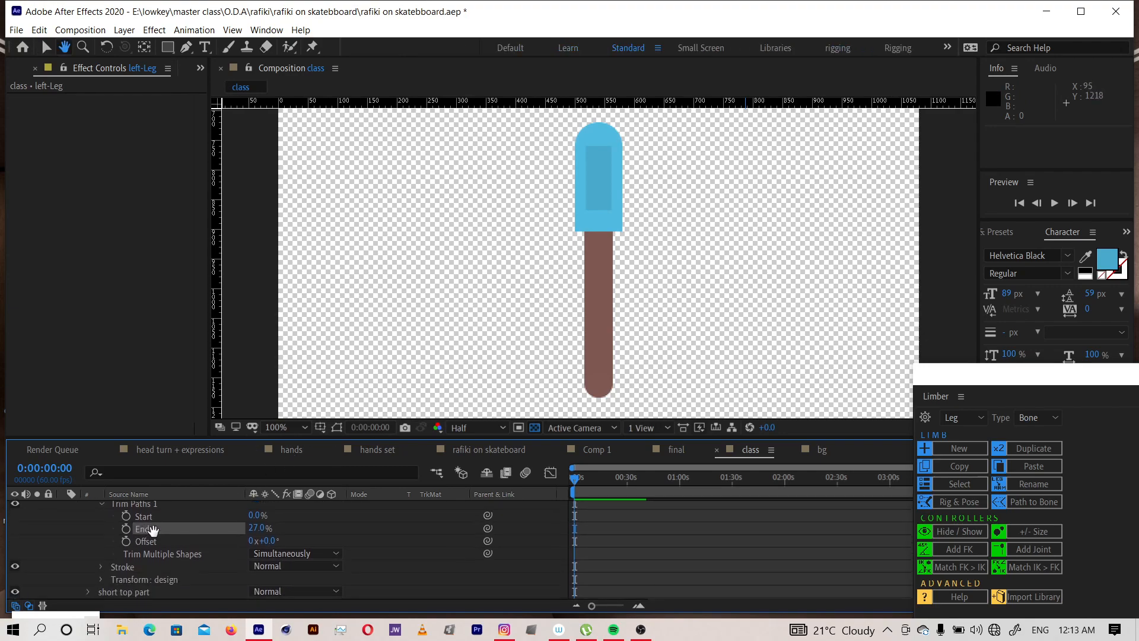
{"action": "left_click", "coordinate": [101, 552]}
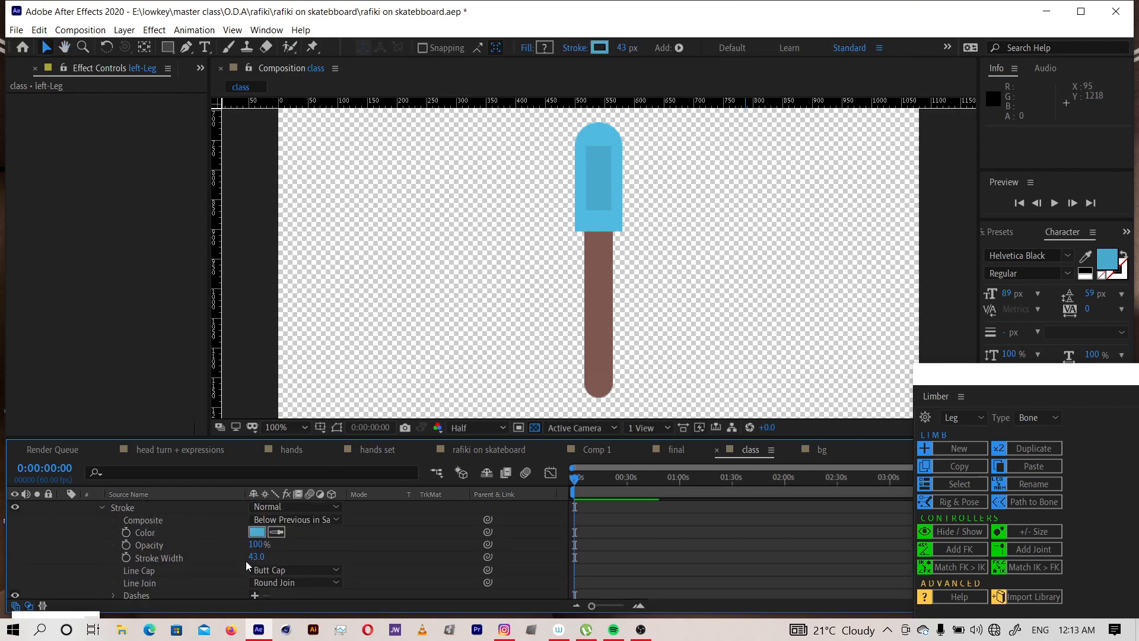
{"action": "left_click", "coordinate": [271, 570]}
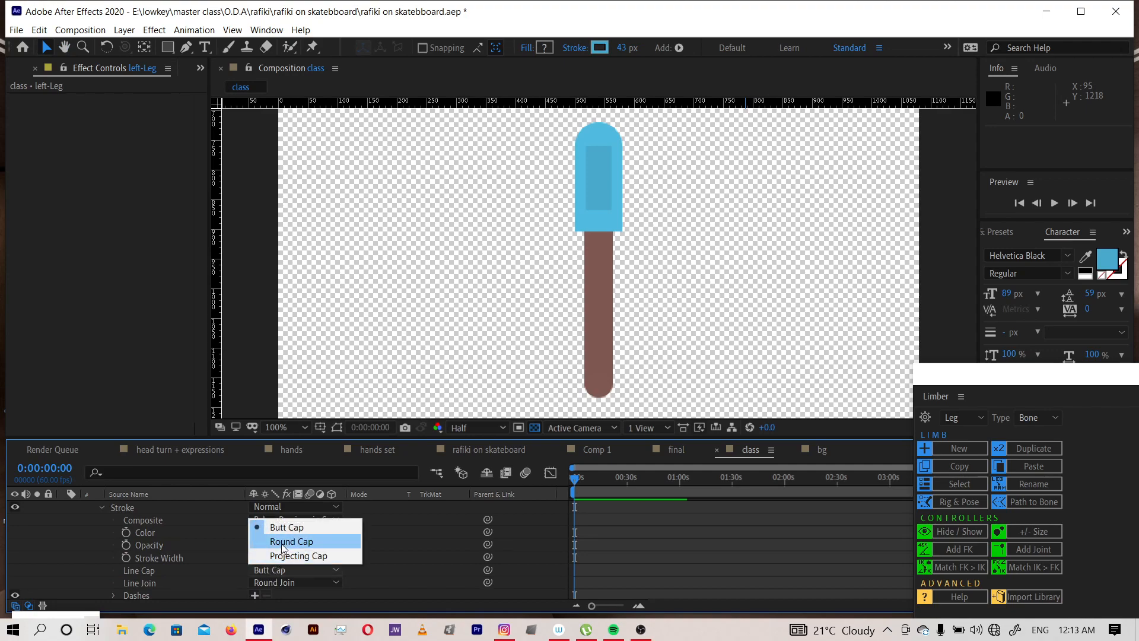
{"action": "left_click", "coordinate": [281, 542]}
{"action": "left_click", "coordinate": [483, 422]}
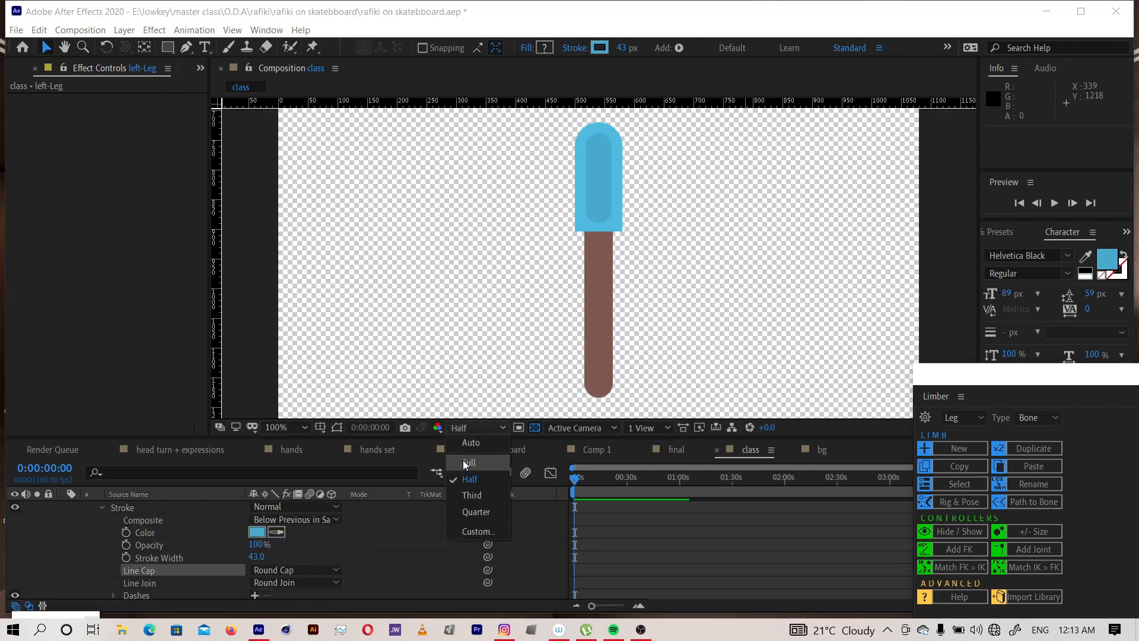
{"action": "left_click", "coordinate": [466, 462]}
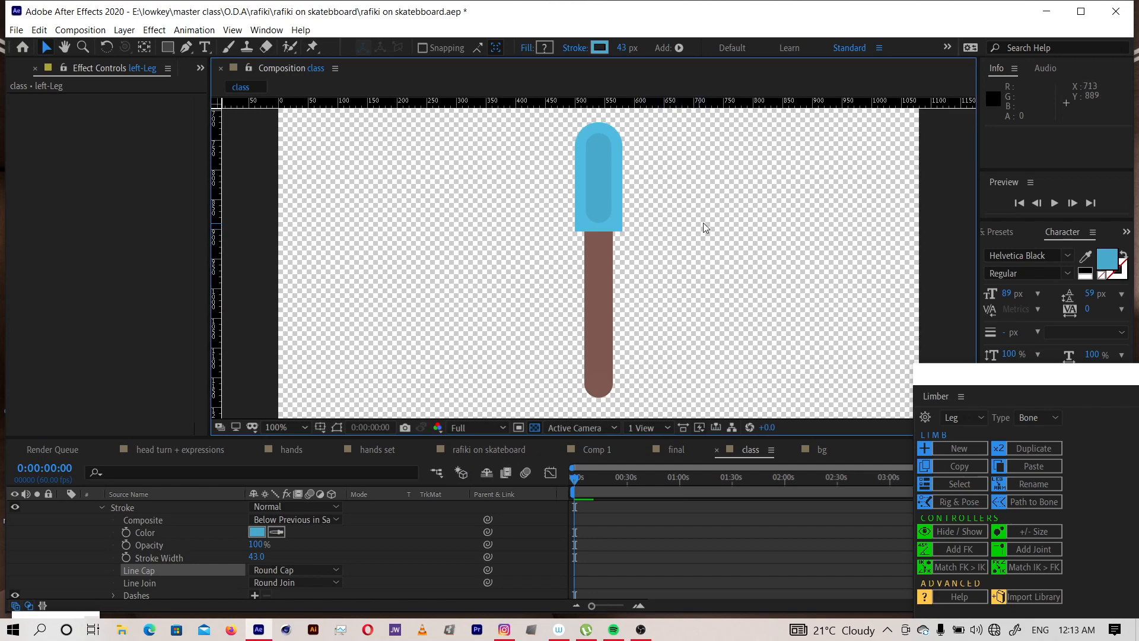
Compare the leg with the final composition, set the design group's Trim Paths End to 15%, and save the project
{"action": "key", "text": "ctrl+s"}
{"action": "left_click", "coordinate": [675, 450]}
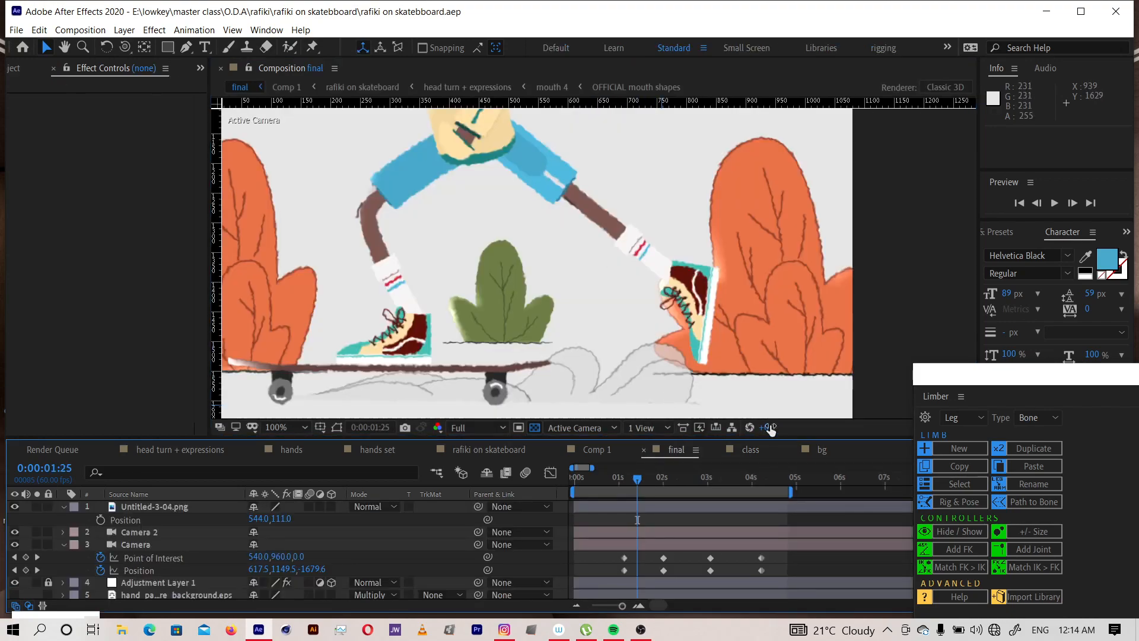
{"action": "left_click", "coordinate": [750, 449]}
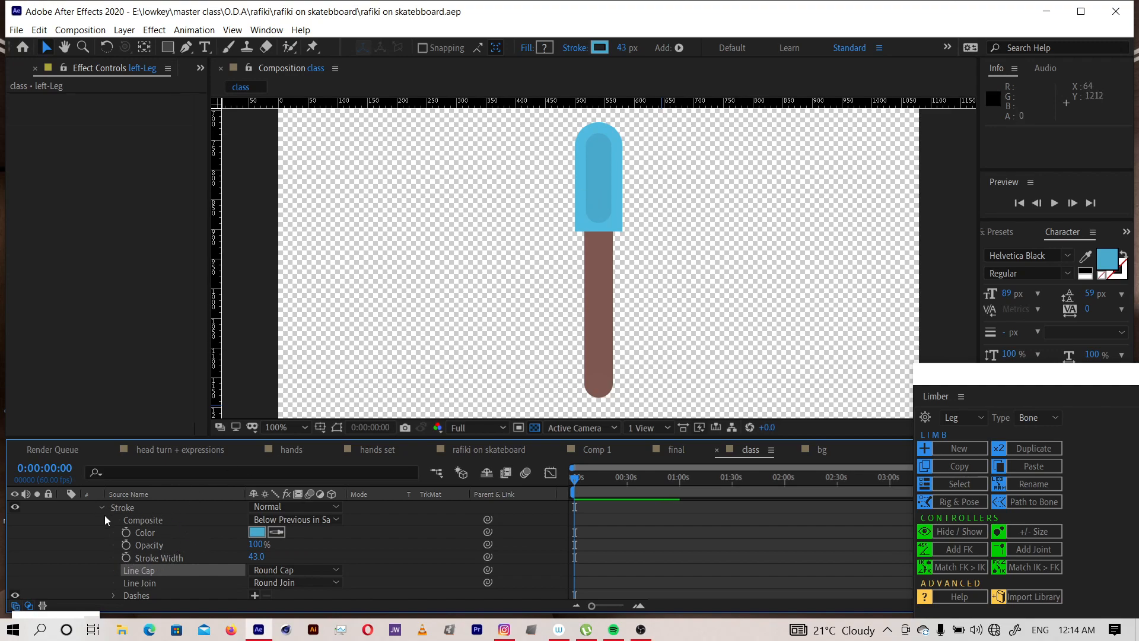
{"action": "key", "text": "space"}
{"action": "scroll", "coordinate": [148, 558], "scroll_direction": "up", "scroll_amount": 3}
{"action": "scroll", "coordinate": [149, 558], "scroll_direction": "up", "scroll_amount": 1}
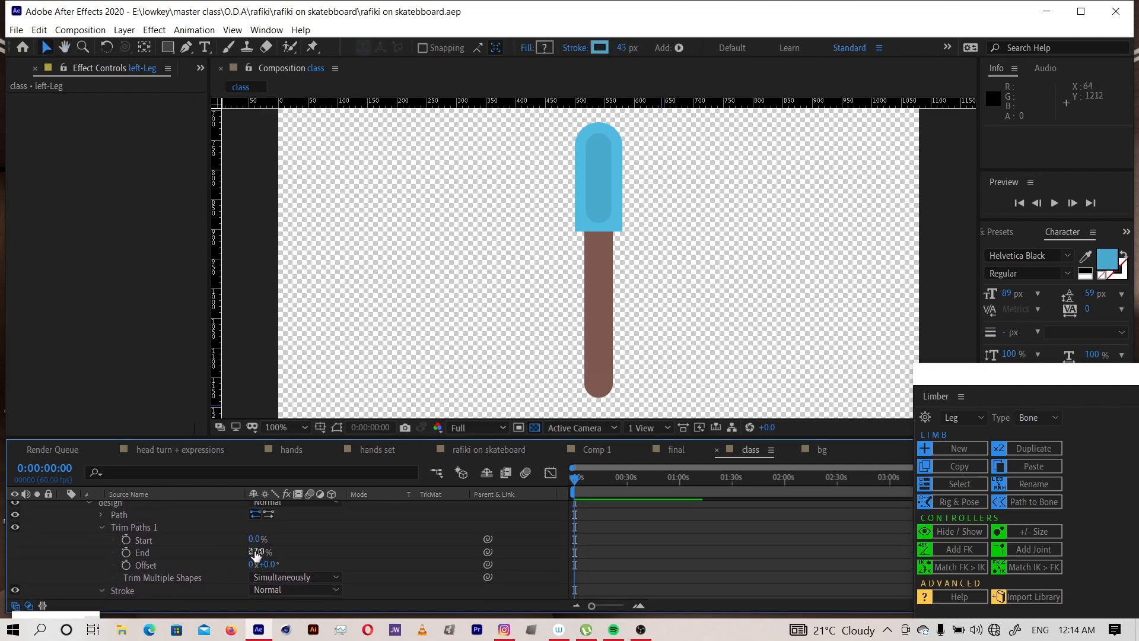
{"action": "left_click_drag", "start_coordinate": [257, 553], "coordinate": [243, 551]}
{"action": "key", "text": "ctrl+s"}
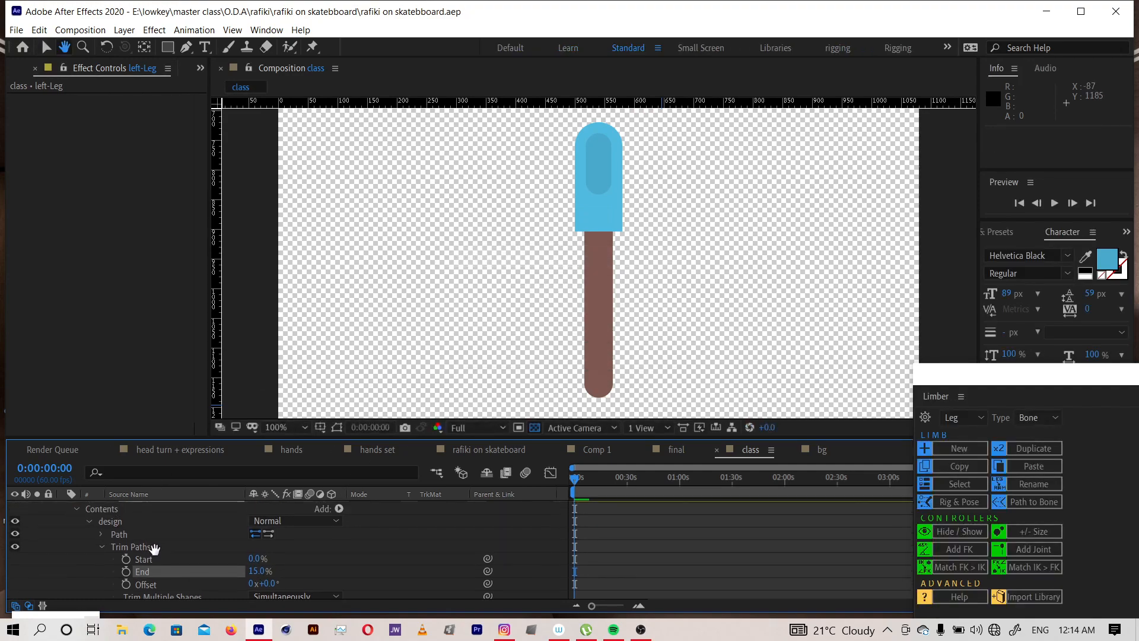
Duplicate the design group inside the left-Leg layer
{"action": "scroll", "coordinate": [142, 543], "scroll_direction": "up", "scroll_amount": 3}
{"action": "left_click", "coordinate": [89, 537]}
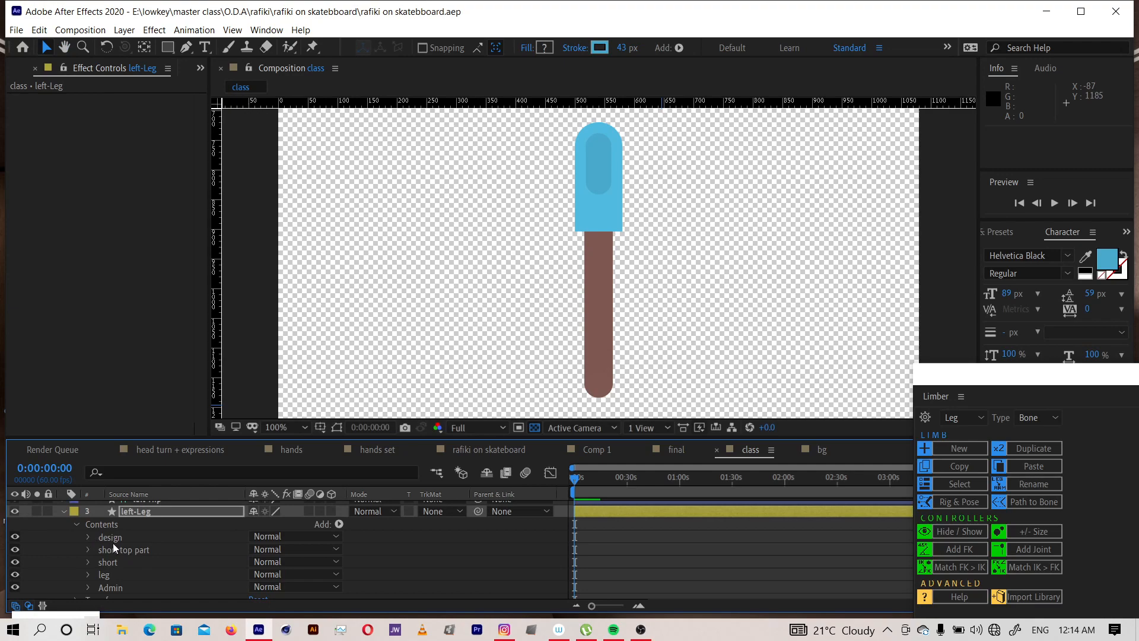
{"action": "left_click", "coordinate": [113, 537]}
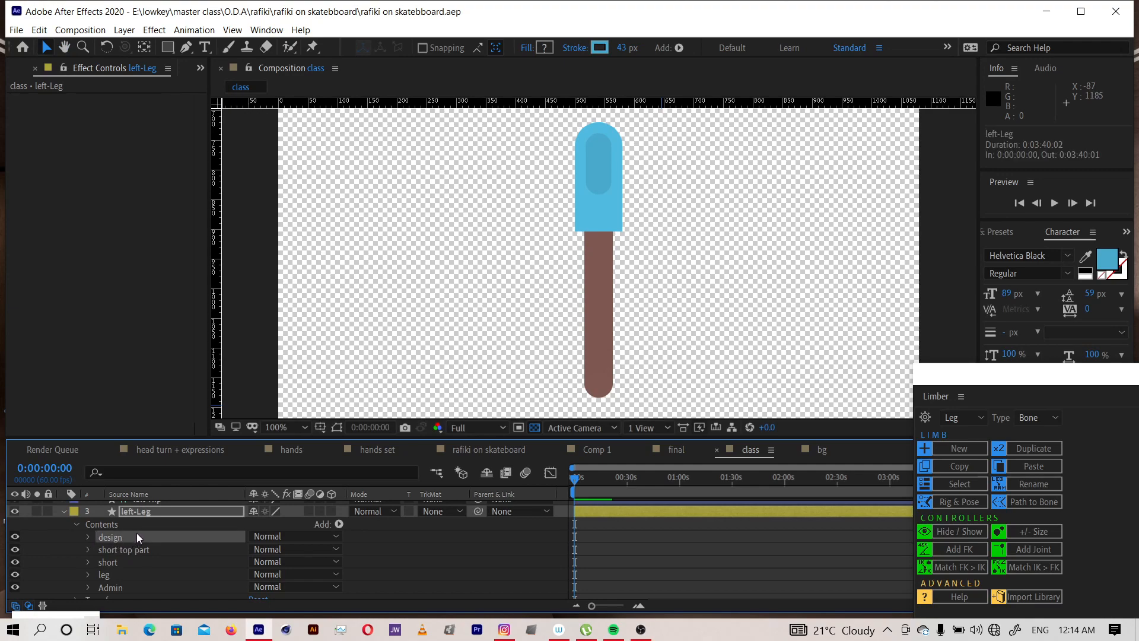
{"action": "key", "text": "ctrl+d"}
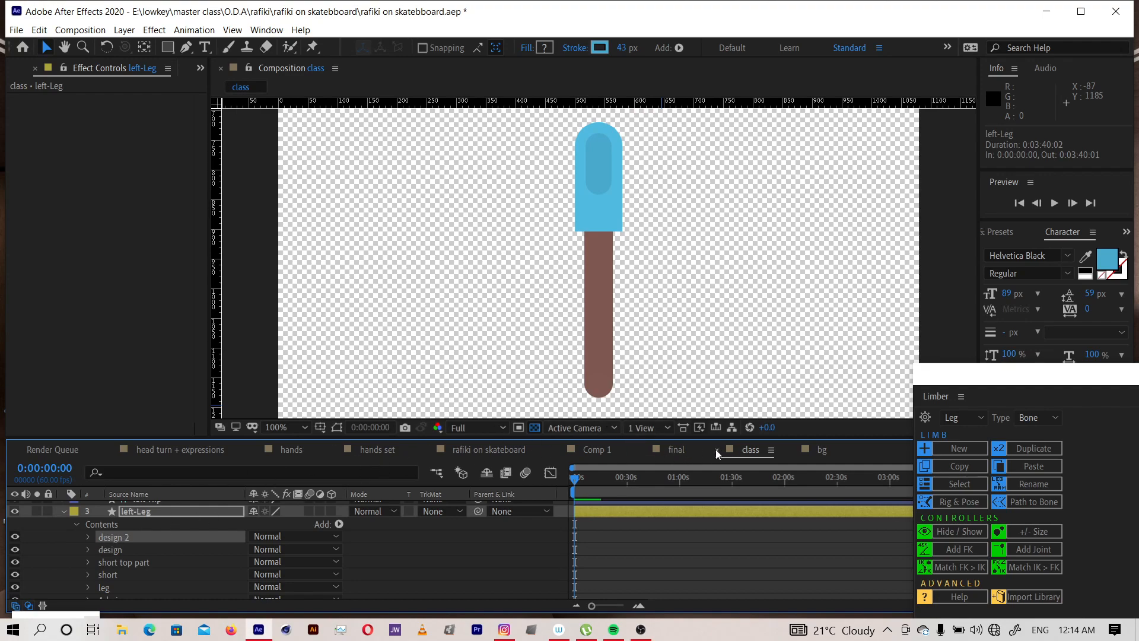
Check the shorts' light stripe in the final composition and set the design 2 group's stroke colour to CDCDCD
{"action": "left_click", "coordinate": [677, 449]}
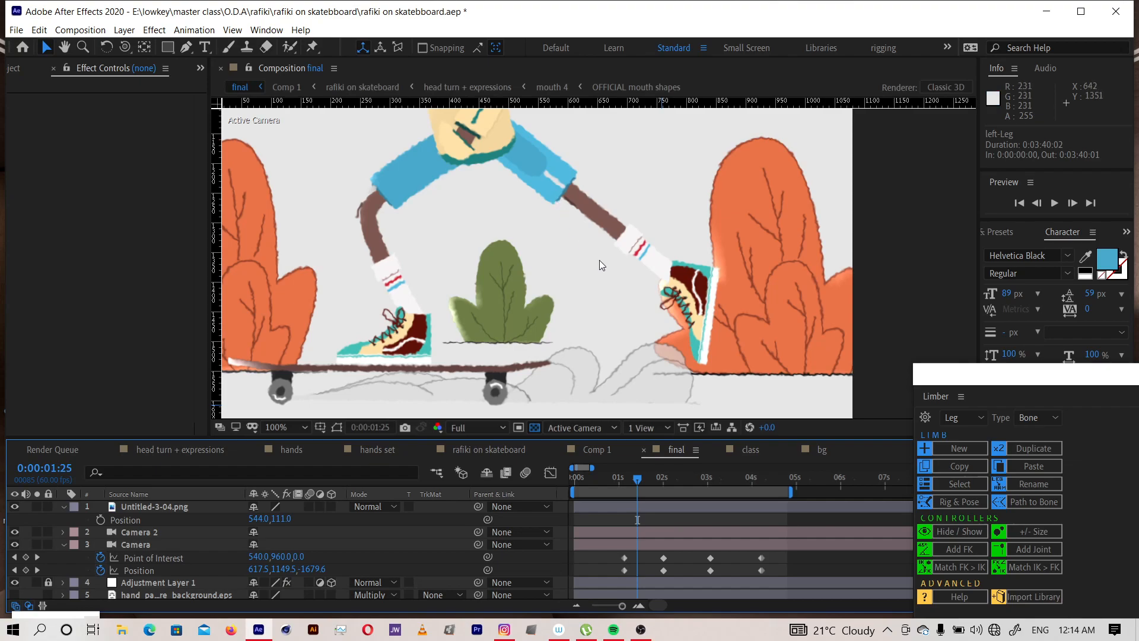
{"action": "left_click", "coordinate": [749, 450]}
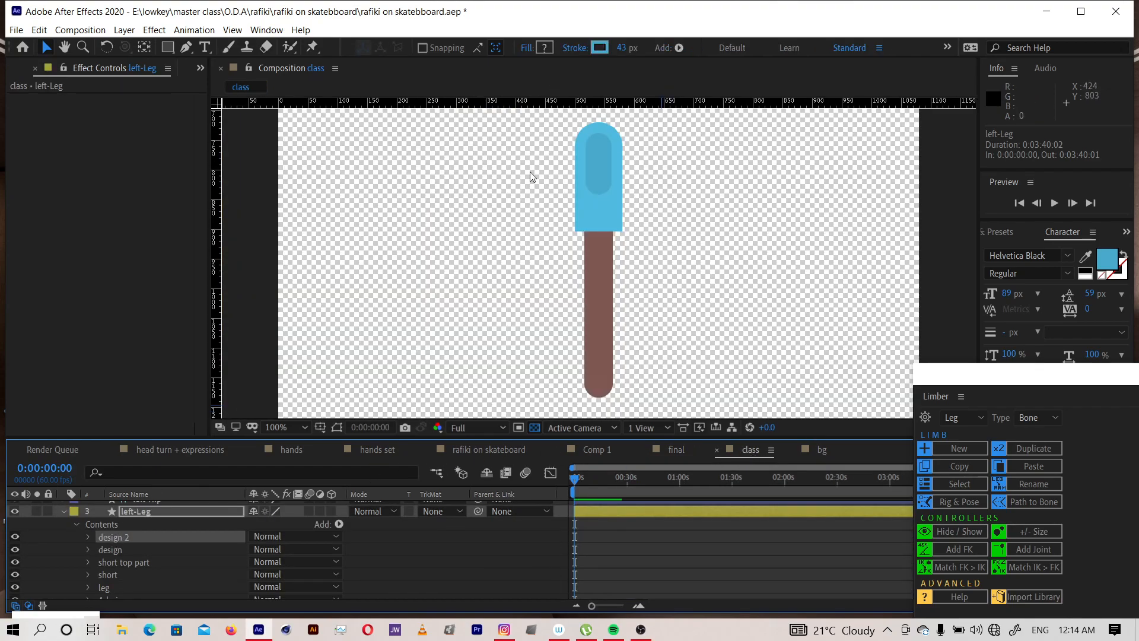
{"action": "left_click", "coordinate": [599, 48]}
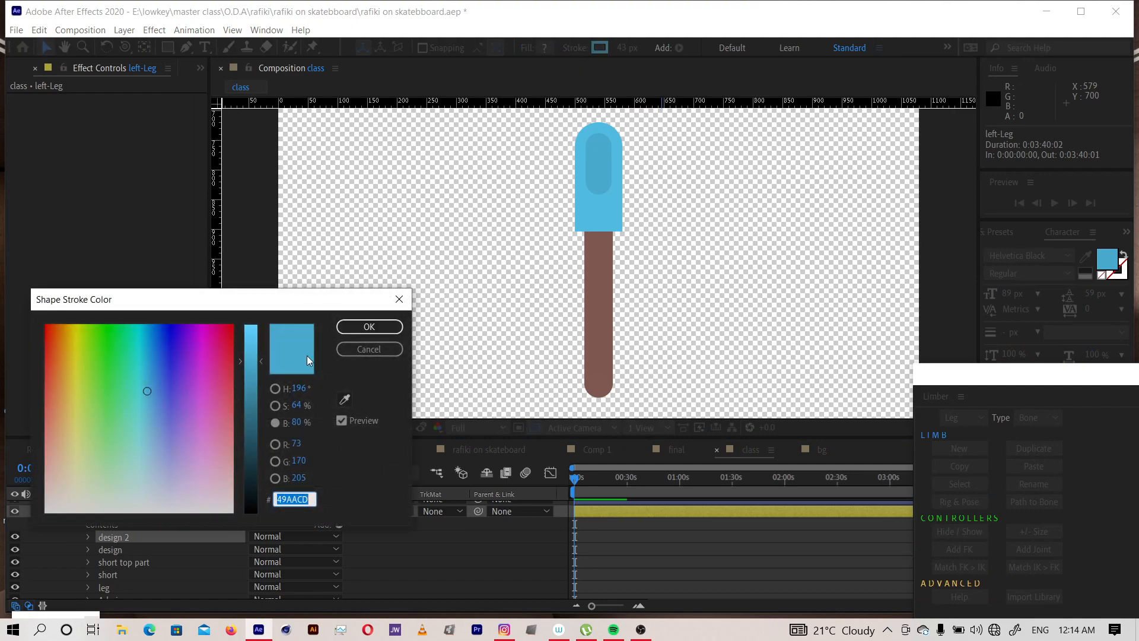
{"action": "left_click_drag", "start_coordinate": [185, 458], "coordinate": [235, 514]}
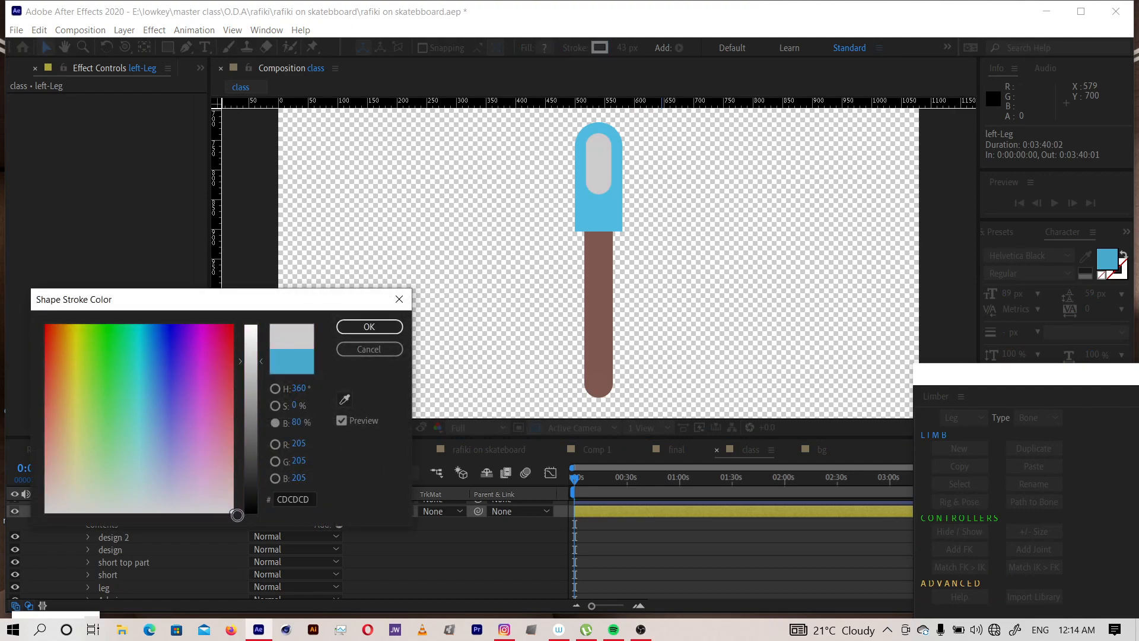
{"action": "left_click", "coordinate": [347, 330]}
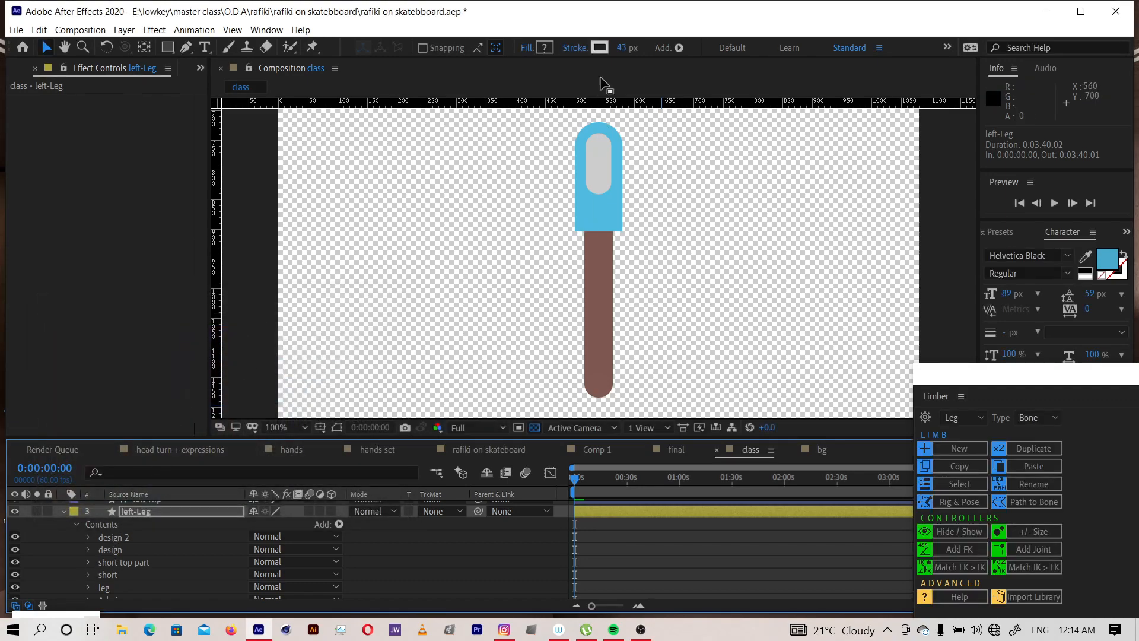
Compare the light stripe with the final composition and set the design 2 group's stroke width to 9 px
{"action": "left_click", "coordinate": [666, 448]}
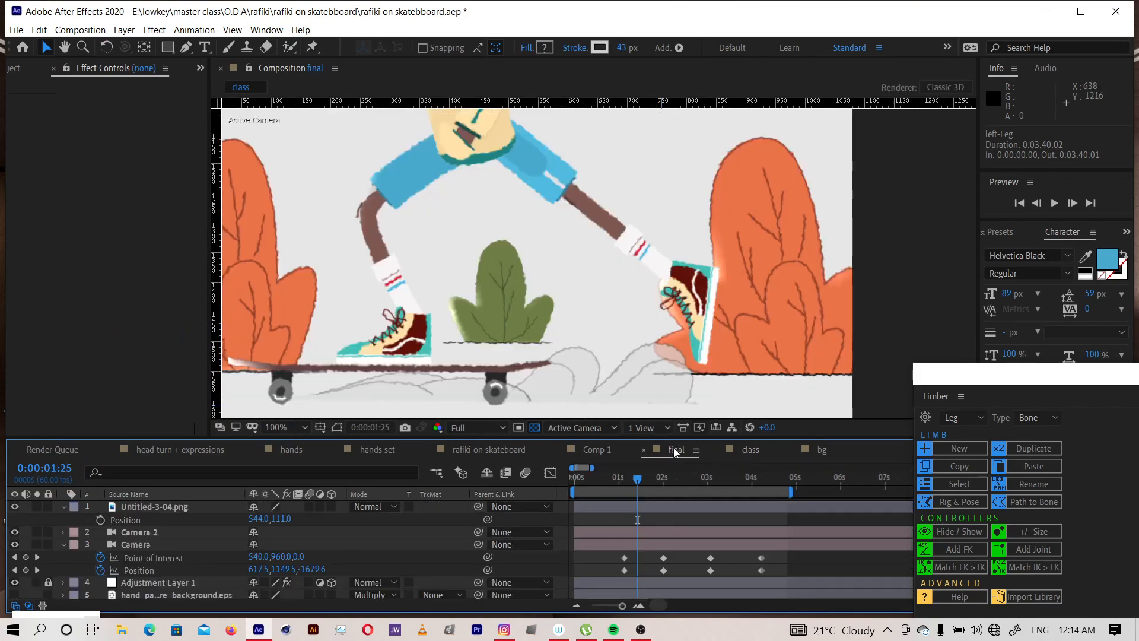
{"action": "left_click", "coordinate": [747, 450]}
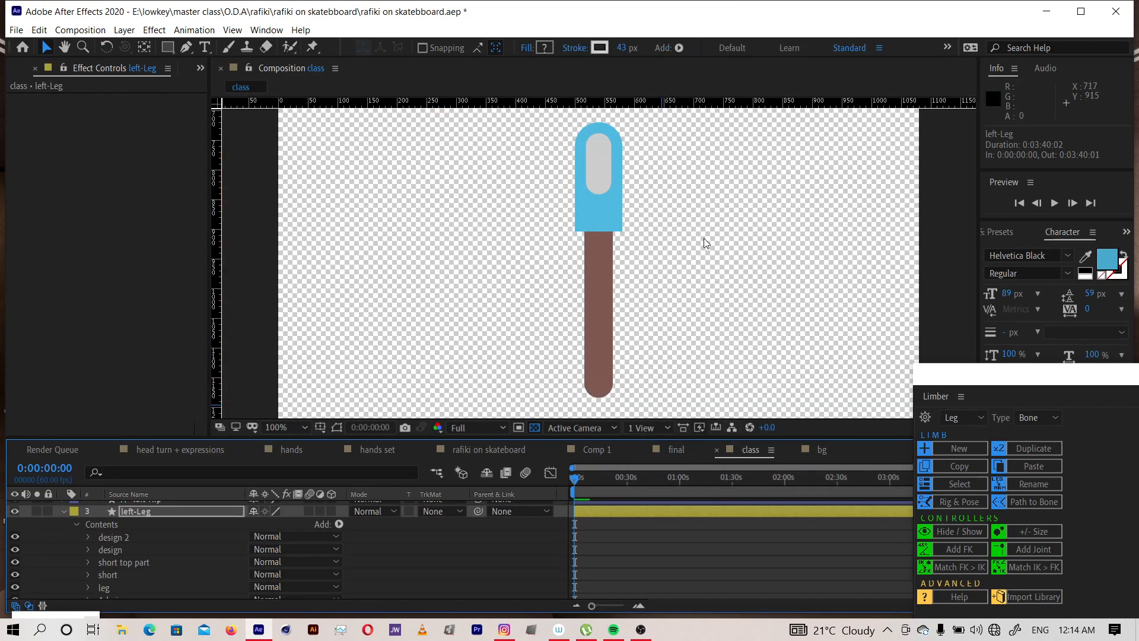
{"action": "left_click_drag", "start_coordinate": [620, 48], "coordinate": [598, 48]}
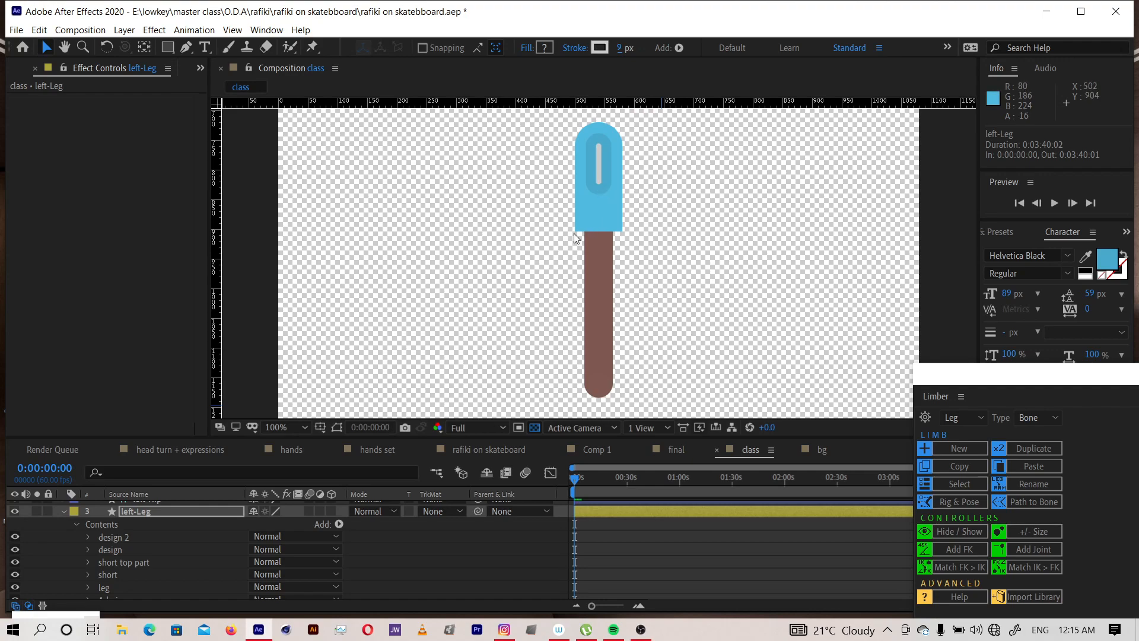
Set the Trim Paths Offset of the design 2 group to 73° so the light stripe sits at the shorts' lower edge
{"action": "left_click", "coordinate": [104, 540]}
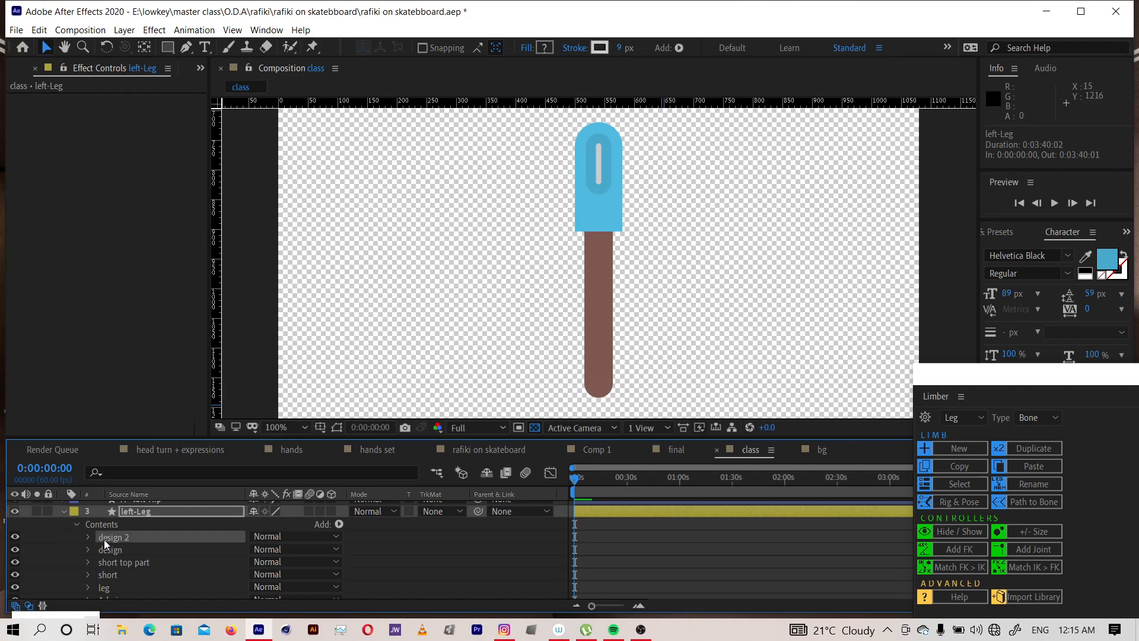
{"action": "left_click", "coordinate": [88, 539]}
{"action": "left_click", "coordinate": [101, 563]}
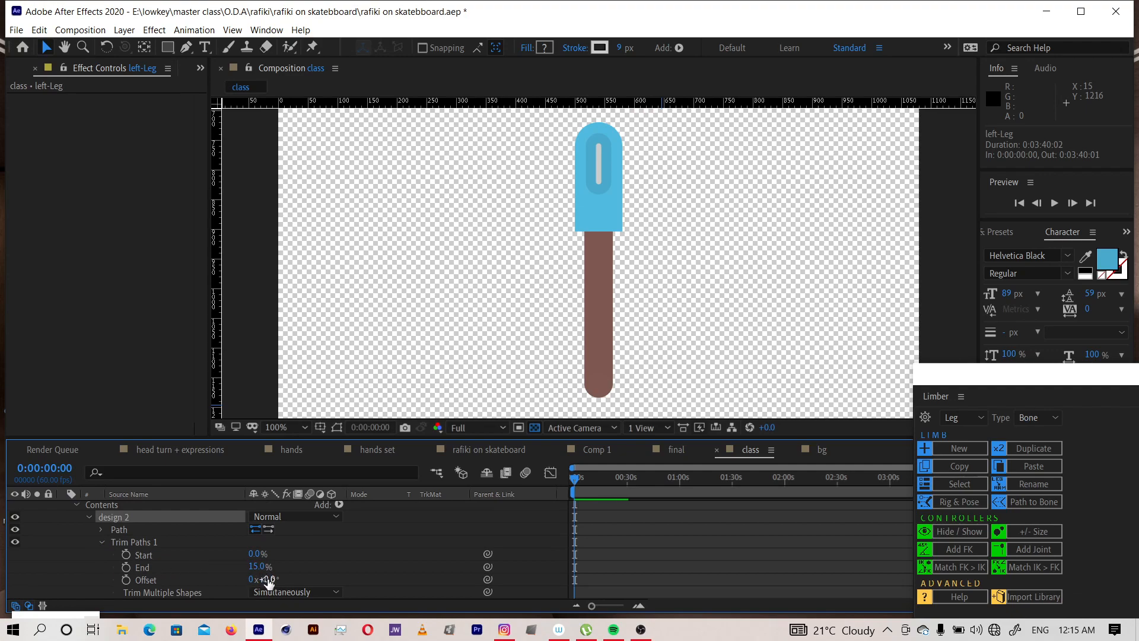
{"action": "left_click_drag", "start_coordinate": [268, 584], "coordinate": [313, 573]}
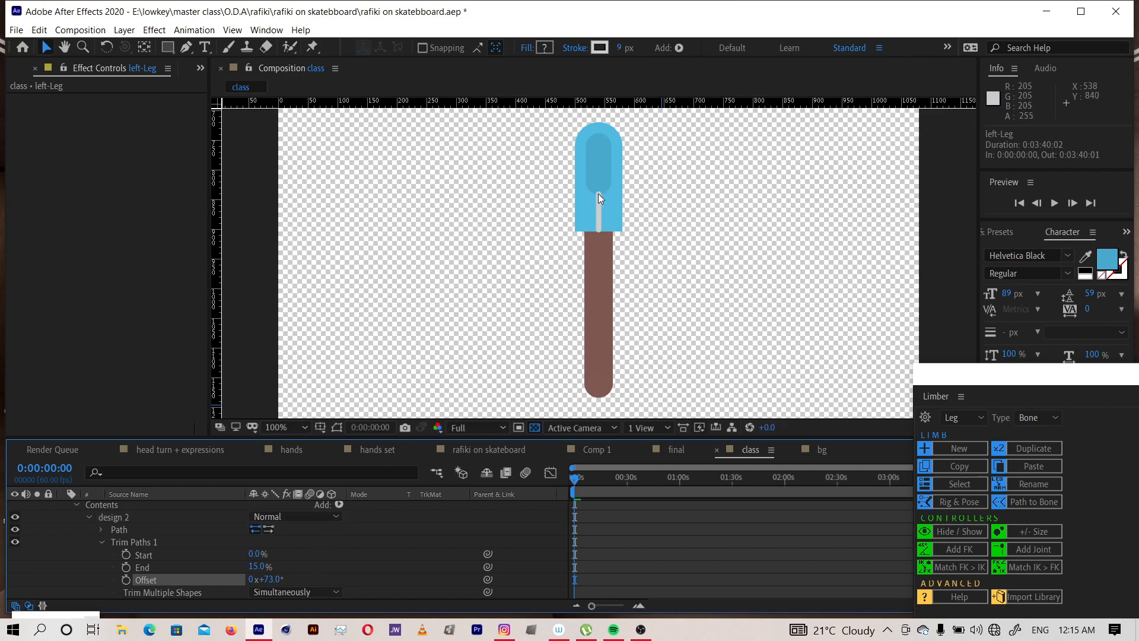
Collapse the design 2 group and move it below the design group in the left-Leg contents
{"action": "left_click", "coordinate": [104, 541]}
{"action": "left_click", "coordinate": [89, 516]}
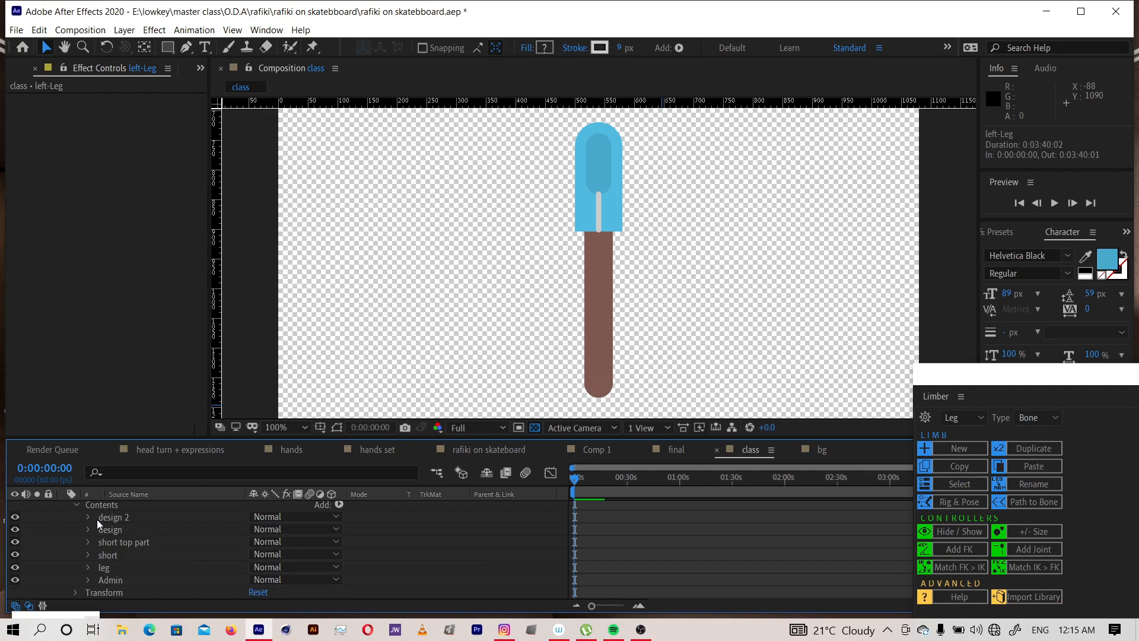
{"action": "left_click", "coordinate": [114, 519]}
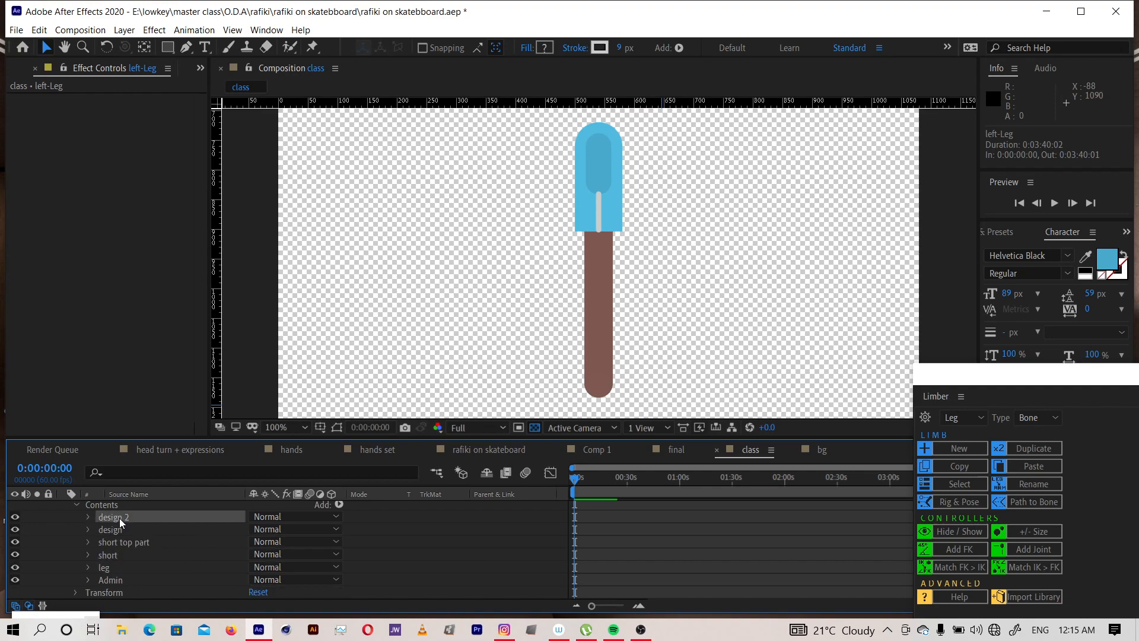
{"action": "left_click_drag", "start_coordinate": [121, 515], "coordinate": [124, 535]}
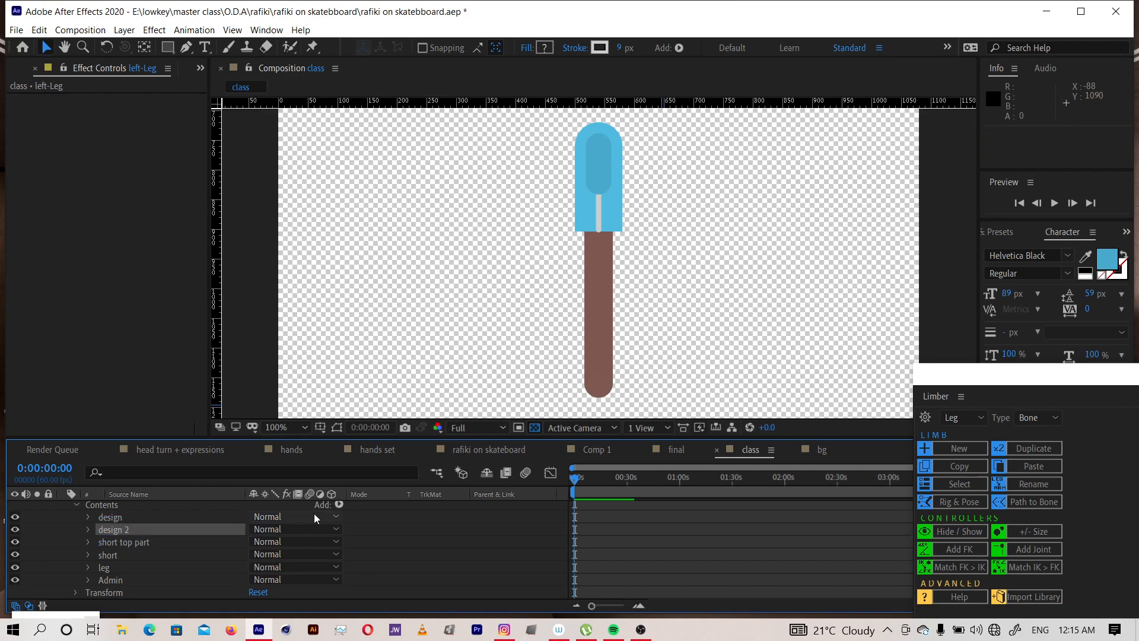
{"action": "left_click", "coordinate": [373, 512]}
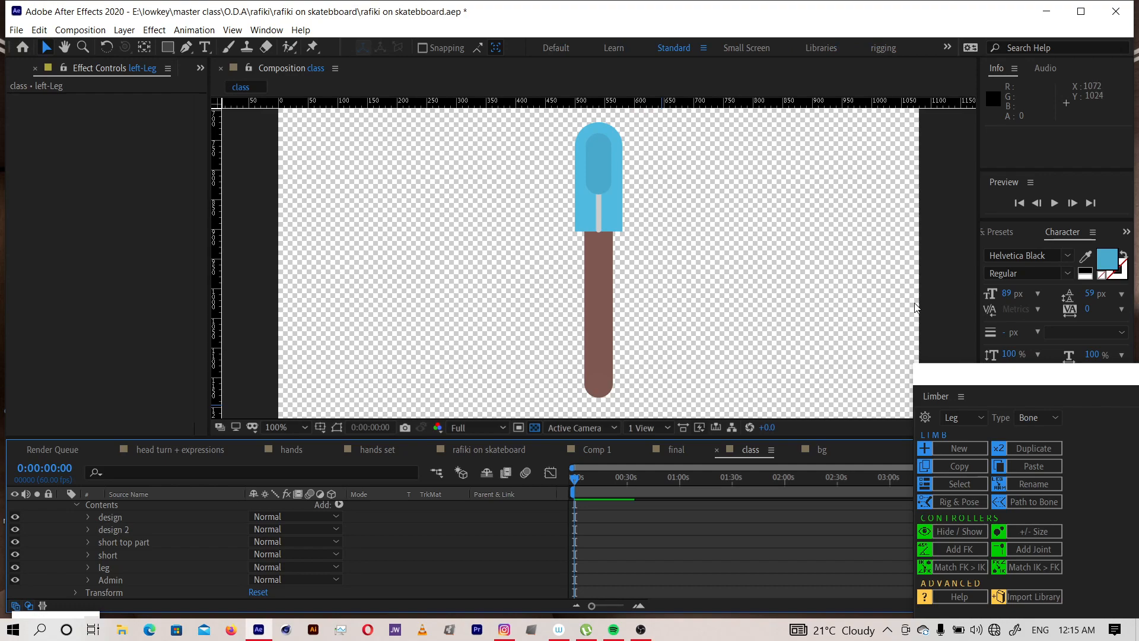
Check the shorts' shading in the final composition and duplicate the short group in the class composition
{"action": "left_click", "coordinate": [676, 450]}
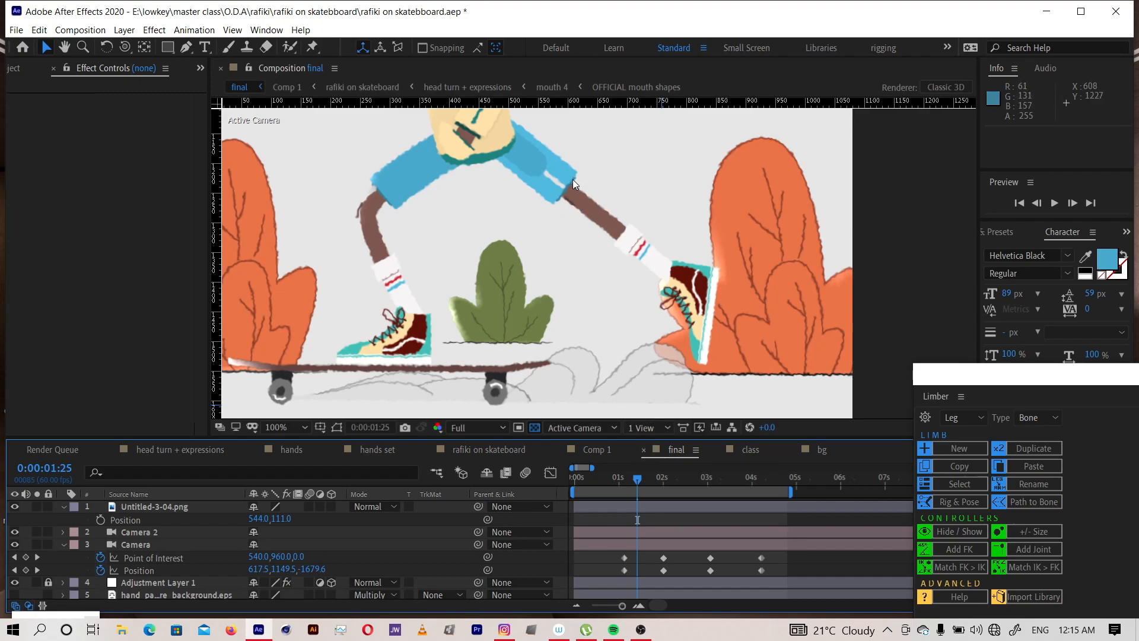
{"action": "left_click", "coordinate": [760, 451]}
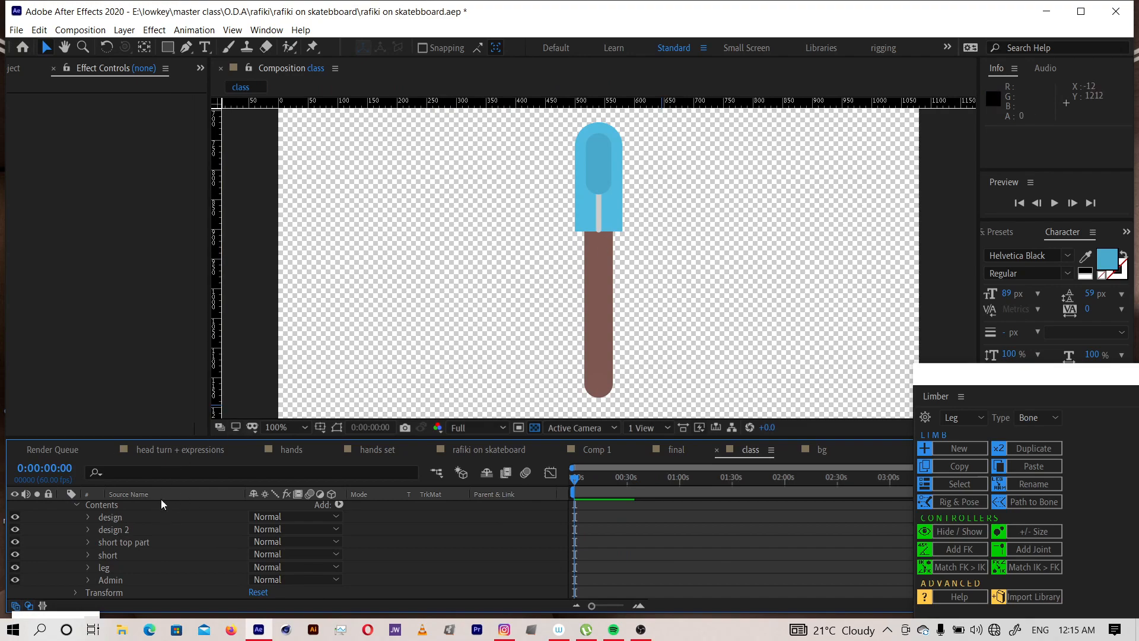
{"action": "left_click", "coordinate": [109, 555]}
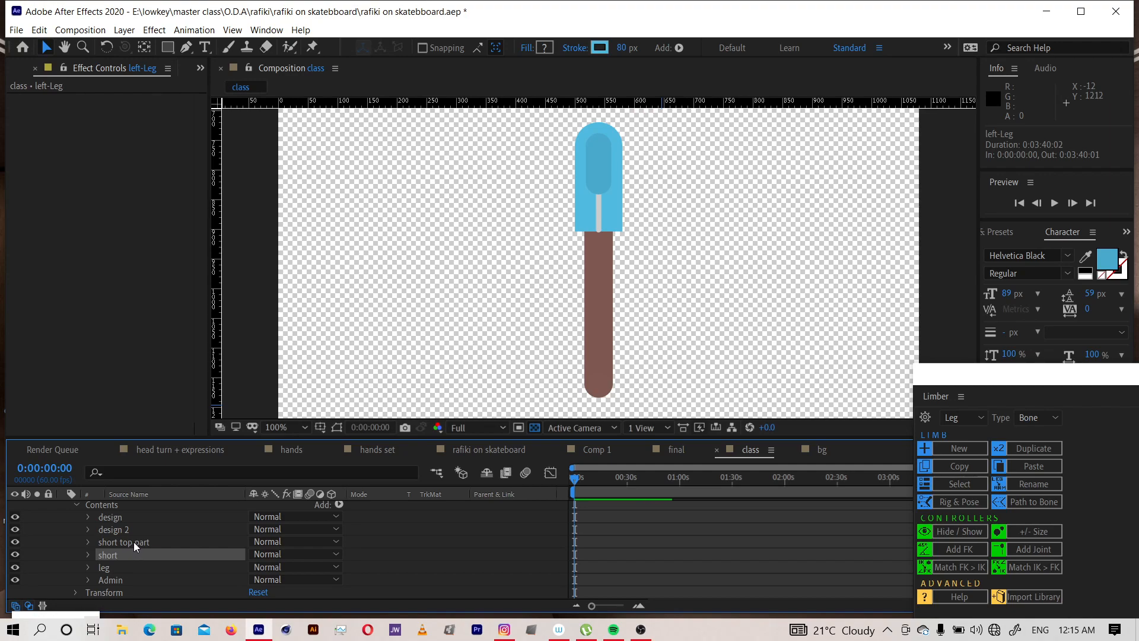
{"action": "key", "text": "ctrl+d"}
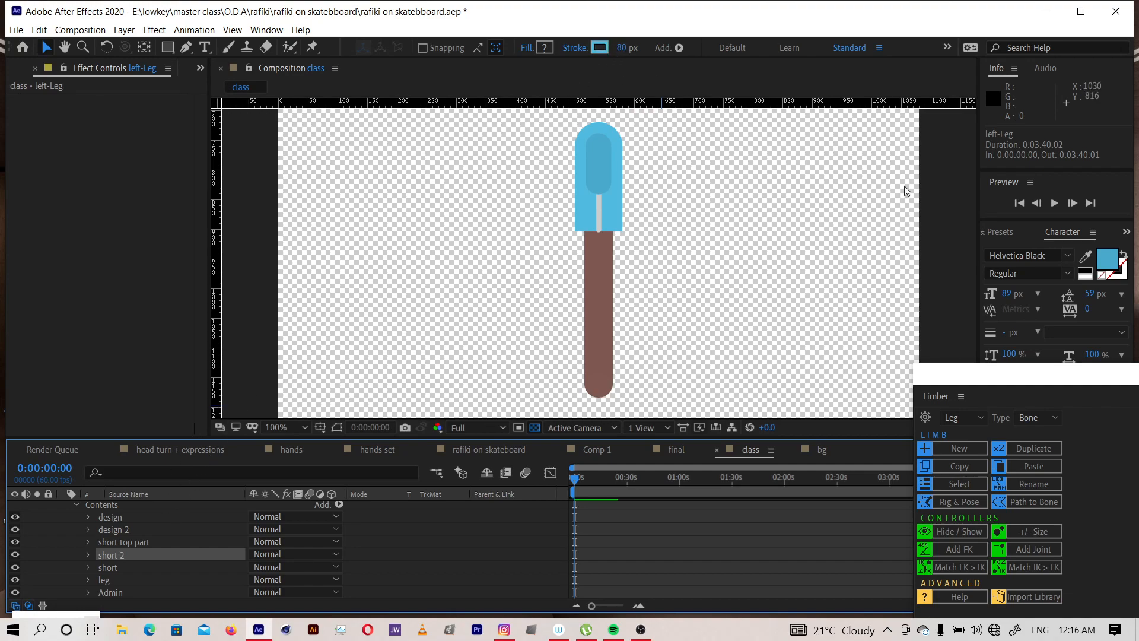
Darken the short 2 group's stroke colour to 4196B5
{"action": "left_click", "coordinate": [601, 47]}
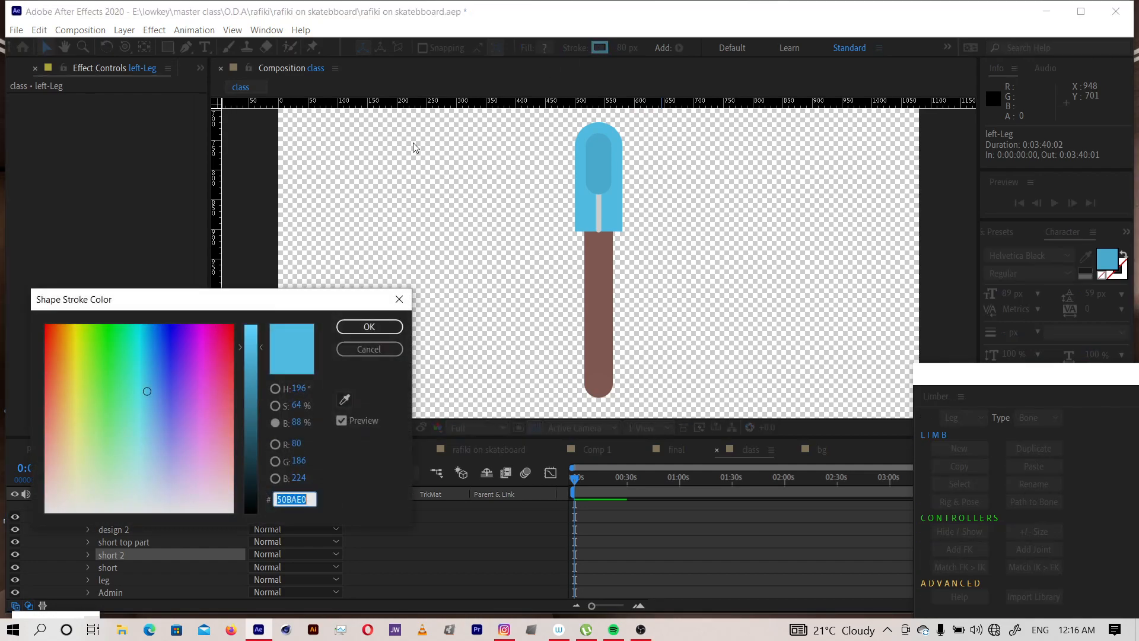
{"action": "left_click_drag", "start_coordinate": [257, 347], "coordinate": [264, 378]}
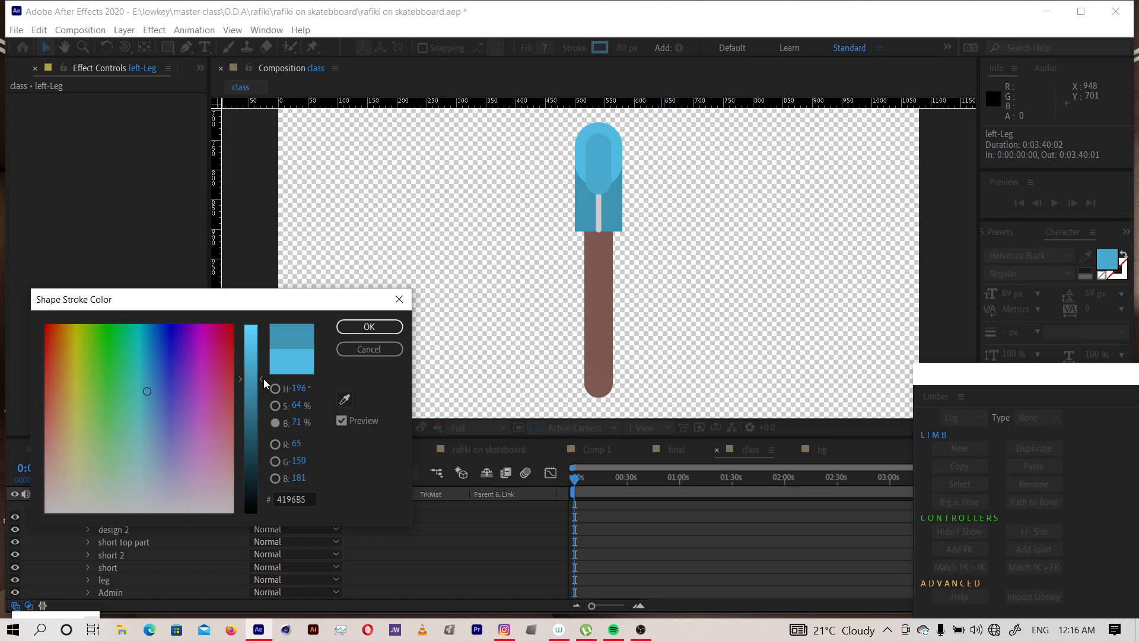
{"action": "left_click", "coordinate": [369, 325]}
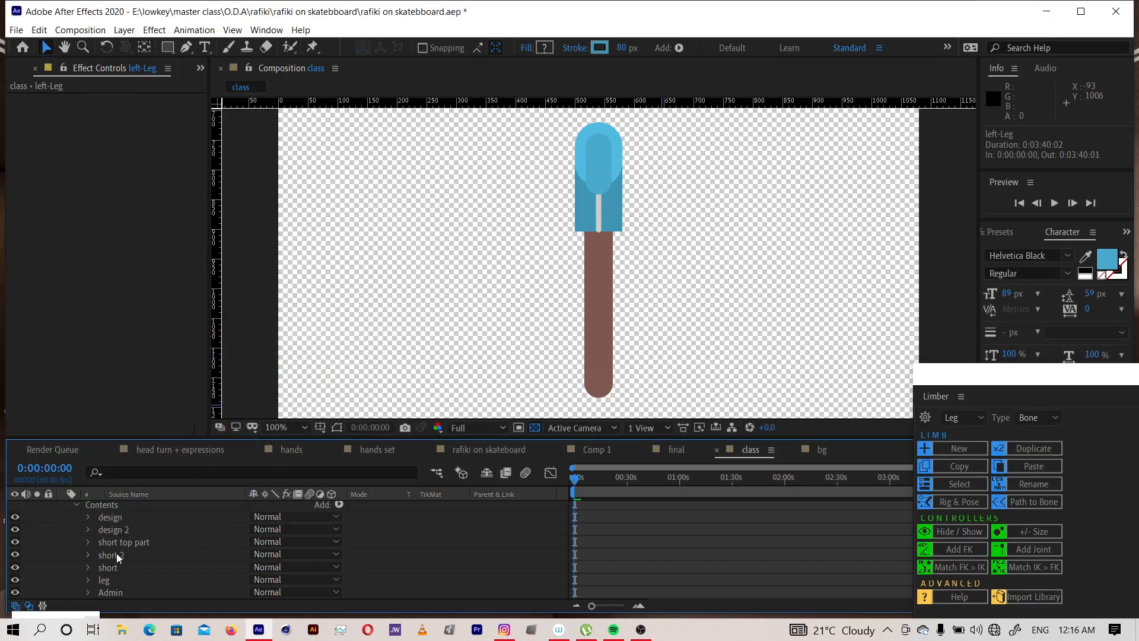
Rename the short 2 group as shadow and expand its Trim Paths settings
{"action": "left_click", "coordinate": [109, 553]}
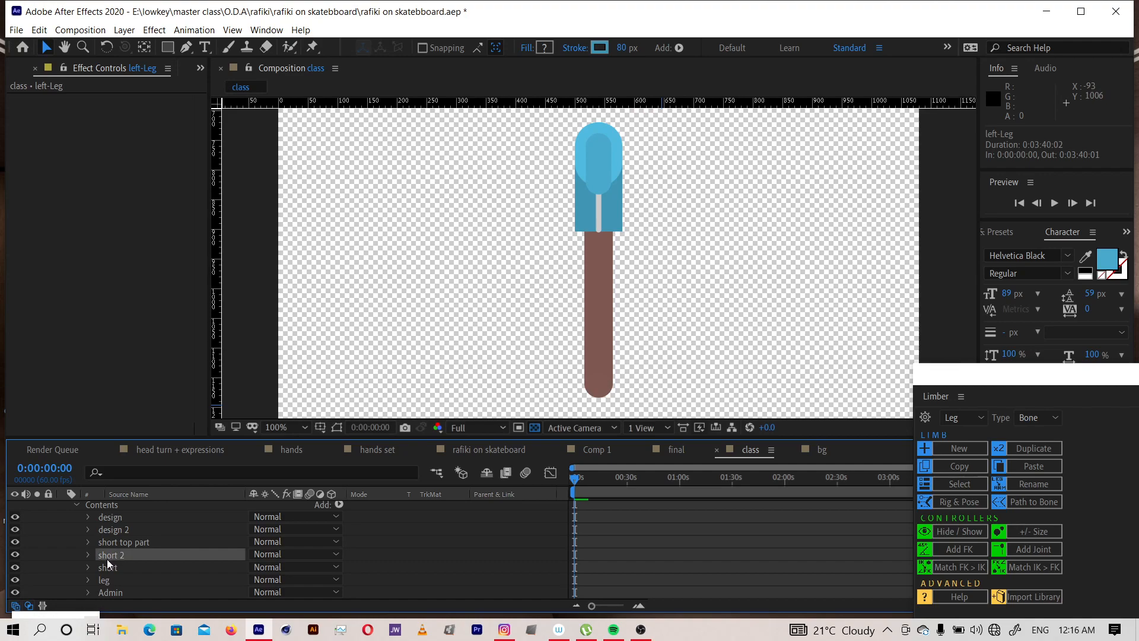
{"action": "key", "text": "Return"}
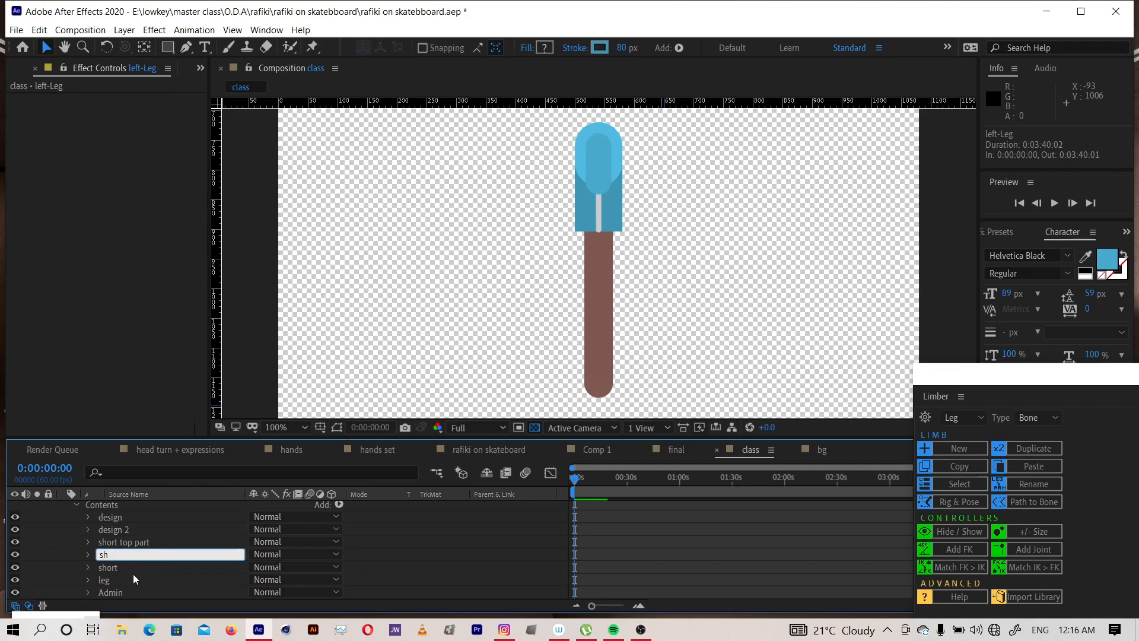
{"action": "type", "text": "shadow"}
{"action": "key", "text": "Return"}
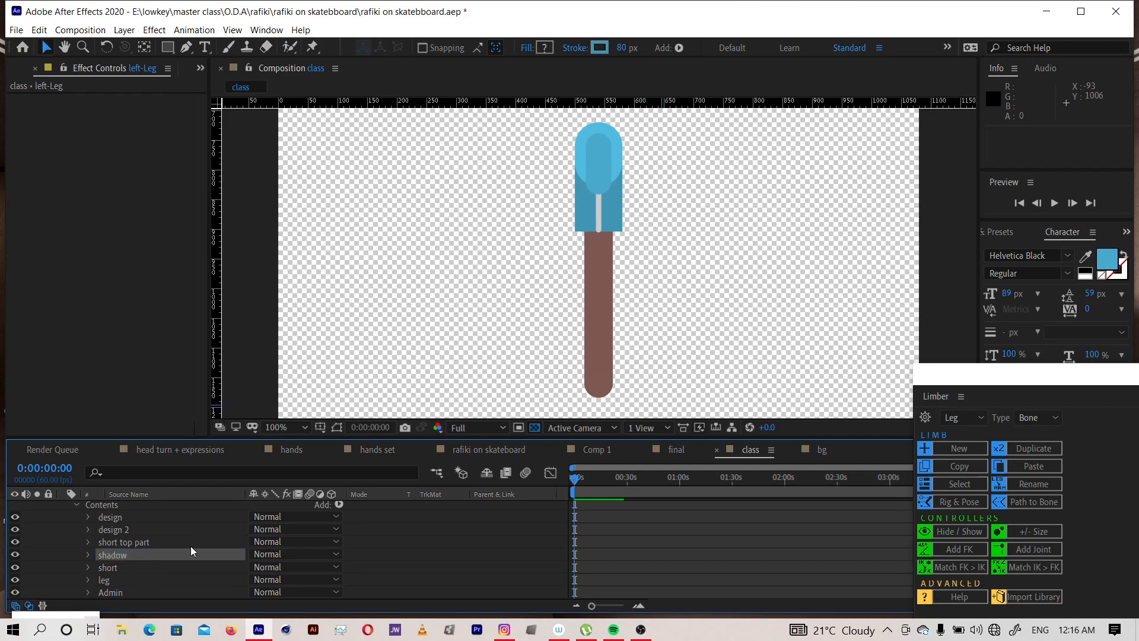
{"action": "left_click", "coordinate": [88, 556]}
{"action": "left_click", "coordinate": [101, 567]}
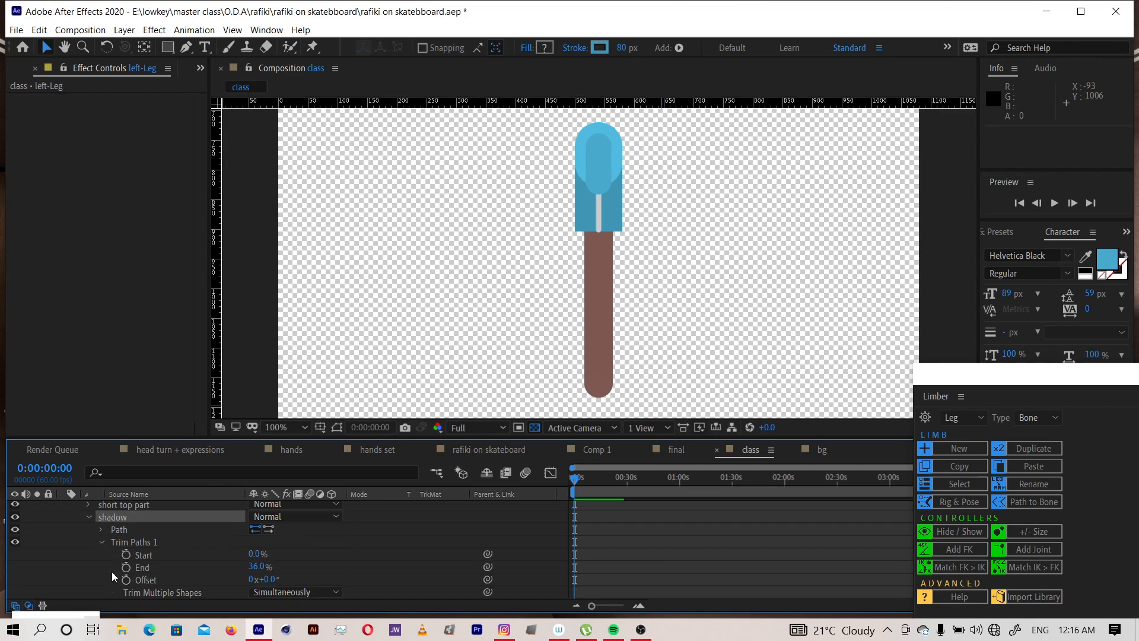
{"action": "type", "text": "14"}
{"action": "key", "text": "Return"}
{"action": "key", "text": "ctrl+z"}
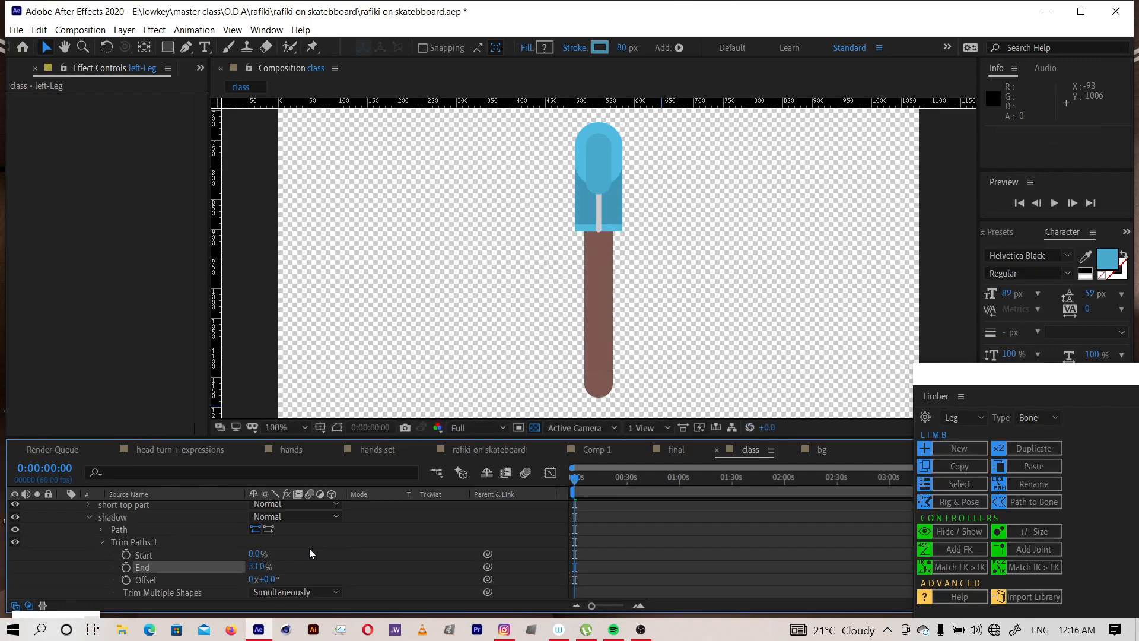
Trim the shadow group to a 37% start and 36% end with a 68 px stroke, and save the project
{"action": "left_click_drag", "start_coordinate": [255, 553], "coordinate": [280, 549]}
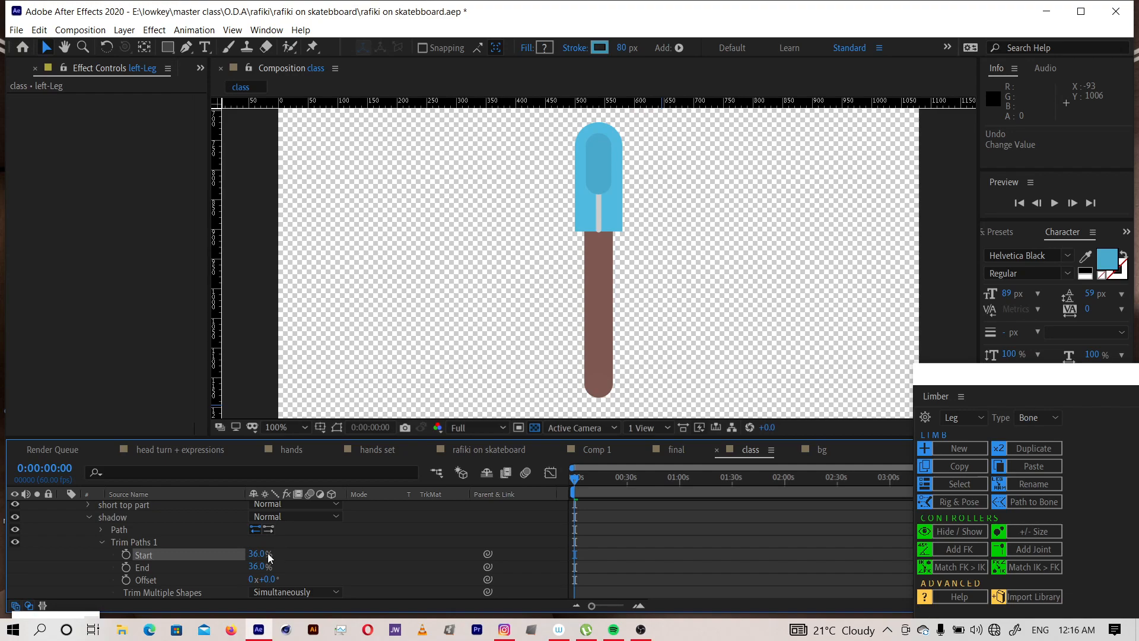
{"action": "key", "text": "Up"}
{"action": "key", "text": "Return"}
{"action": "left_click_drag", "start_coordinate": [266, 576], "coordinate": [265, 577]}
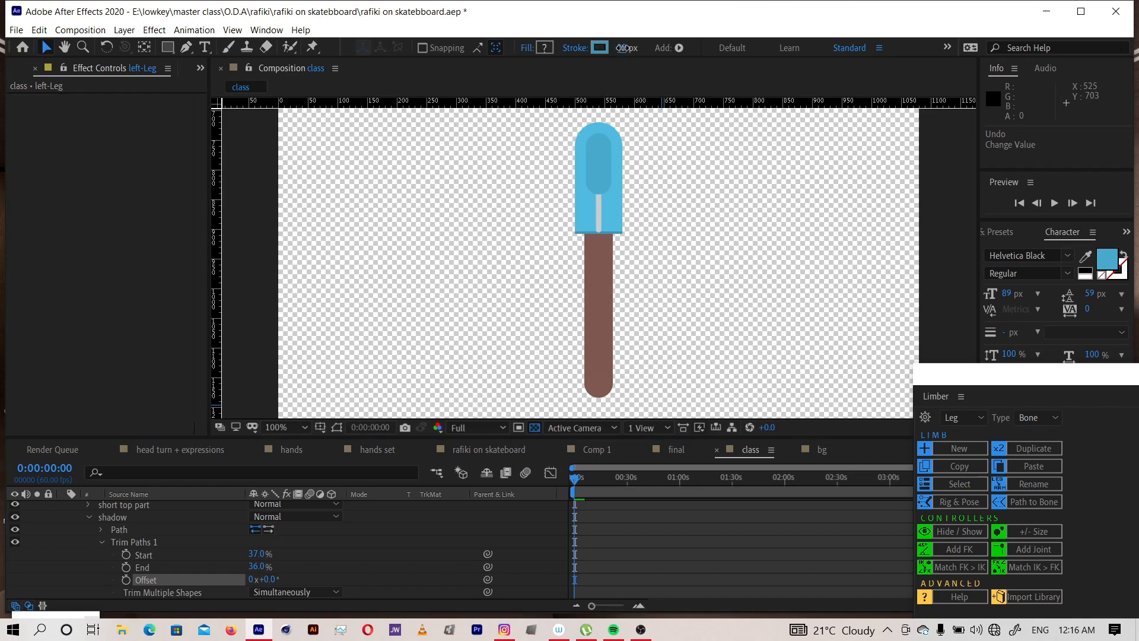
{"action": "left_click_drag", "start_coordinate": [621, 47], "coordinate": [616, 50]}
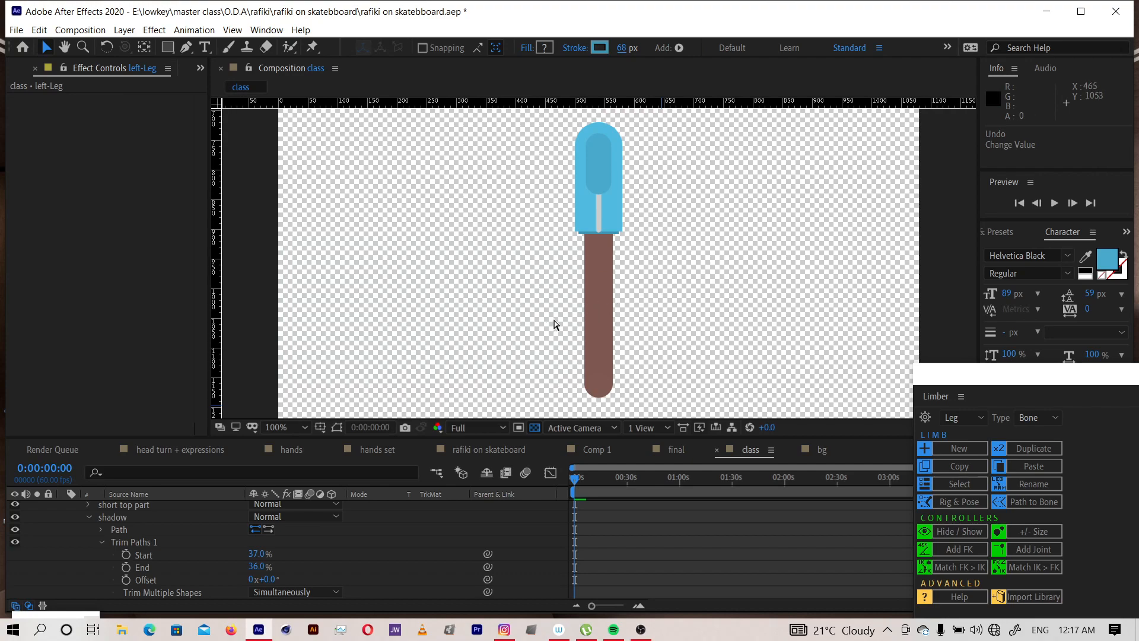
{"action": "key", "text": "ctrl+s"}
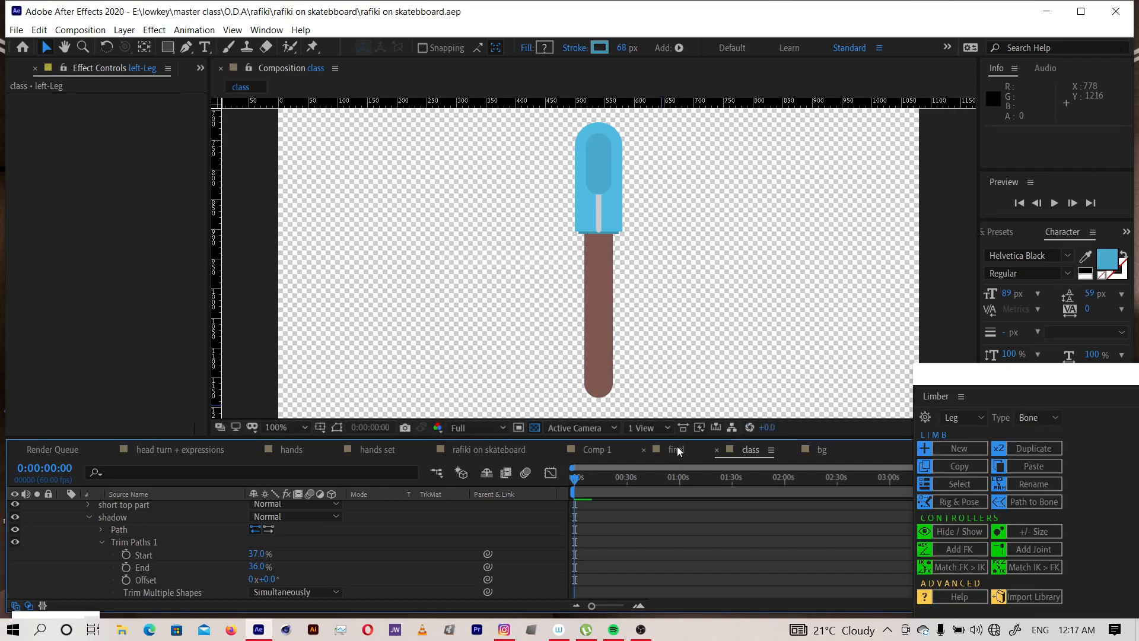
Check the leg's look in the final composition and turn off the transparency grid in the class composition
{"action": "left_click", "coordinate": [677, 449]}
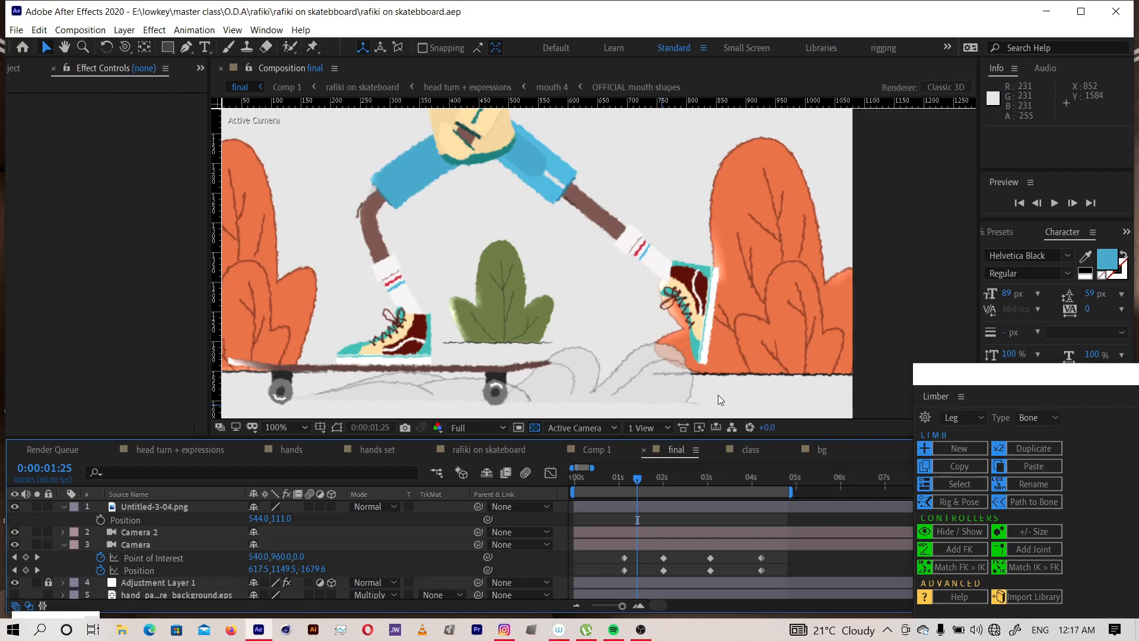
{"action": "left_click", "coordinate": [753, 450]}
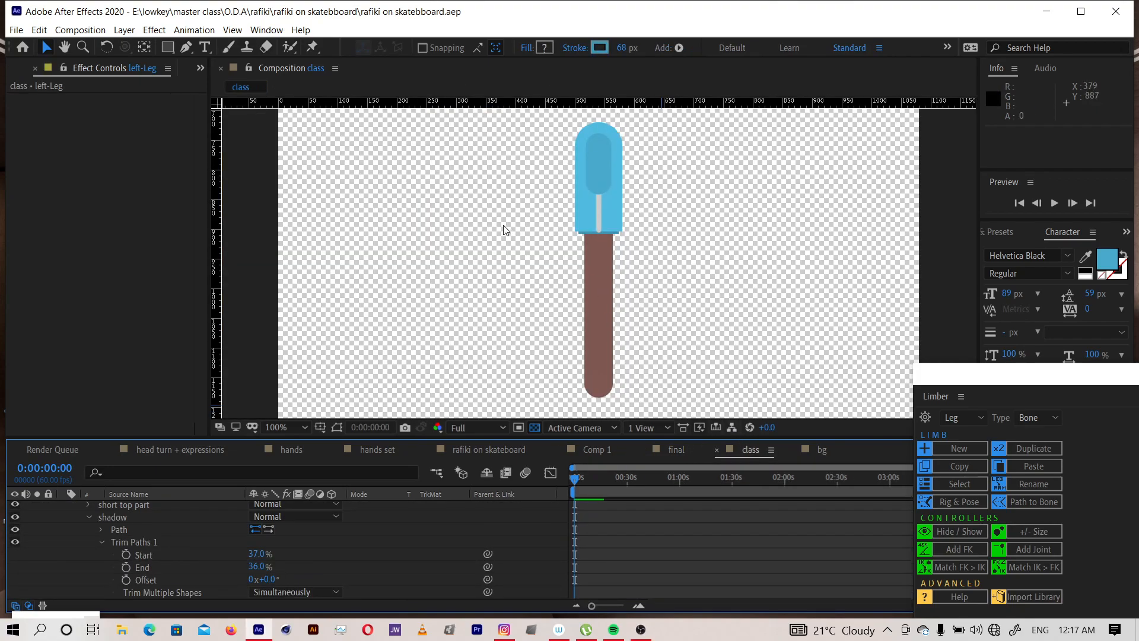
{"action": "left_click", "coordinate": [535, 426]}
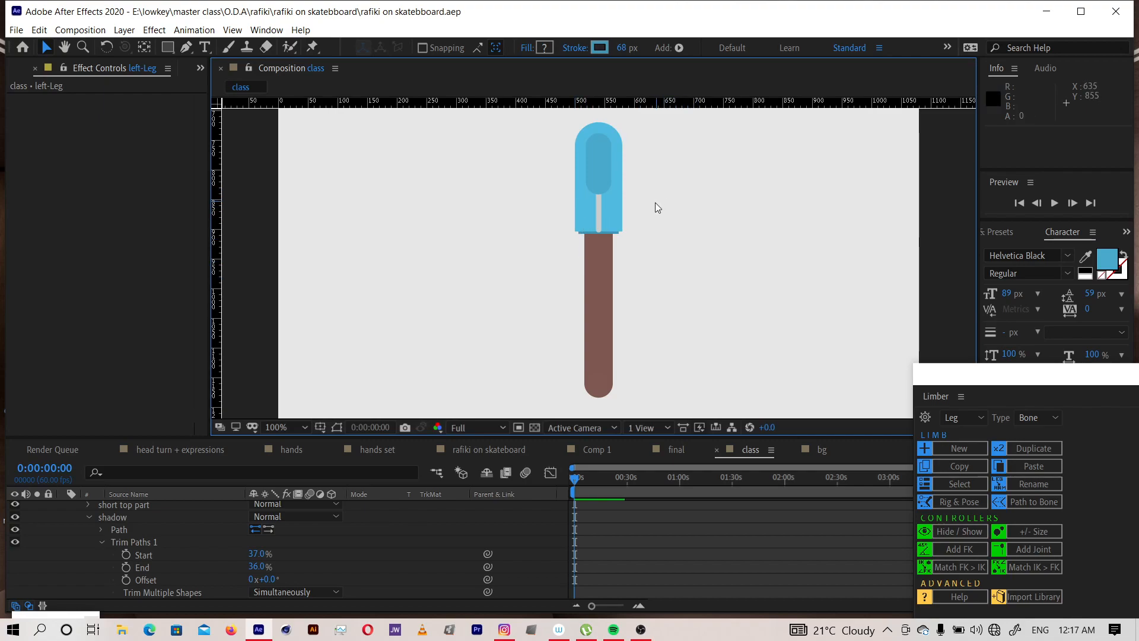
{"action": "left_click_drag", "start_coordinate": [658, 395], "coordinate": [614, 279]}
{"action": "key", "text": "u"}
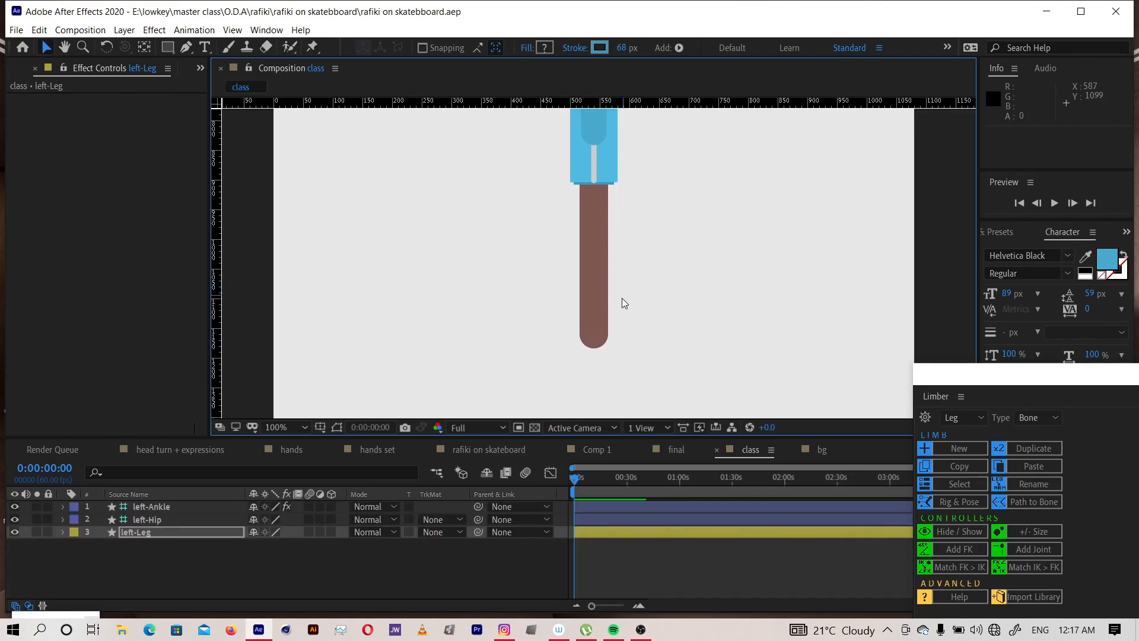
{"action": "scroll", "coordinate": [611, 237], "scroll_direction": "up", "scroll_amount": 2}
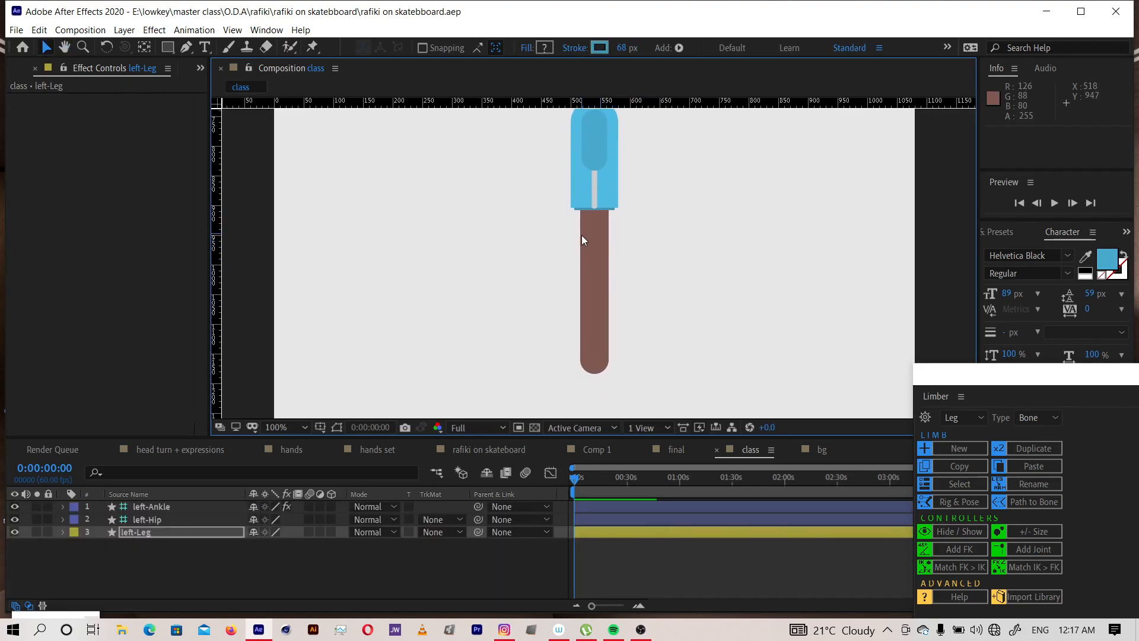
Duplicate the leg group in the left-Leg contents and rename the copy as knee
{"action": "key", "text": "ctrl+shift+a"}
{"action": "left_click", "coordinate": [62, 531]}
{"action": "left_click", "coordinate": [75, 545]}
{"action": "scroll", "coordinate": [87, 554], "scroll_direction": "down", "scroll_amount": 2}
{"action": "left_click", "coordinate": [99, 568]}
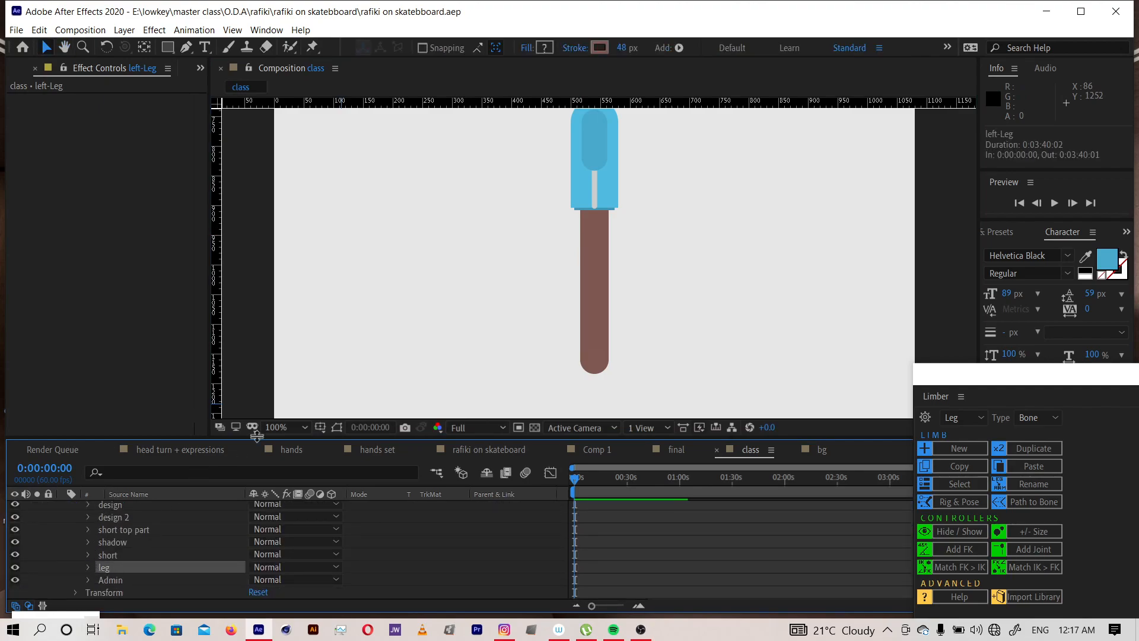
{"action": "key", "text": "ctrl+d"}
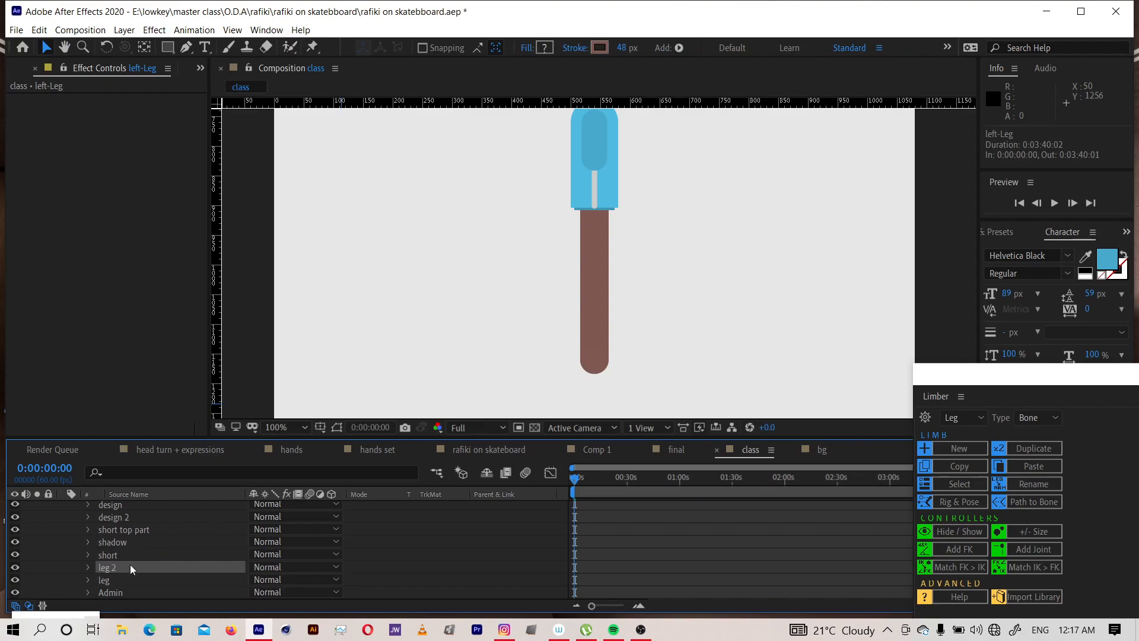
{"action": "key", "text": "Return"}
{"action": "type", "text": "knee"}
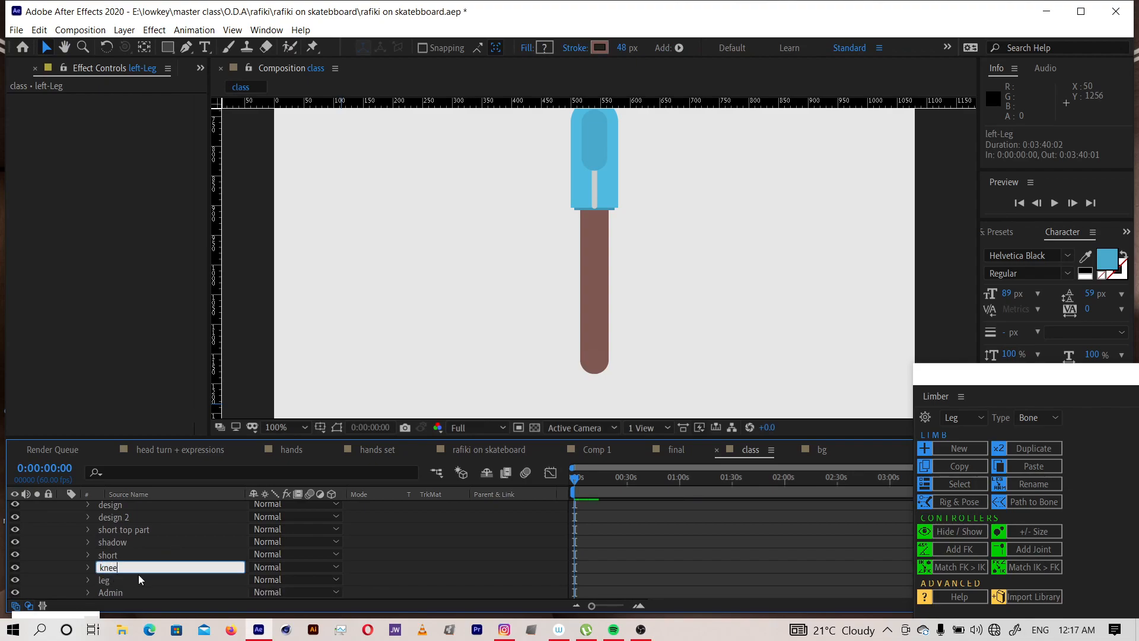
{"action": "key", "text": "Return"}
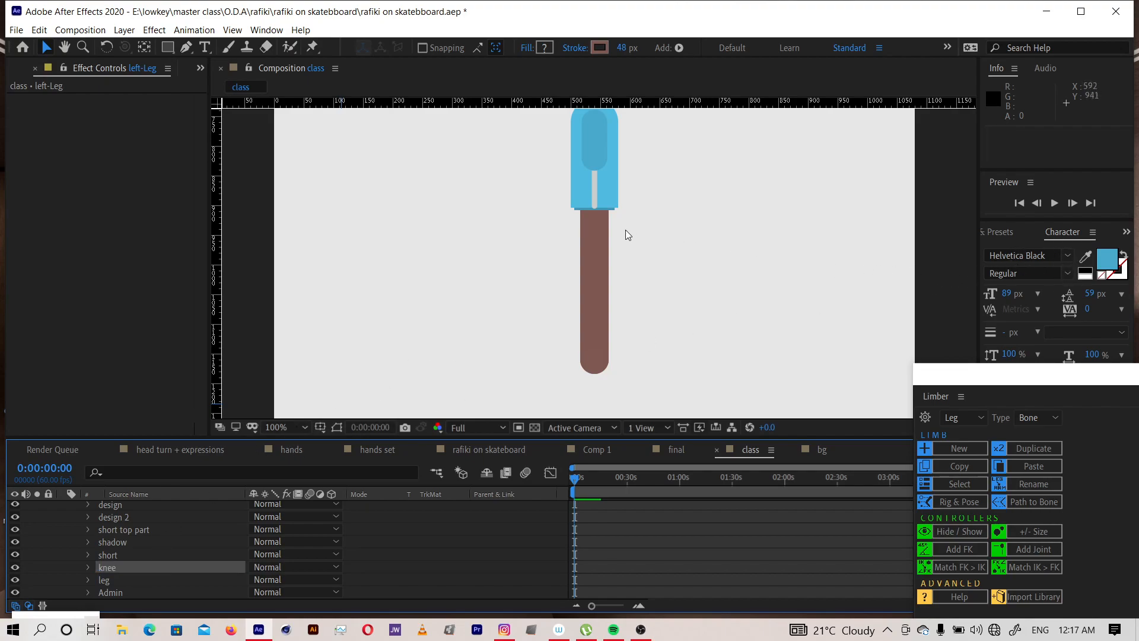
Darken the knee group's stroke colour to 6D4C45 and reduce its stroke width to 7 px
{"action": "left_click", "coordinate": [600, 47]}
{"action": "left_click_drag", "start_coordinate": [258, 414], "coordinate": [261, 432]}
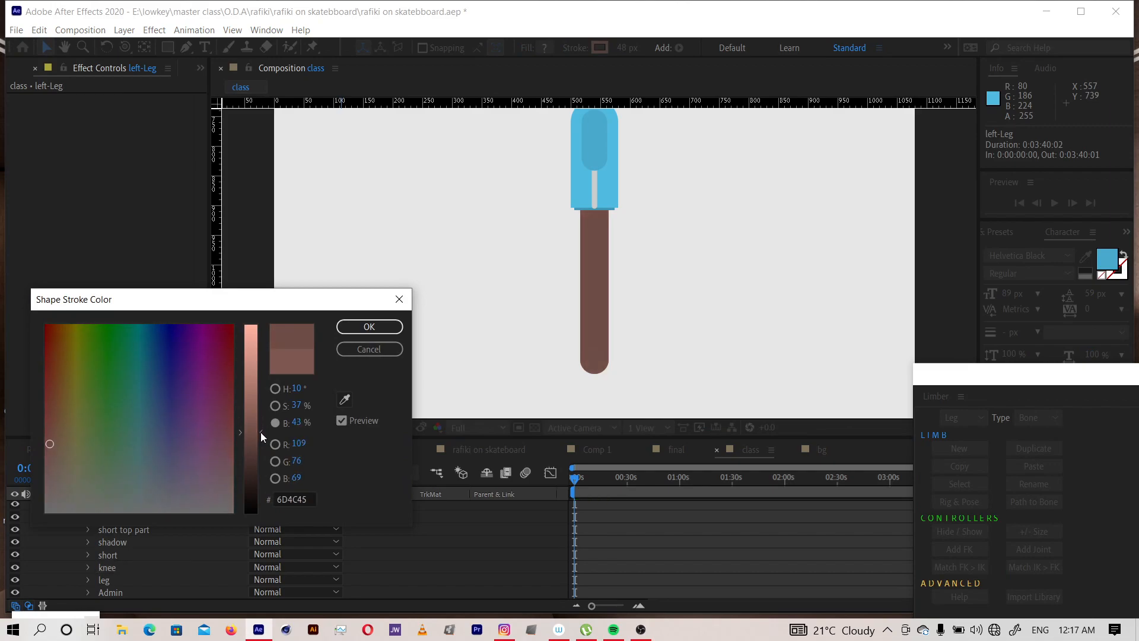
{"action": "left_click", "coordinate": [370, 326]}
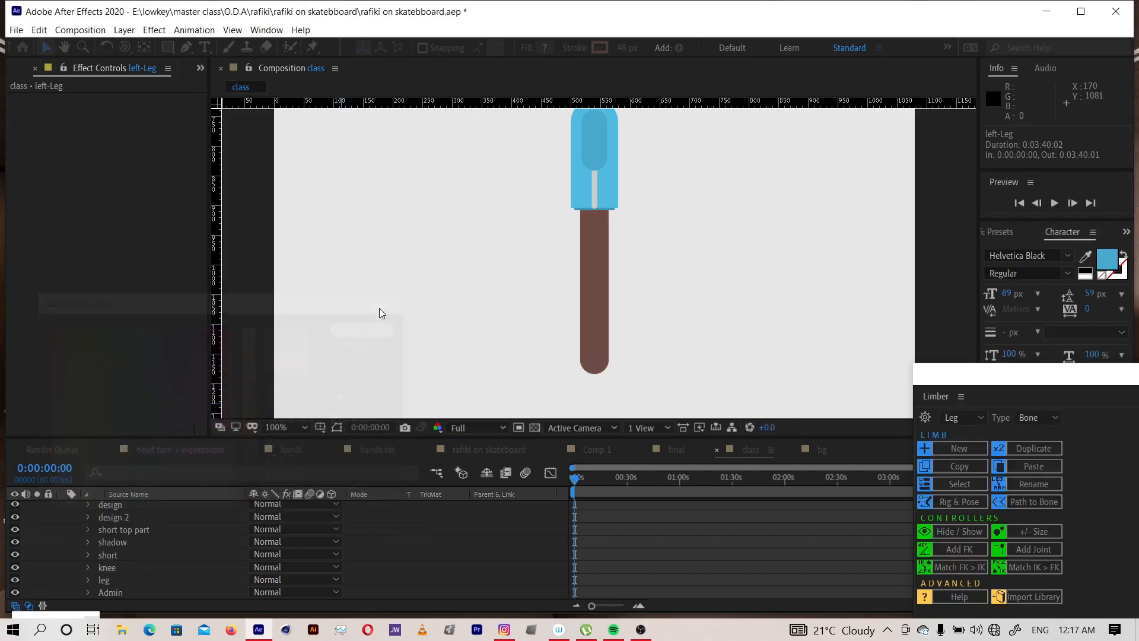
{"action": "left_click_drag", "start_coordinate": [622, 49], "coordinate": [595, 52]}
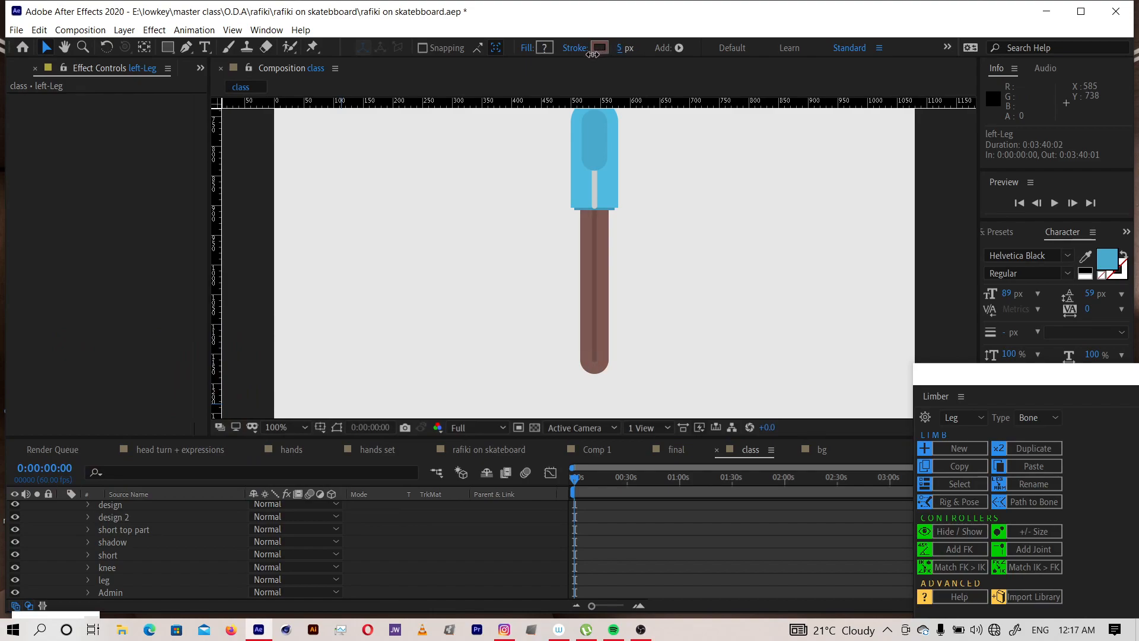
{"action": "left_click_drag", "start_coordinate": [593, 53], "coordinate": [592, 54]}
Add Trim Paths to the knee group and expand its settings
{"action": "left_click", "coordinate": [109, 568]}
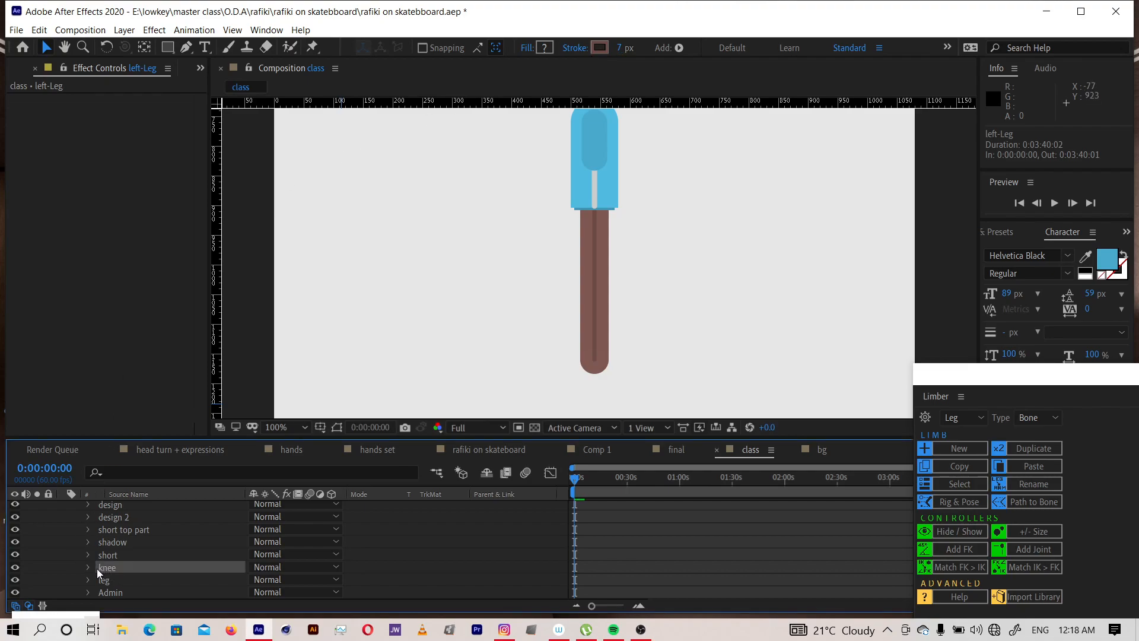
{"action": "left_click", "coordinate": [89, 568]}
{"action": "scroll", "coordinate": [98, 568], "scroll_direction": "down", "scroll_amount": 3}
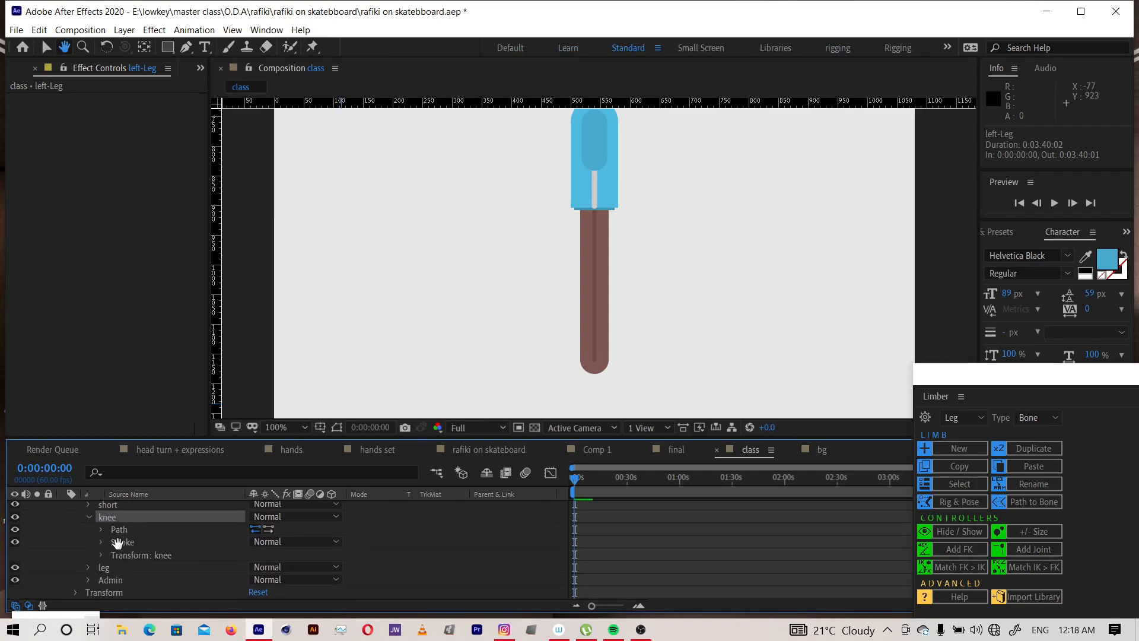
{"action": "scroll", "coordinate": [102, 543], "scroll_direction": "up", "scroll_amount": 3}
{"action": "left_click", "coordinate": [89, 553]}
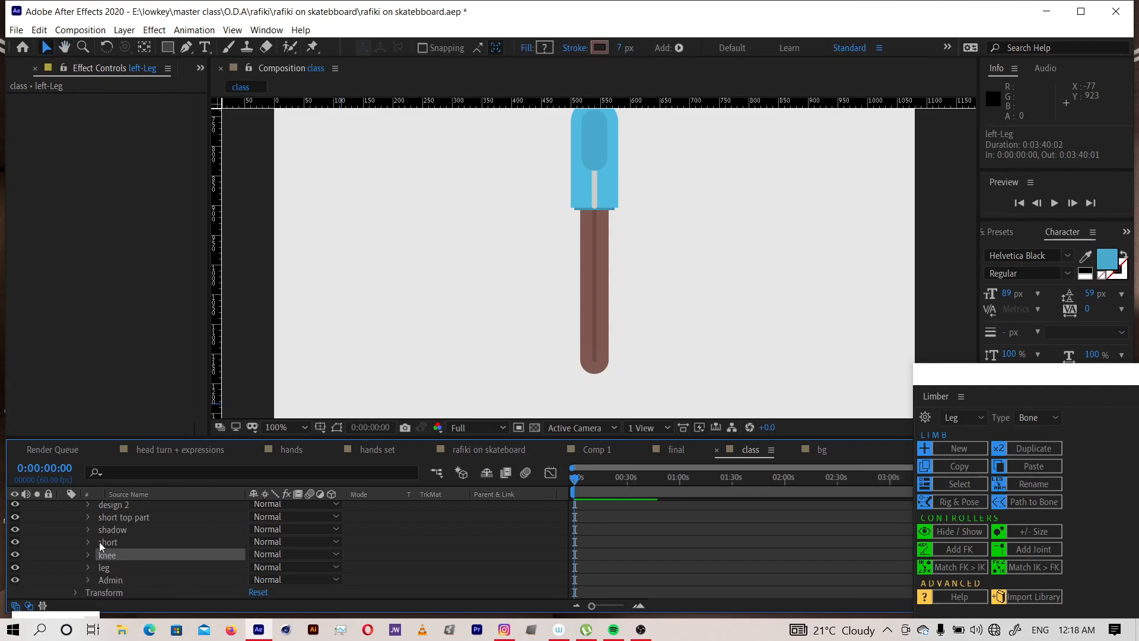
{"action": "key", "text": "space"}
{"action": "key", "text": "v"}
{"action": "left_click", "coordinate": [89, 556]}
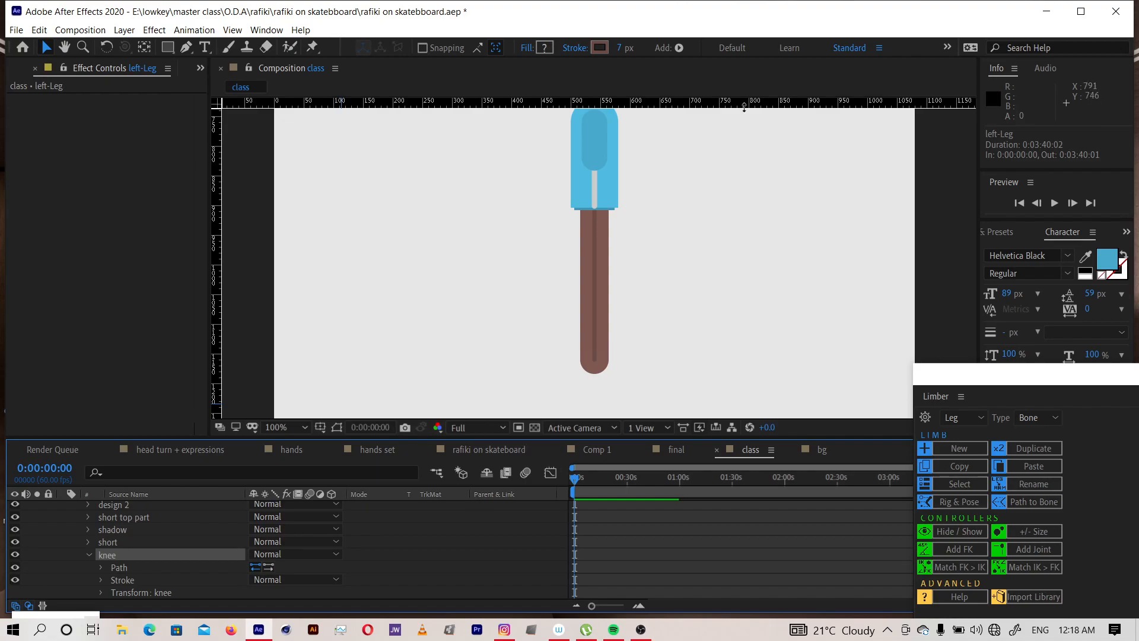
{"action": "left_click", "coordinate": [686, 47]}
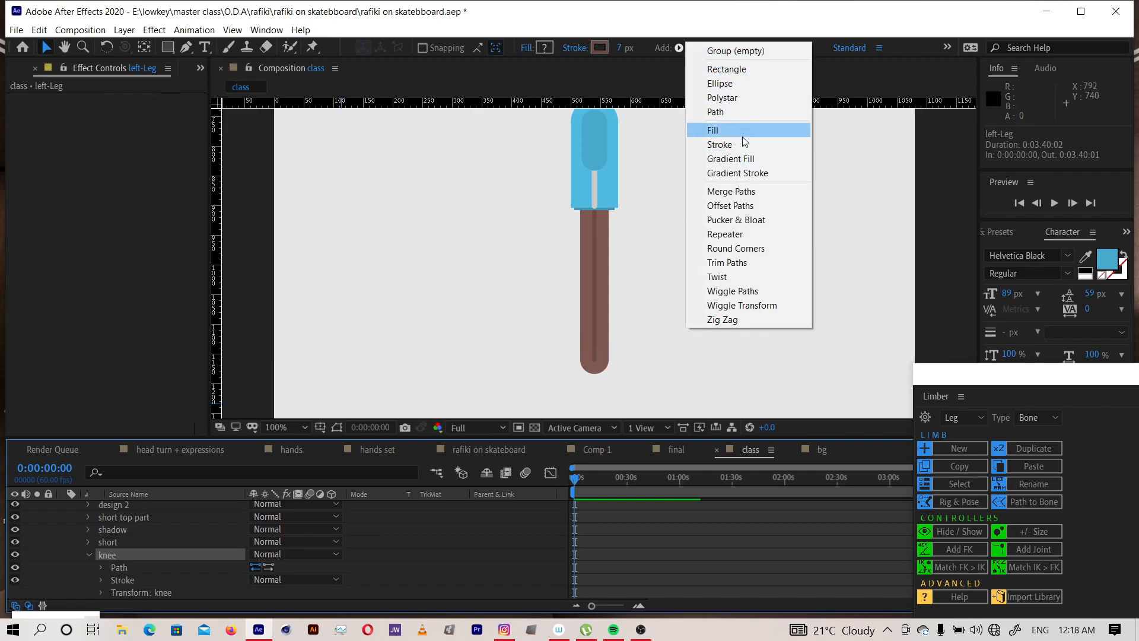
{"action": "left_click", "coordinate": [729, 263]}
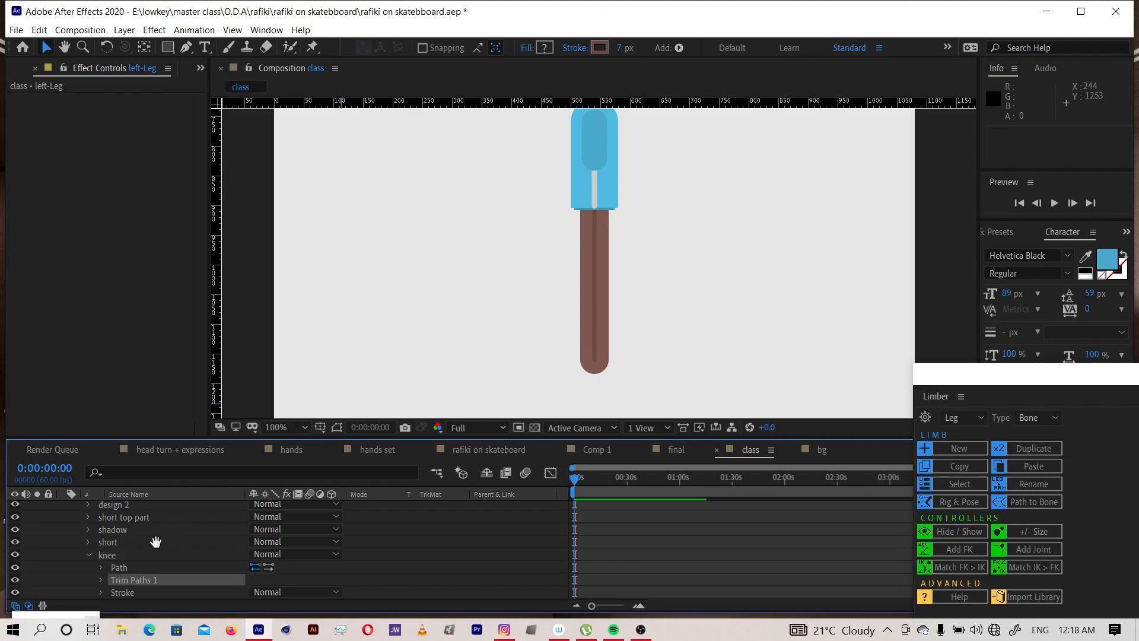
{"action": "scroll", "coordinate": [127, 537], "scroll_direction": "down", "scroll_amount": 1}
{"action": "left_click", "coordinate": [101, 556]}
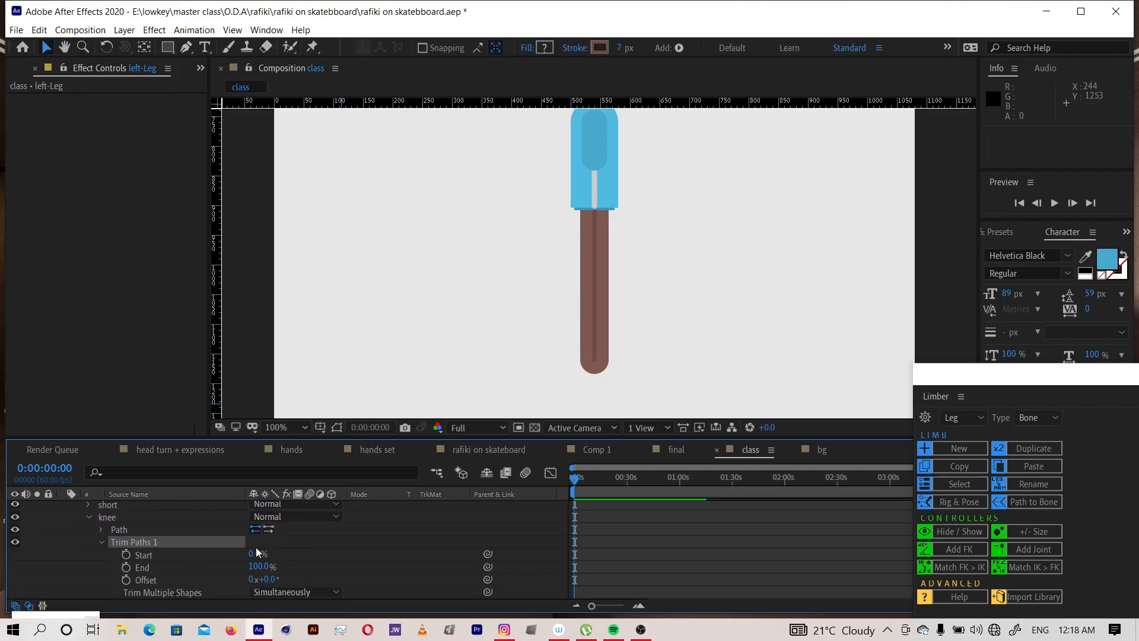
Trim the knee line to a 49% start and 54% end and move it toward the leg's left edge
{"action": "mouse_move", "coordinate": [254, 554]}
{"action": "left_mouse_down"}
{"action": "mouse_move", "coordinate": [284, 549]}
{"action": "mouse_move", "coordinate": [289, 562]}
{"action": "mouse_move", "coordinate": [227, 568]}
{"action": "left_mouse_up"}
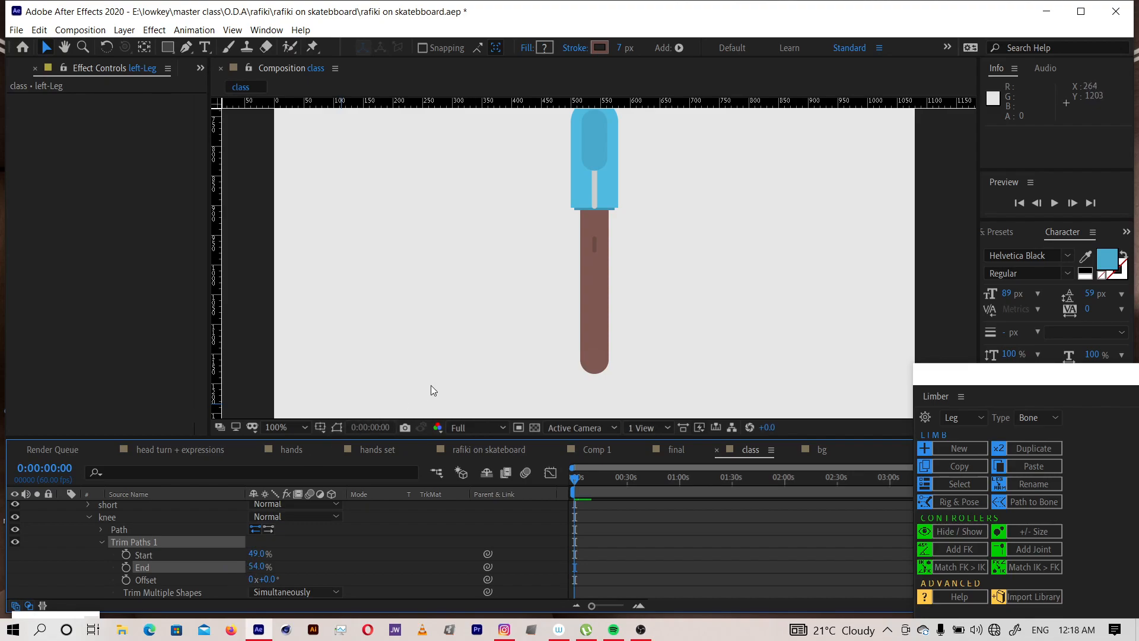
{"action": "key", "text": "shift+Left"}
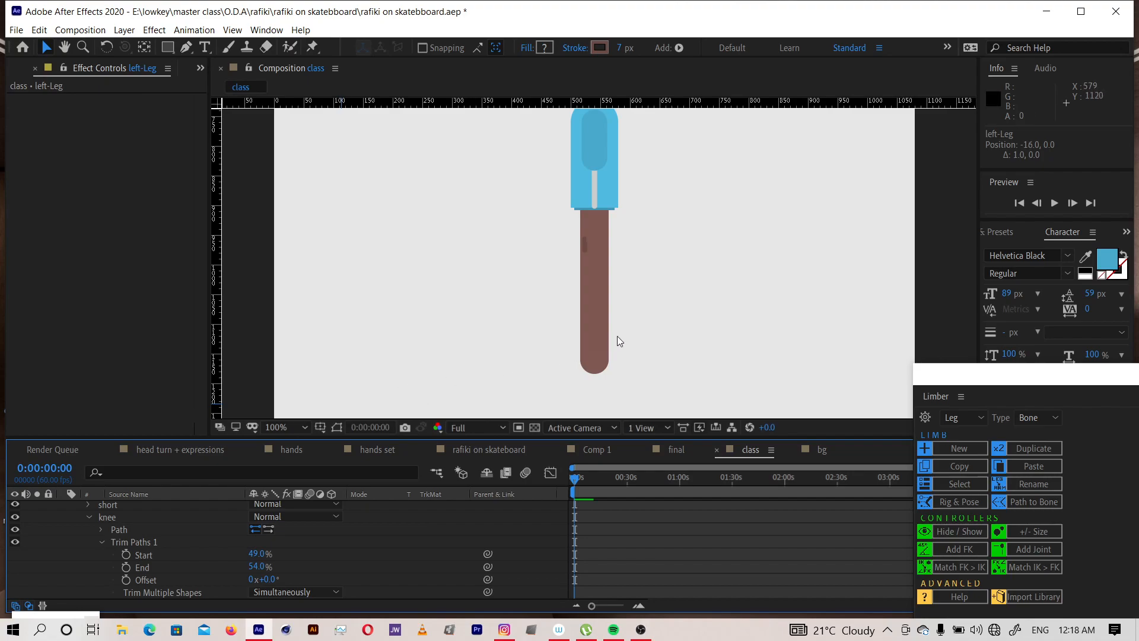
Compare the knee mark on the class leg with the finished character in the final composition
{"action": "left_click", "coordinate": [678, 450]}
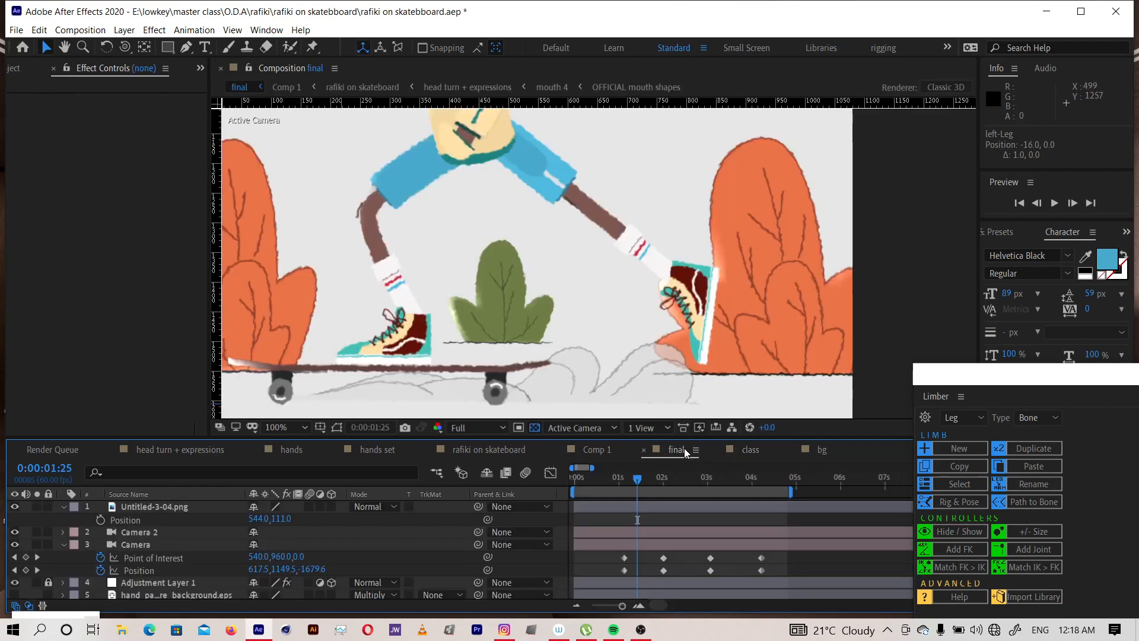
{"action": "left_click", "coordinate": [754, 451]}
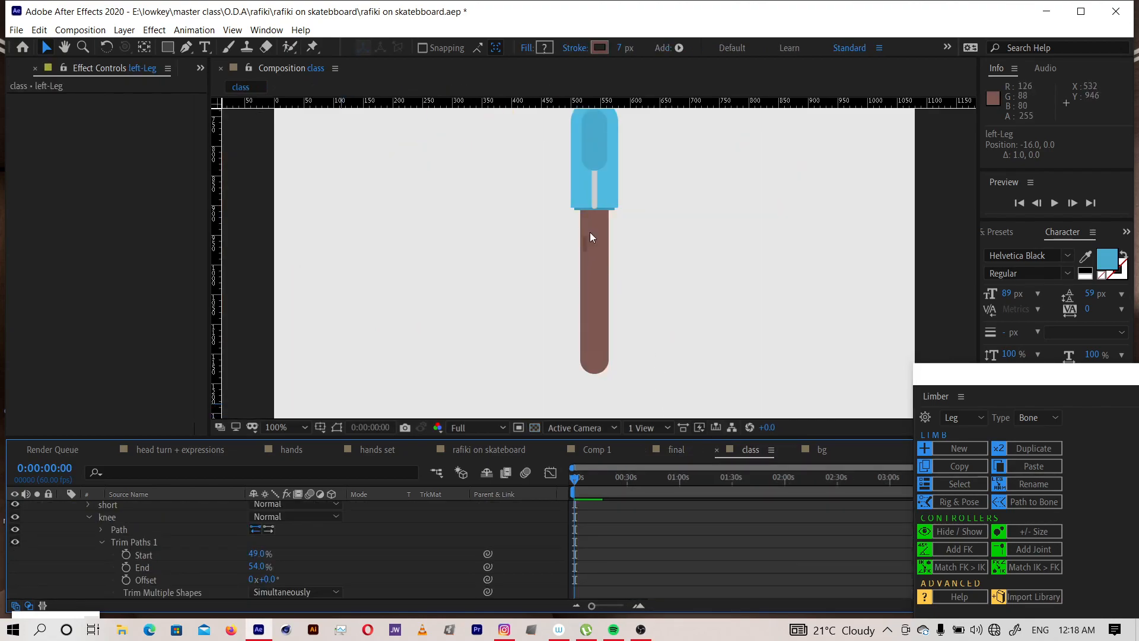
{"action": "left_click_drag", "start_coordinate": [609, 199], "coordinate": [604, 217]}
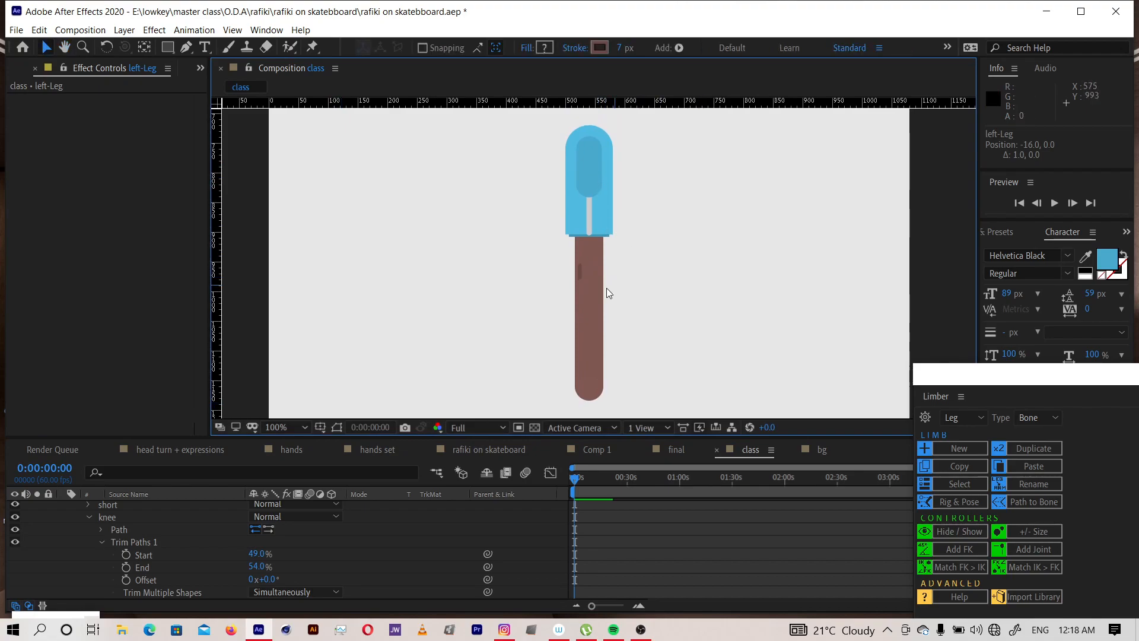
{"action": "left_click_drag", "start_coordinate": [581, 361], "coordinate": [596, 305]}
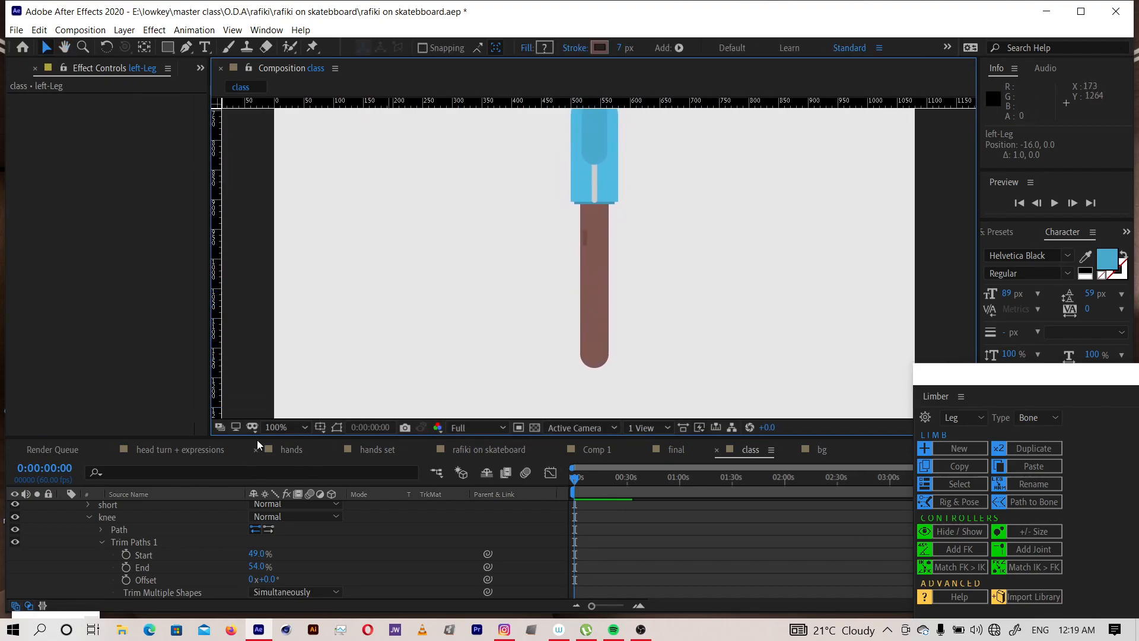
Collapse the knee group, duplicate the leg group and rename the copy as sock
{"action": "scroll", "coordinate": [100, 534], "scroll_direction": "up", "scroll_amount": 1}
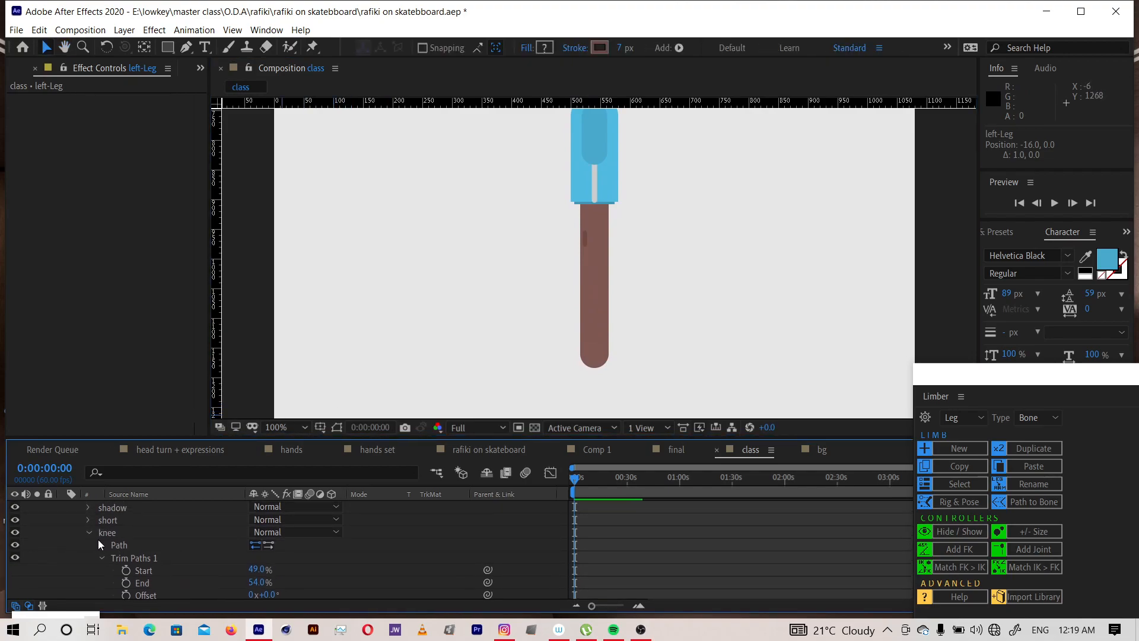
{"action": "left_click", "coordinate": [88, 532]}
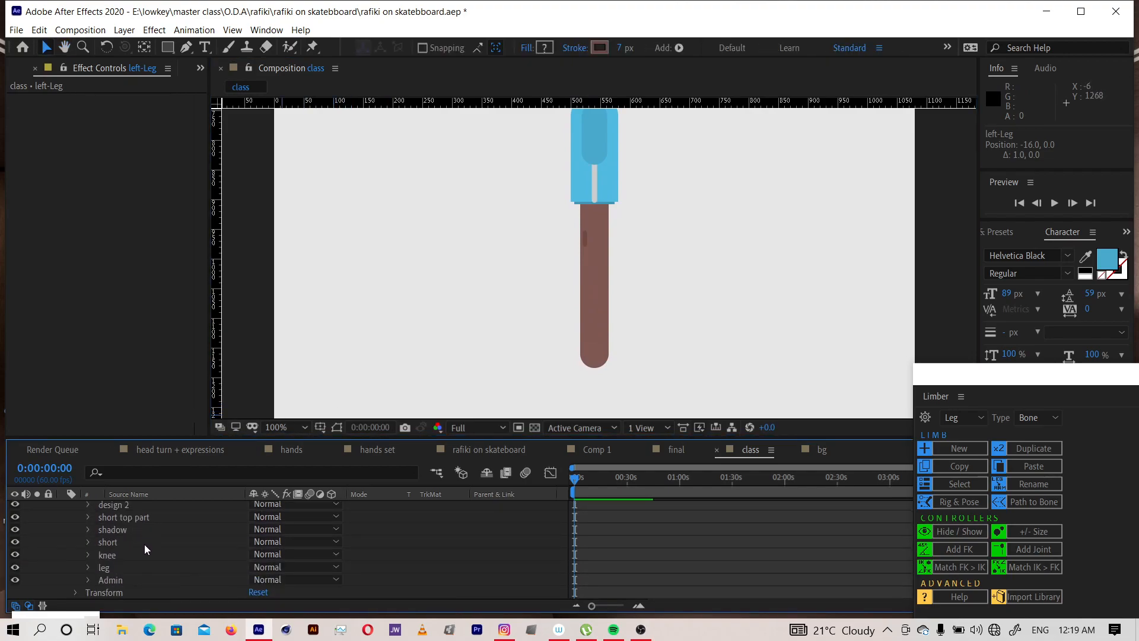
{"action": "left_click", "coordinate": [103, 567]}
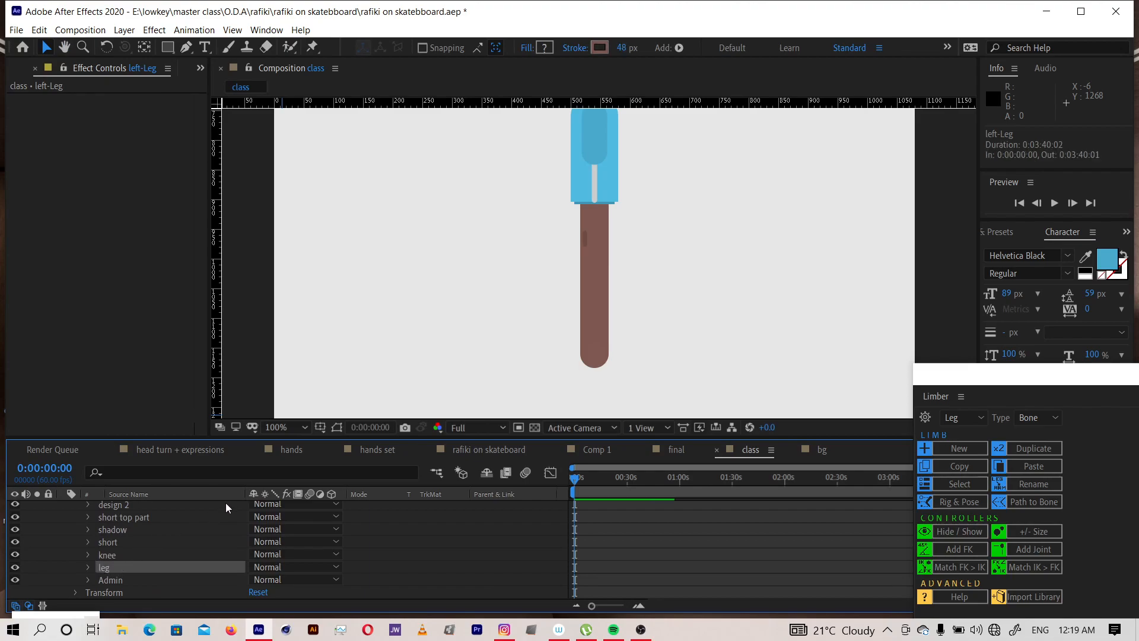
{"action": "key", "text": "ctrl+d"}
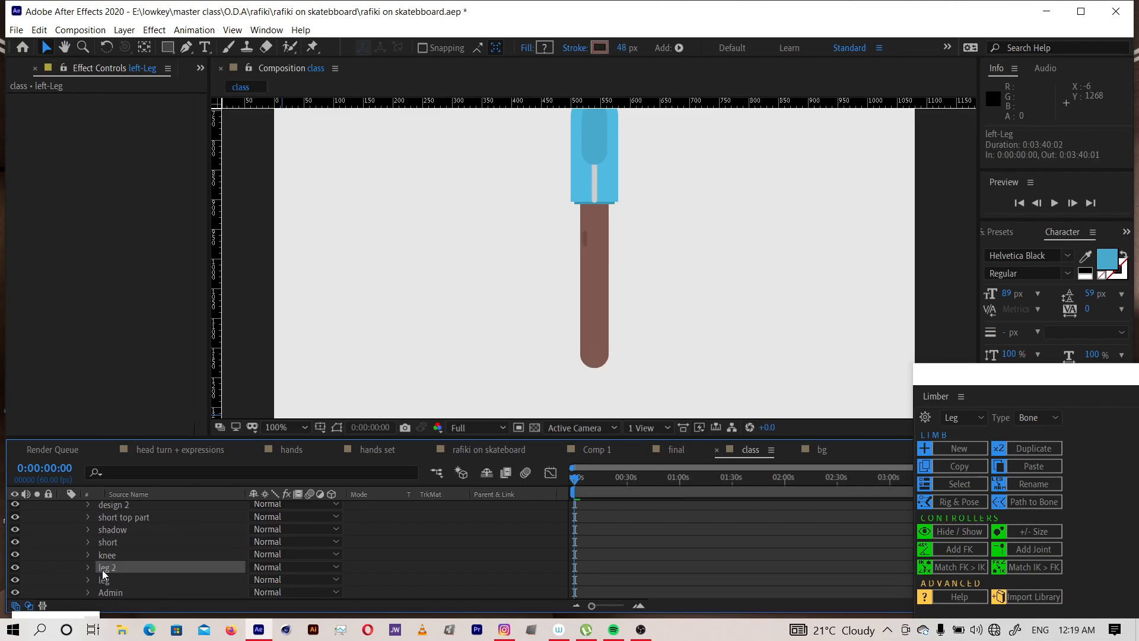
{"action": "key", "text": "Return"}
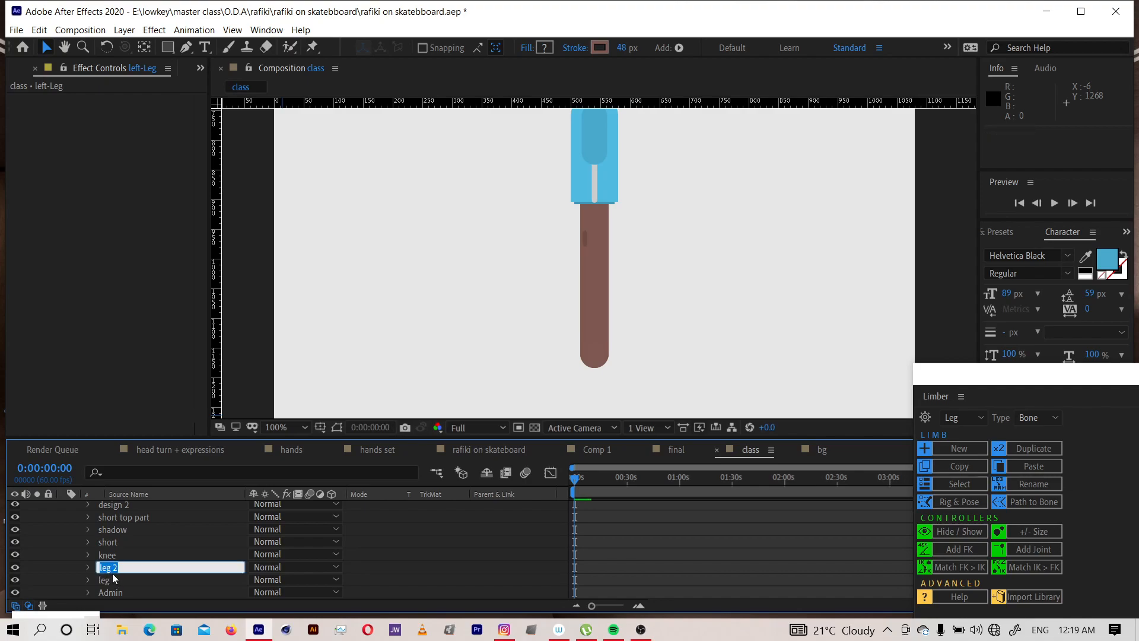
{"action": "type", "text": "sock"}
{"action": "key", "text": "Return"}
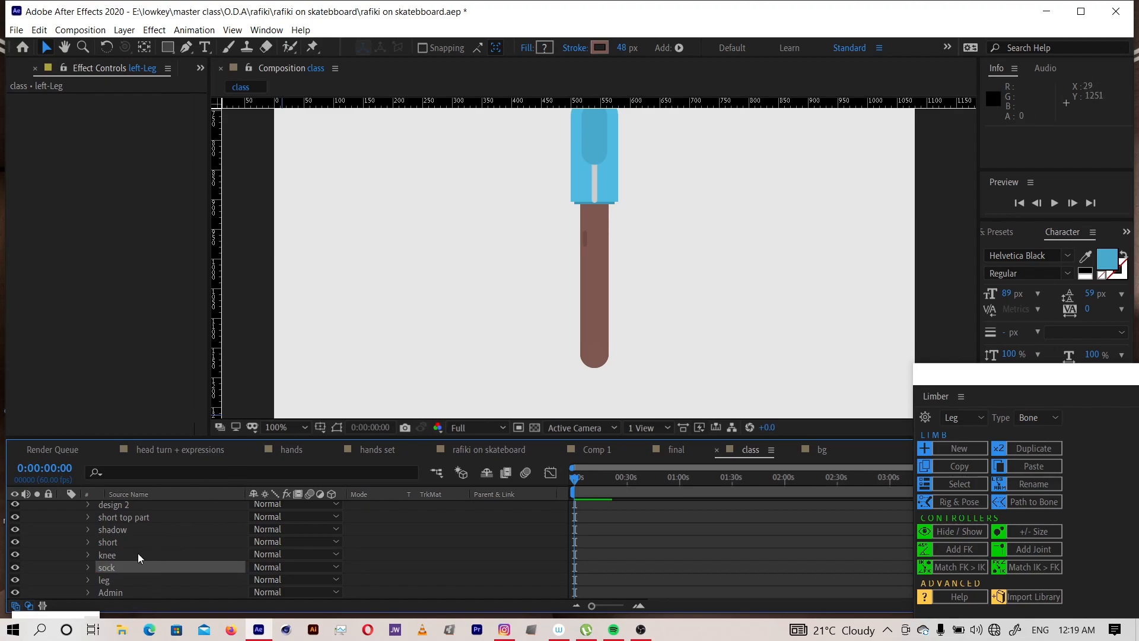
Set the sock group's stroke colour to the light pinkish grey DED6D7
{"action": "left_click", "coordinate": [600, 48]}
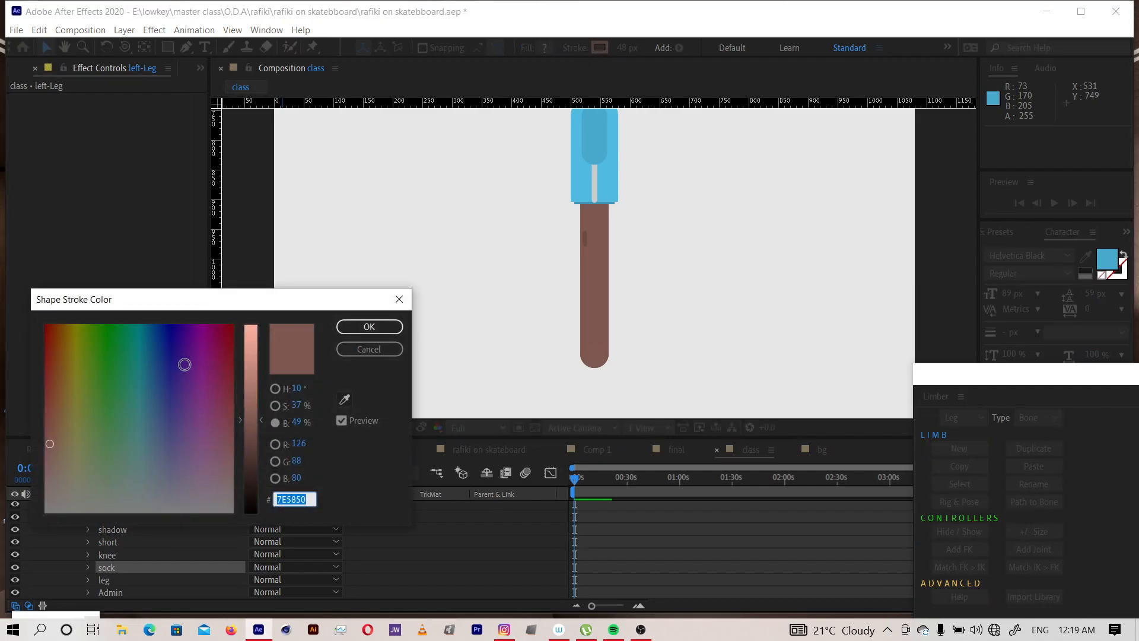
{"action": "left_click_drag", "start_coordinate": [251, 422], "coordinate": [253, 332]}
{"action": "mouse_move", "coordinate": [208, 499]}
{"action": "left_mouse_down"}
{"action": "mouse_move", "coordinate": [226, 509]}
{"action": "mouse_move", "coordinate": [227, 475]}
{"action": "mouse_move", "coordinate": [229, 507]}
{"action": "left_mouse_up"}
{"action": "mouse_move", "coordinate": [252, 335]}
{"action": "left_mouse_down"}
{"action": "mouse_move", "coordinate": [252, 357]}
{"action": "mouse_move", "coordinate": [254, 348]}
{"action": "left_mouse_up"}
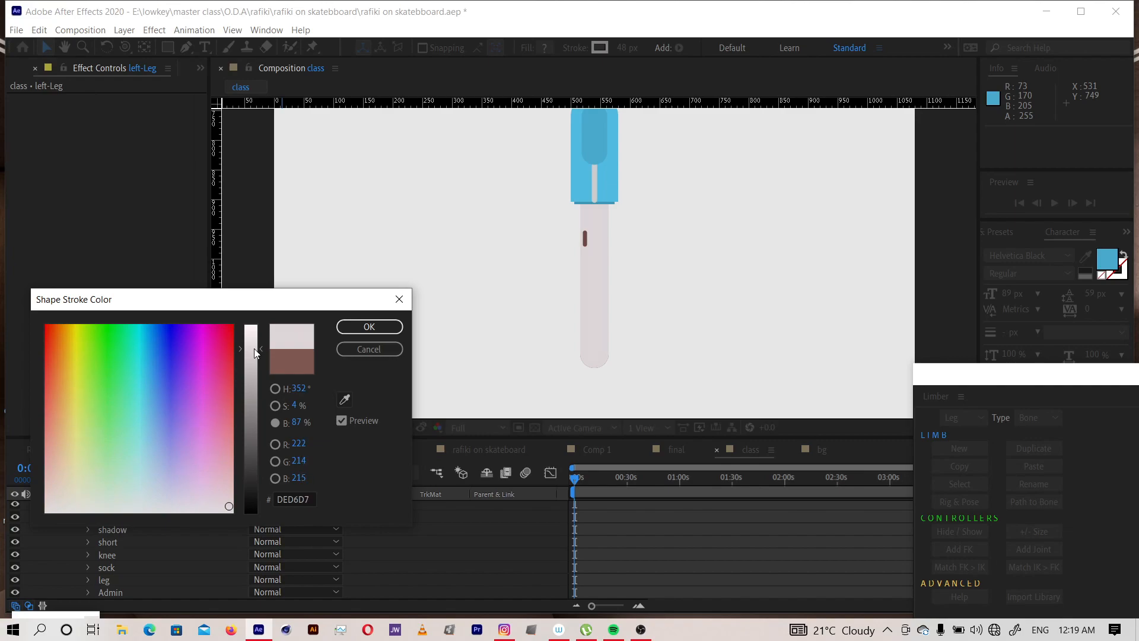
{"action": "left_click", "coordinate": [368, 327]}
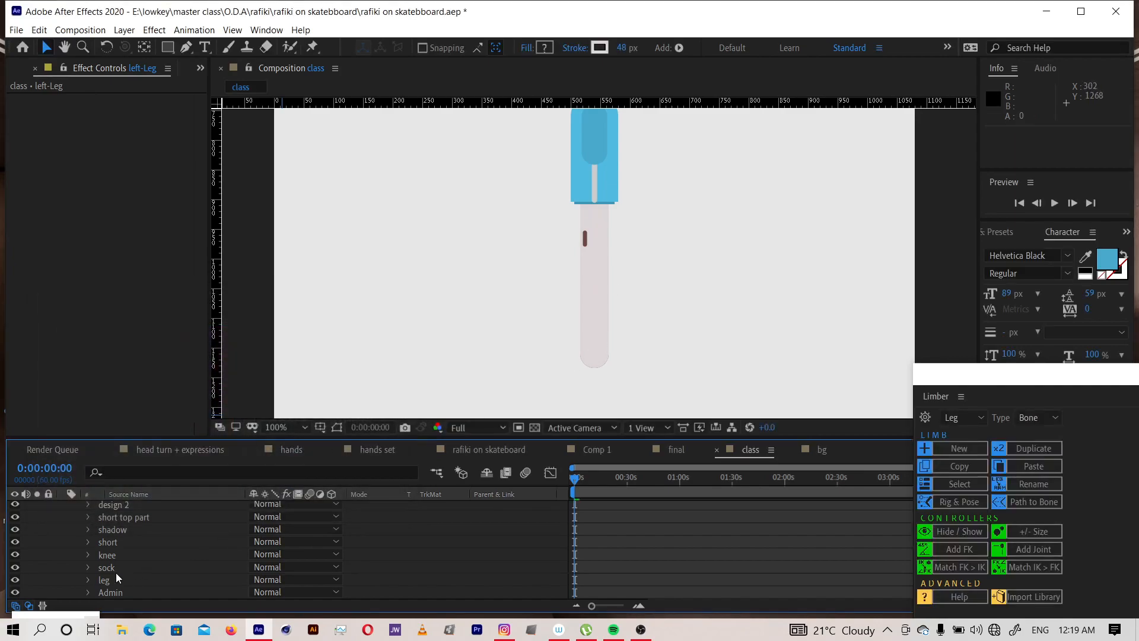
Add Trim Paths to the sock group and set its start to 67%
{"action": "left_click", "coordinate": [89, 556]}
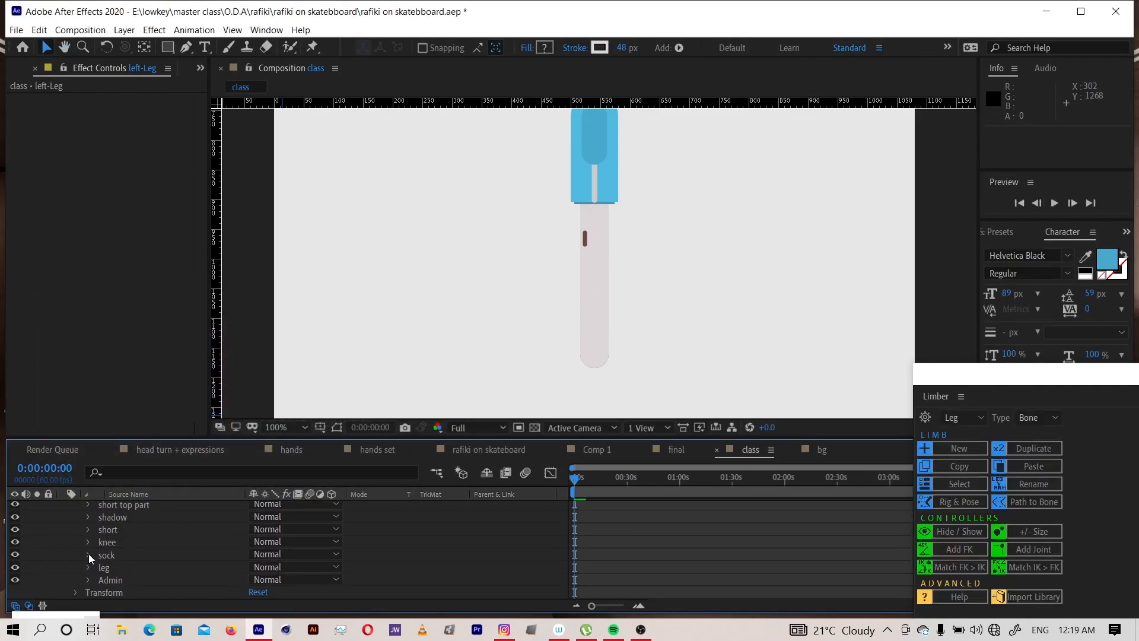
{"action": "scroll", "coordinate": [116, 568], "scroll_direction": "down", "scroll_amount": 2}
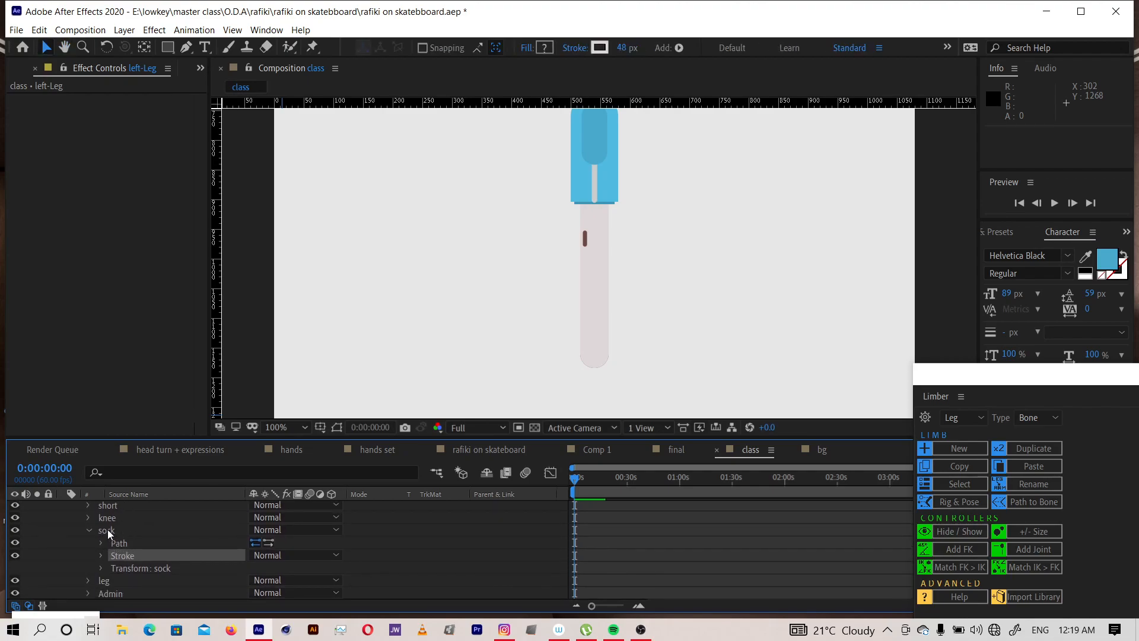
{"action": "left_click", "coordinate": [107, 530]}
{"action": "left_click", "coordinate": [680, 48]}
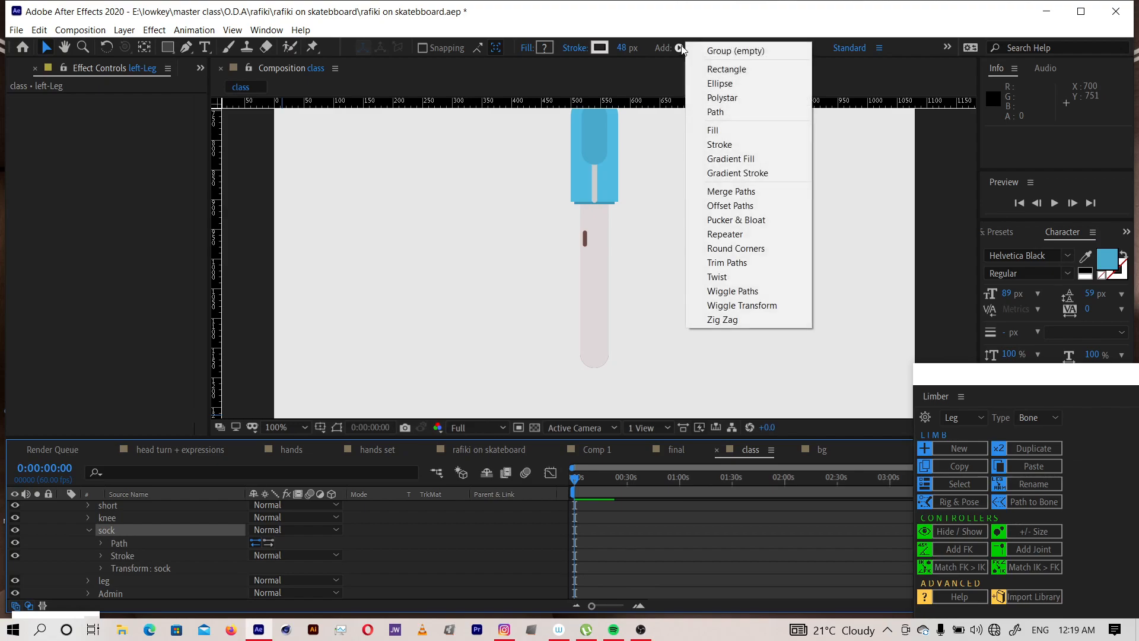
{"action": "left_click", "coordinate": [729, 265]}
{"action": "left_click", "coordinate": [101, 555]}
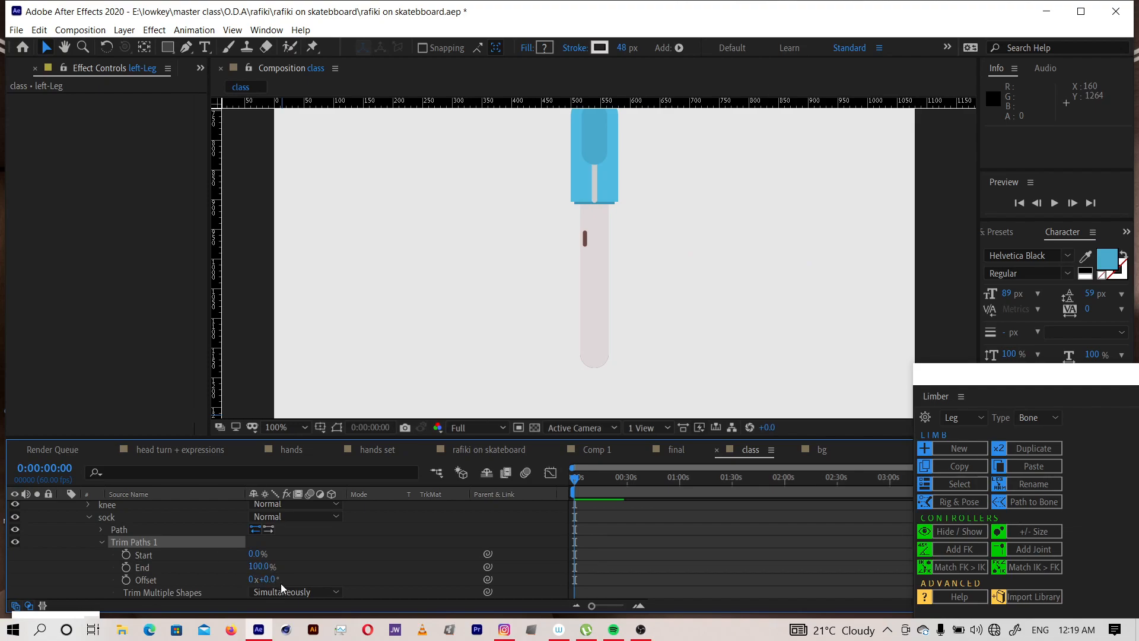
{"action": "left_click_drag", "start_coordinate": [258, 554], "coordinate": [294, 538]}
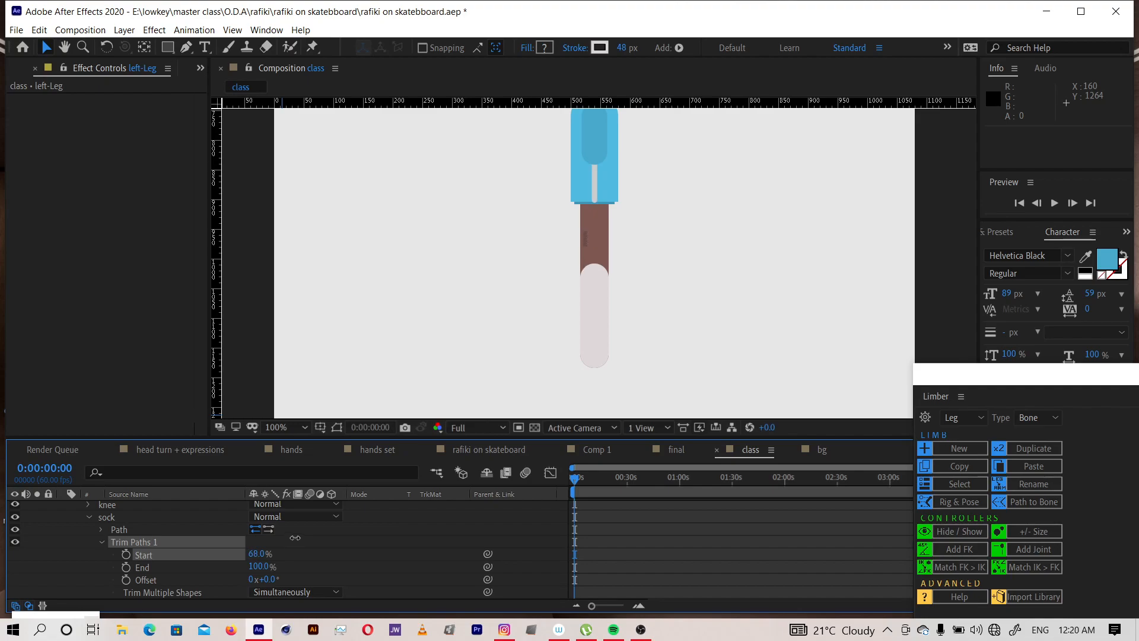
{"action": "left_click_drag", "start_coordinate": [295, 538], "coordinate": [293, 538]}
Set the sock stroke's line cap to Butt Cap and collapse the sock group
{"action": "left_click_drag", "start_coordinate": [169, 571], "coordinate": [141, 533]}
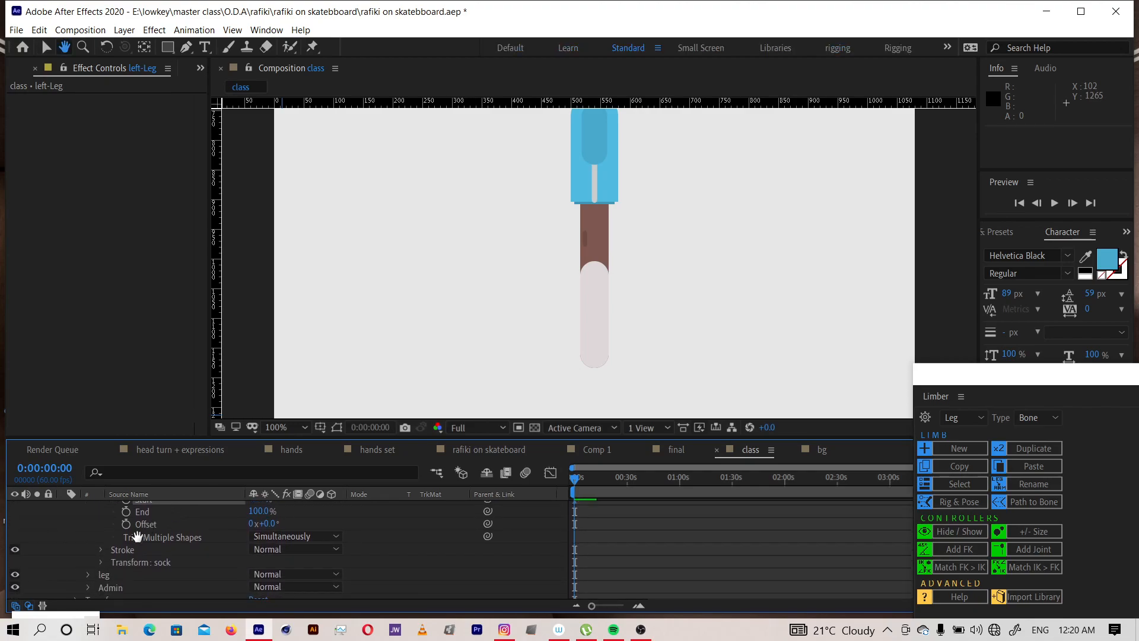
{"action": "left_click", "coordinate": [101, 549]}
{"action": "scroll", "coordinate": [127, 553], "scroll_direction": "down", "scroll_amount": 3}
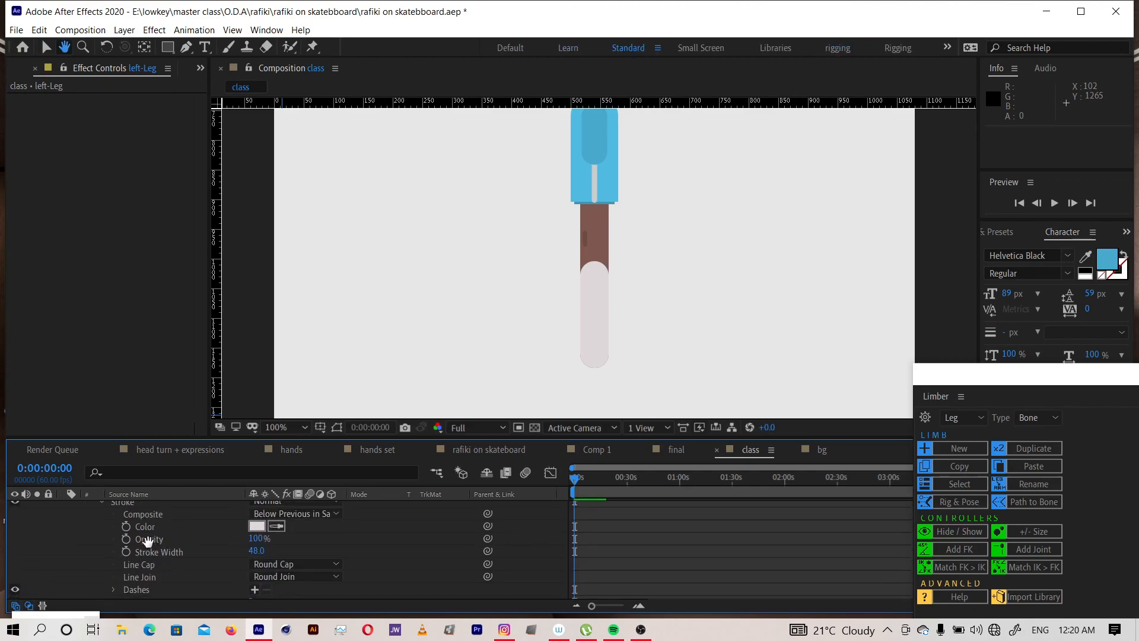
{"action": "left_click", "coordinate": [276, 564]}
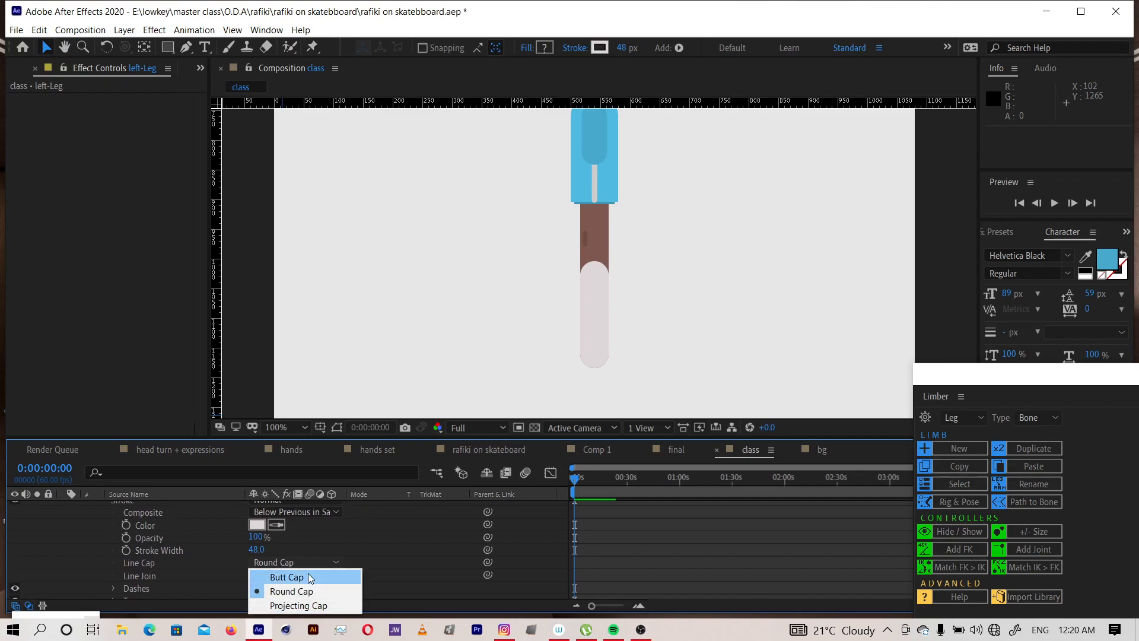
{"action": "left_click", "coordinate": [297, 576]}
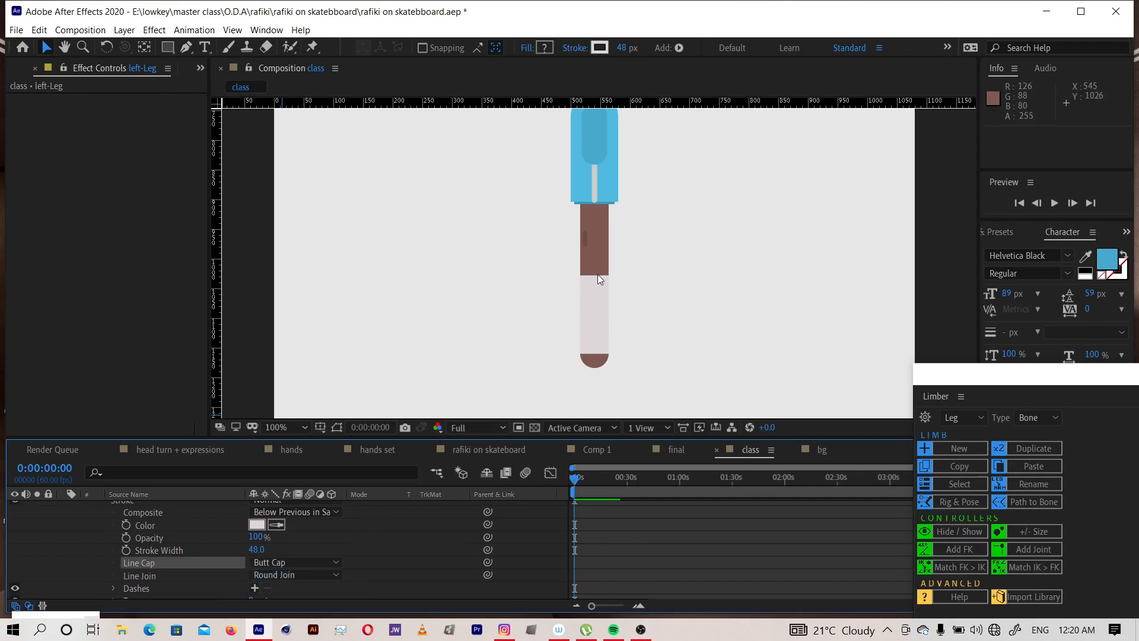
{"action": "left_click_drag", "start_coordinate": [172, 509], "coordinate": [161, 536]}
{"action": "scroll", "coordinate": [161, 536], "scroll_direction": "up", "scroll_amount": 5}
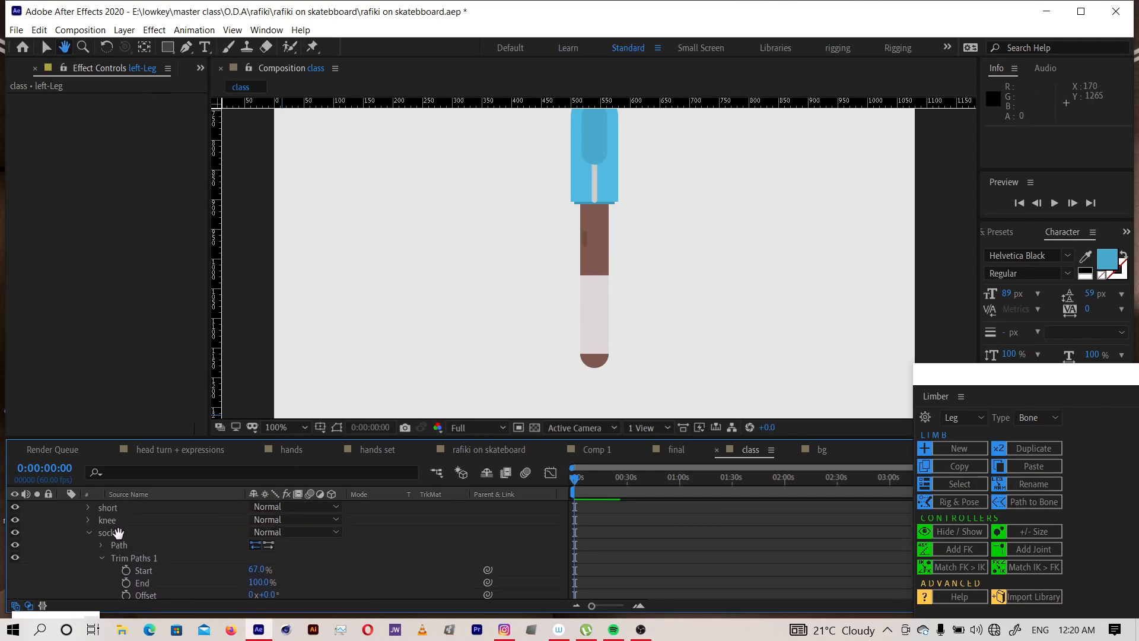
{"action": "key", "text": "v"}
{"action": "left_click", "coordinate": [89, 532]}
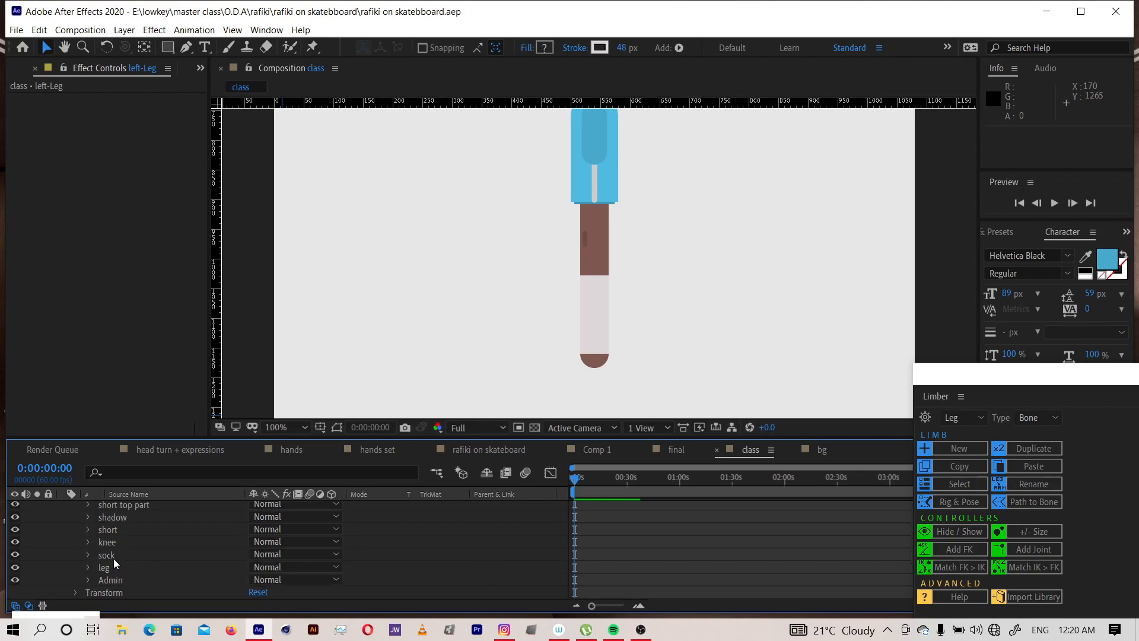
Duplicate the sock group and set the copy's stroke line cap to Round Cap
{"action": "left_click", "coordinate": [105, 555]}
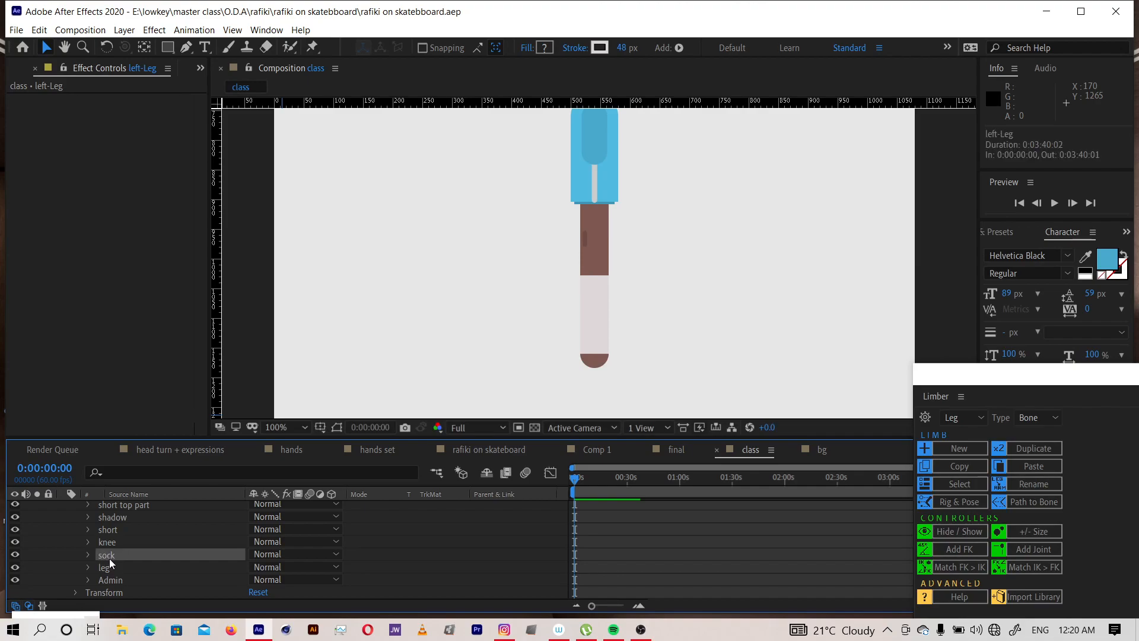
{"action": "key", "text": "ctrl+d"}
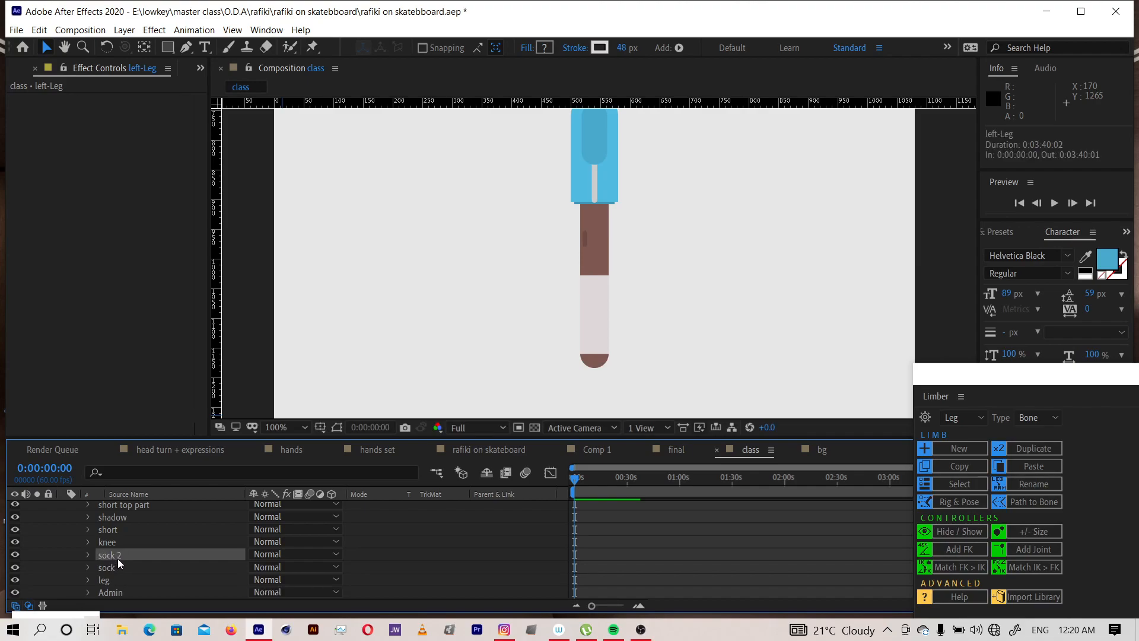
{"action": "left_click", "coordinate": [88, 555]}
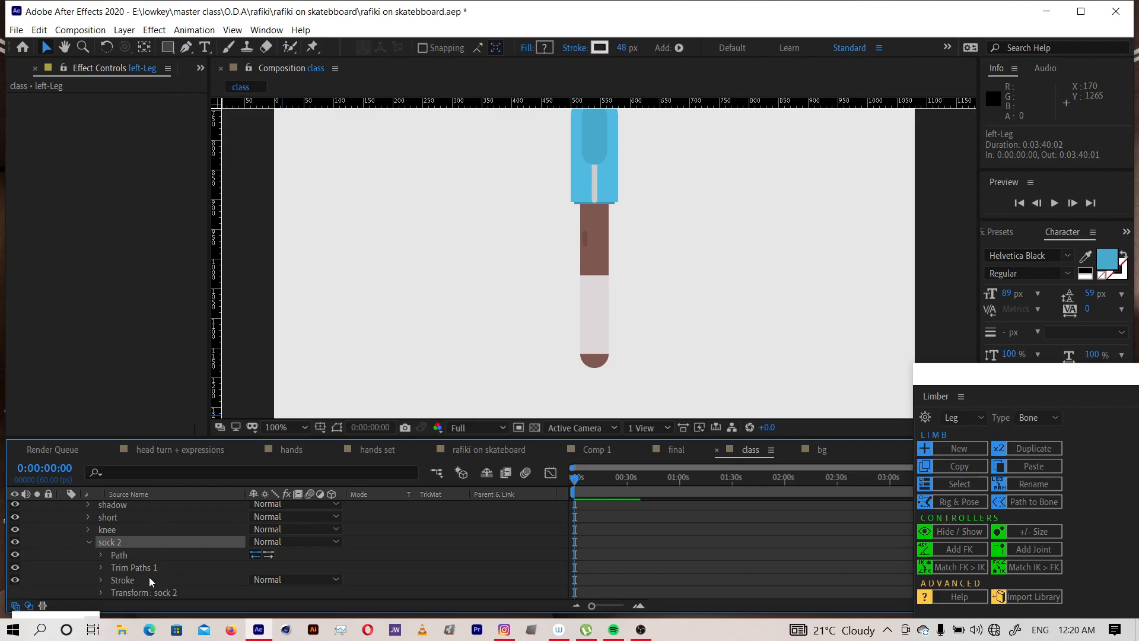
{"action": "left_click", "coordinate": [101, 580]}
{"action": "scroll", "coordinate": [102, 560], "scroll_direction": "down", "scroll_amount": 2}
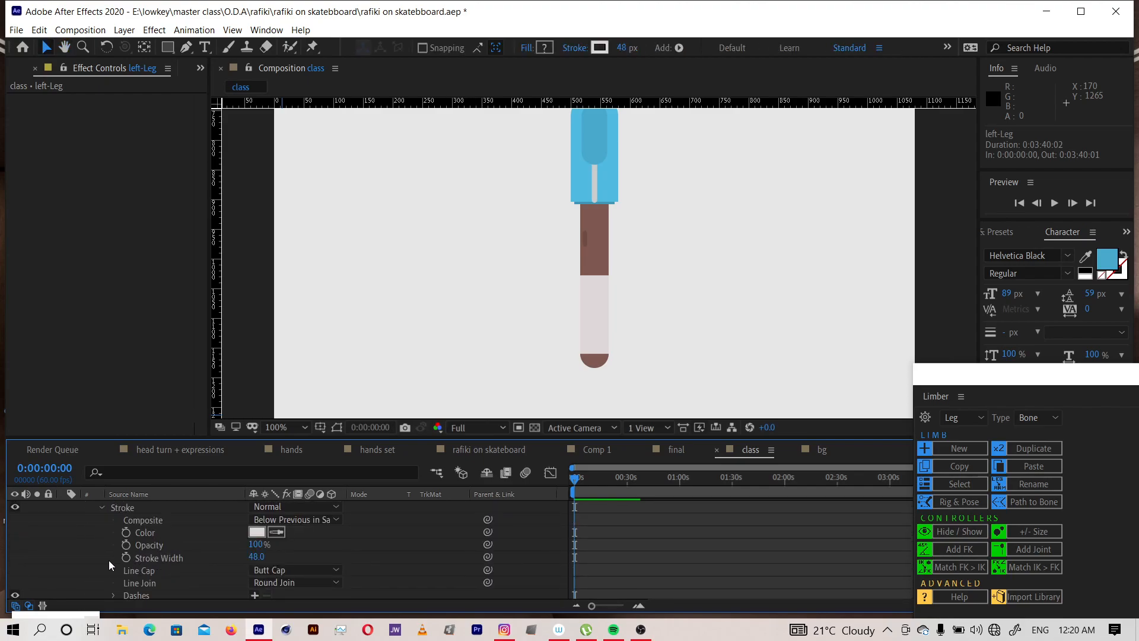
{"action": "left_click", "coordinate": [270, 571]}
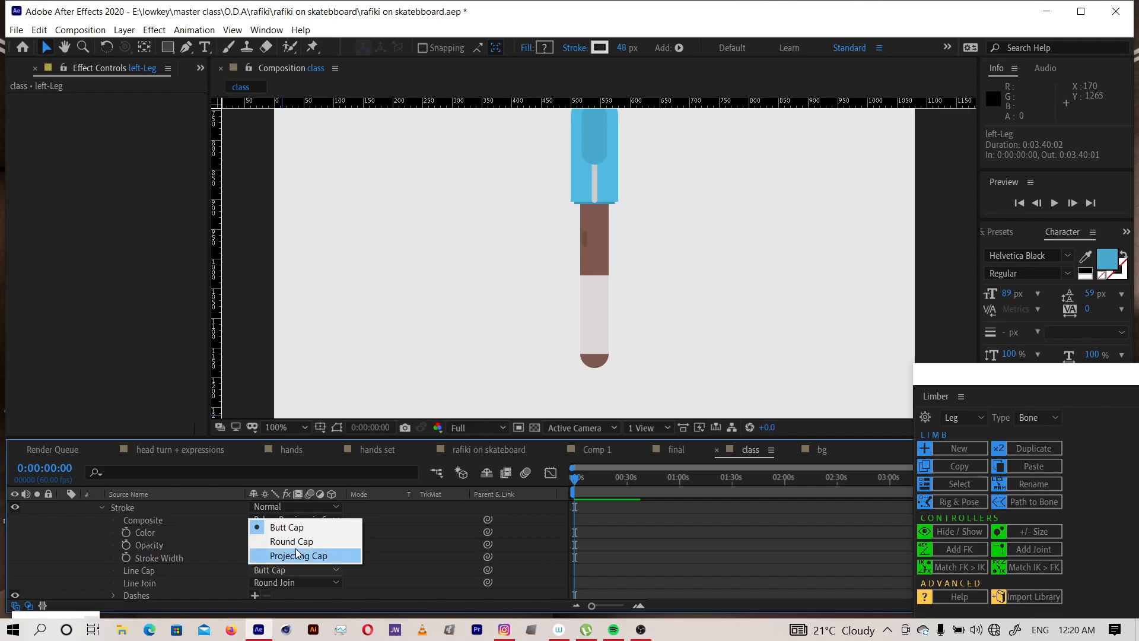
{"action": "left_click", "coordinate": [296, 543]}
{"action": "key", "text": "h"}
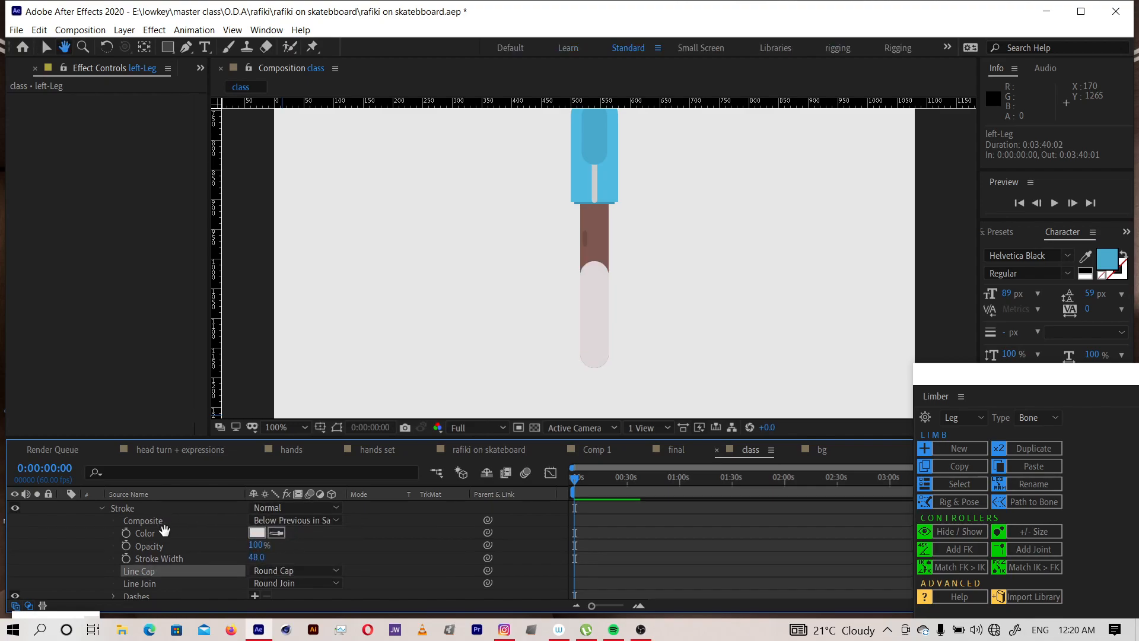
{"action": "scroll", "coordinate": [167, 556], "scroll_direction": "up", "scroll_amount": 2}
{"action": "key", "text": "v"}
{"action": "left_click", "coordinate": [102, 539]}
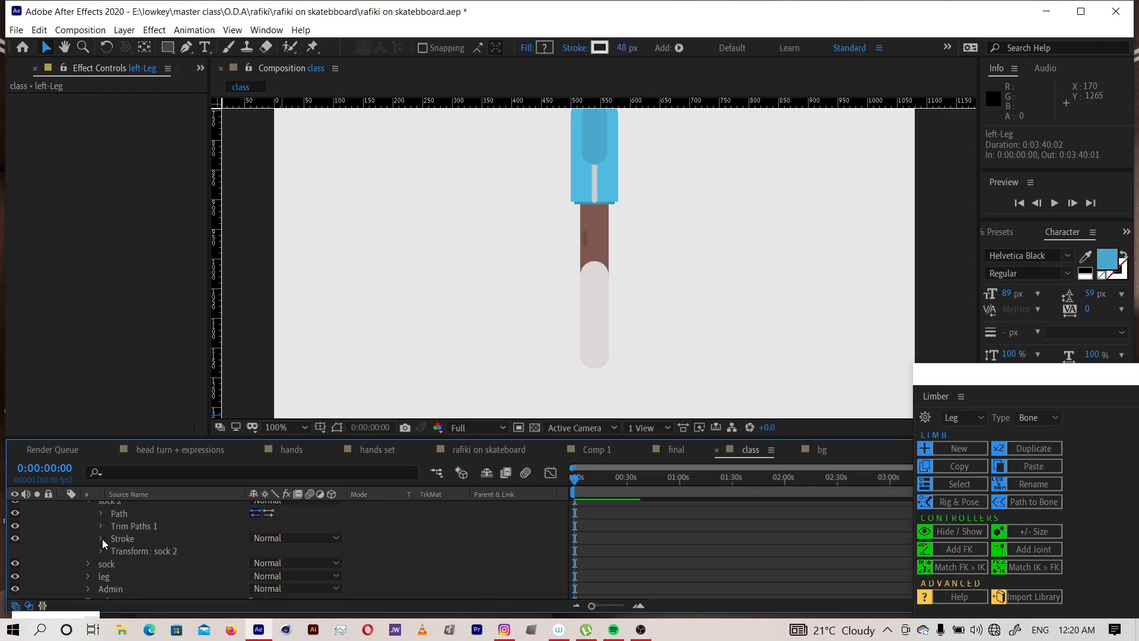
Set the sock copy's trim start to 98%, hiding the original sock while adjusting and showing it again
{"action": "scroll", "coordinate": [115, 530], "scroll_direction": "up", "scroll_amount": 1}
{"action": "left_click", "coordinate": [102, 541]}
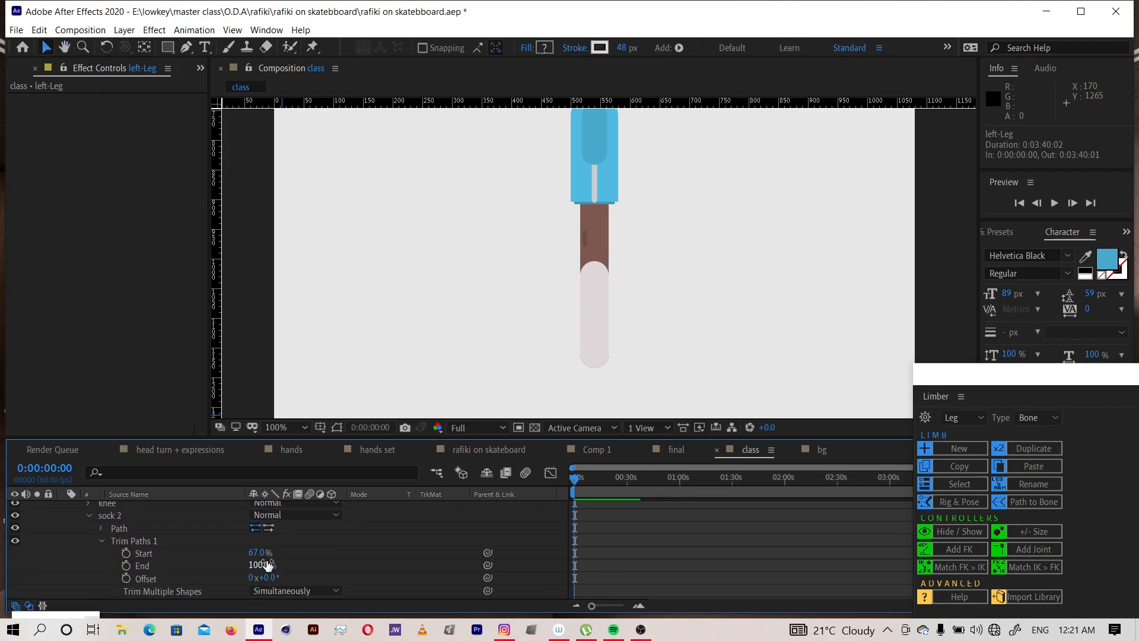
{"action": "left_click_drag", "start_coordinate": [259, 553], "coordinate": [270, 541]}
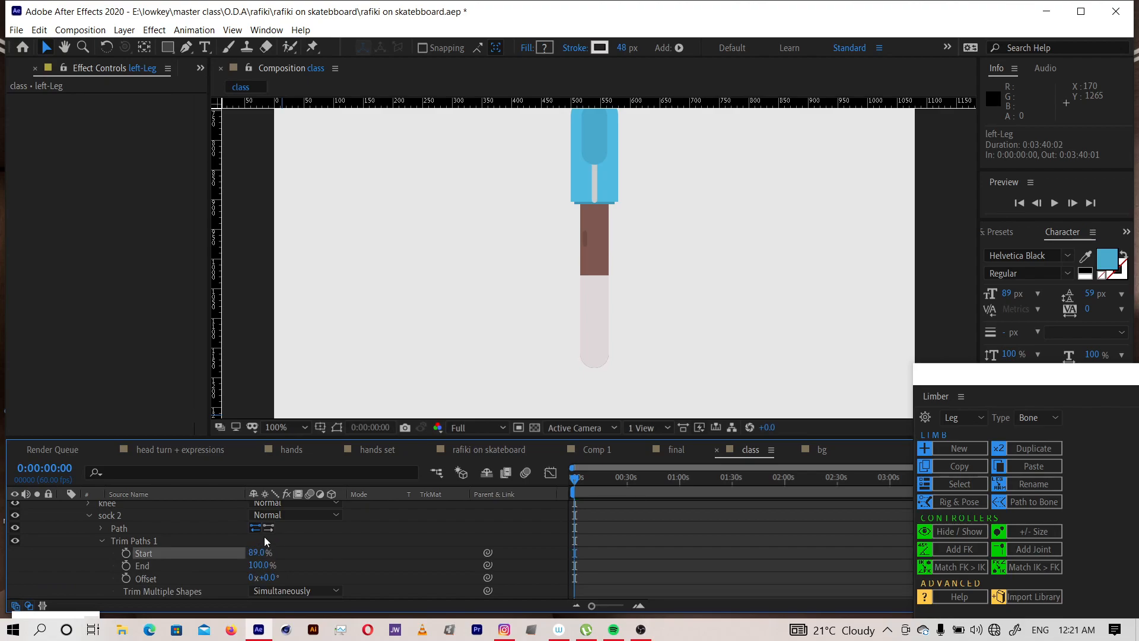
{"action": "left_click", "coordinate": [89, 516]}
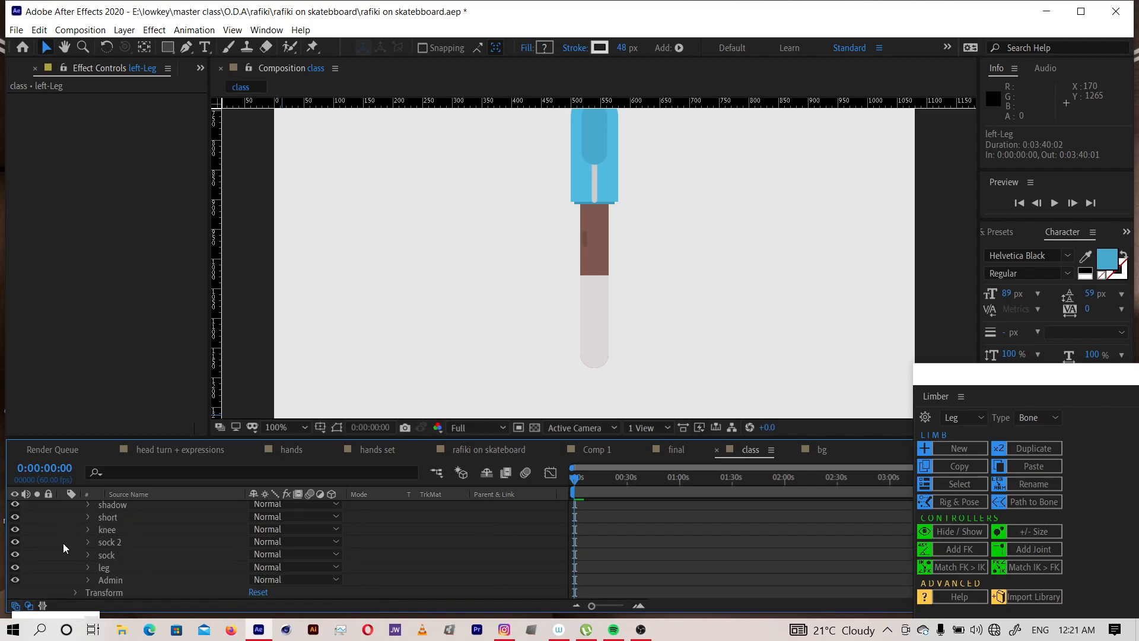
{"action": "left_click", "coordinate": [16, 554]}
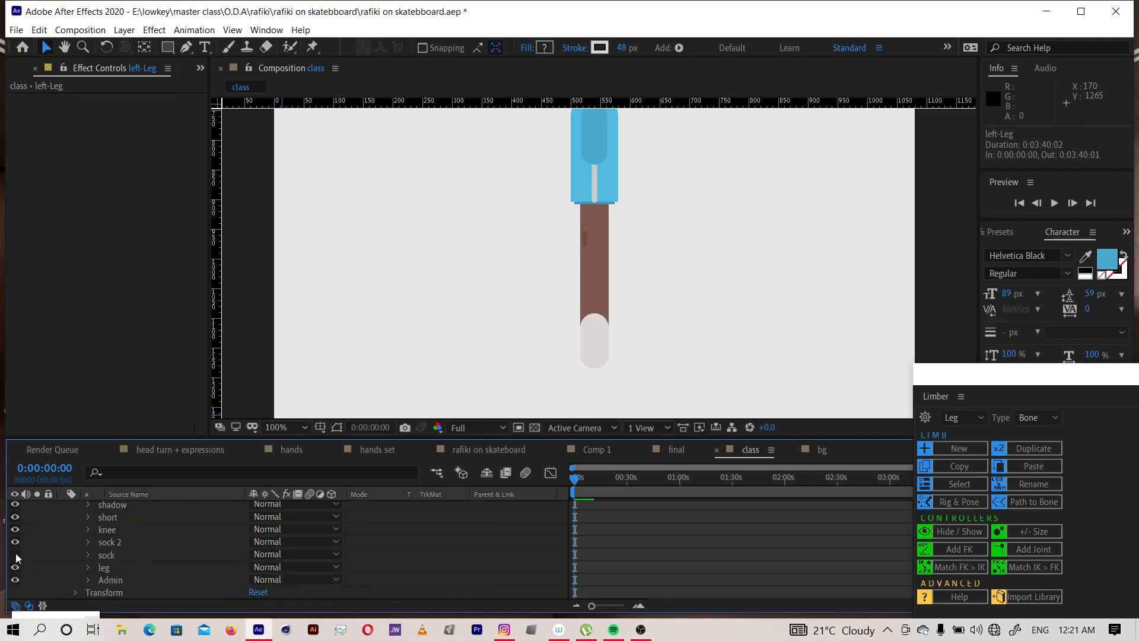
{"action": "left_click", "coordinate": [88, 542]}
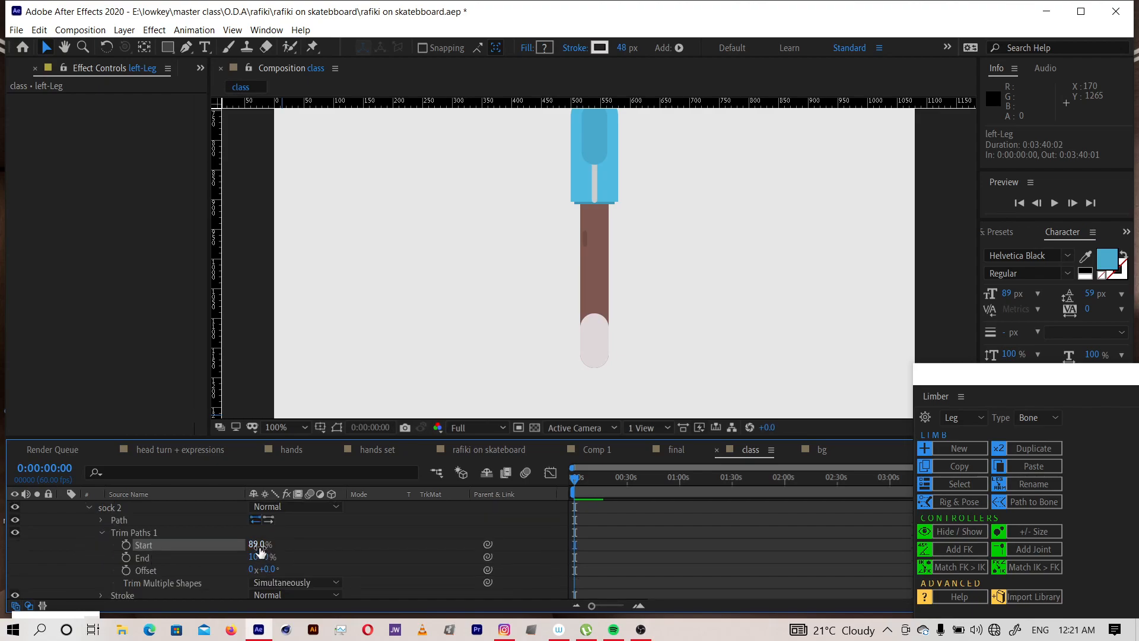
{"action": "left_click_drag", "start_coordinate": [259, 541], "coordinate": [261, 539]}
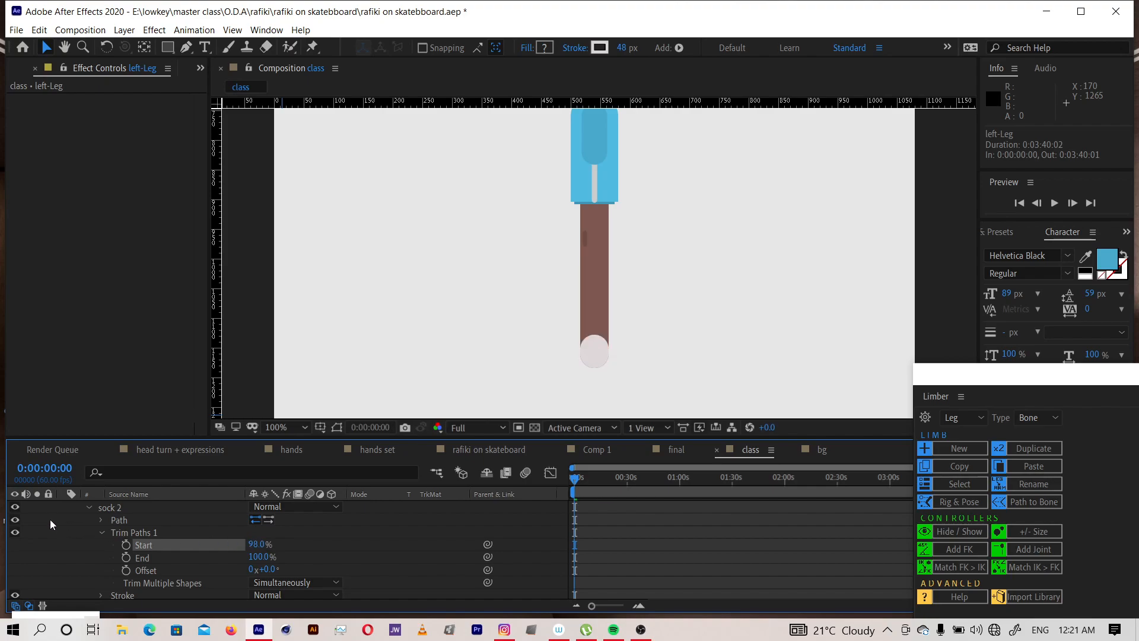
{"action": "left_click", "coordinate": [102, 532]}
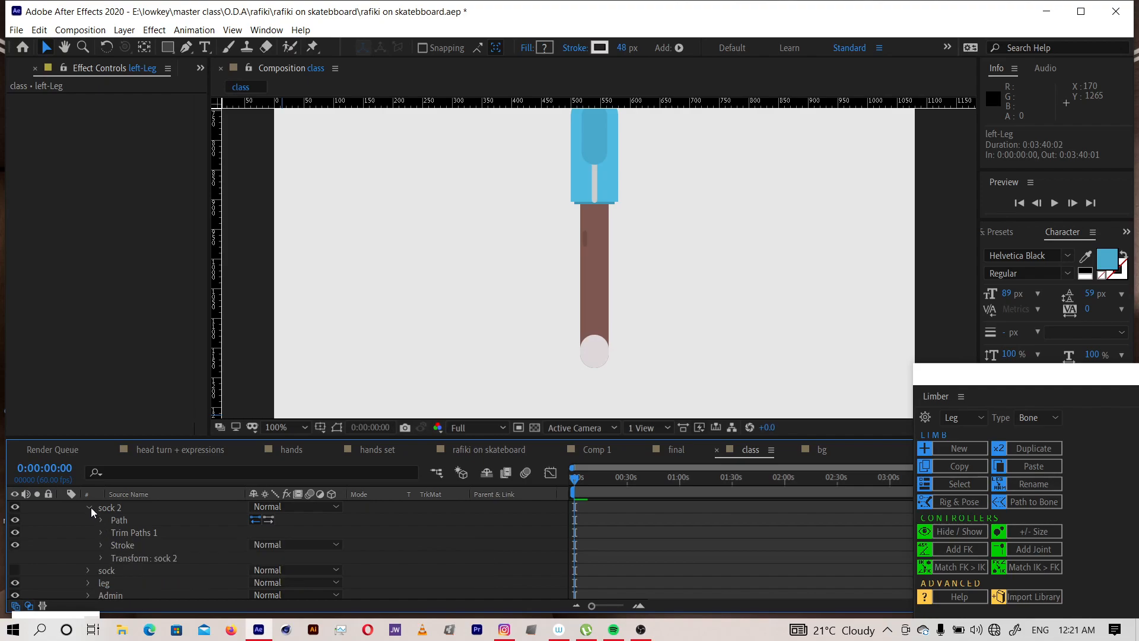
{"action": "left_click", "coordinate": [89, 508]}
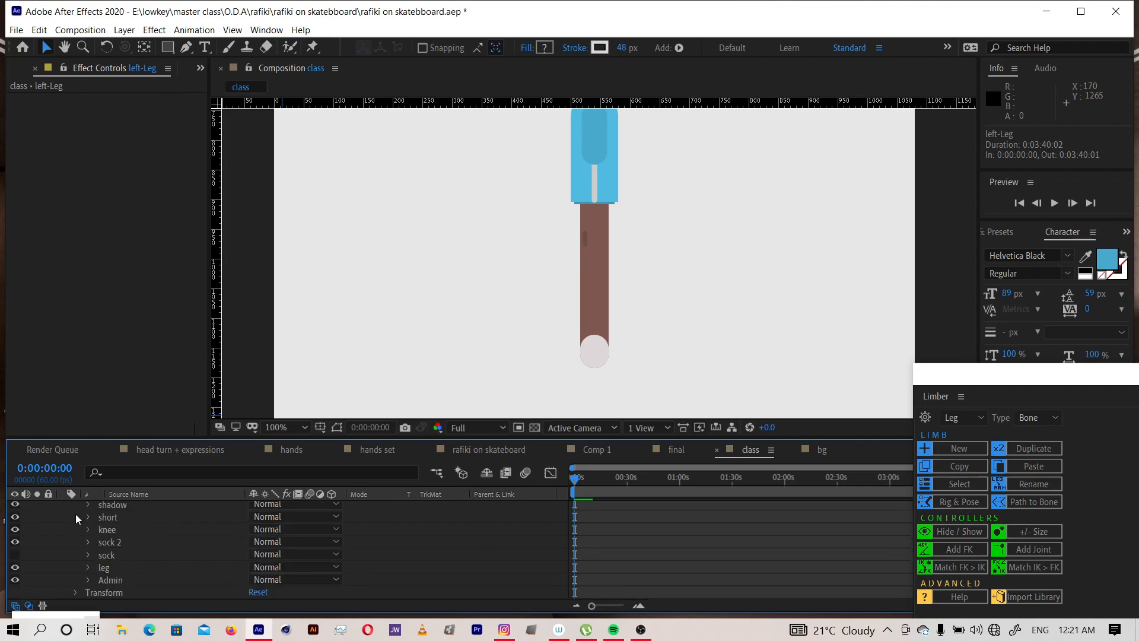
{"action": "left_click", "coordinate": [15, 554]}
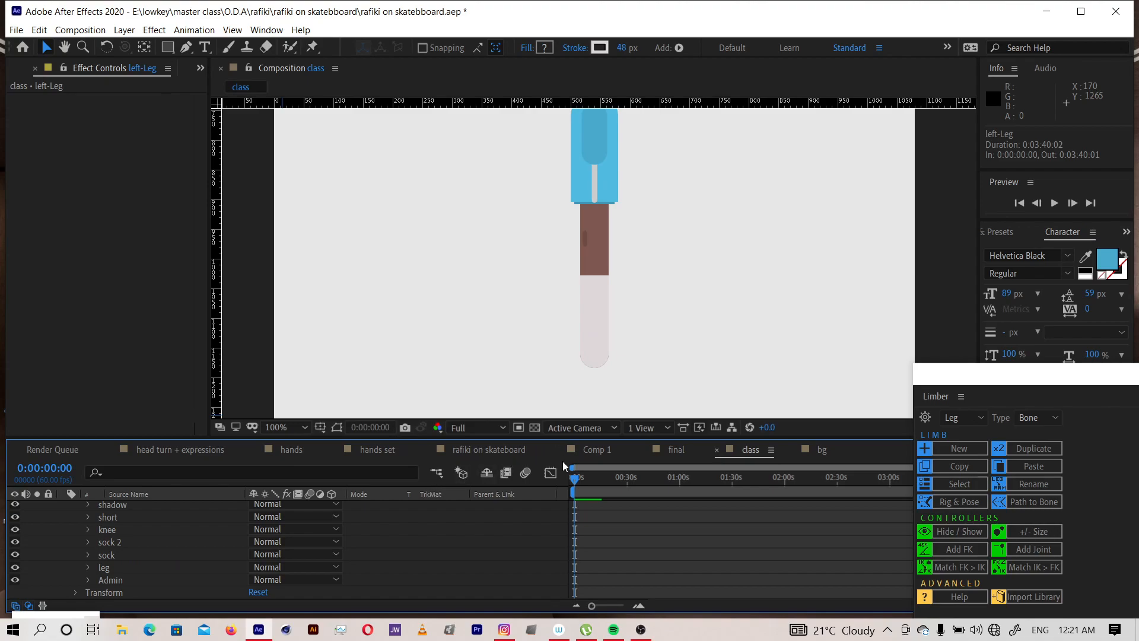
Examine the striped sock on the finished character in the final composition and return to the class composition
{"action": "left_click", "coordinate": [678, 451]}
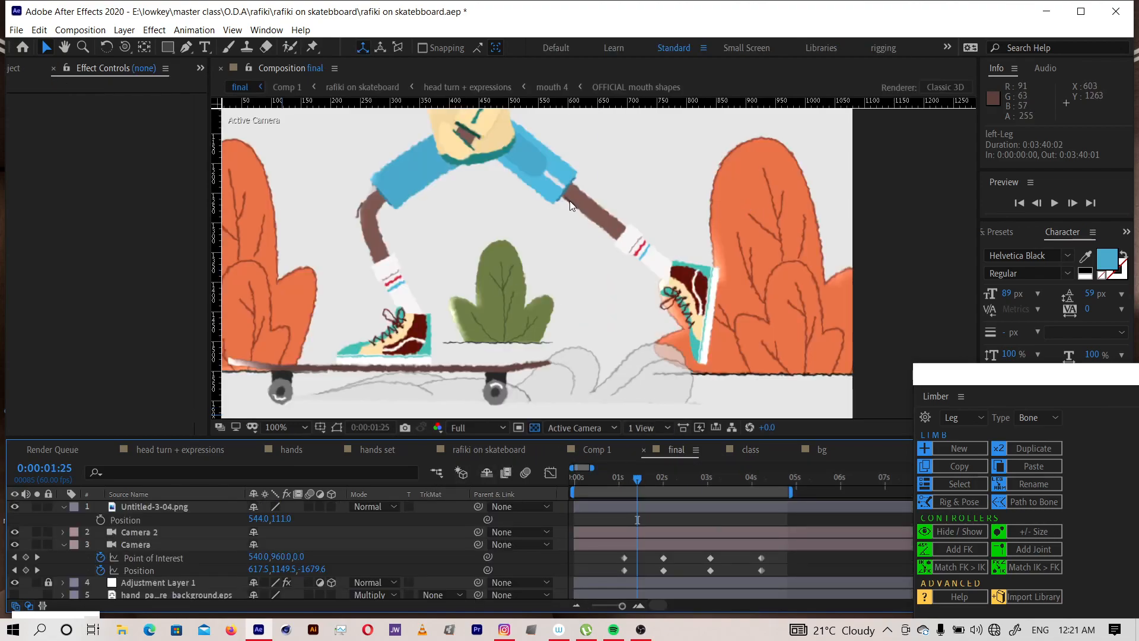
{"action": "scroll", "coordinate": [570, 205], "scroll_direction": "up", "scroll_amount": 2}
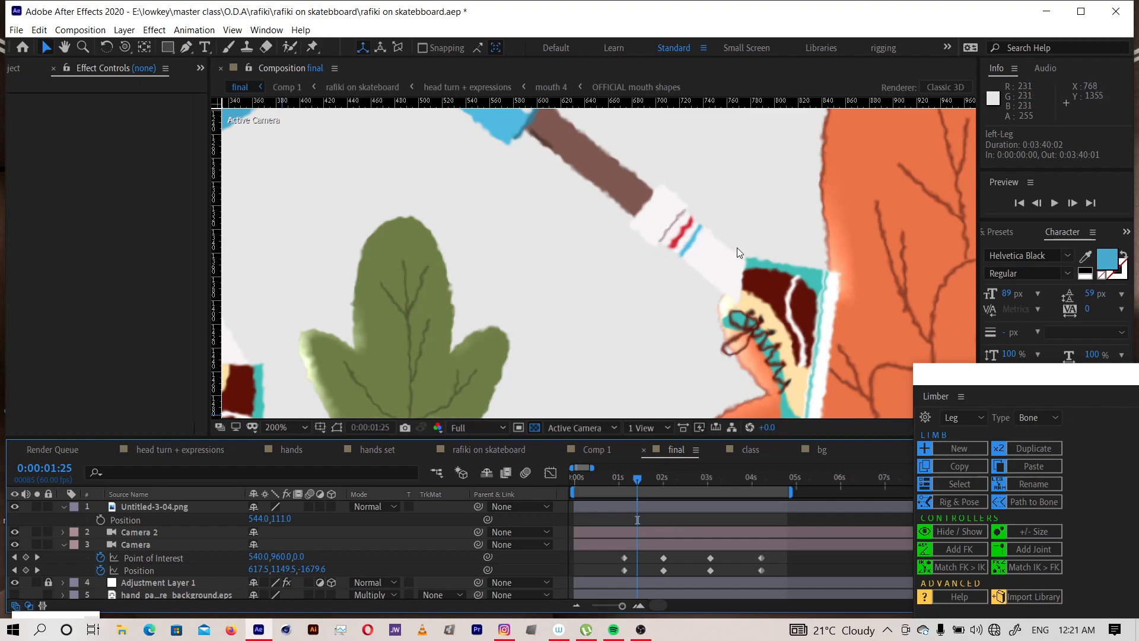
{"action": "left_click", "coordinate": [752, 450]}
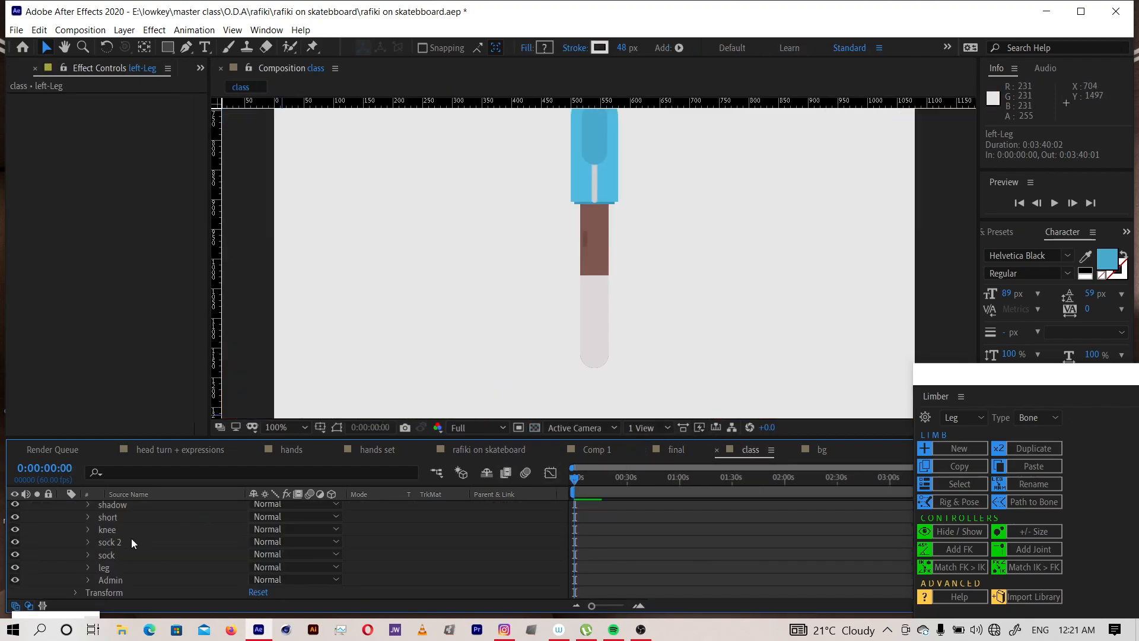
Duplicate the original sock group in the left-Leg layer and expand the copy's properties
{"action": "left_click", "coordinate": [105, 546]}
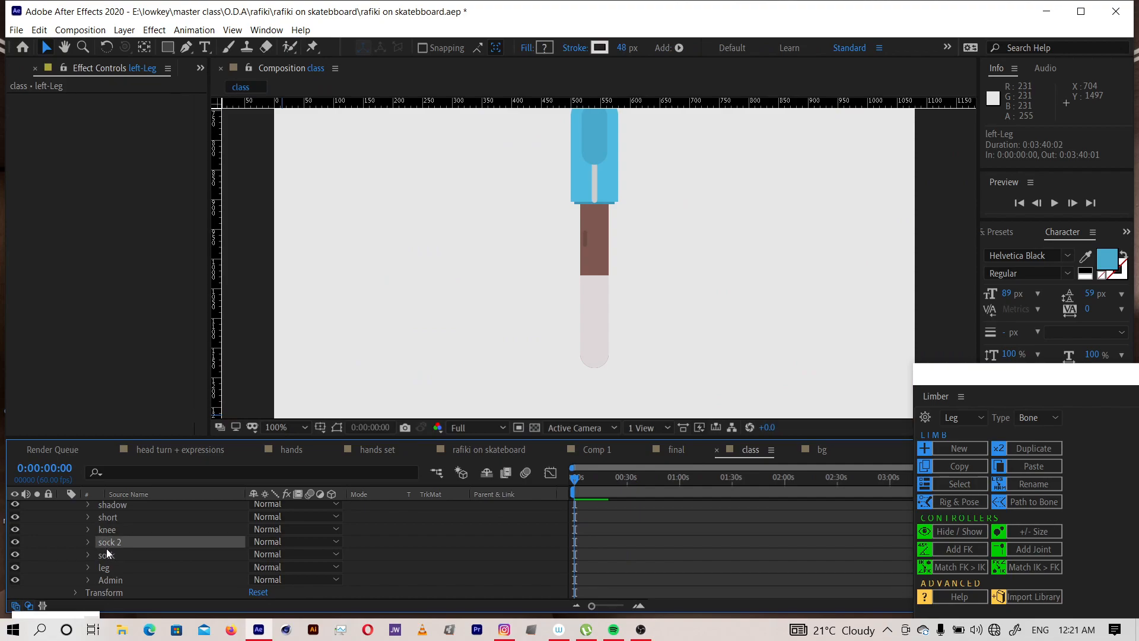
{"action": "left_click", "coordinate": [111, 558]}
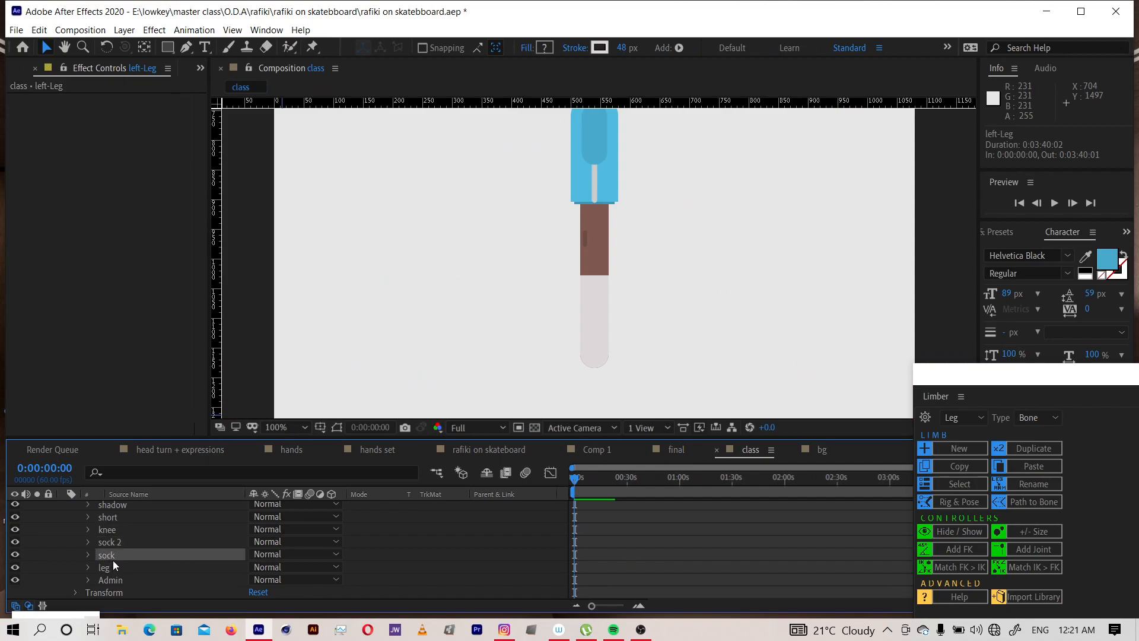
{"action": "key", "text": "ctrl+d"}
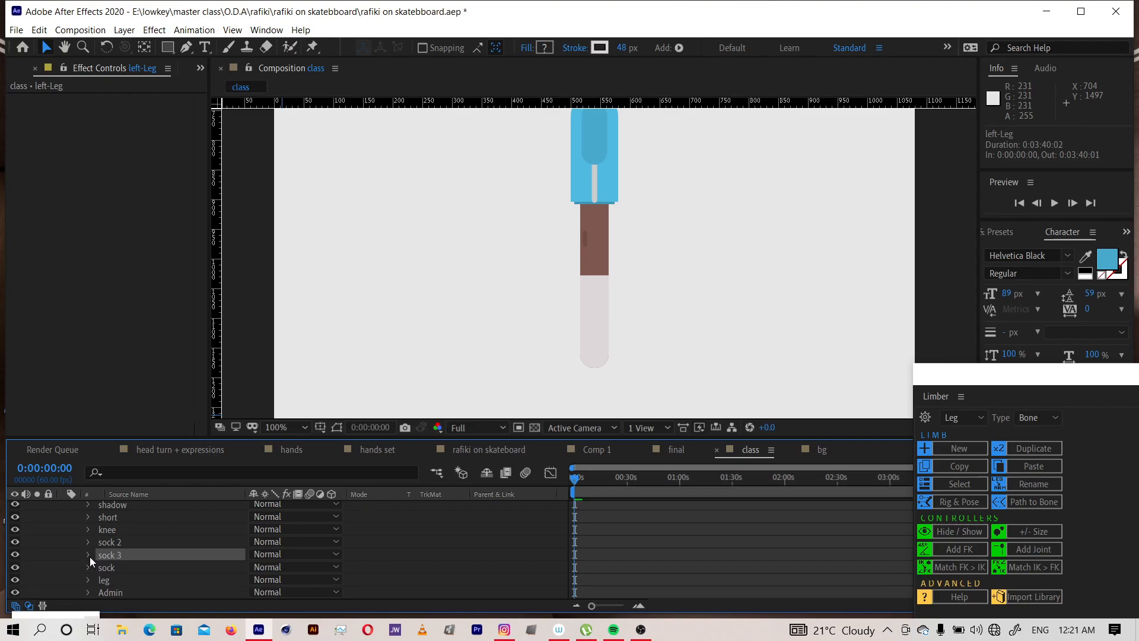
{"action": "left_click", "coordinate": [88, 554]}
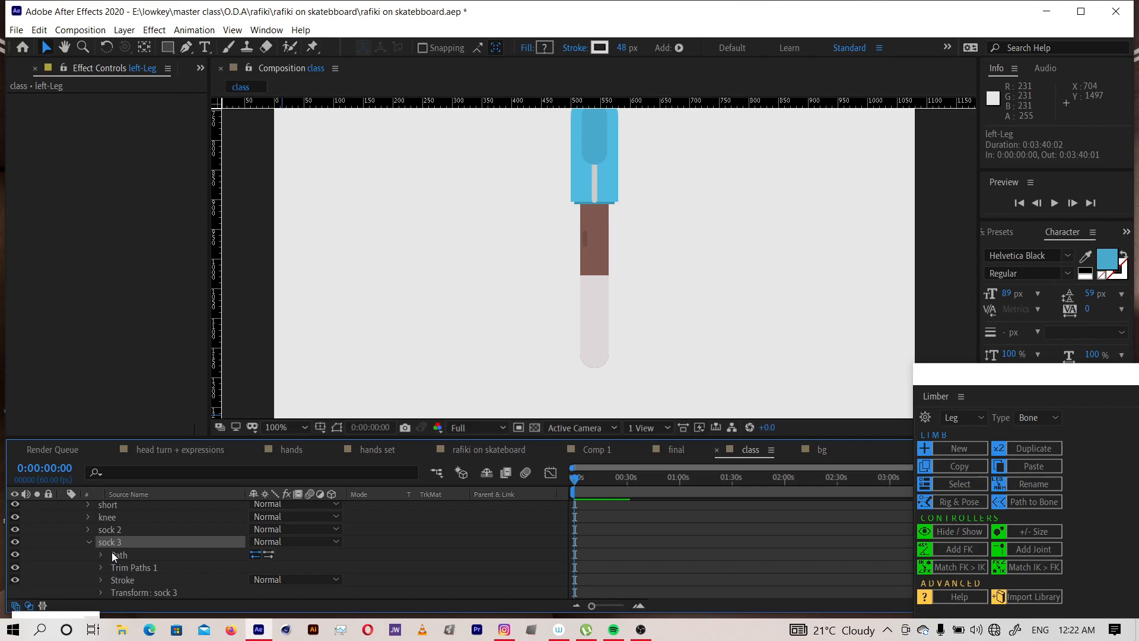
{"action": "left_click", "coordinate": [623, 48]}
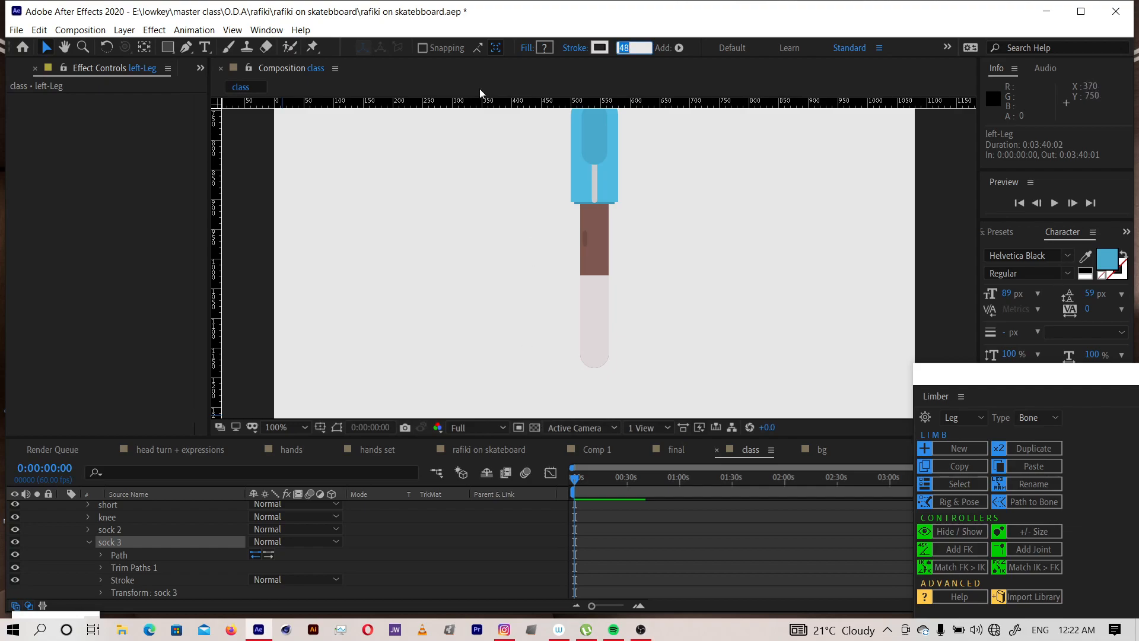
Change the class composition's background color to dark gray 2D2D2D
{"action": "left_click", "coordinate": [80, 29]}
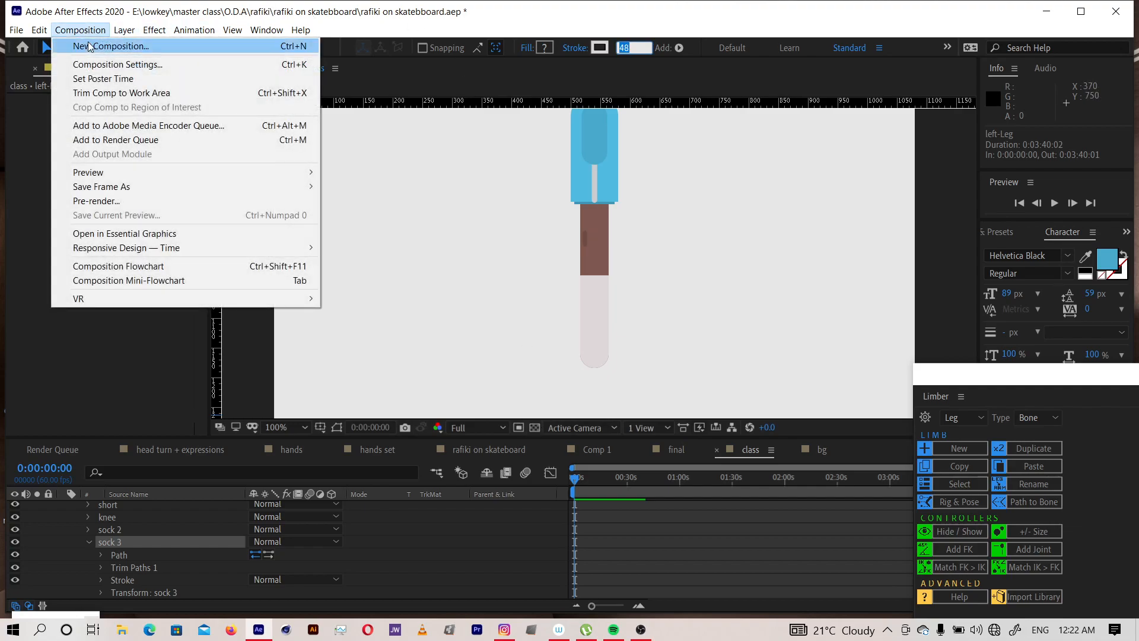
{"action": "left_click", "coordinate": [93, 64]}
{"action": "left_click", "coordinate": [188, 372]}
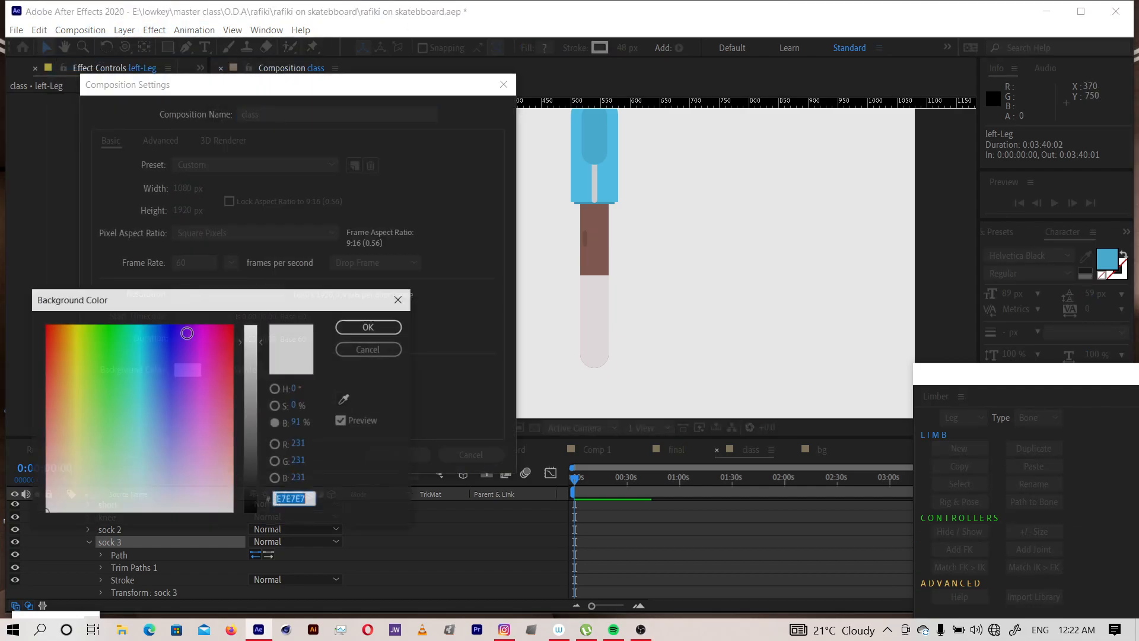
{"action": "left_click_drag", "start_coordinate": [247, 390], "coordinate": [250, 481]}
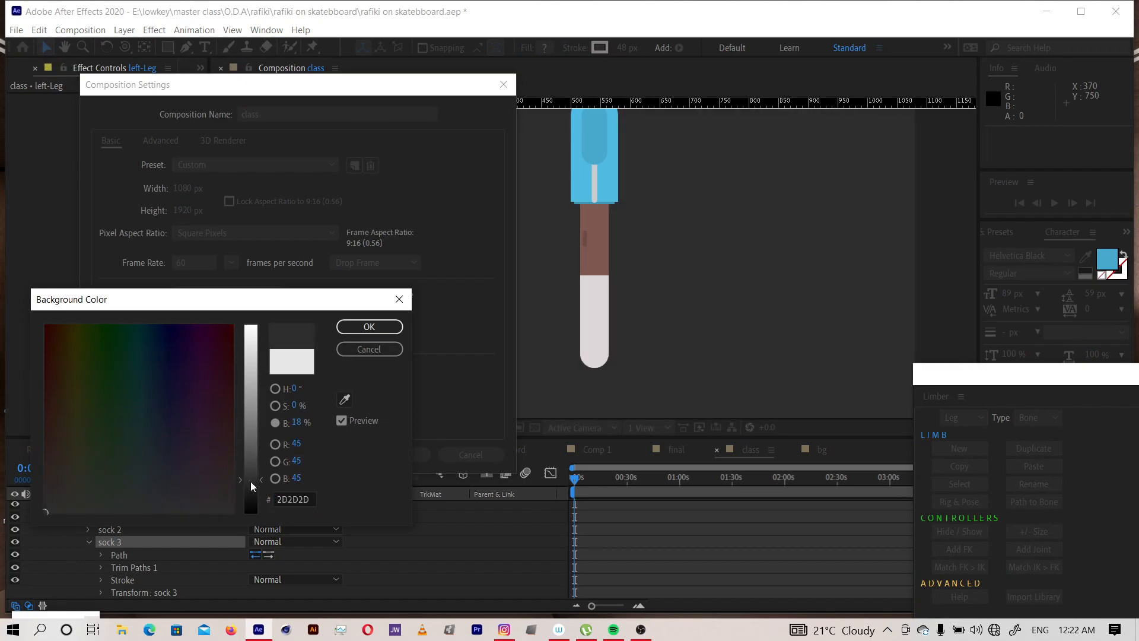
{"action": "left_click", "coordinate": [372, 324]}
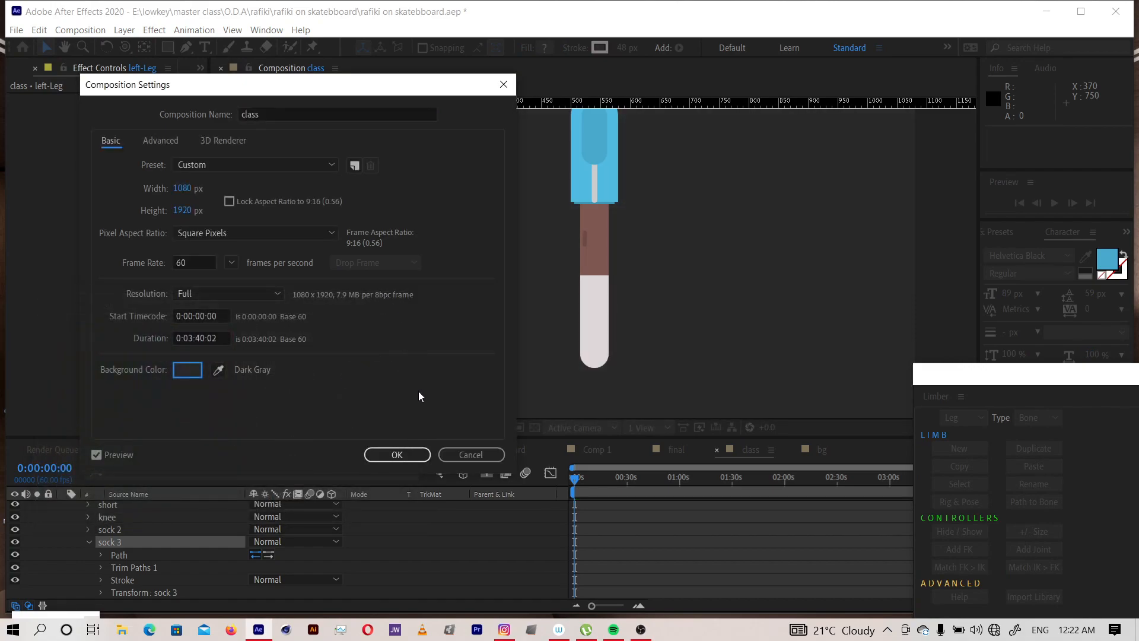
{"action": "left_click", "coordinate": [396, 453]}
{"action": "left_click_drag", "start_coordinate": [616, 280], "coordinate": [605, 303]}
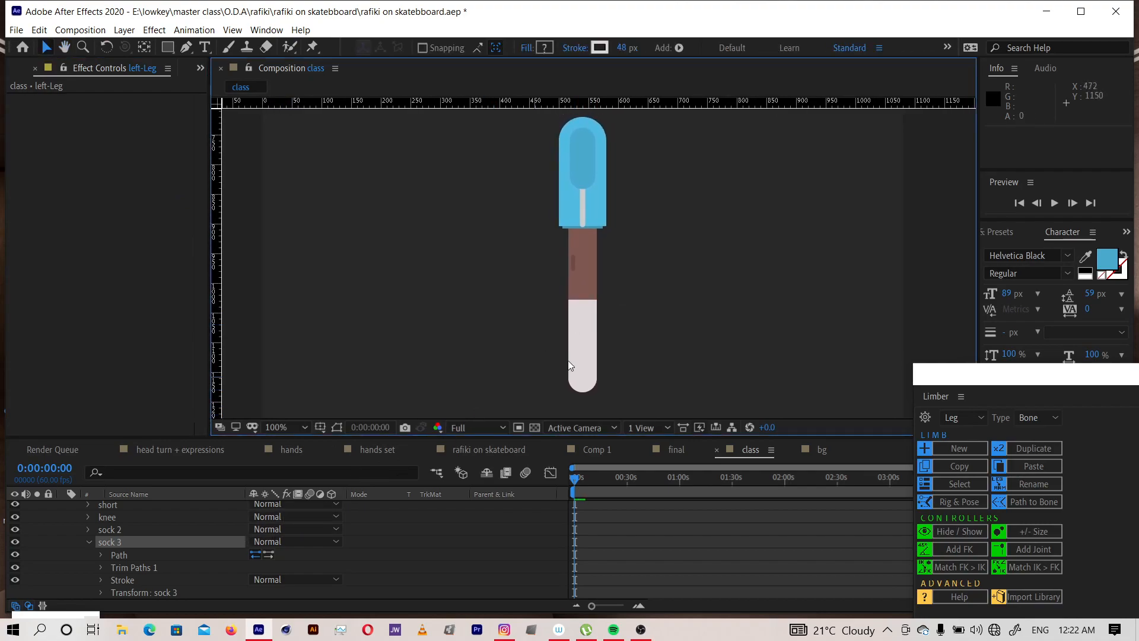
Shape the sock 3 group into a cuff with a 56 px stroke and a 75% trim end, checking it against the final composition
{"action": "left_click", "coordinate": [106, 545]}
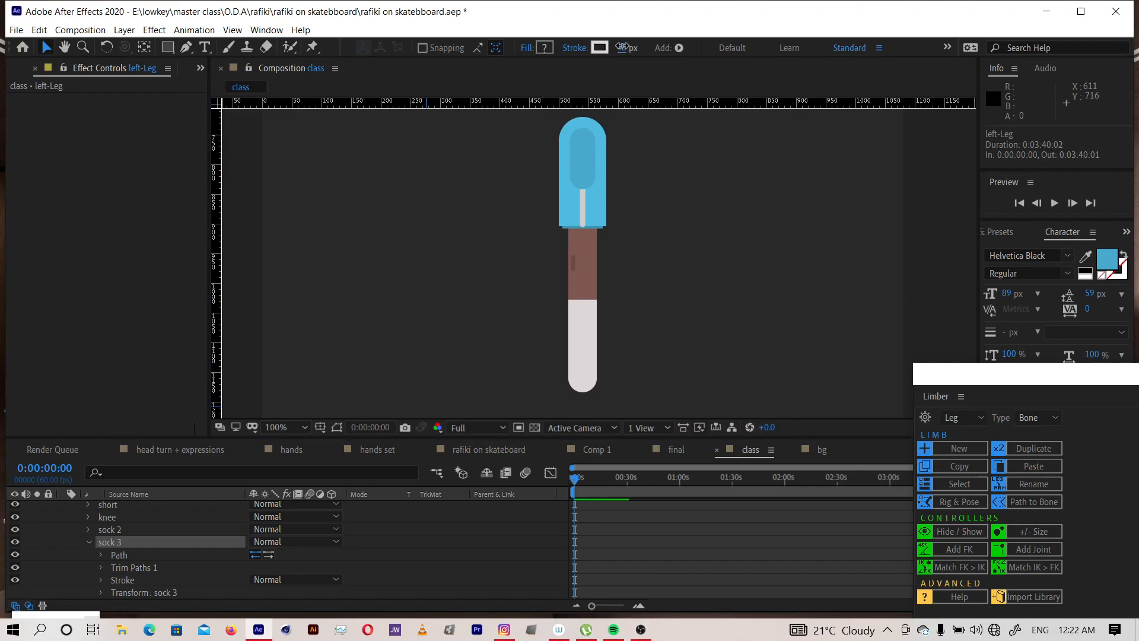
{"action": "left_click_drag", "start_coordinate": [623, 46], "coordinate": [629, 46]}
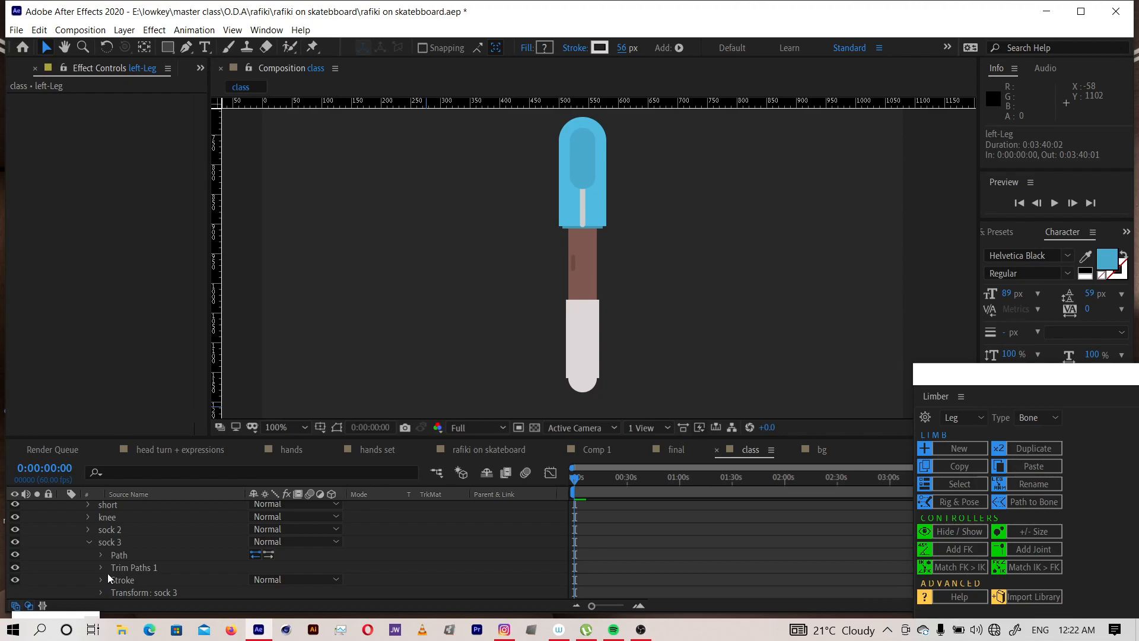
{"action": "scroll", "coordinate": [108, 573], "scroll_direction": "down", "scroll_amount": 1}
{"action": "left_click", "coordinate": [102, 552]}
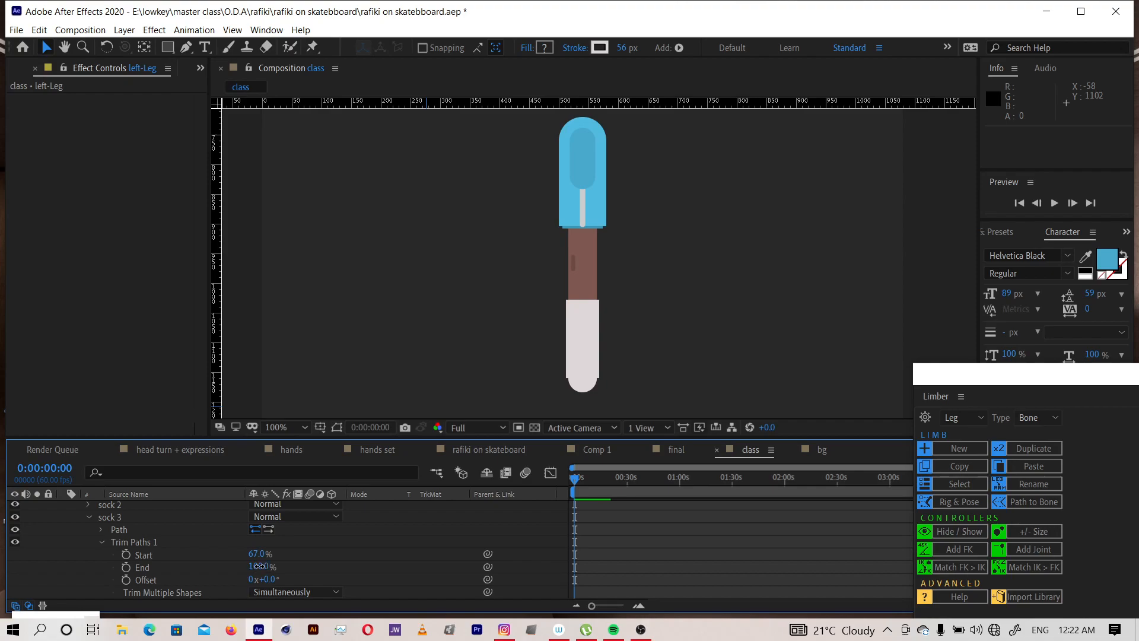
{"action": "left_click_drag", "start_coordinate": [260, 569], "coordinate": [245, 568]}
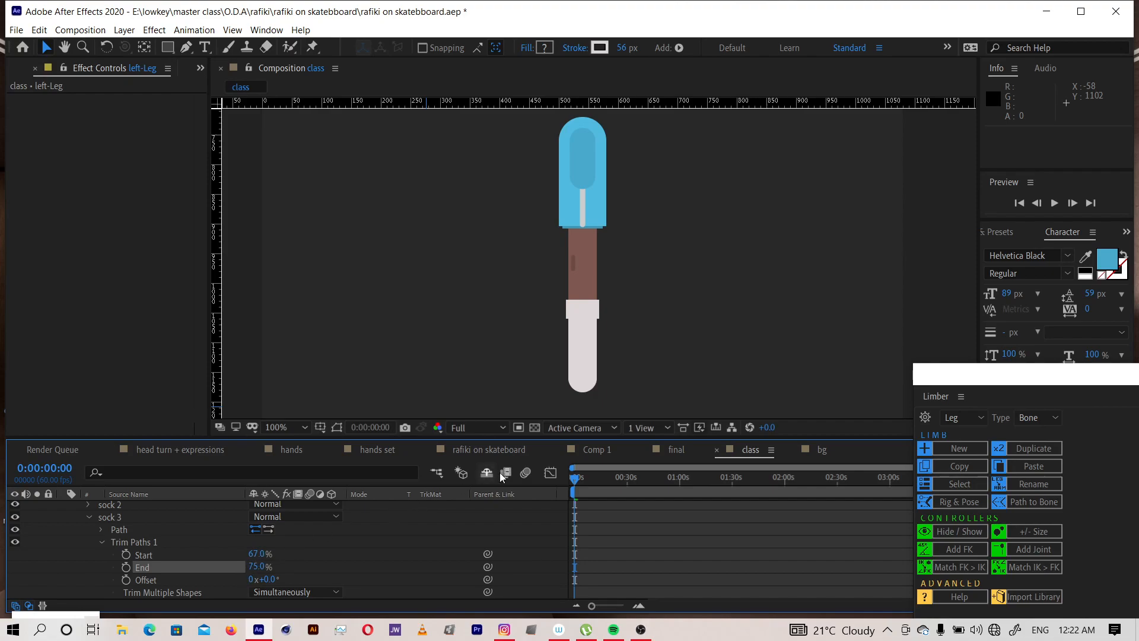
{"action": "left_click", "coordinate": [677, 449]}
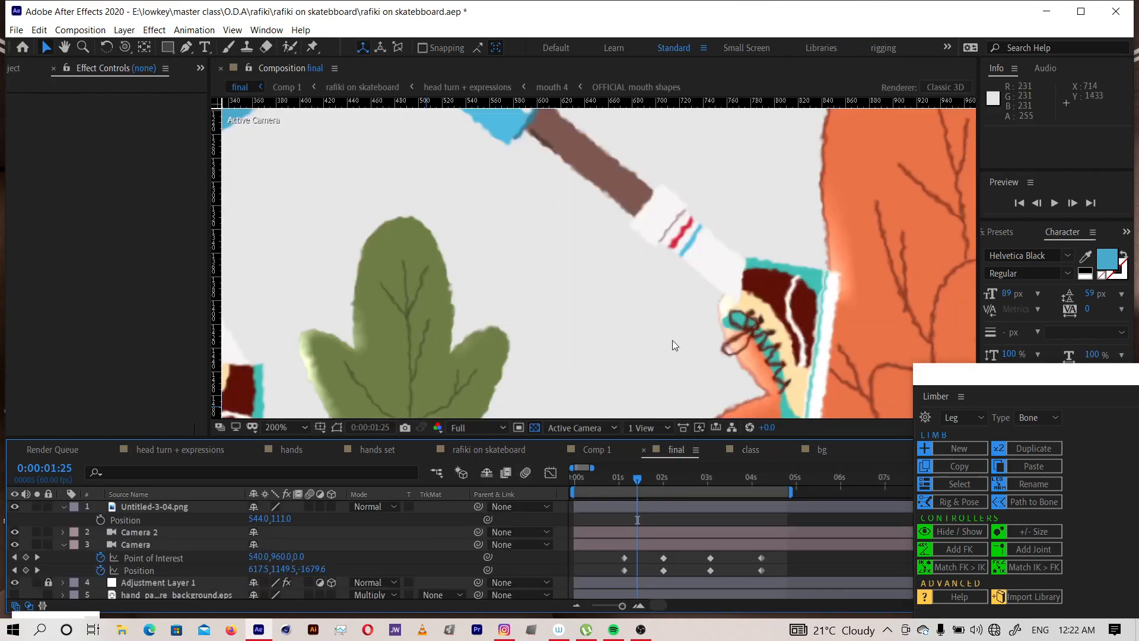
{"action": "left_click", "coordinate": [750, 449]}
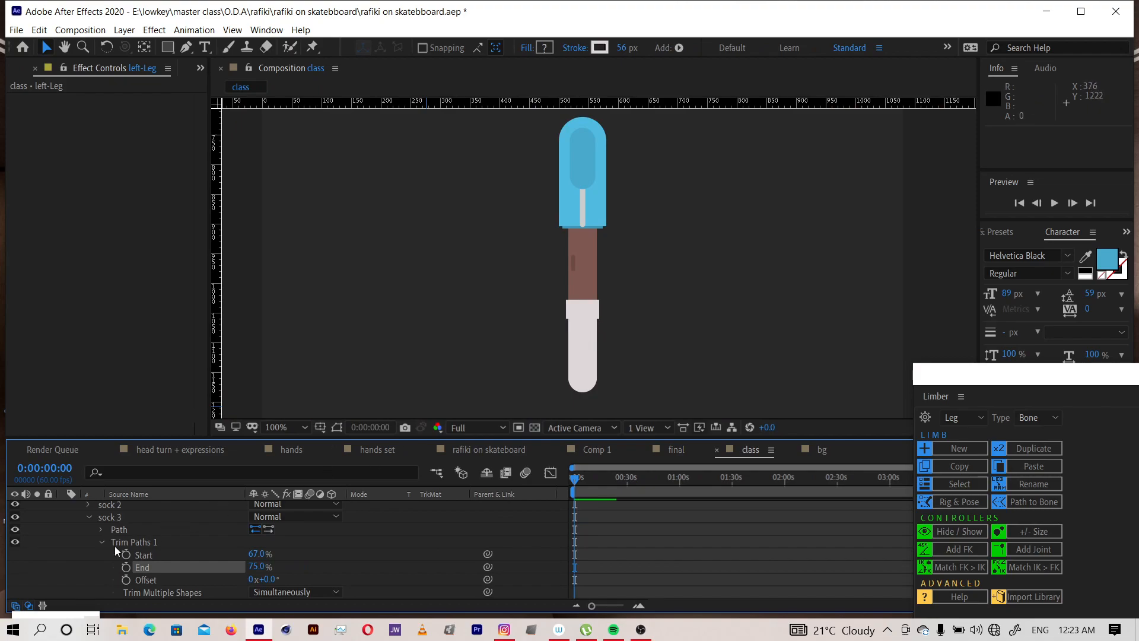
{"action": "left_click", "coordinate": [90, 518]}
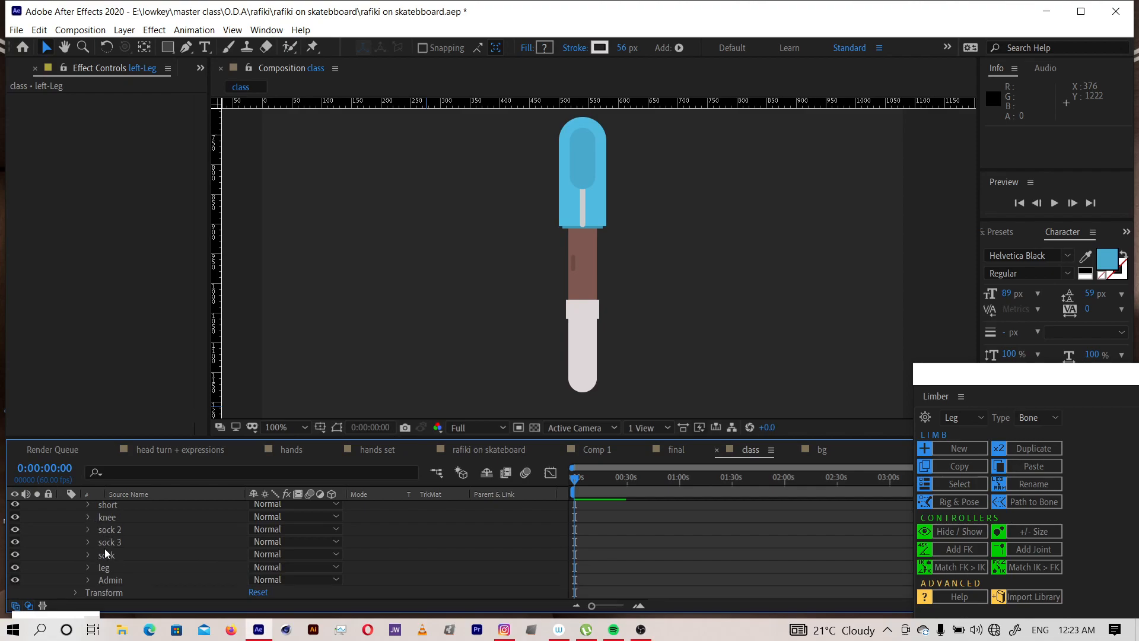
Duplicate the sock 3 cuff group and darken the copy's stroke color to gray 948F90
{"action": "left_click", "coordinate": [111, 545]}
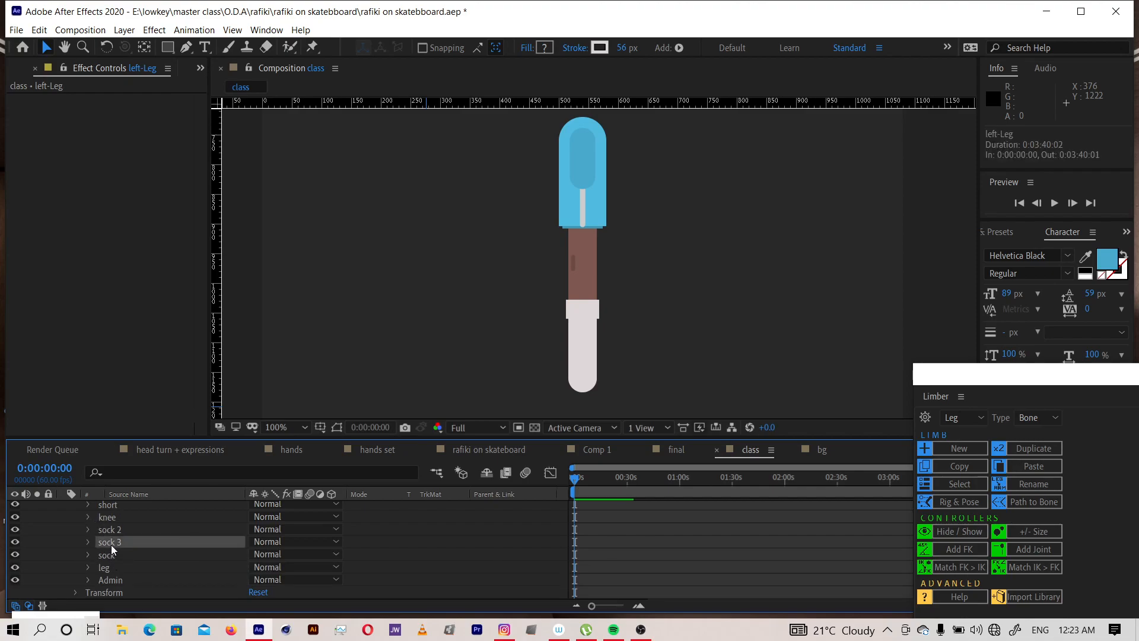
{"action": "left_click", "coordinate": [14, 542]}
{"action": "left_click", "coordinate": [15, 542]}
{"action": "key", "text": "ctrl+d"}
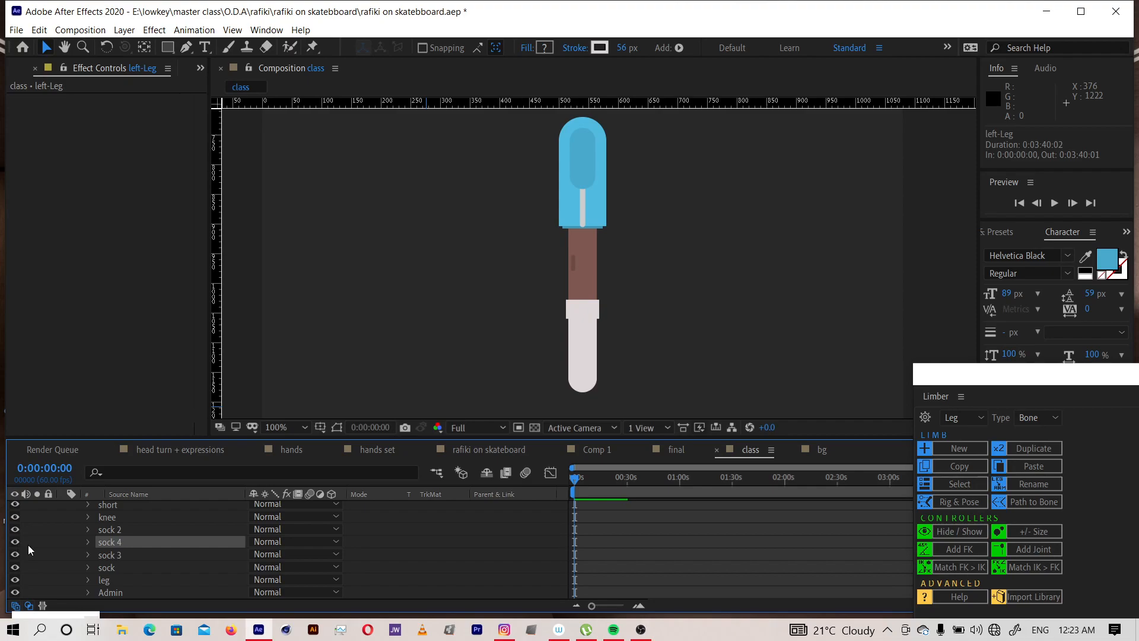
{"action": "left_click", "coordinate": [600, 47]}
{"action": "left_click_drag", "start_coordinate": [259, 350], "coordinate": [262, 404]}
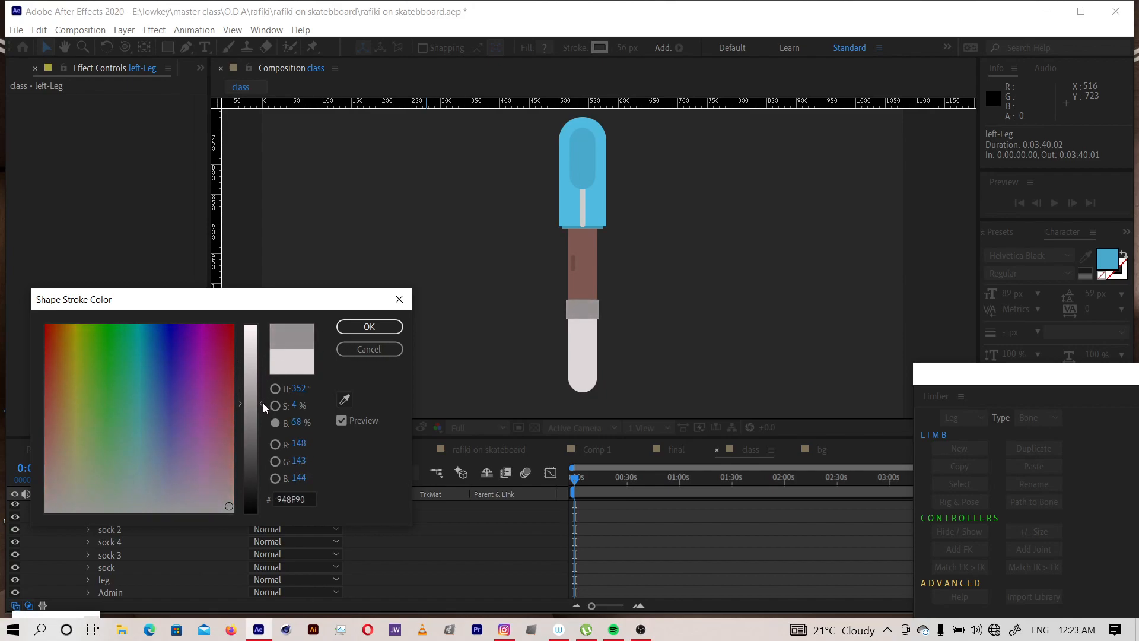
{"action": "left_click", "coordinate": [375, 326]}
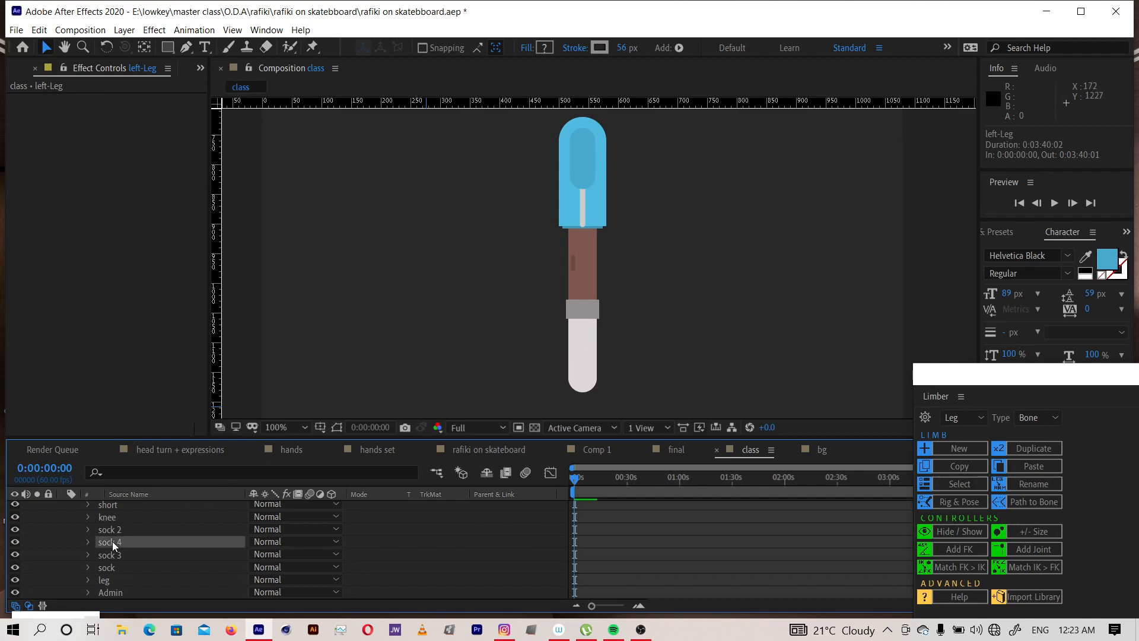
Set the gray sock 4 group's trim start to 76%, leaving a thin band under the cuff
{"action": "left_click", "coordinate": [15, 542]}
{"action": "left_click", "coordinate": [15, 543]}
{"action": "left_click", "coordinate": [86, 542]}
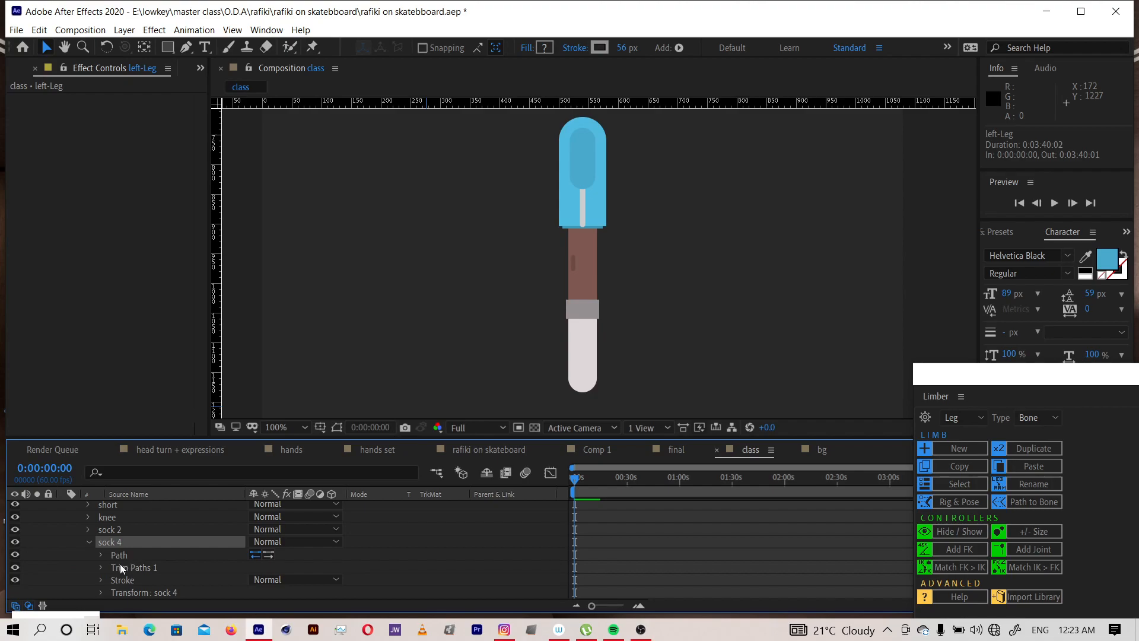
{"action": "left_click", "coordinate": [102, 568]}
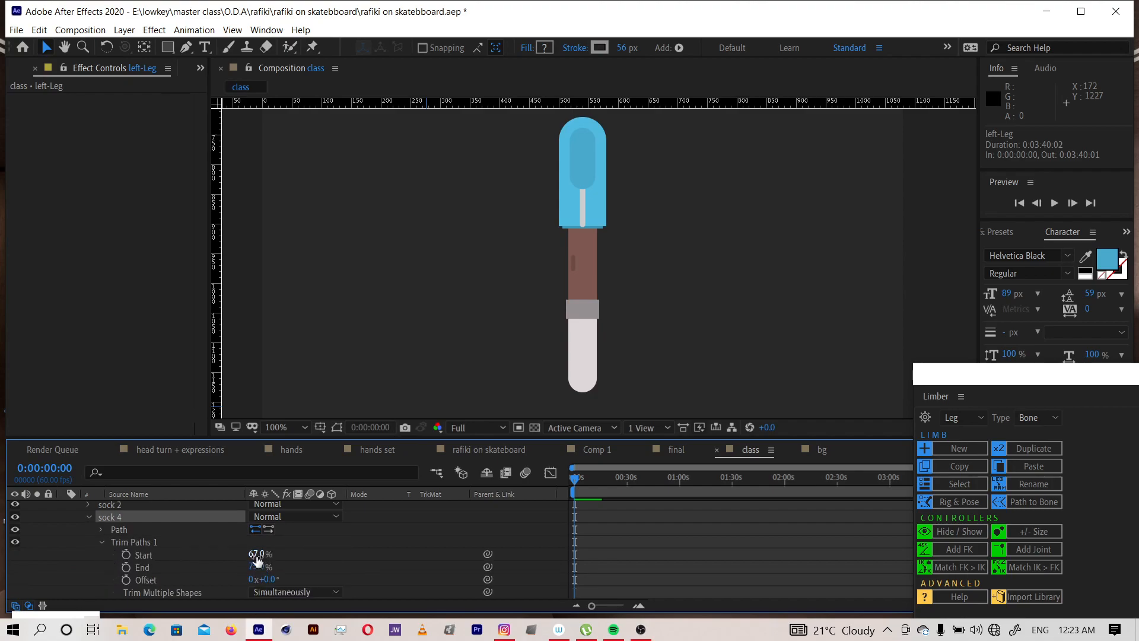
{"action": "left_click_drag", "start_coordinate": [257, 554], "coordinate": [261, 554]}
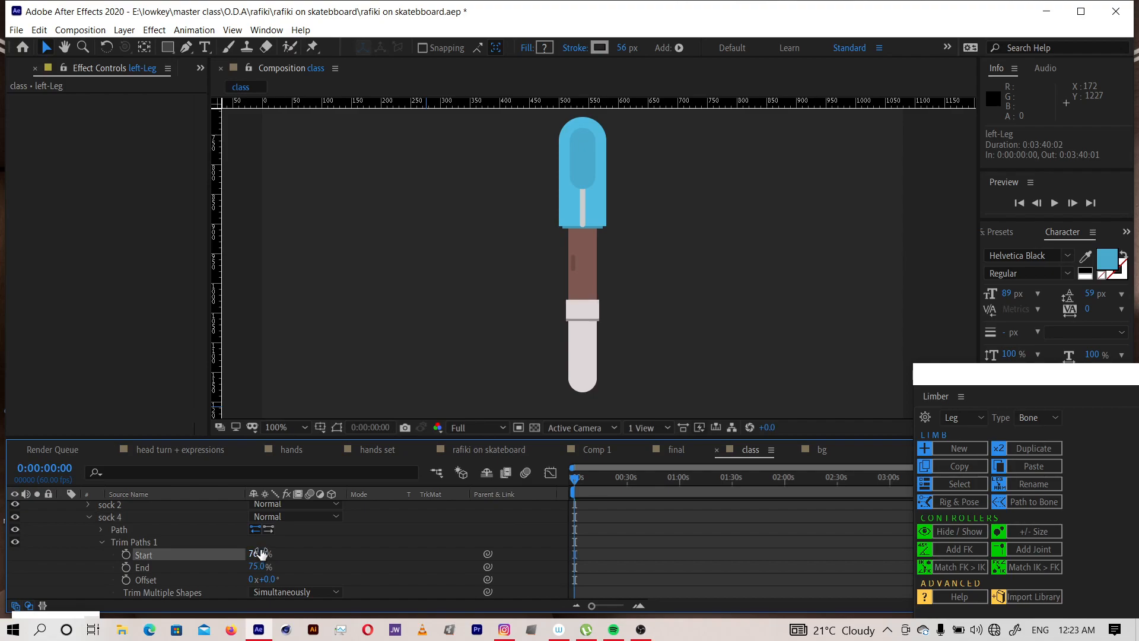
Narrow the gray sock 4 band's stroke width to 49 px
{"action": "key", "text": "period"}
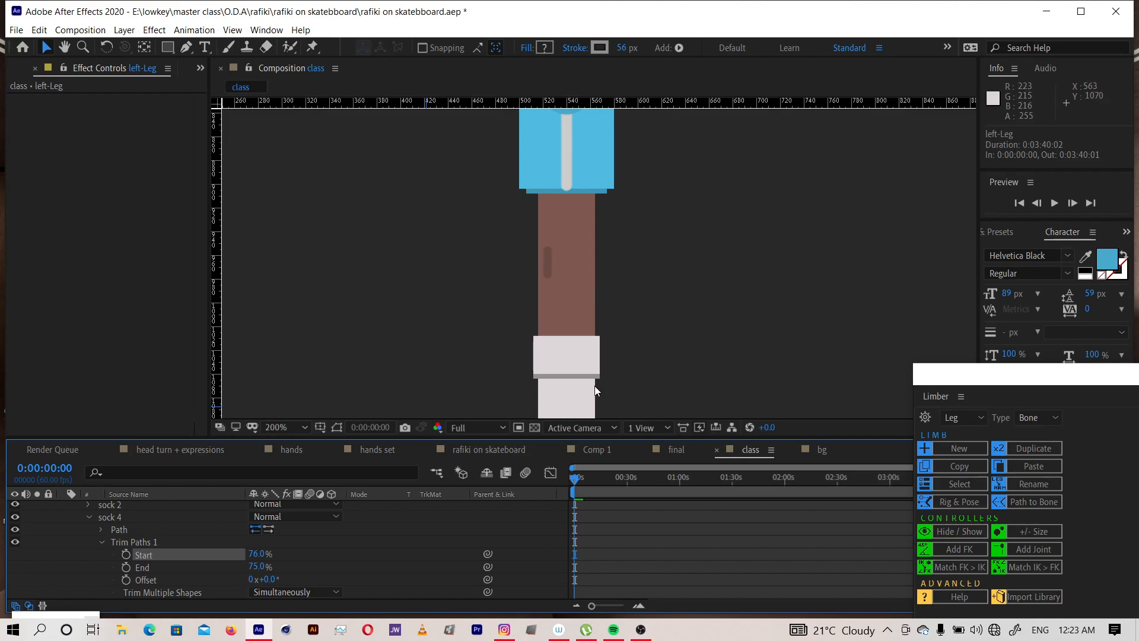
{"action": "left_click_drag", "start_coordinate": [568, 376], "coordinate": [547, 324]}
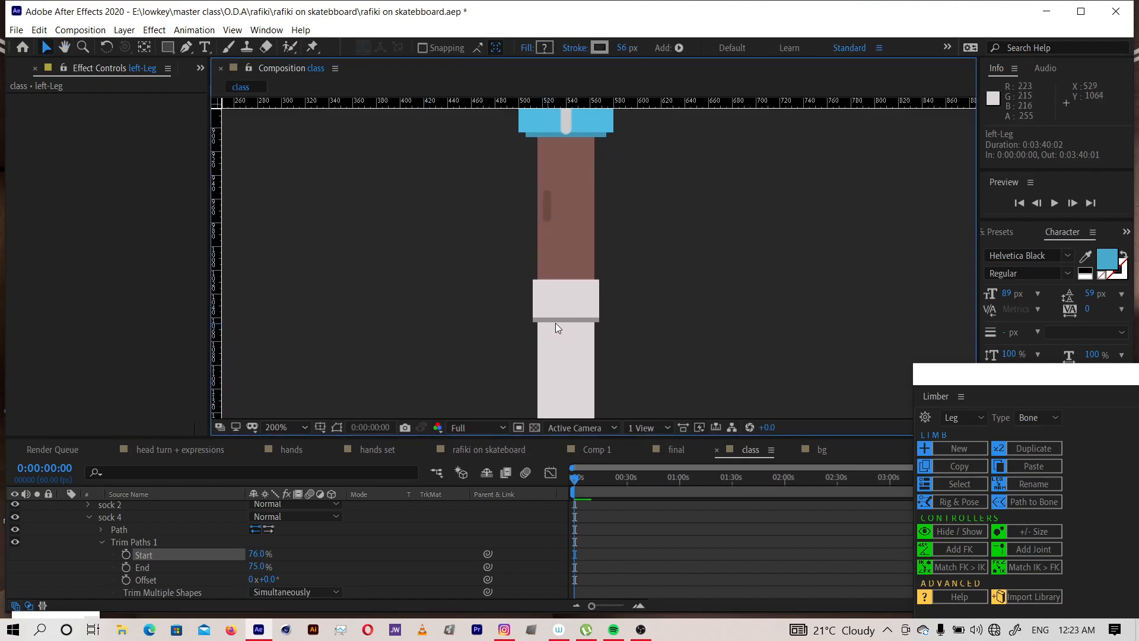
{"action": "left_click", "coordinate": [623, 47]}
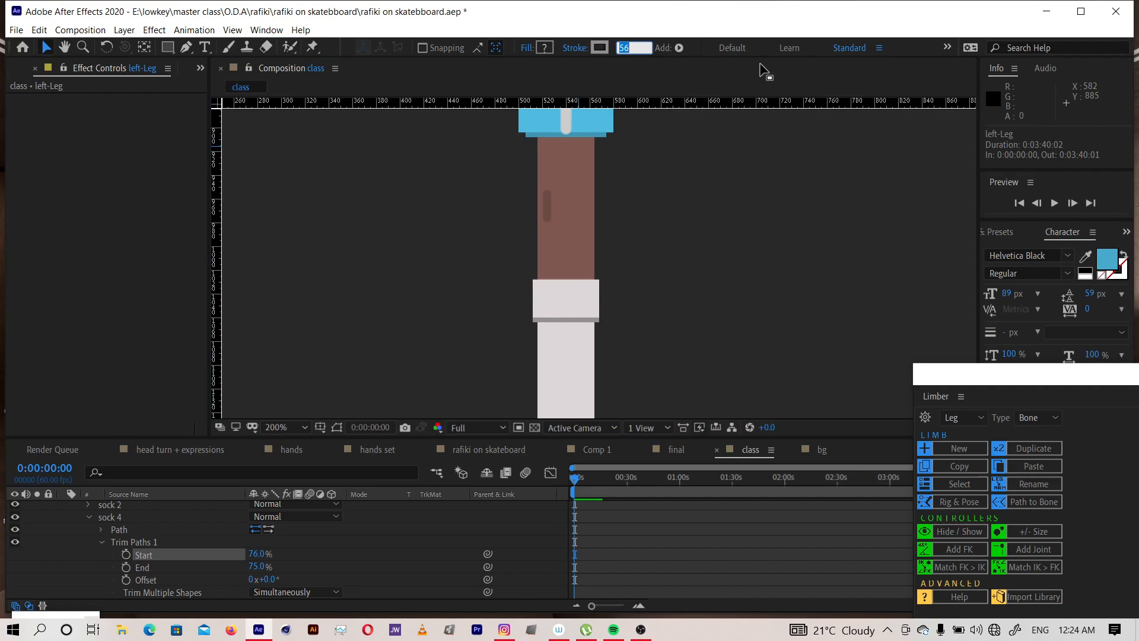
{"action": "type", "text": "54"}
{"action": "key", "text": "Return"}
{"action": "type", "text": "50"}
{"action": "key", "text": "Return"}
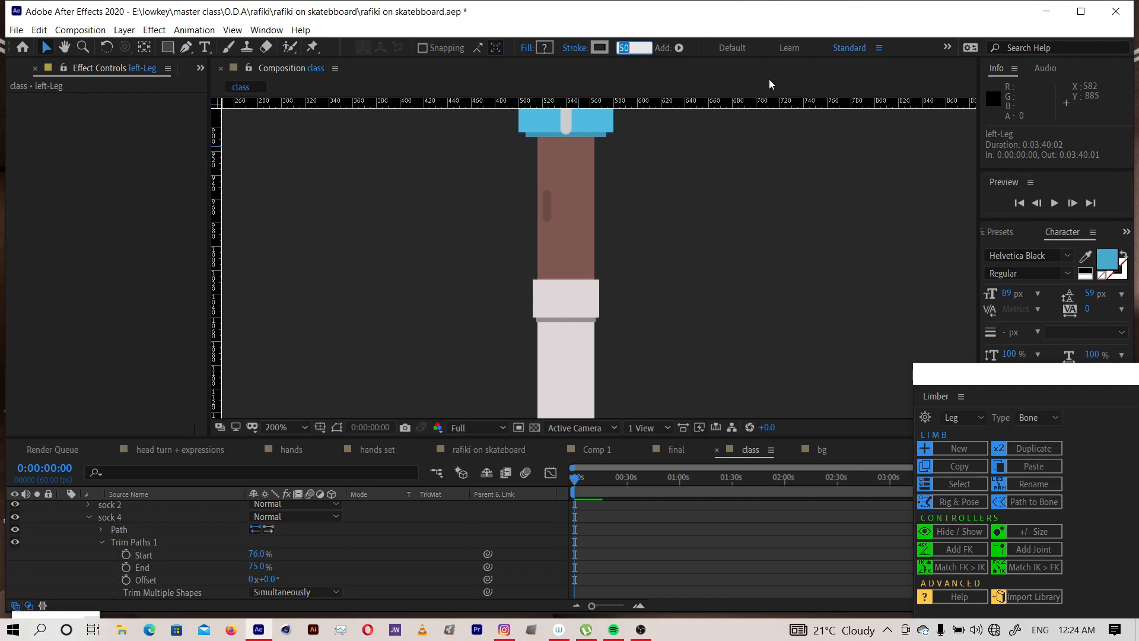
{"action": "type", "text": "49"}
{"action": "key", "text": "Return"}
{"action": "left_click", "coordinate": [706, 169]}
Set the gray band's trim offset to -1° and collapse the sock 4 group
{"action": "left_click", "coordinate": [276, 579]}
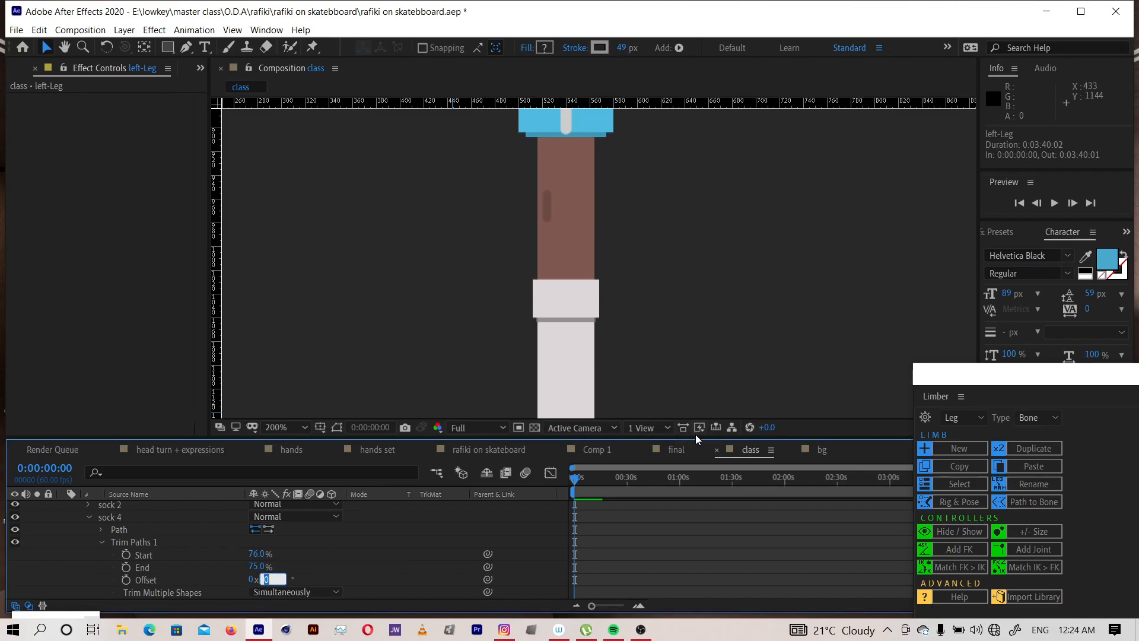
{"action": "key", "text": "Down"}
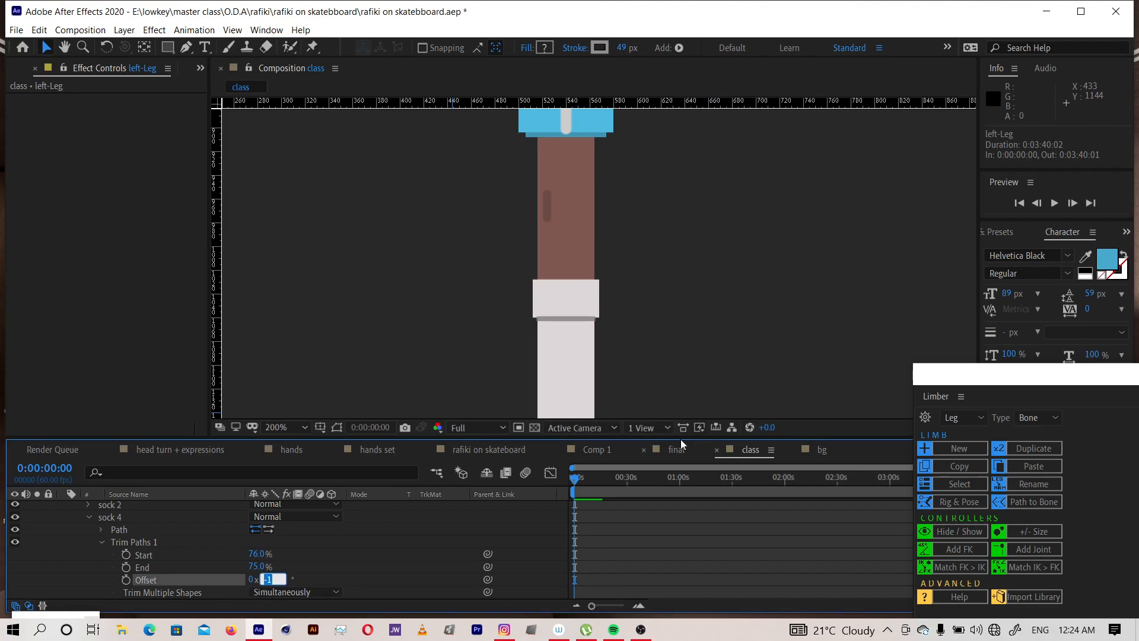
{"action": "left_click", "coordinate": [89, 517]}
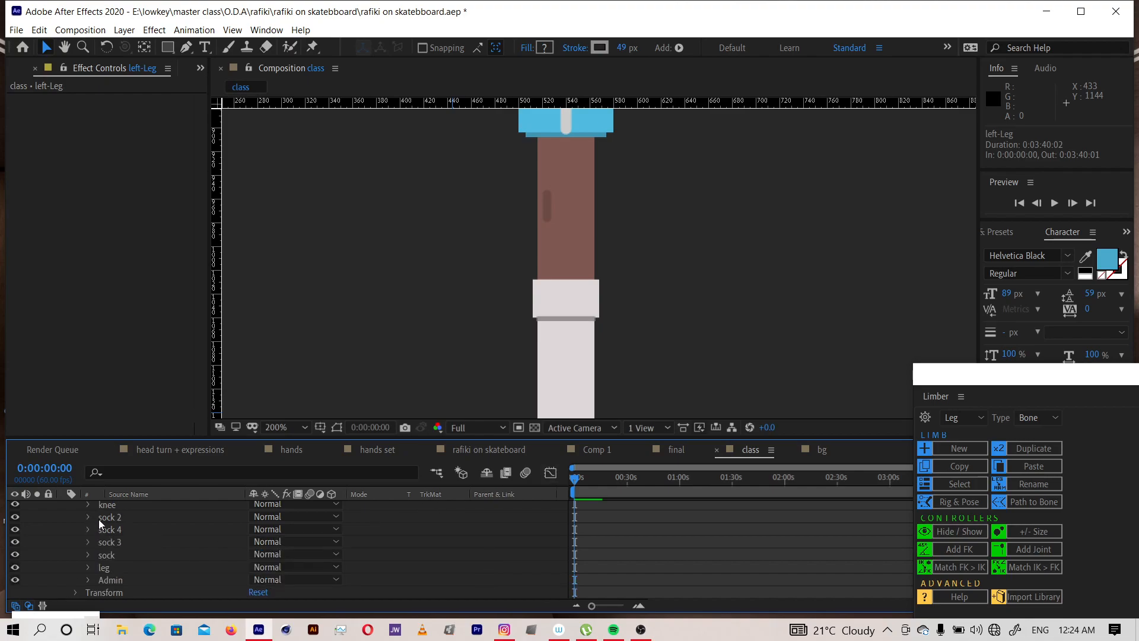
Move the sock 4 group below sock 3 in the layer's contents and save the project
{"action": "left_click", "coordinate": [113, 532]}
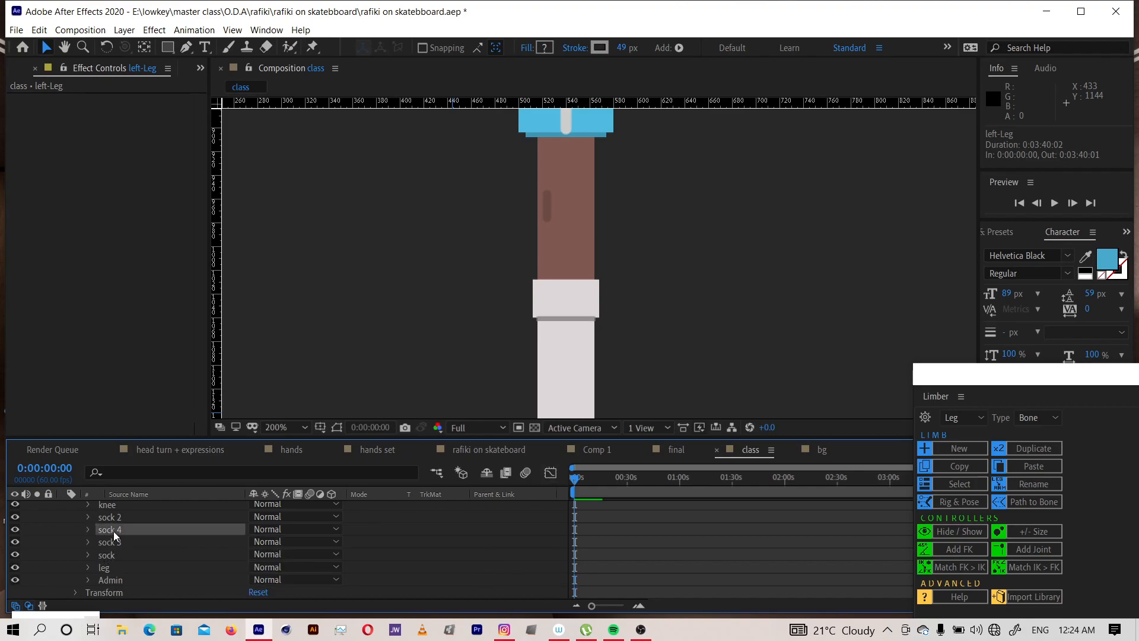
{"action": "left_click_drag", "start_coordinate": [113, 532], "coordinate": [119, 546]}
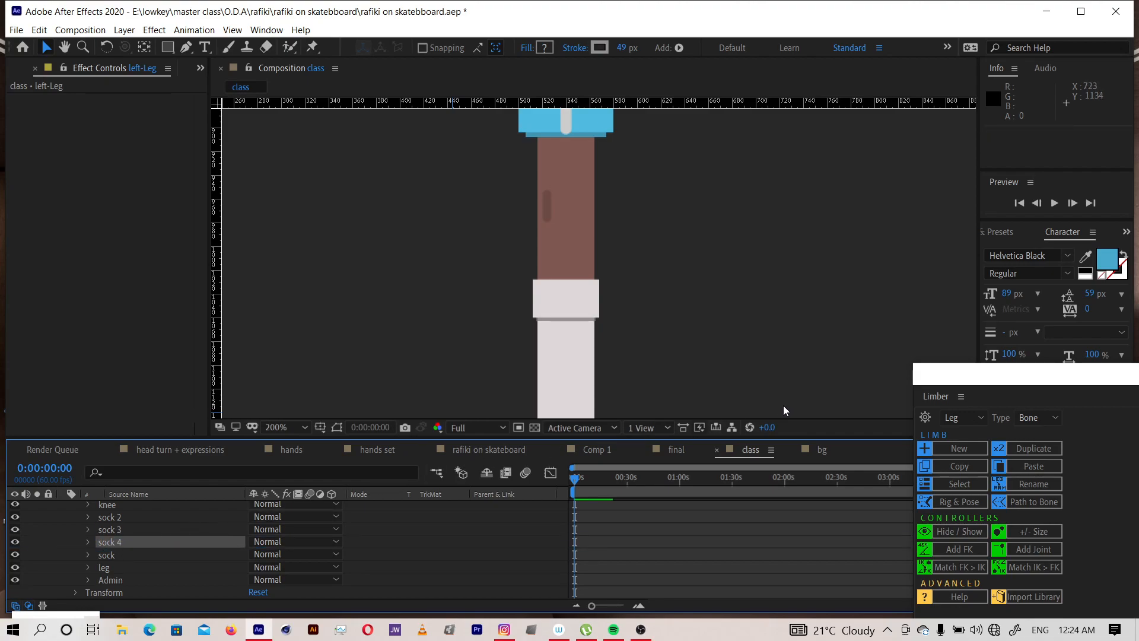
{"action": "key", "text": "ctrl+s"}
{"action": "key", "text": "h"}
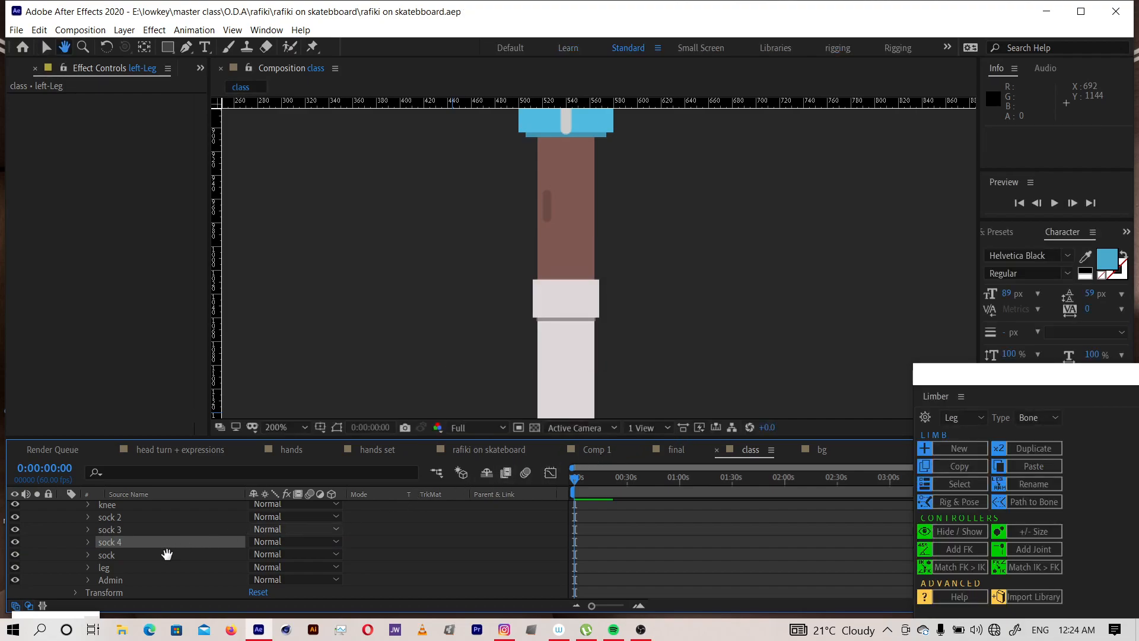
{"action": "key", "text": "v"}
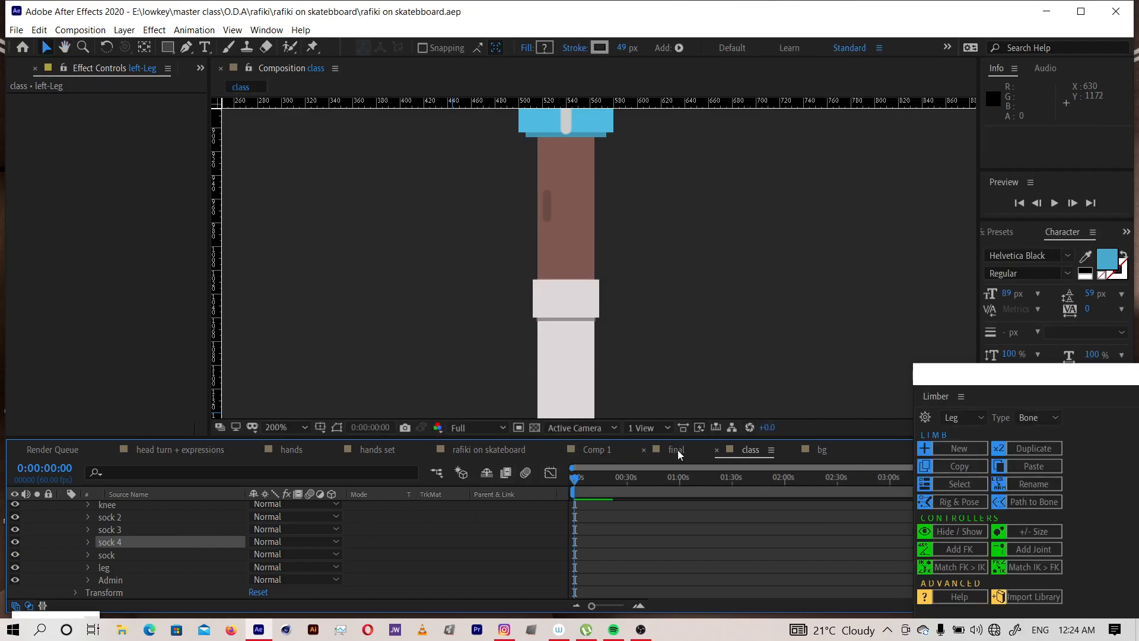
Duplicate the gray sock 4 group in the class composition and set the copy's trim offset to 16°
{"action": "left_click", "coordinate": [676, 450]}
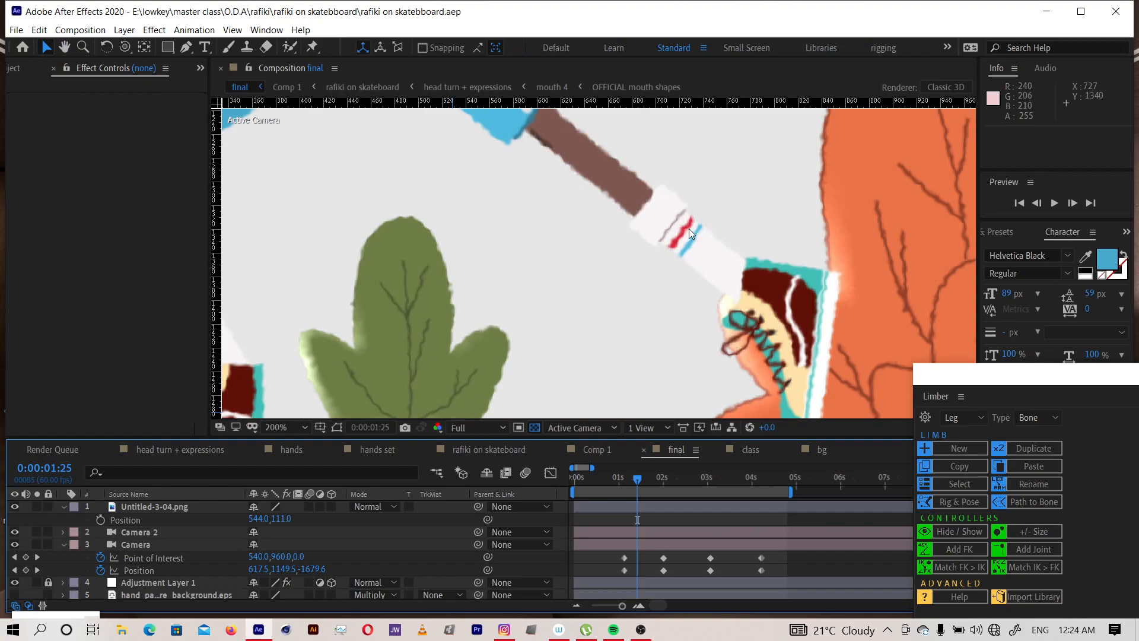
{"action": "left_click", "coordinate": [750, 450]}
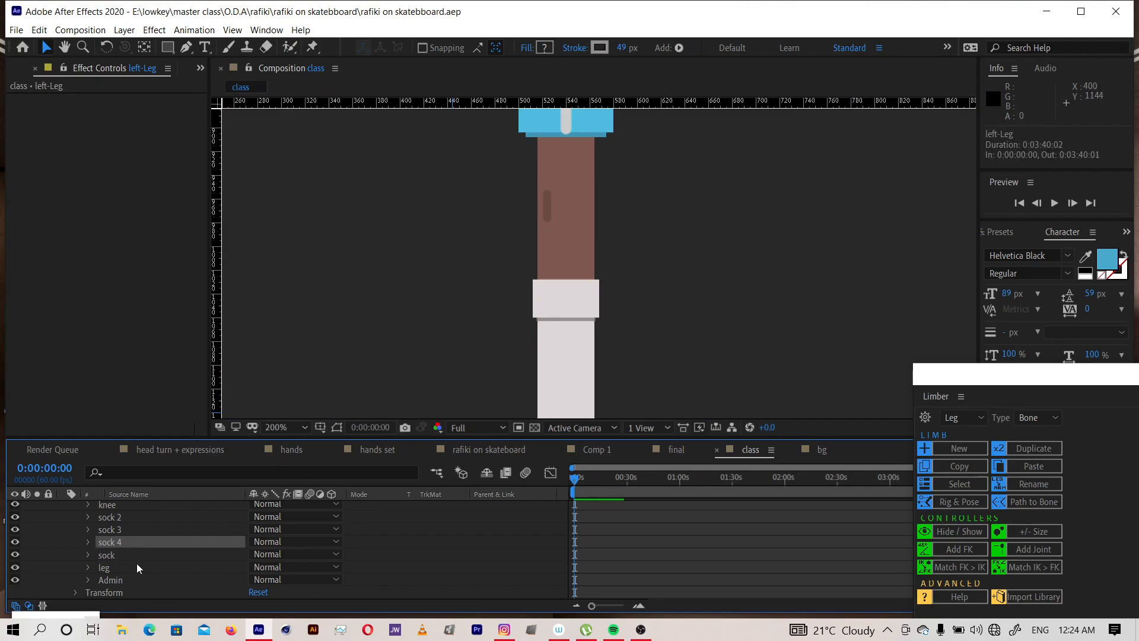
{"action": "key", "text": "ctrl+d"}
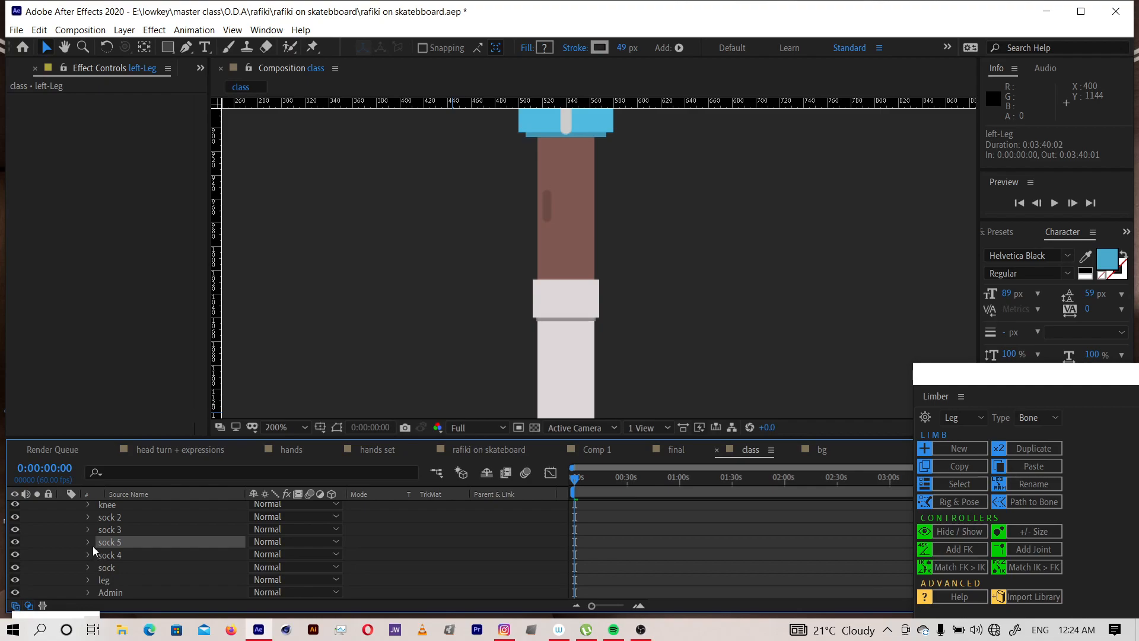
{"action": "left_click", "coordinate": [89, 543]}
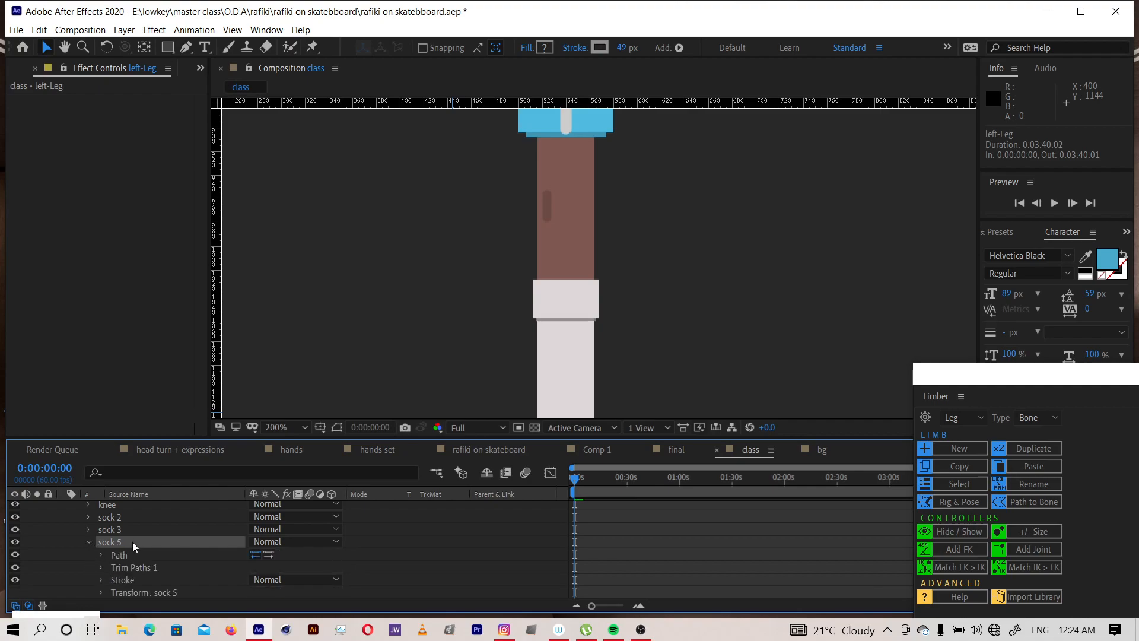
{"action": "left_click", "coordinate": [101, 567]}
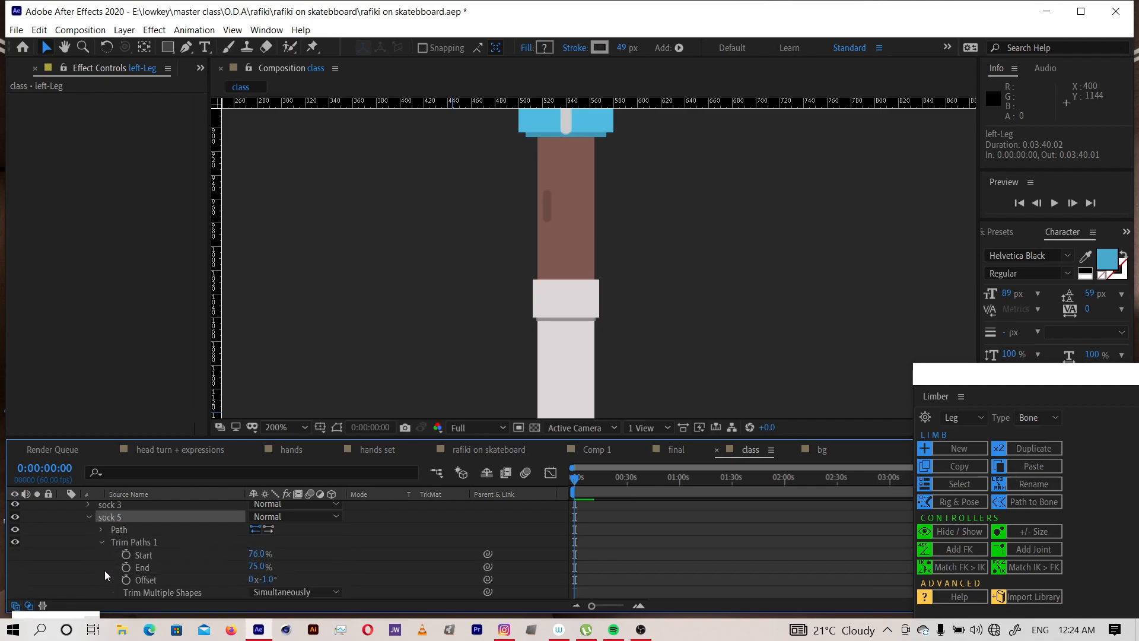
{"action": "mouse_move", "coordinate": [257, 574]}
{"action": "left_mouse_down"}
{"action": "mouse_move", "coordinate": [267, 587]}
{"action": "mouse_move", "coordinate": [276, 579]}
{"action": "left_mouse_up"}
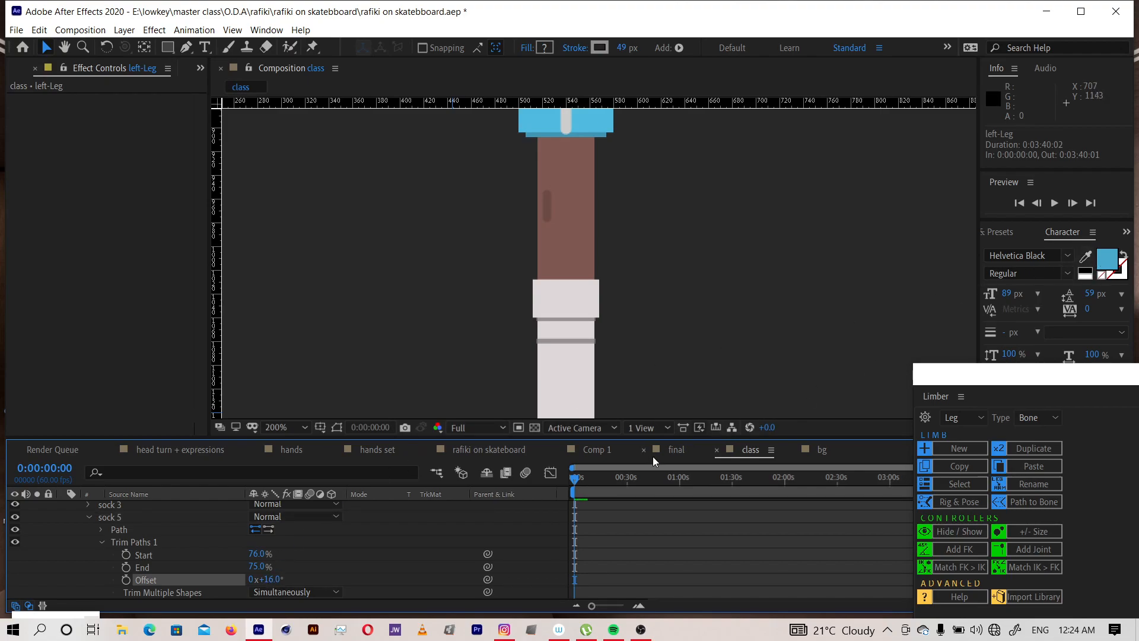
Sample the red of the sock stripe in the final composition and copy its hex code DC5863
{"action": "left_click", "coordinate": [667, 451]}
{"action": "left_click", "coordinate": [1086, 256]}
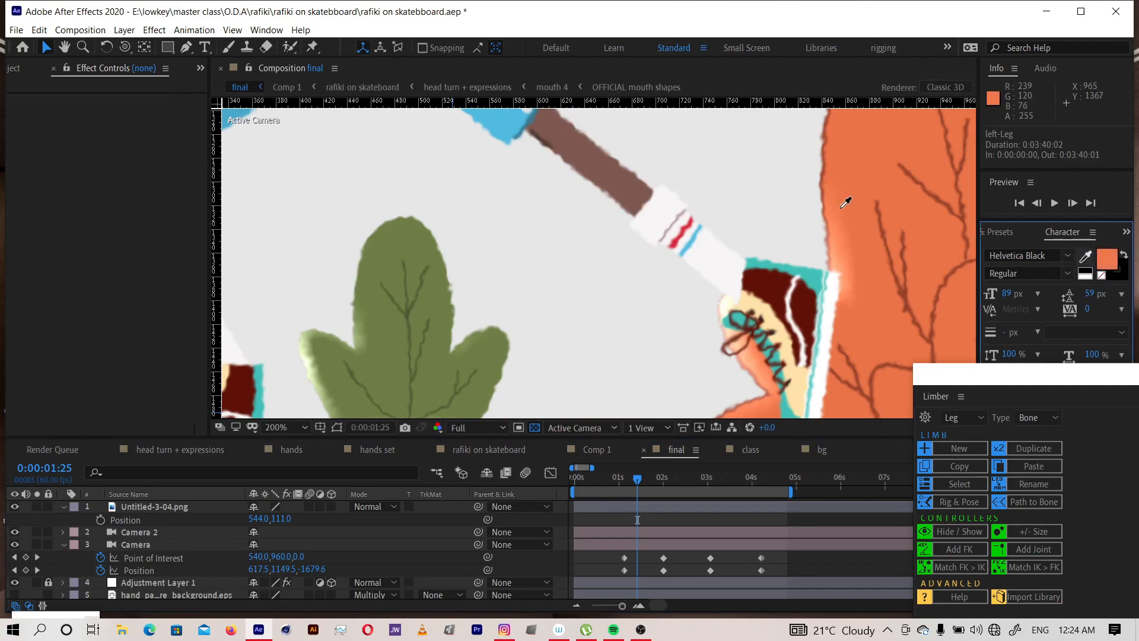
{"action": "left_click", "coordinate": [687, 228]}
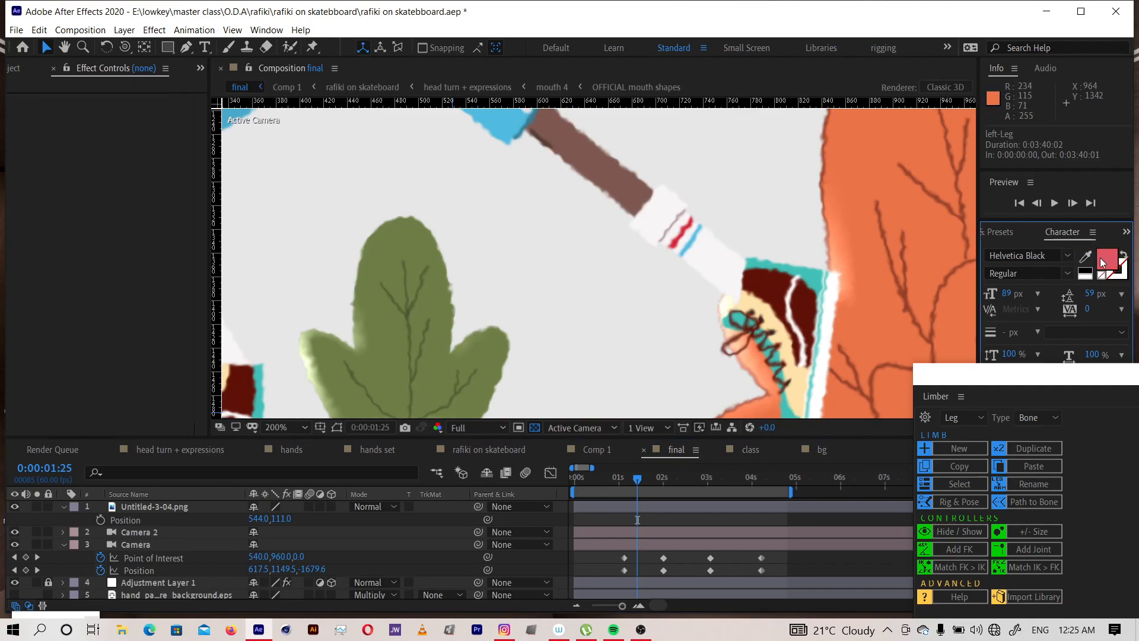
{"action": "left_click", "coordinate": [1102, 260]}
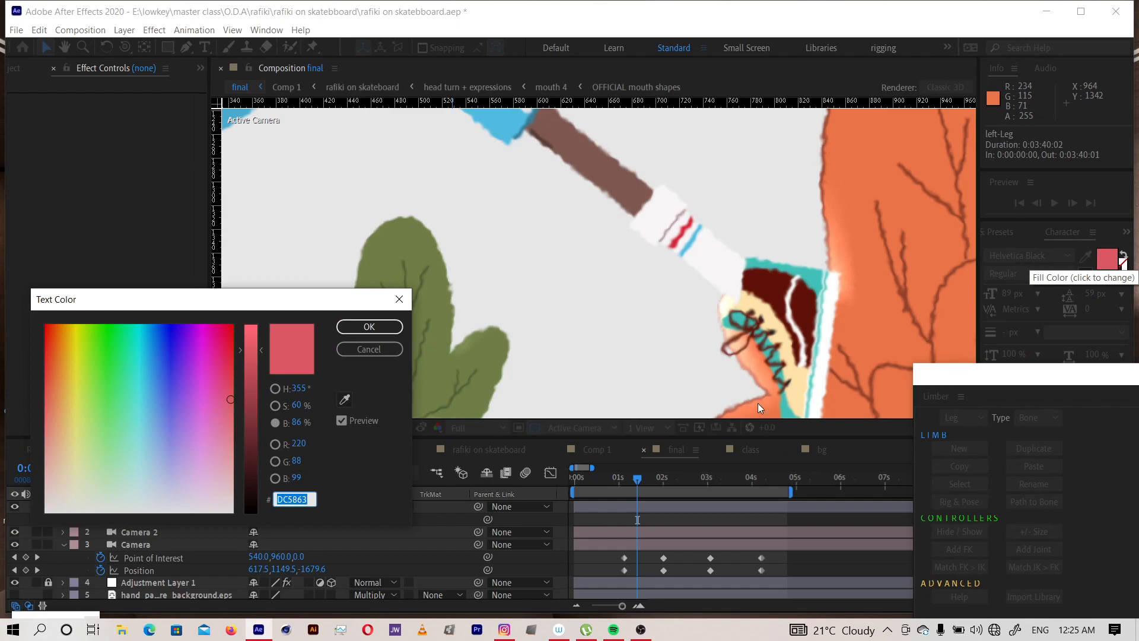
{"action": "left_click", "coordinate": [369, 327]}
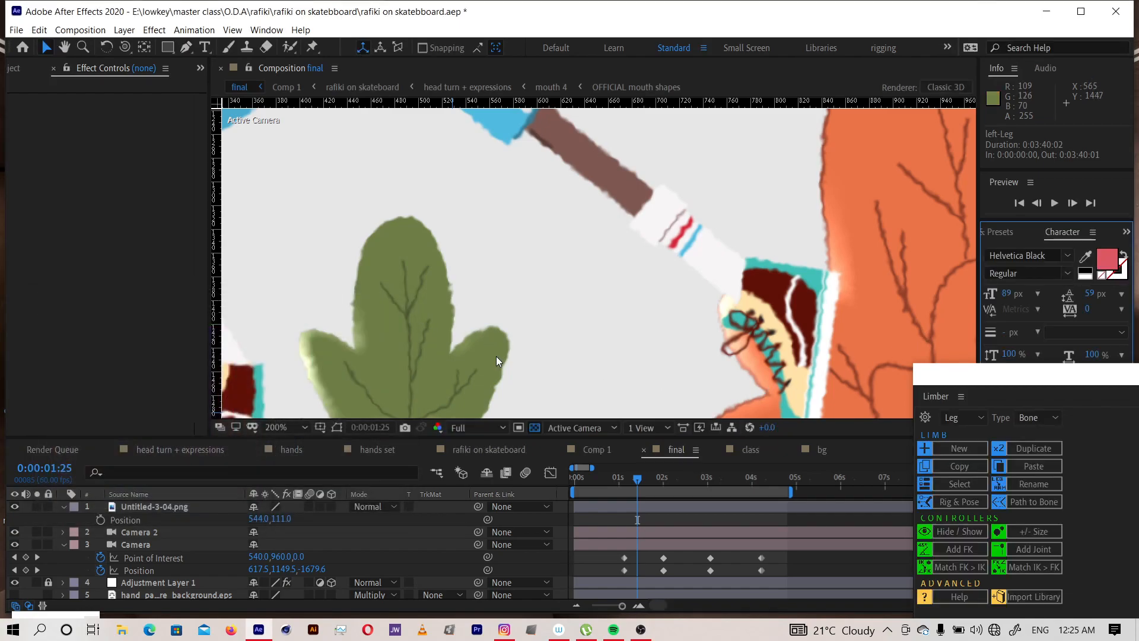
Set the sock 5 band's stroke color to DC5863 in the class composition and collapse the group
{"action": "left_click", "coordinate": [753, 450]}
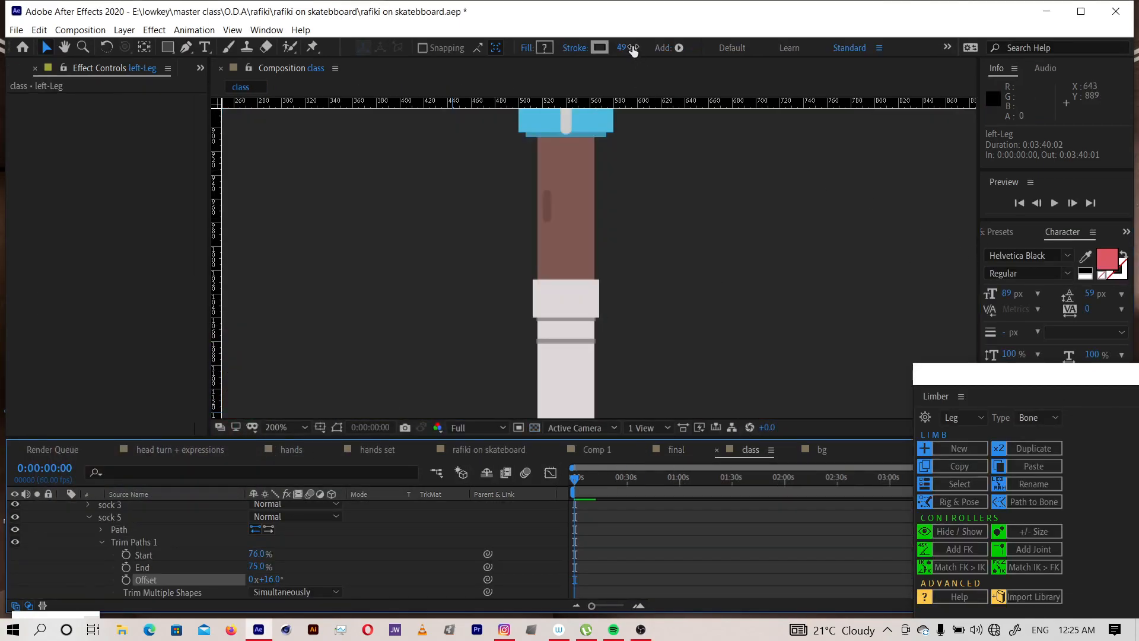
{"action": "left_click", "coordinate": [600, 48]}
{"action": "type", "text": "DC5863"}
{"action": "key", "text": "Return"}
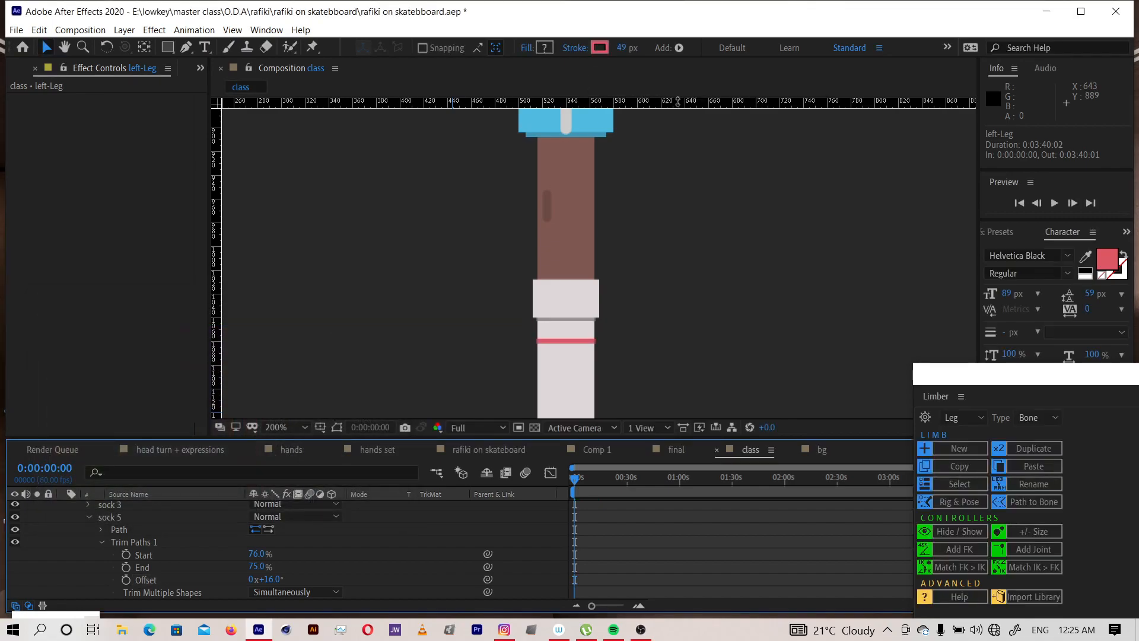
{"action": "left_click", "coordinate": [89, 517]}
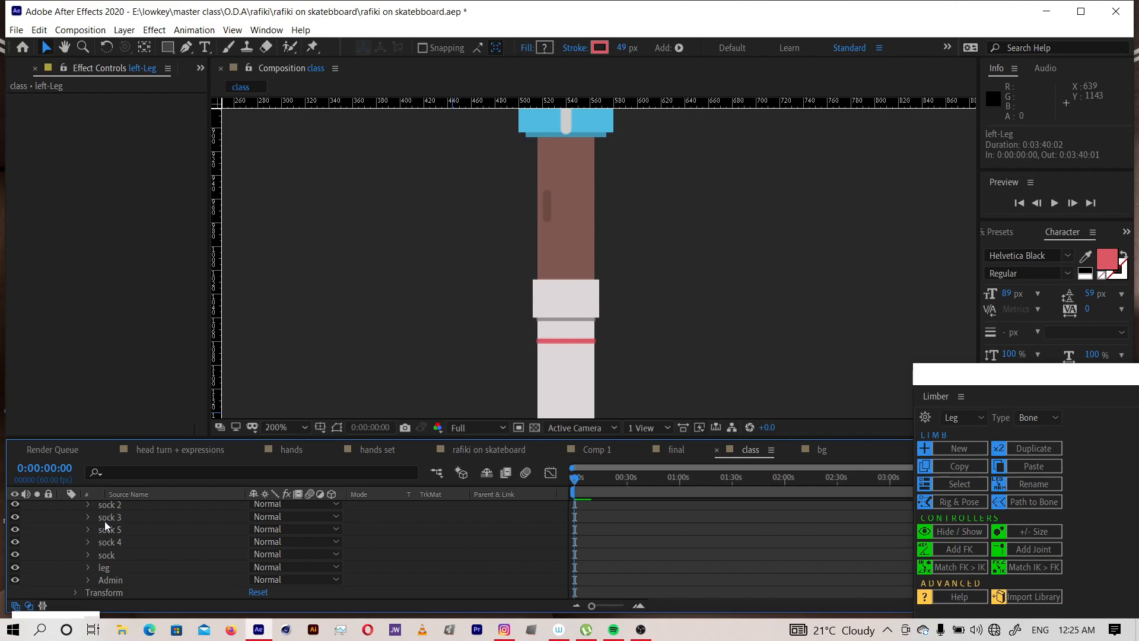
Duplicate the sock 5 group and set the copy's trim offset to 28° to place a second stripe below the red one
{"action": "left_click", "coordinate": [109, 530]}
{"action": "key", "text": "ctrl+d"}
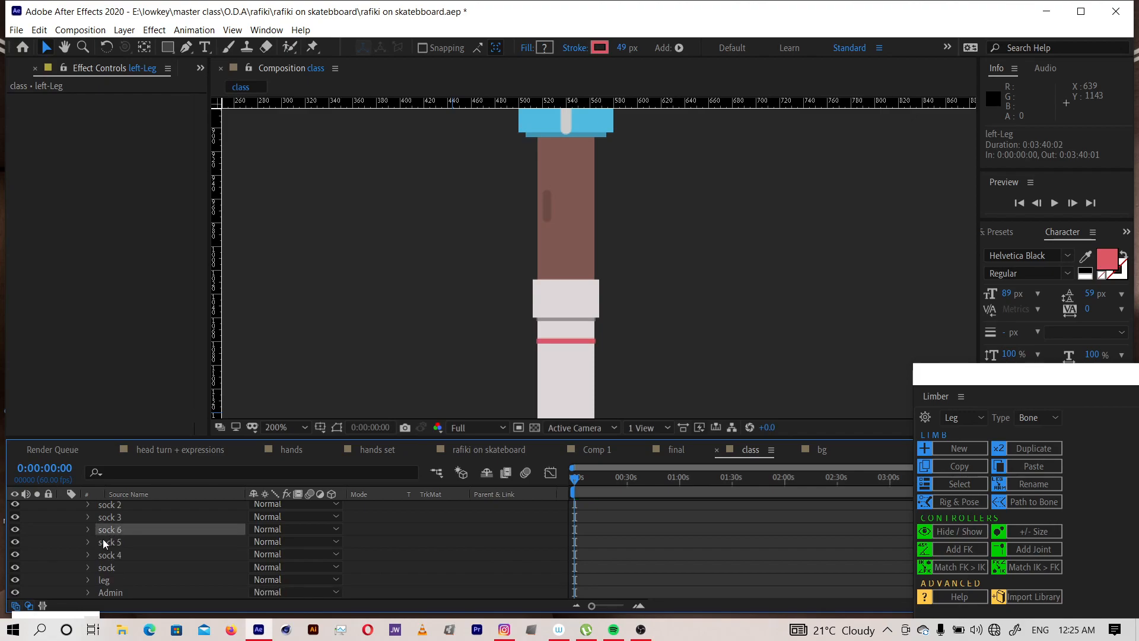
{"action": "left_click", "coordinate": [88, 530]}
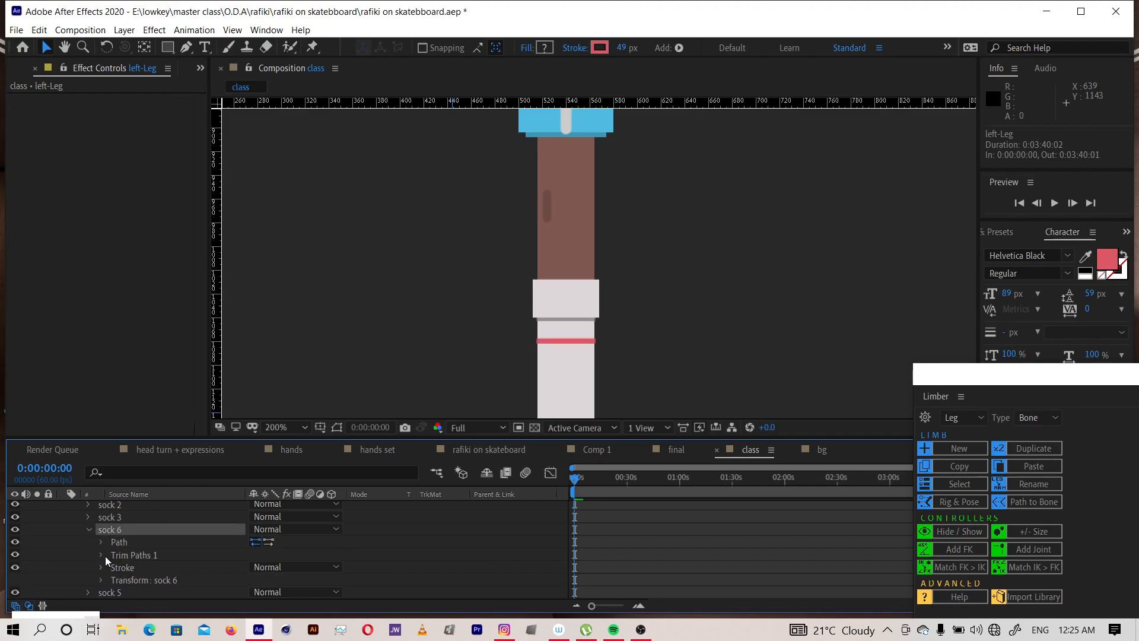
{"action": "left_click", "coordinate": [101, 557]}
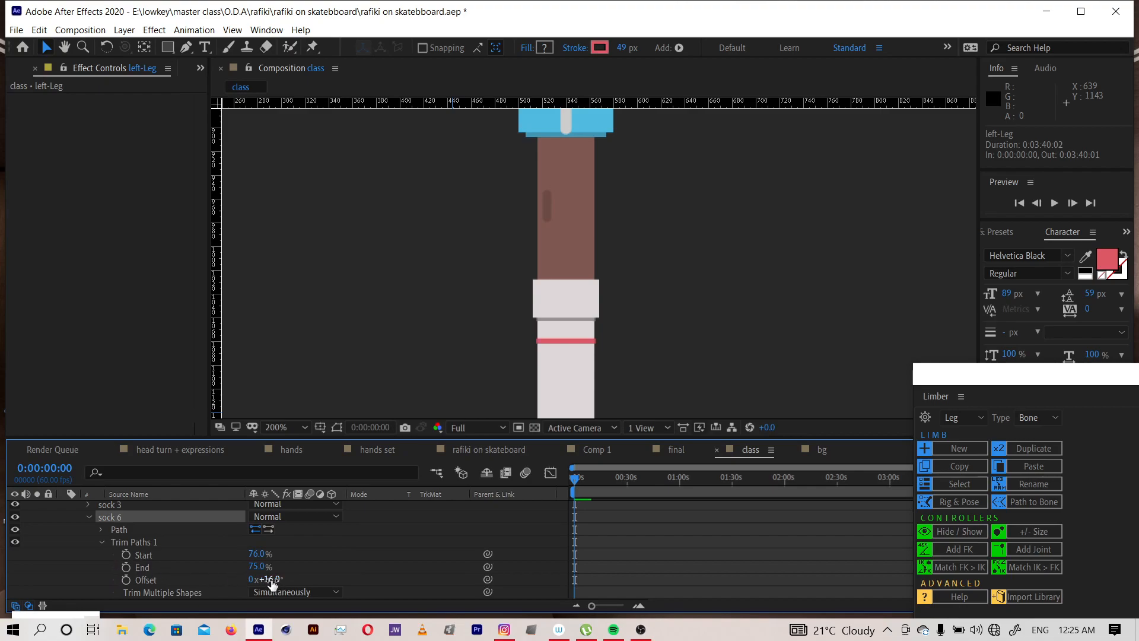
{"action": "left_click_drag", "start_coordinate": [273, 578], "coordinate": [277, 578]}
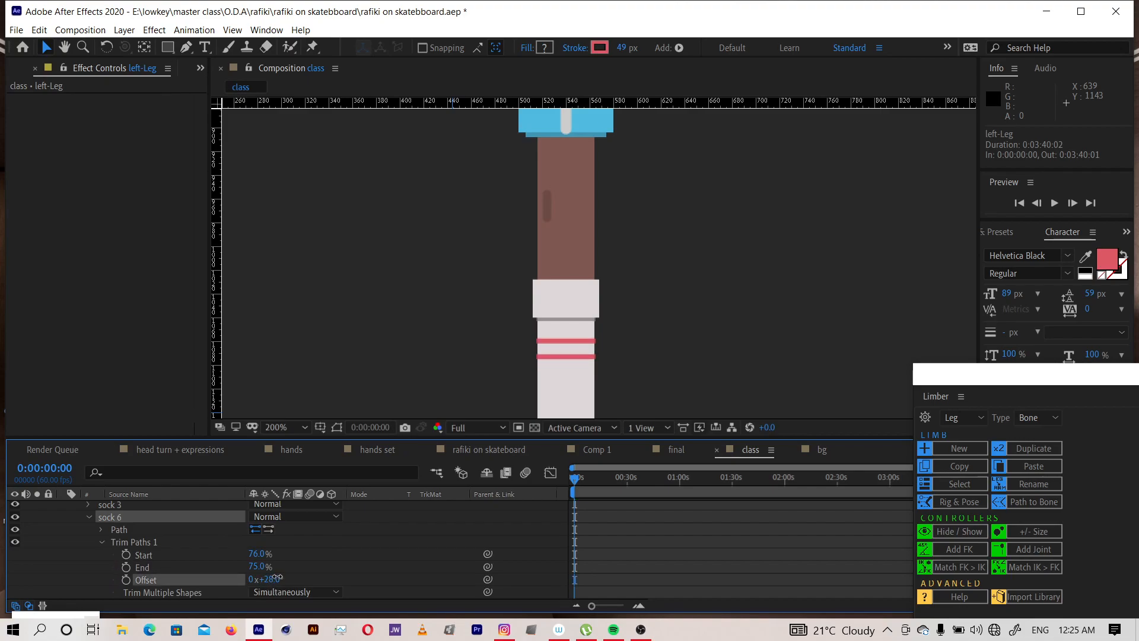
Sample the blue of the sock stripe in the final composition and copy its hex code 5DBEE2
{"action": "left_click", "coordinate": [675, 450]}
{"action": "left_click", "coordinate": [1086, 257]}
{"action": "left_click", "coordinate": [697, 233]}
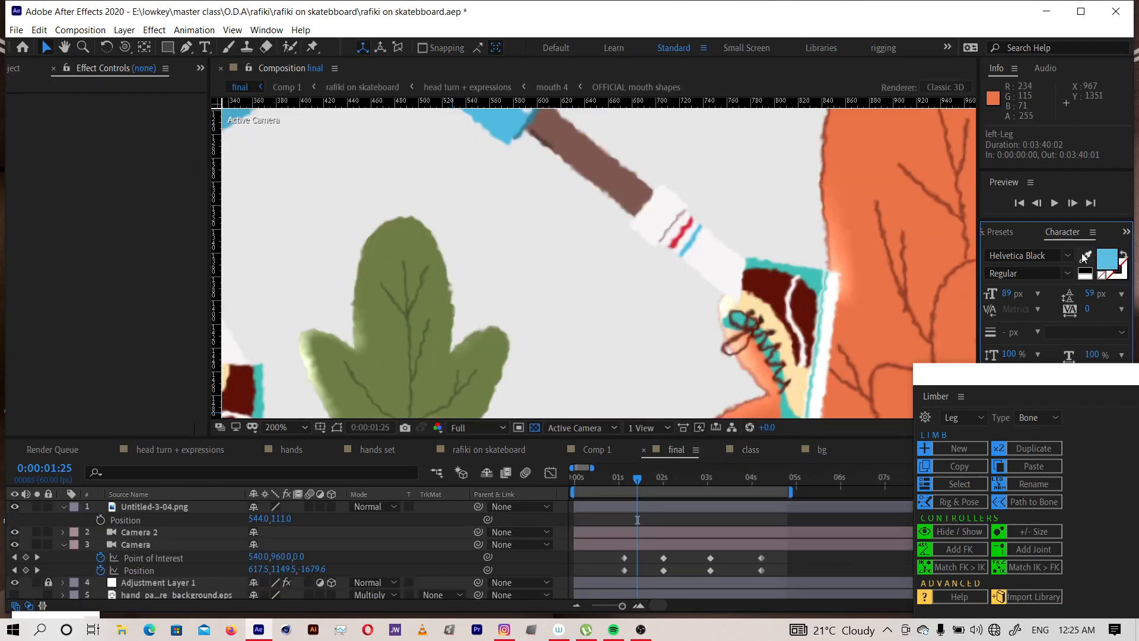
{"action": "left_click", "coordinate": [1105, 259]}
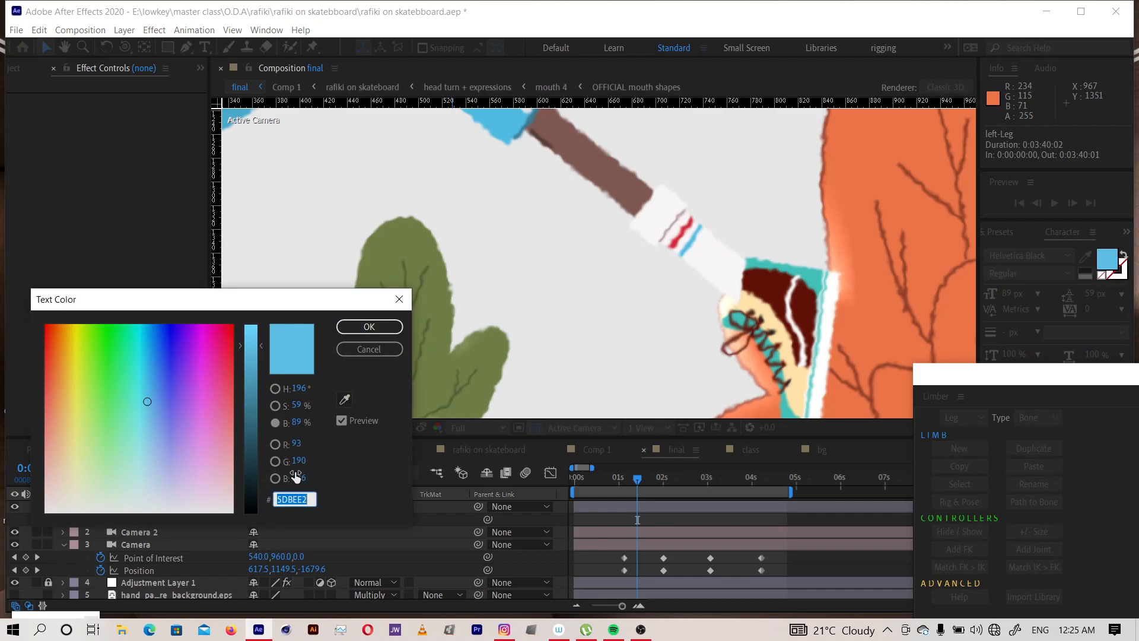
{"action": "key", "text": "Return"}
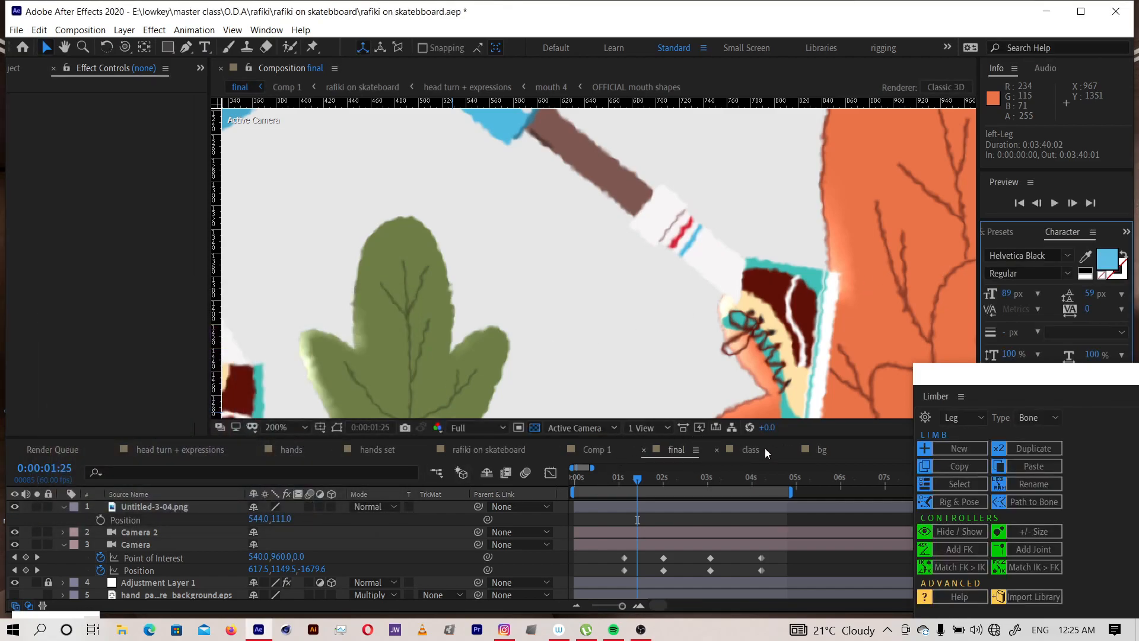
Set the lower sock stripe's stroke color to 5DBEE2 in the class composition
{"action": "left_click", "coordinate": [750, 450]}
{"action": "left_click", "coordinate": [604, 47]}
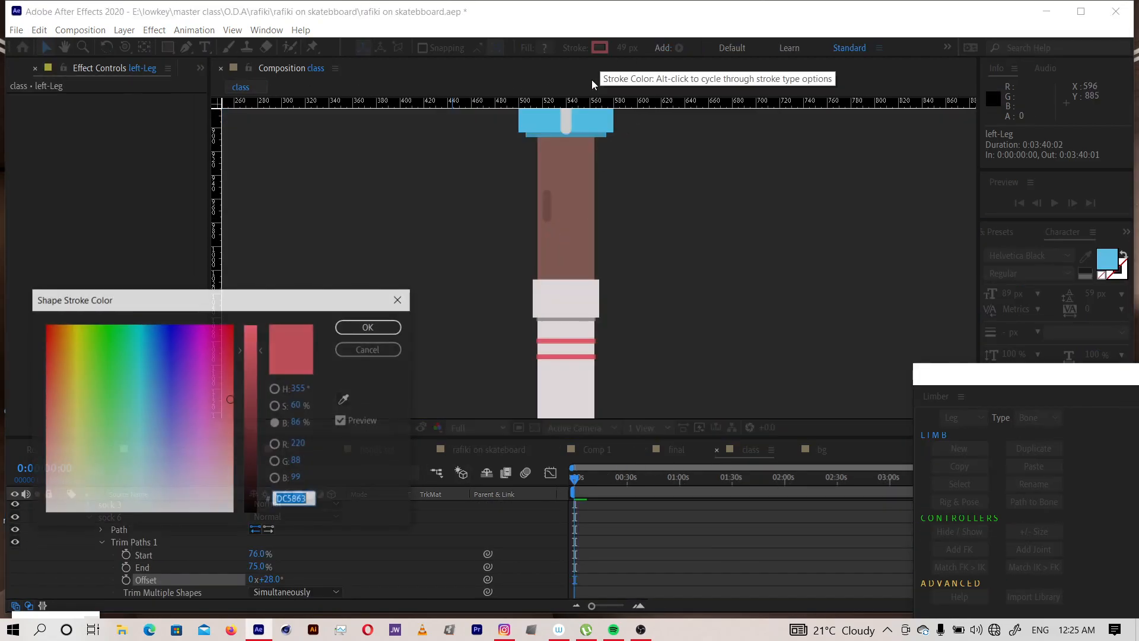
{"action": "type", "text": "5DBEE2"}
{"action": "key", "text": "Return"}
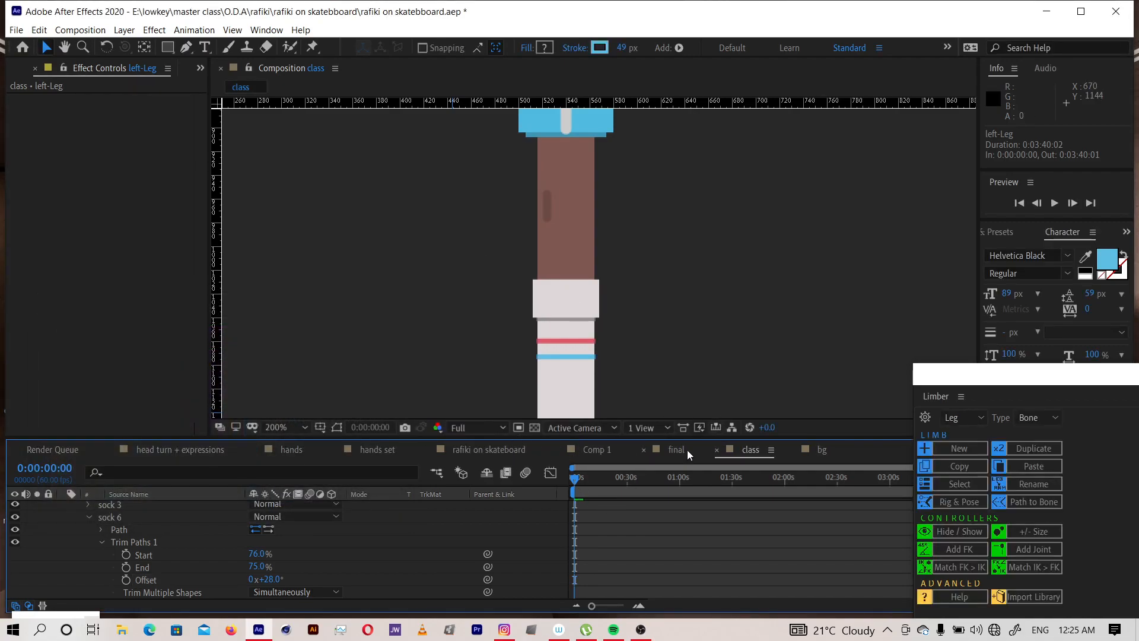
Compare the whole class leg with the skateboarder's legs in the final composition at 0:00:02:05
{"action": "key", "text": "comma"}
{"action": "key", "text": "h"}
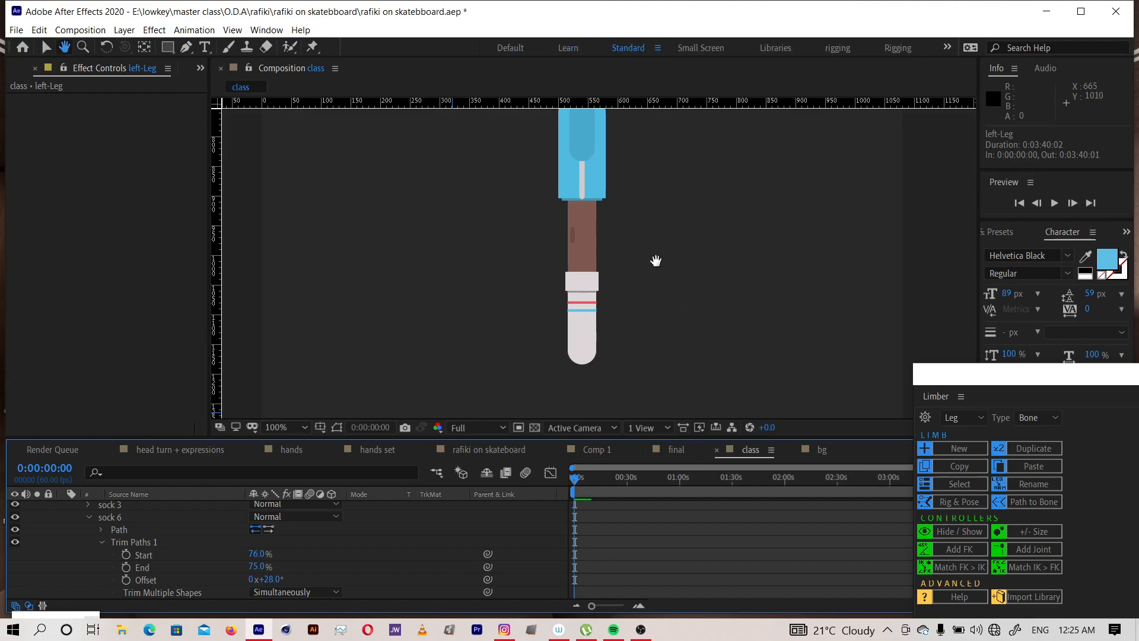
{"action": "key", "text": "v"}
{"action": "left_click", "coordinate": [676, 449]}
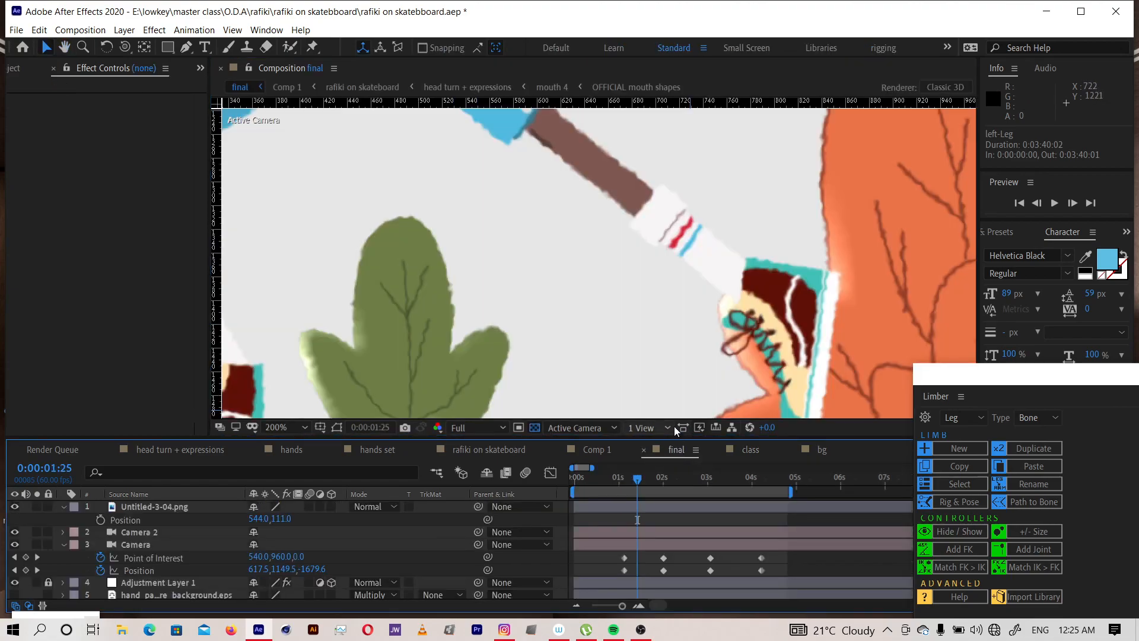
{"action": "key", "text": "comma"}
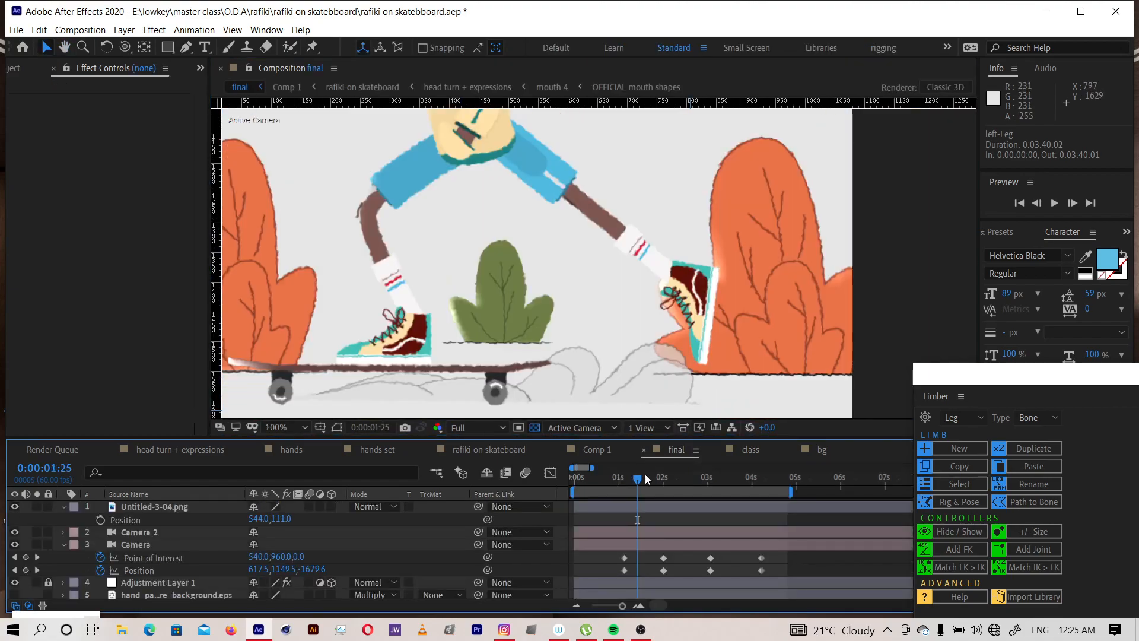
{"action": "left_click_drag", "start_coordinate": [638, 478], "coordinate": [669, 481]}
{"action": "key", "text": "comma"}
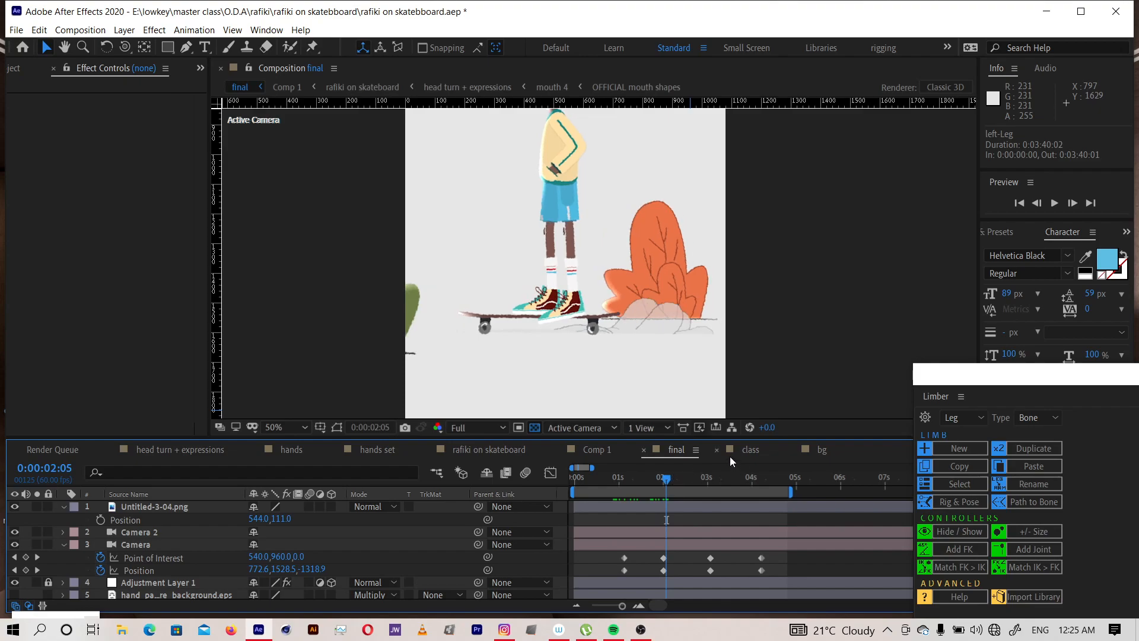
{"action": "left_click", "coordinate": [751, 449]}
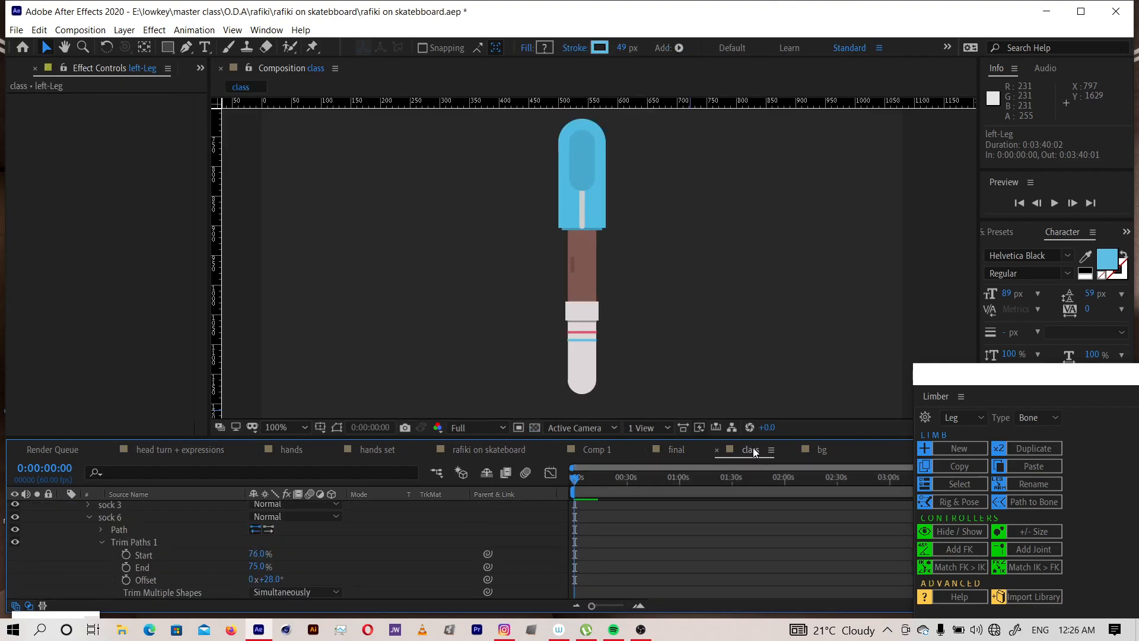
{"action": "left_click", "coordinate": [677, 450]}
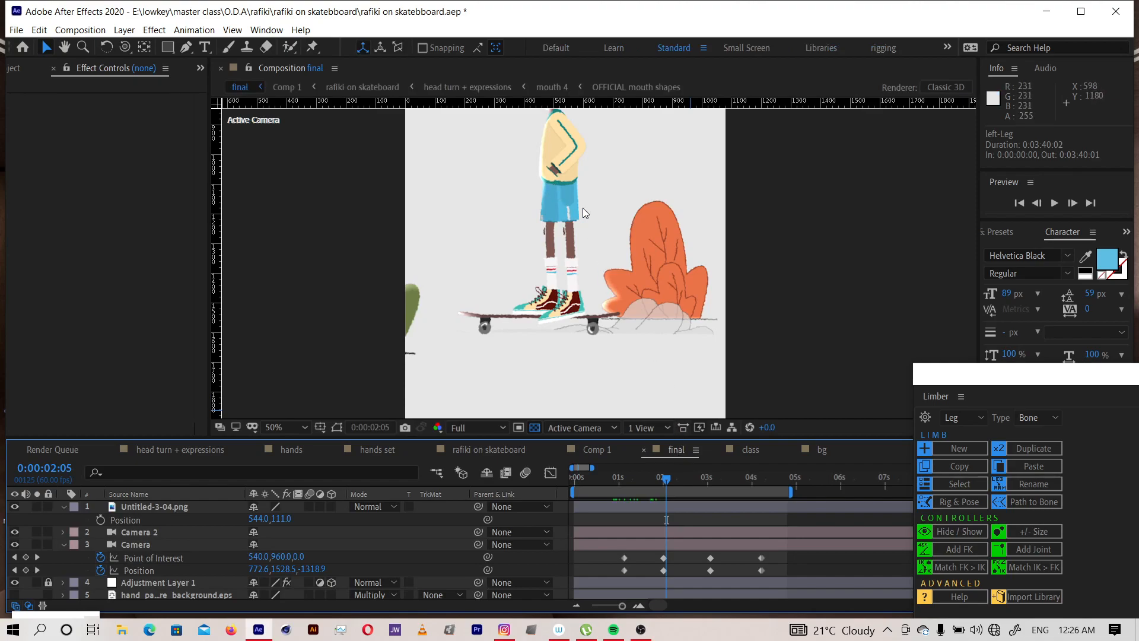
{"action": "key", "text": "h"}
{"action": "left_click_drag", "start_coordinate": [673, 209], "coordinate": [675, 251]}
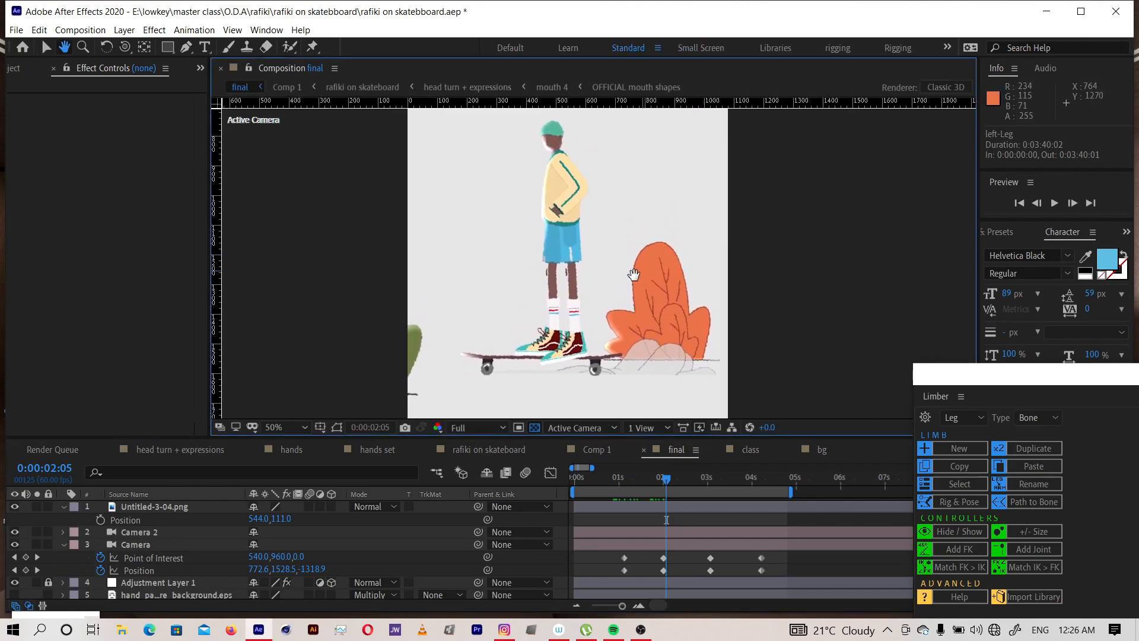
{"action": "key", "text": "v"}
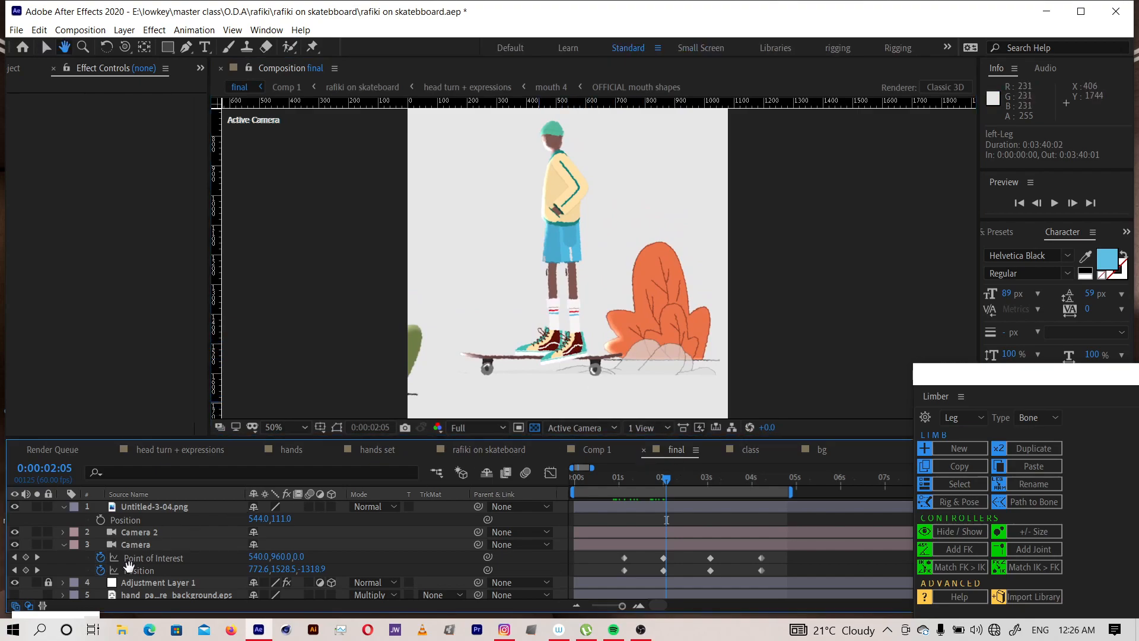
Look through the layers of the final and rafiki on skateboard compositions for the shoe layer
{"action": "scroll", "coordinate": [168, 524], "scroll_direction": "down", "scroll_amount": 5}
{"action": "key", "text": "h"}
{"action": "scroll", "coordinate": [135, 569], "scroll_direction": "down", "scroll_amount": 12}
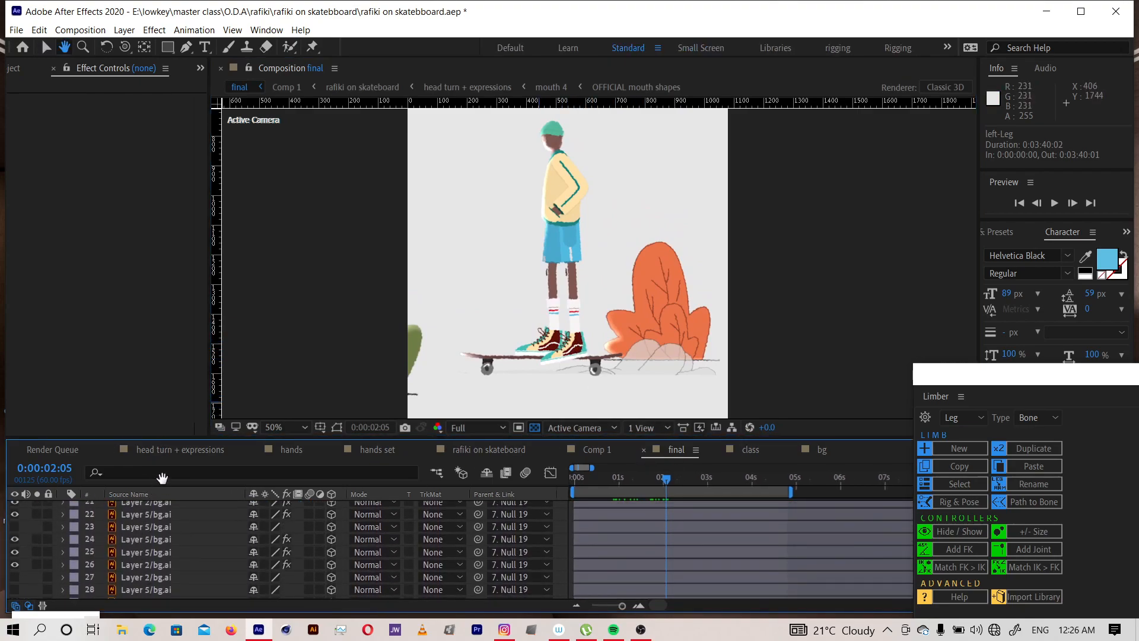
{"action": "scroll", "coordinate": [151, 552], "scroll_direction": "up", "scroll_amount": 10}
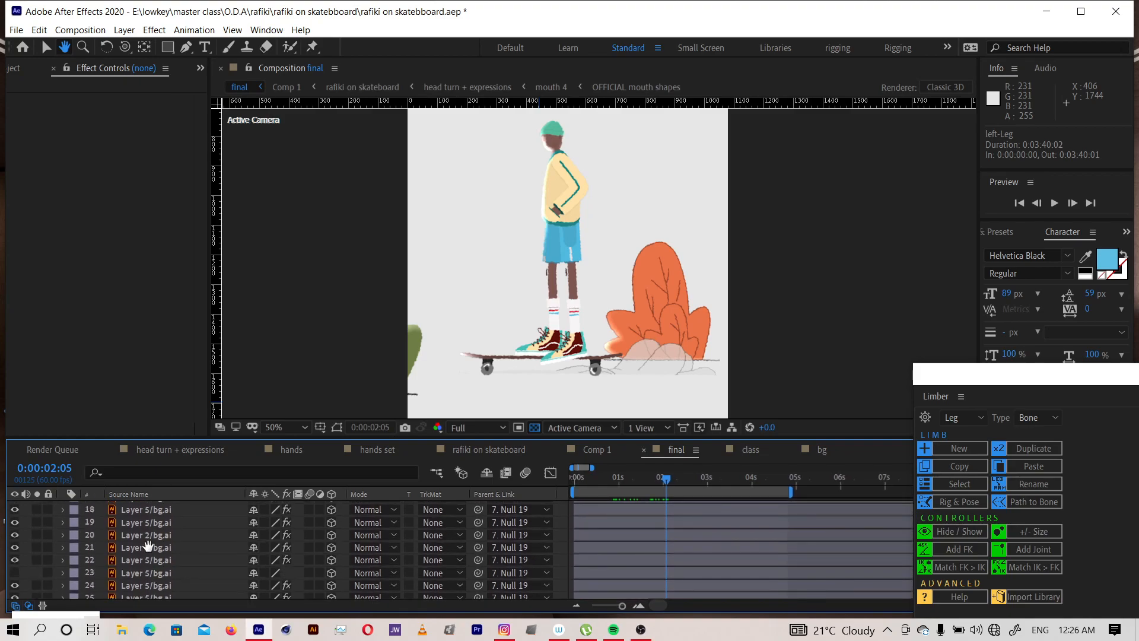
{"action": "scroll", "coordinate": [151, 544], "scroll_direction": "up", "scroll_amount": 5}
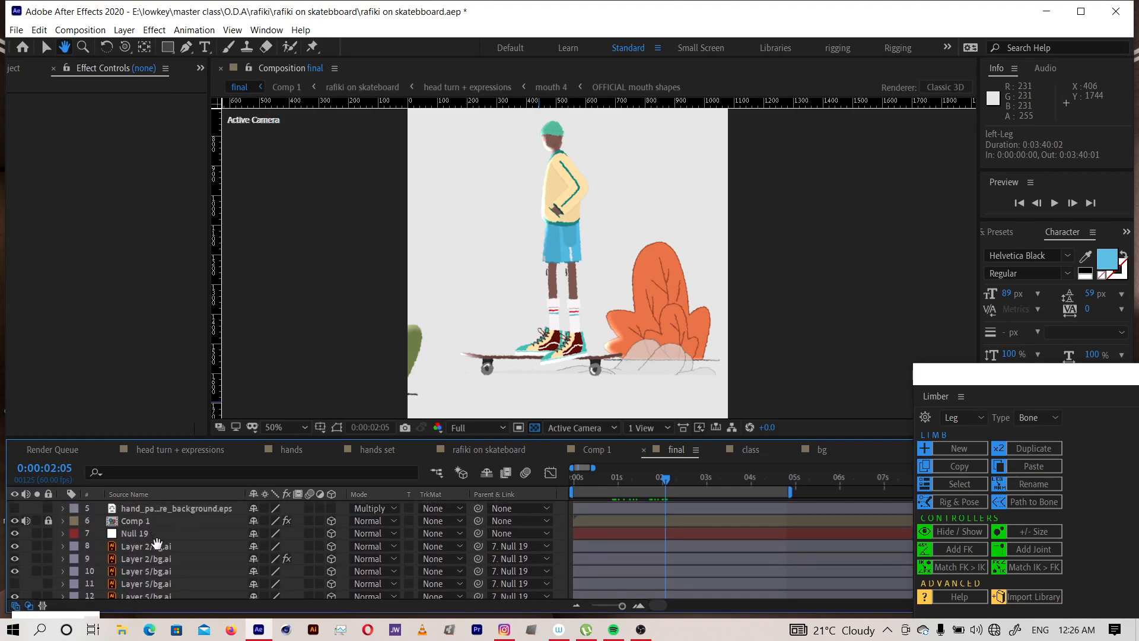
{"action": "key", "text": "v"}
{"action": "left_click", "coordinate": [497, 449]}
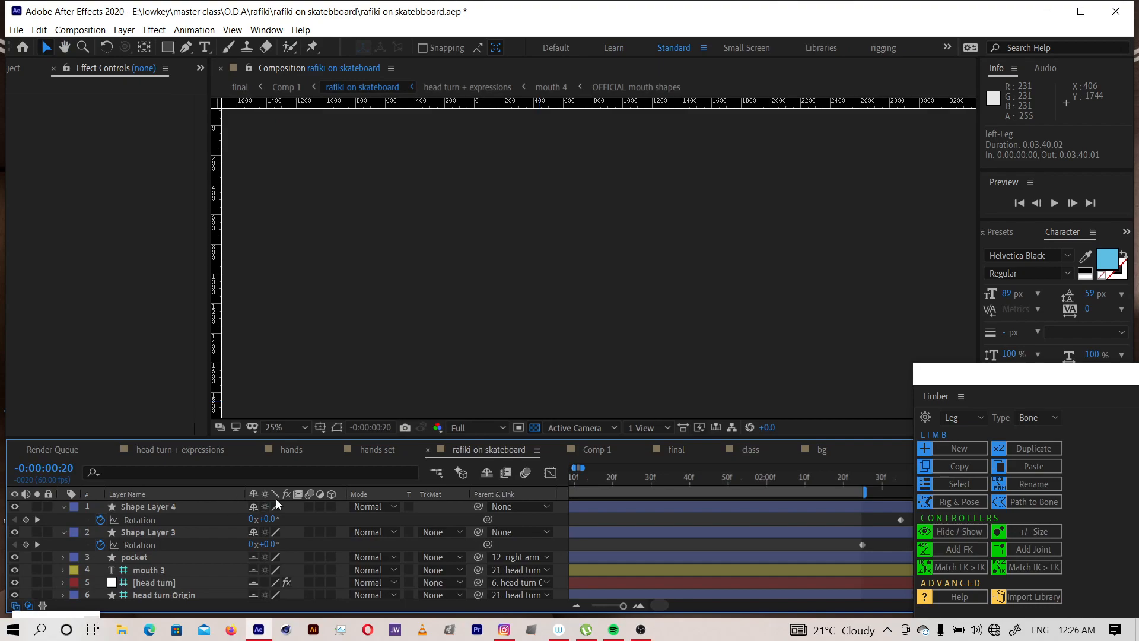
{"action": "key", "text": "h"}
{"action": "scroll", "coordinate": [153, 531], "scroll_direction": "down", "scroll_amount": 5}
{"action": "scroll", "coordinate": [154, 547], "scroll_direction": "down", "scroll_amount": 3}
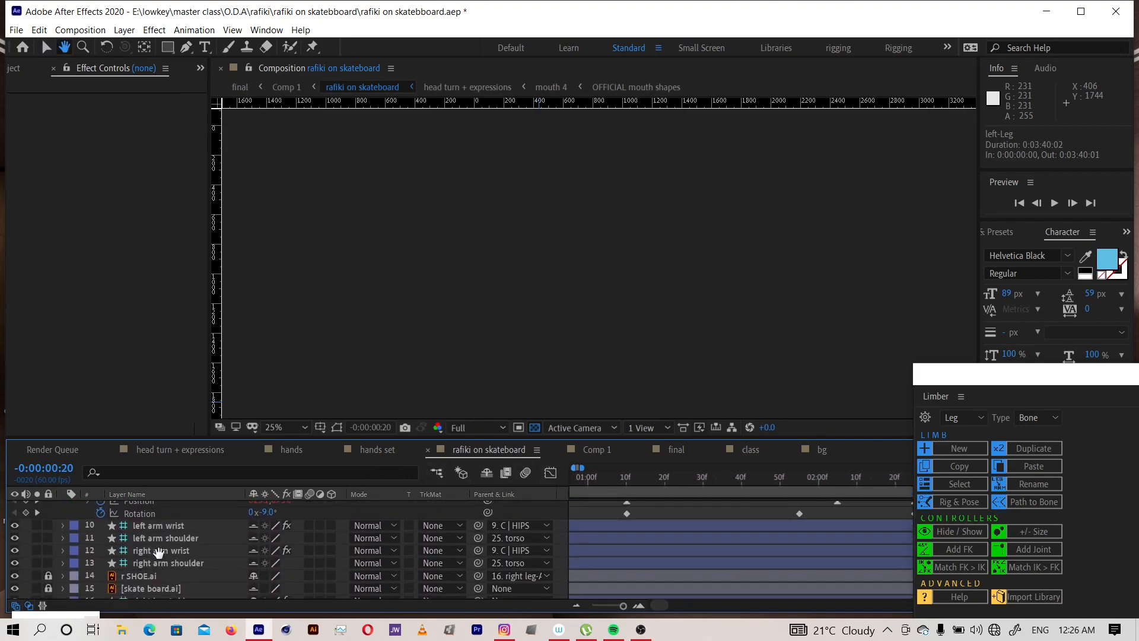
Unlock and copy the r SHOE.ai layer, relock it, and paste the copy into the class composition
{"action": "key", "text": "v"}
{"action": "left_click", "coordinate": [49, 542]}
{"action": "left_click", "coordinate": [141, 545]}
{"action": "key", "text": "ctrl+c"}
{"action": "left_click", "coordinate": [49, 542]}
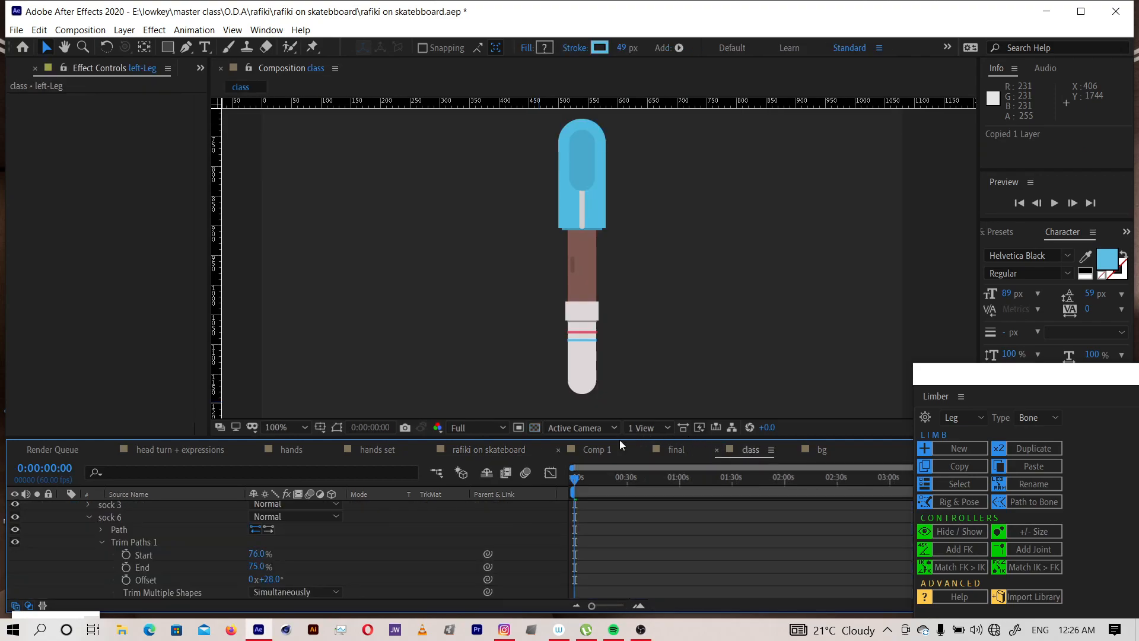
{"action": "key", "text": "ctrl+v"}
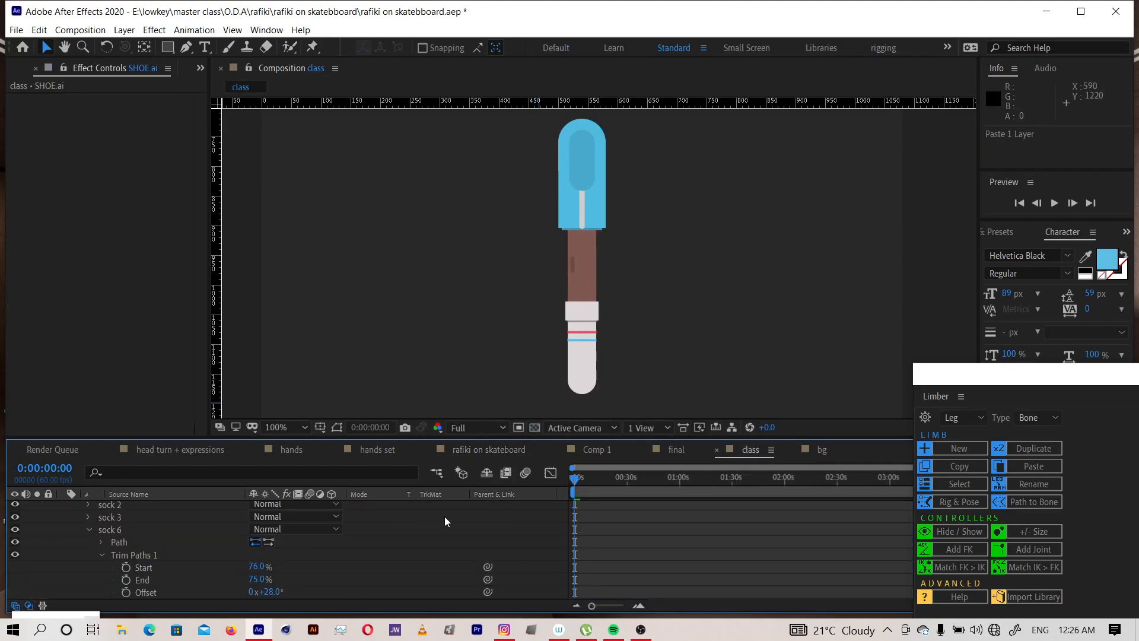
{"action": "key", "text": "comma"}
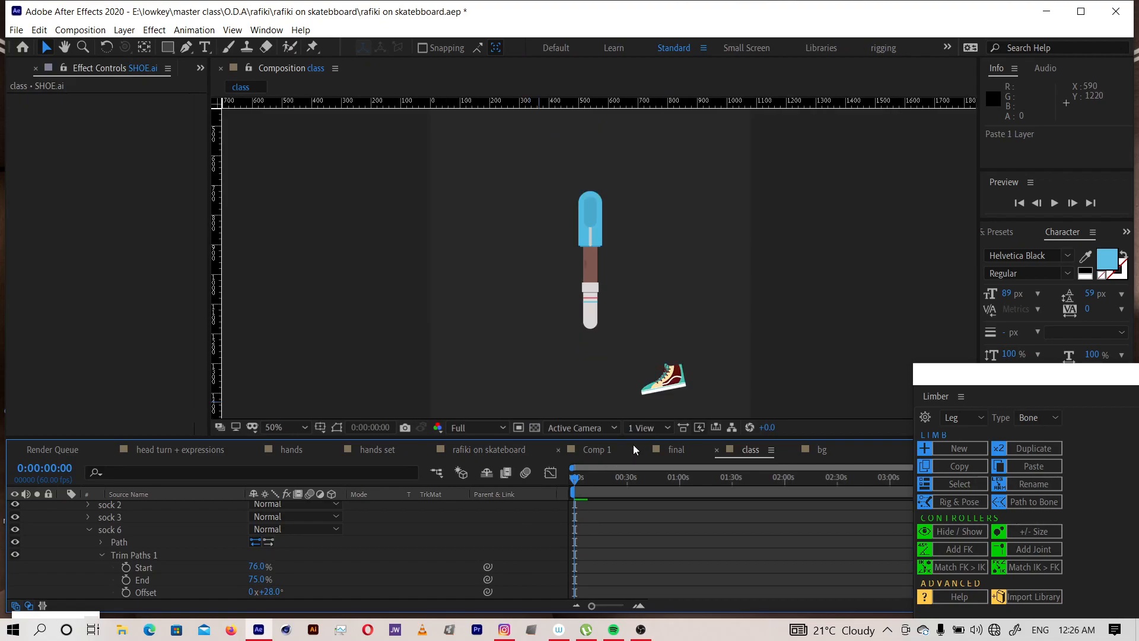
Set the rotation of the pasted SHOE.ai layer to 0° in the class composition
{"action": "key", "text": "h"}
{"action": "scroll", "coordinate": [178, 587], "scroll_direction": "up", "scroll_amount": 8}
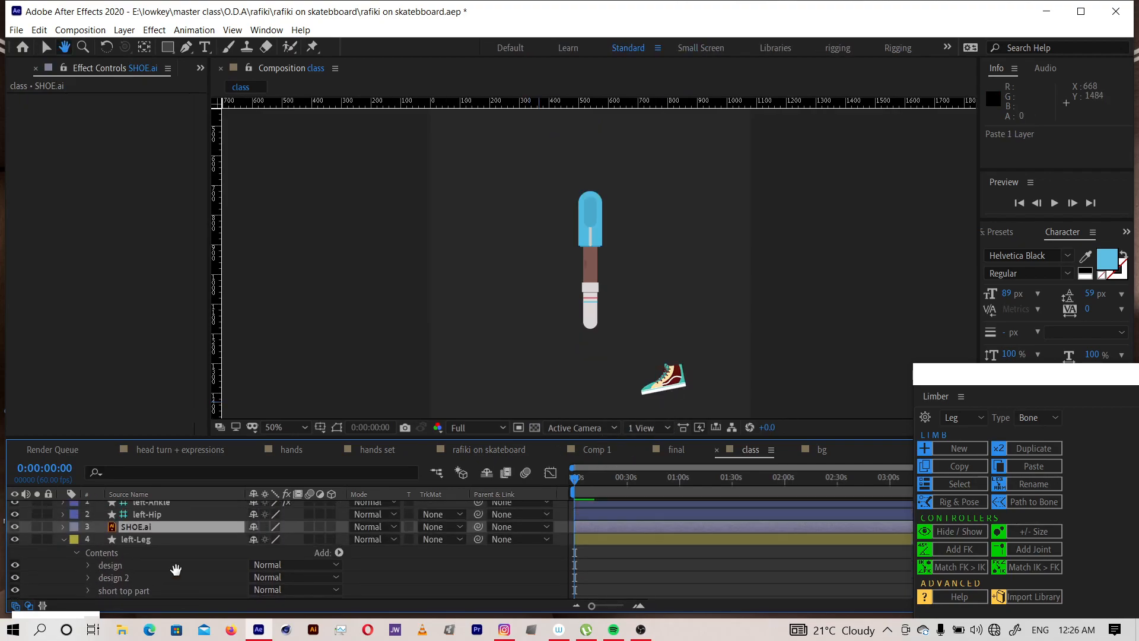
{"action": "key", "text": "v"}
{"action": "left_click", "coordinate": [143, 533]}
{"action": "key", "text": "r"}
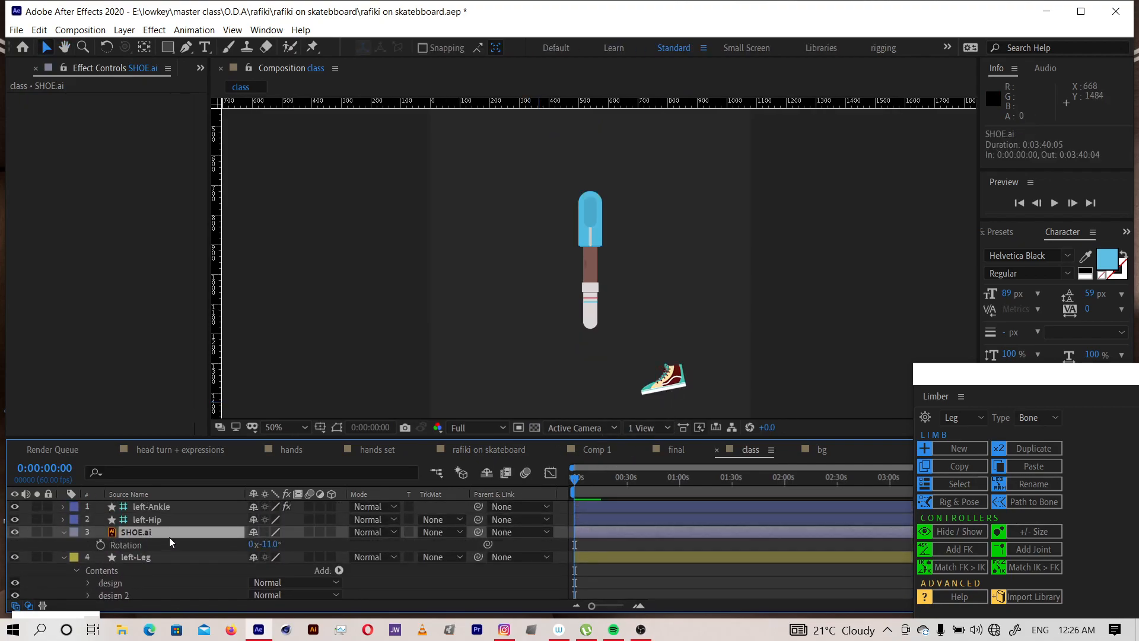
{"action": "left_click", "coordinate": [270, 546]}
{"action": "type", "text": "0"}
{"action": "key", "text": "Return"}
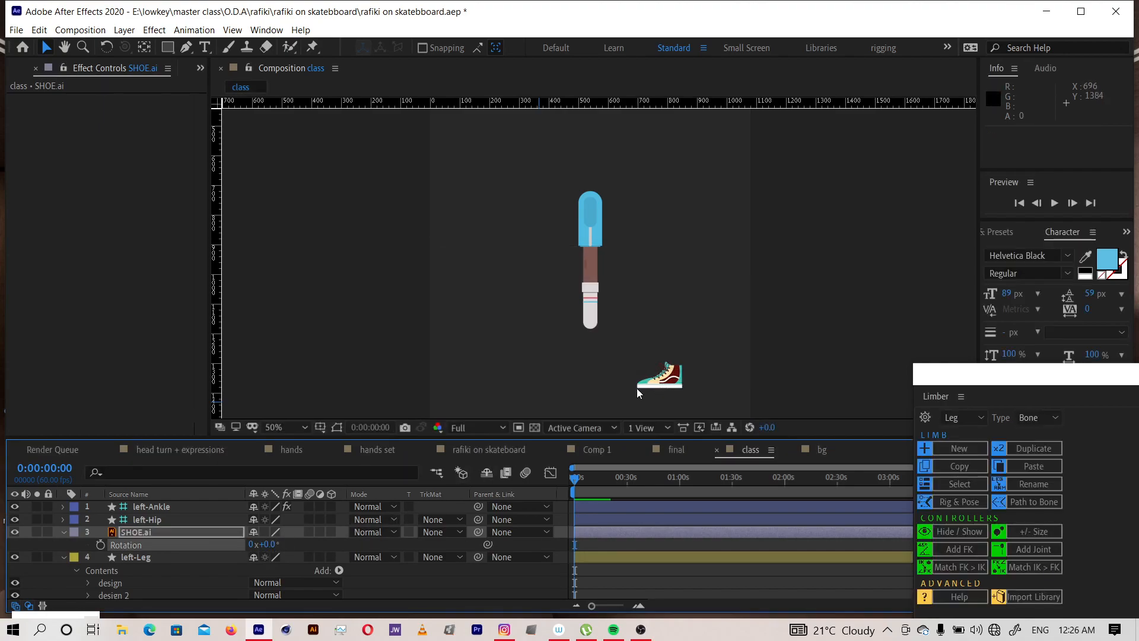
Move the shoe under the sock at the bottom of the leg, to about position 541, 1147
{"action": "key", "text": "p"}
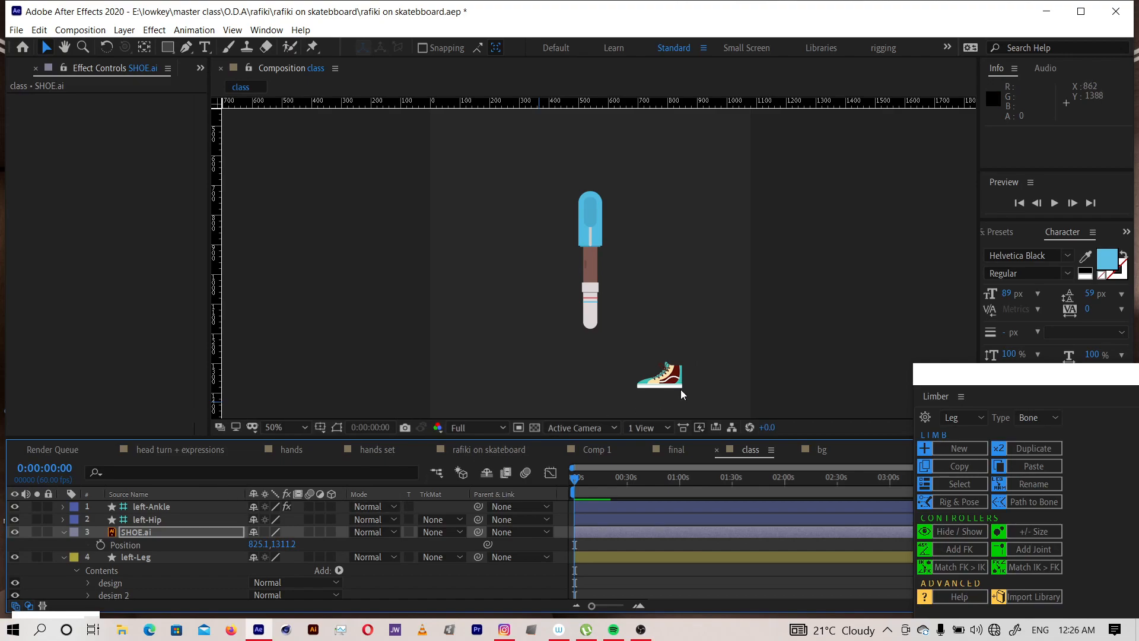
{"action": "left_click_drag", "start_coordinate": [670, 382], "coordinate": [603, 272]}
{"action": "key", "text": "period"}
{"action": "key", "text": "h"}
{"action": "key", "text": "v"}
Scale the SHOE.ai layer to 50% and check its proportions against the leg
{"action": "key", "text": "s"}
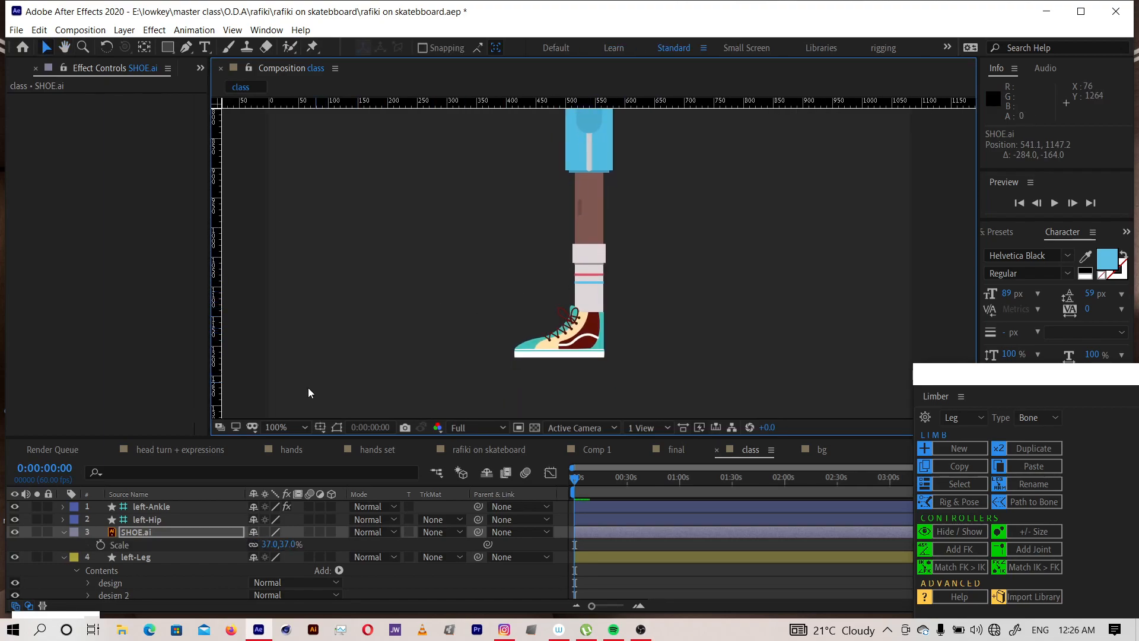
{"action": "left_click_drag", "start_coordinate": [264, 544], "coordinate": [277, 543]}
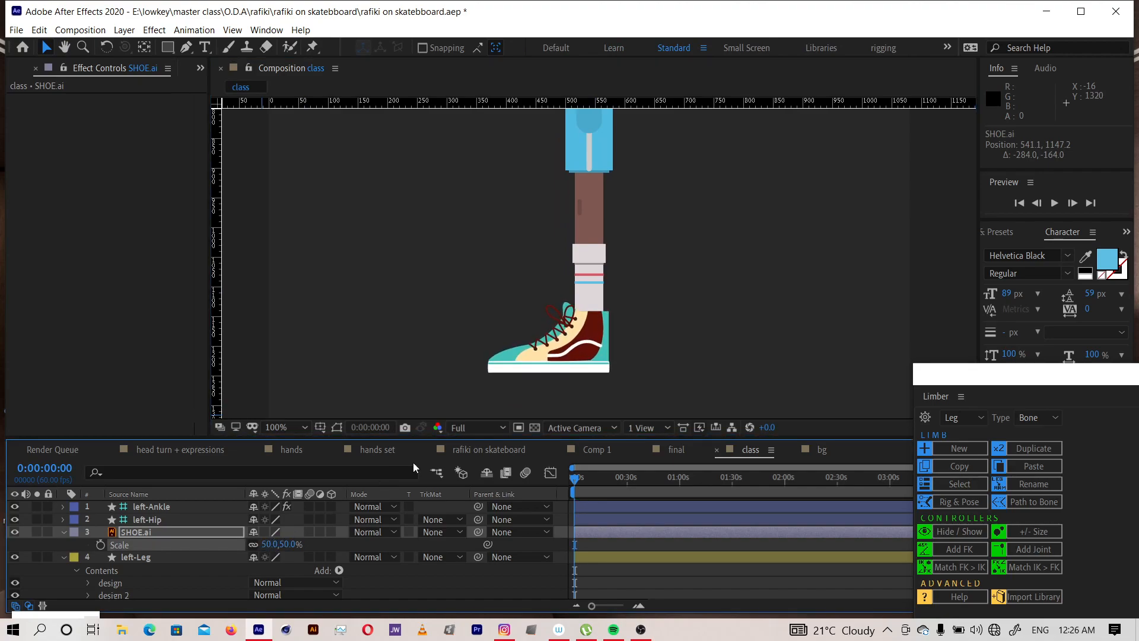
{"action": "key", "text": "h"}
{"action": "scroll", "coordinate": [606, 324], "scroll_direction": "down", "scroll_amount": 2}
{"action": "key", "text": "v"}
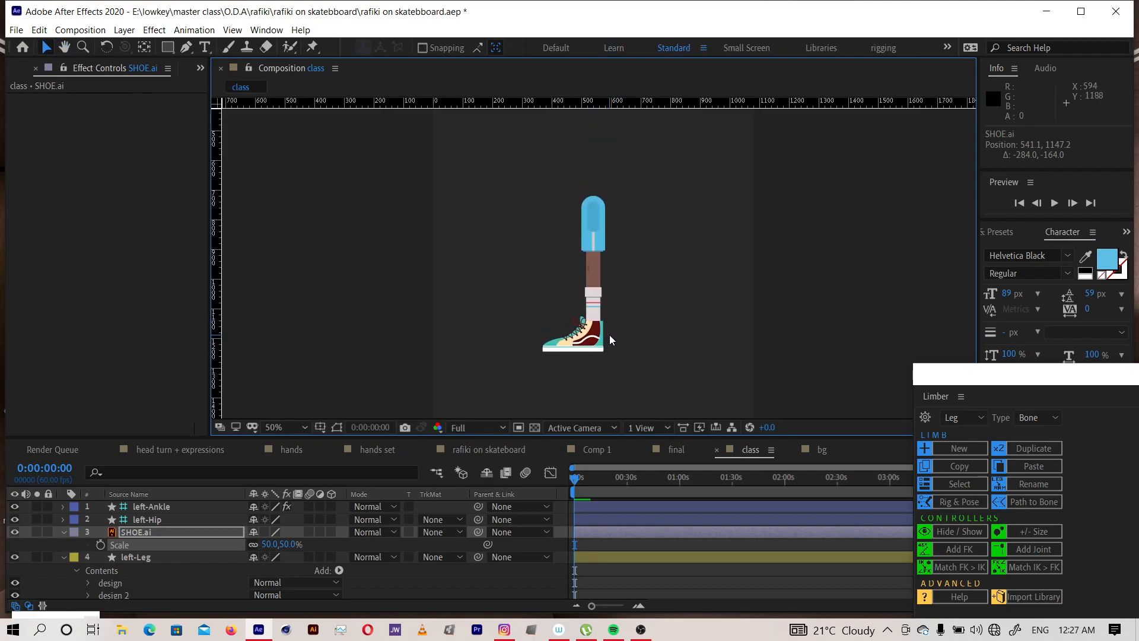
{"action": "scroll", "coordinate": [611, 332], "scroll_direction": "up", "scroll_amount": 2}
{"action": "left_click_drag", "start_coordinate": [624, 343], "coordinate": [626, 323]}
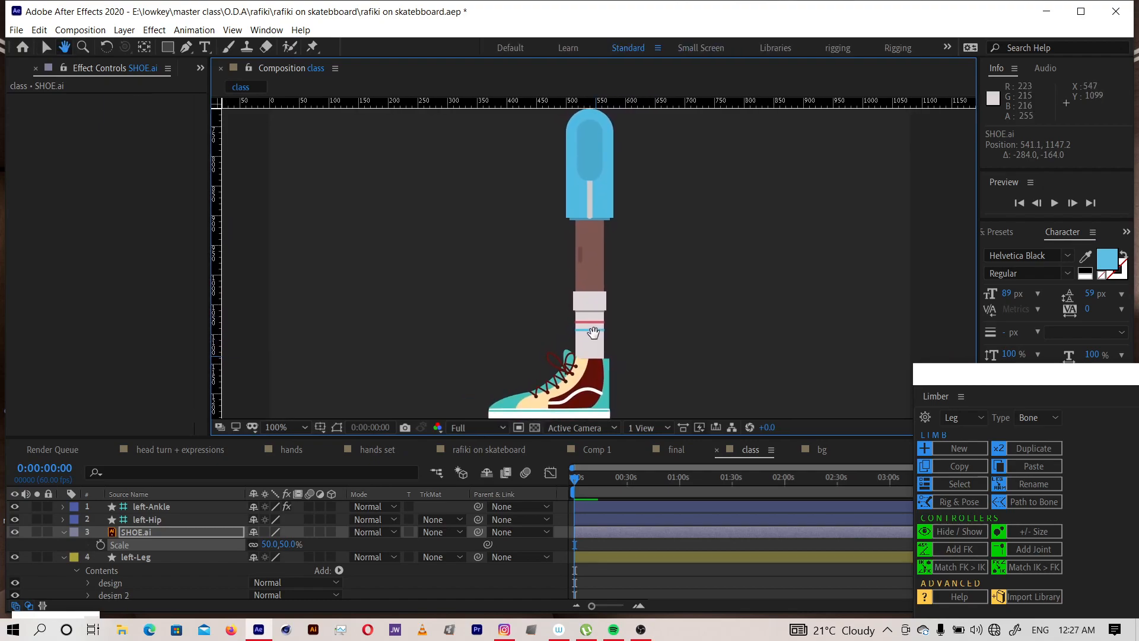
{"action": "scroll", "coordinate": [585, 336], "scroll_direction": "up", "scroll_amount": 2}
{"action": "scroll", "coordinate": [586, 337], "scroll_direction": "down", "scroll_amount": 4}
{"action": "key", "text": "h"}
{"action": "left_click_drag", "start_coordinate": [576, 340], "coordinate": [567, 340]}
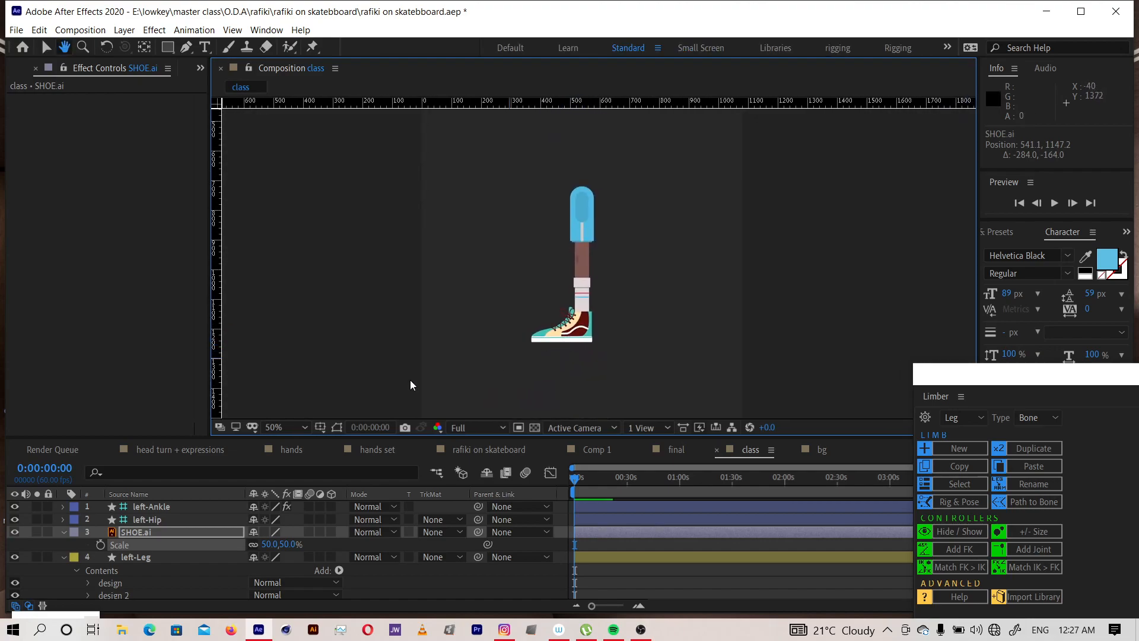
Collapse the SHOE.ai and left-Leg layers, hide the shoe, and lock left-Leg
{"action": "key", "text": "v"}
{"action": "left_click", "coordinate": [64, 532]}
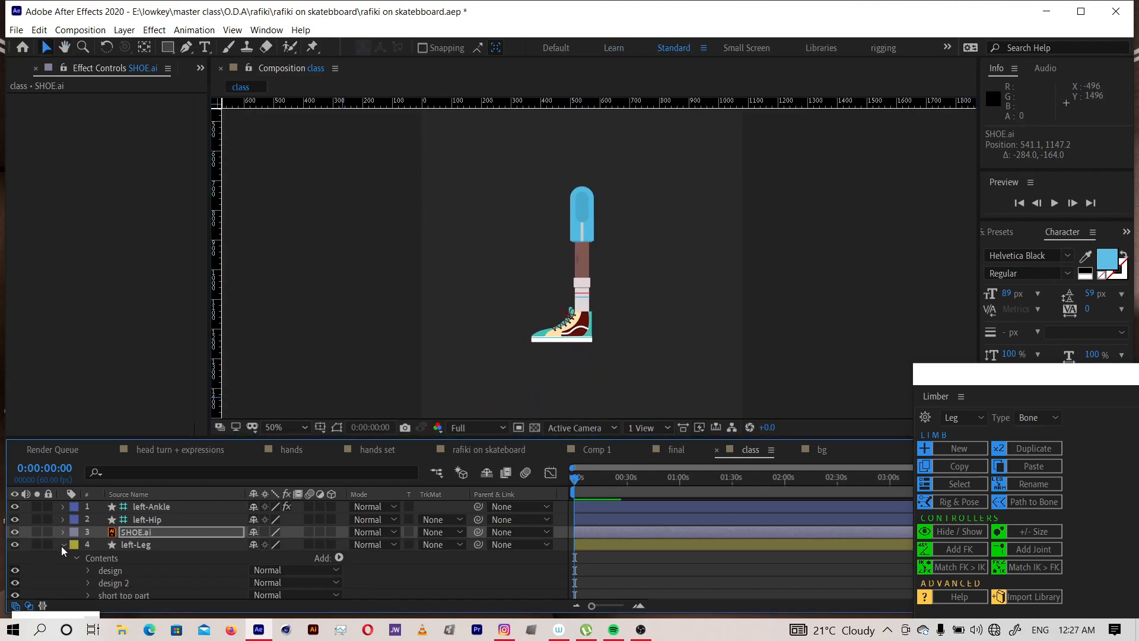
{"action": "left_click", "coordinate": [63, 545]}
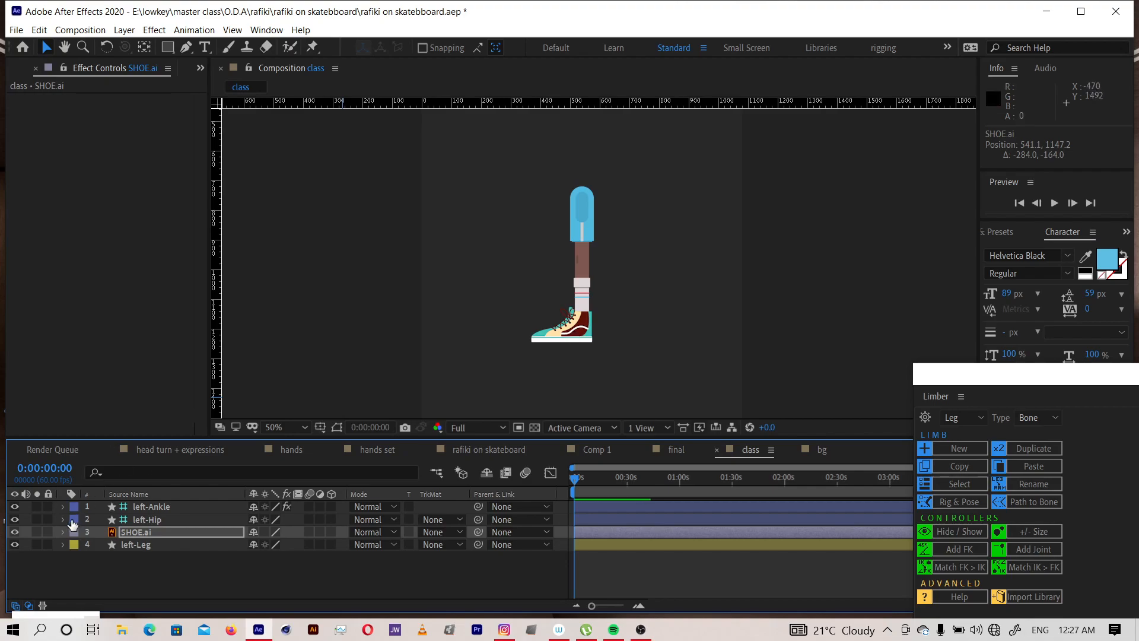
{"action": "left_click", "coordinate": [15, 532]}
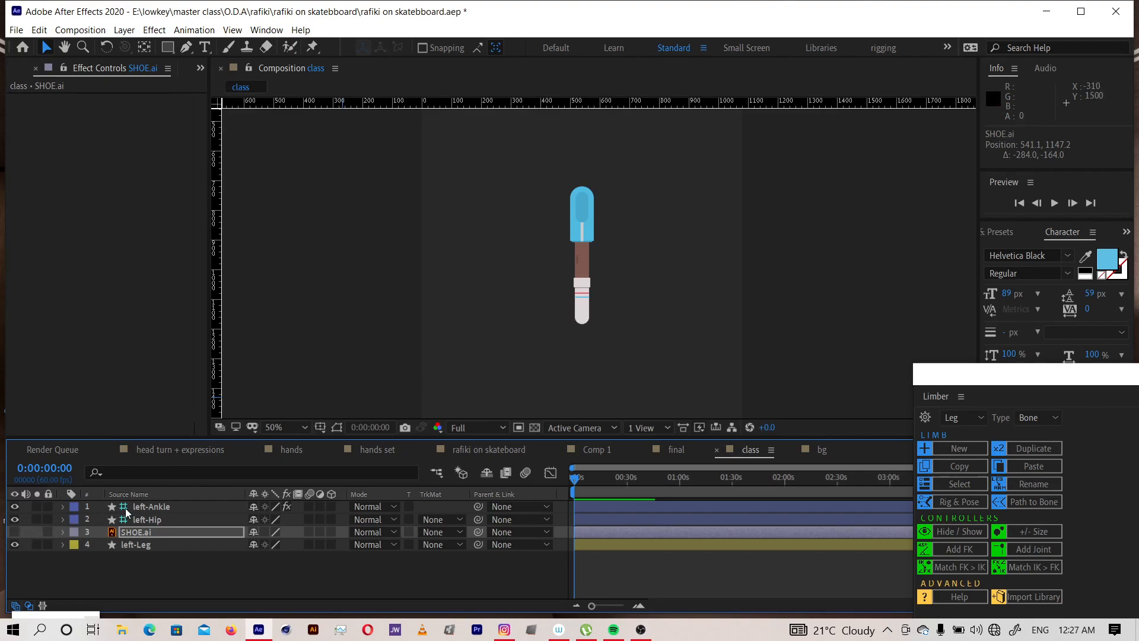
{"action": "left_click", "coordinate": [99, 576]}
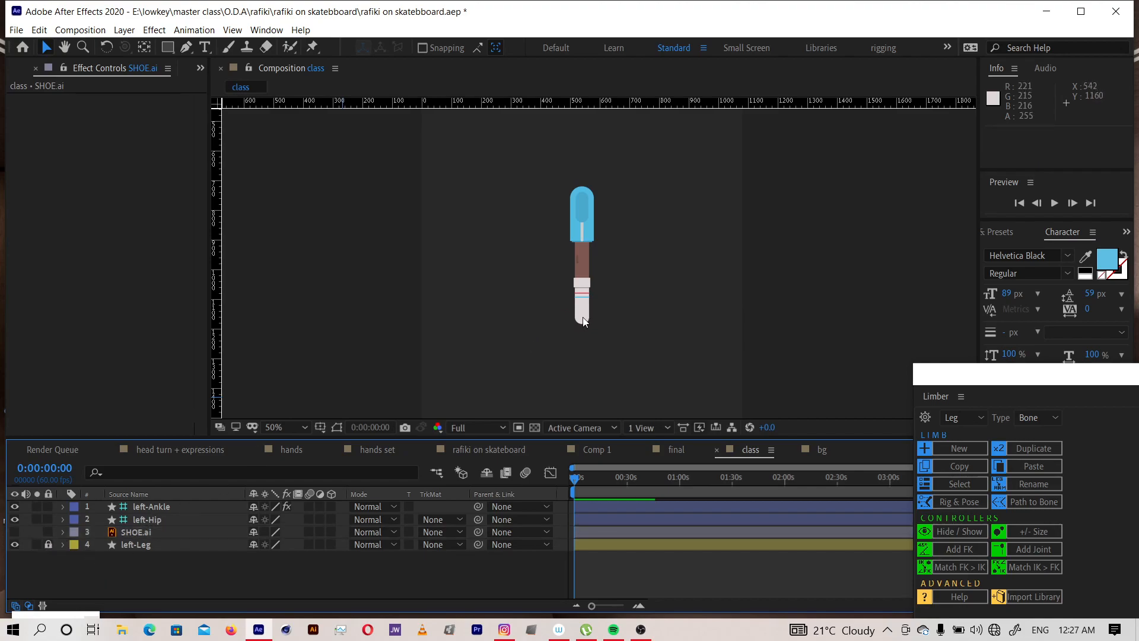
Bend the leg by moving left-Ankle to about 632, 1110 and set its Limber Clockwise value to -100%
{"action": "left_click_drag", "start_coordinate": [583, 321], "coordinate": [612, 302]}
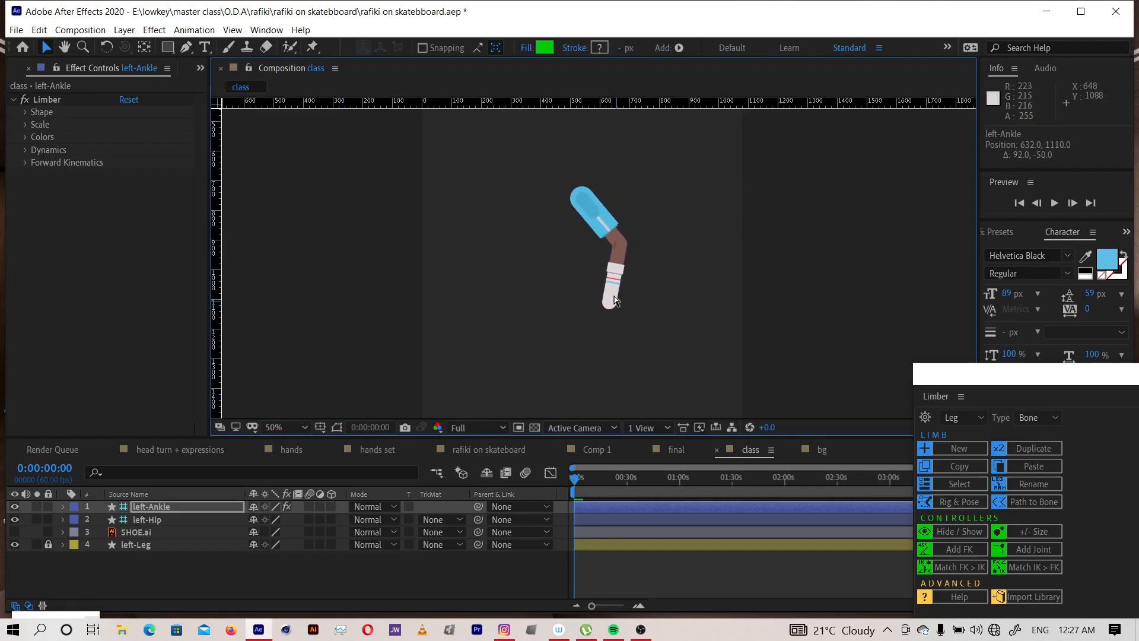
{"action": "left_click", "coordinate": [25, 150]}
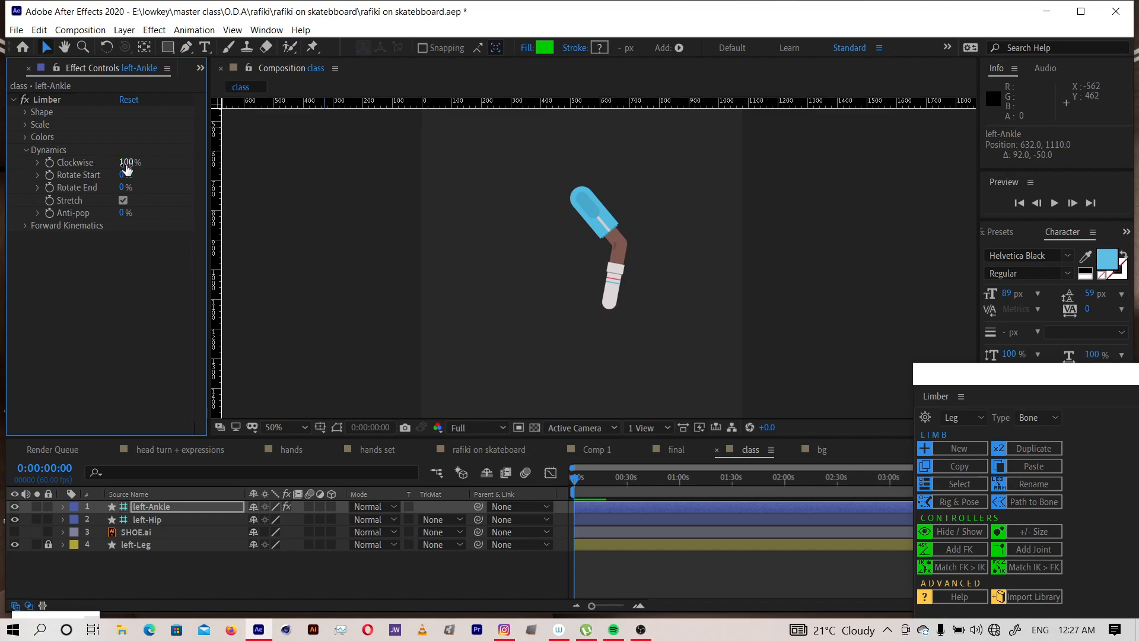
{"action": "left_click_drag", "start_coordinate": [127, 163], "coordinate": [3, 215]}
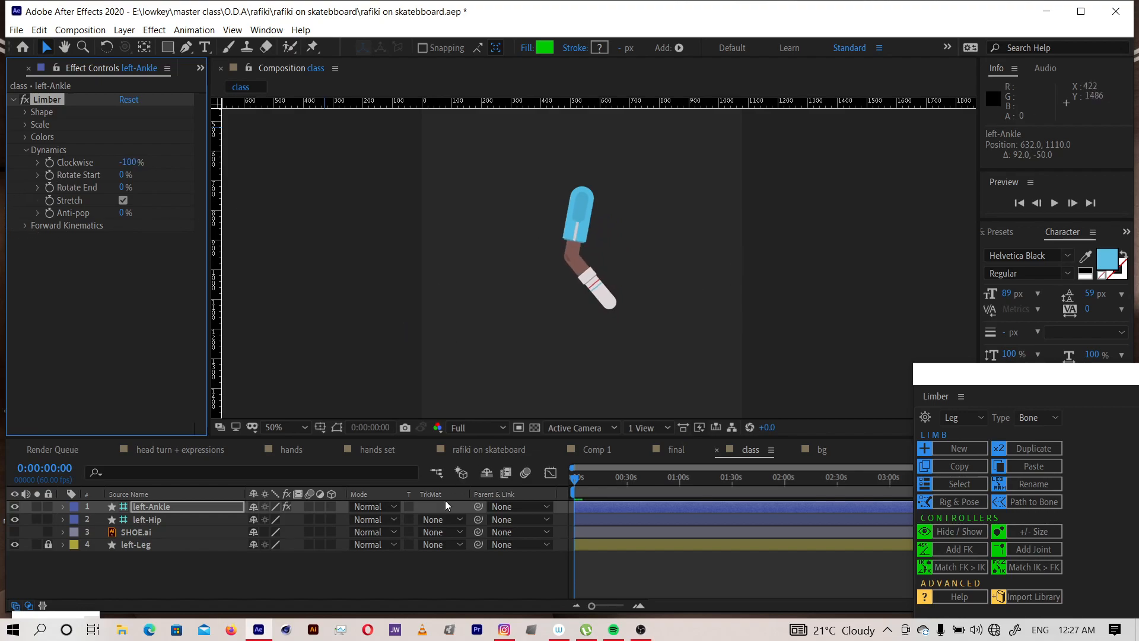
Straighten the leg by moving left-Ankle to 540, 1160 and make the SHOE.ai layer visible again
{"action": "left_click", "coordinate": [284, 574]}
{"action": "left_click_drag", "start_coordinate": [613, 305], "coordinate": [584, 323]}
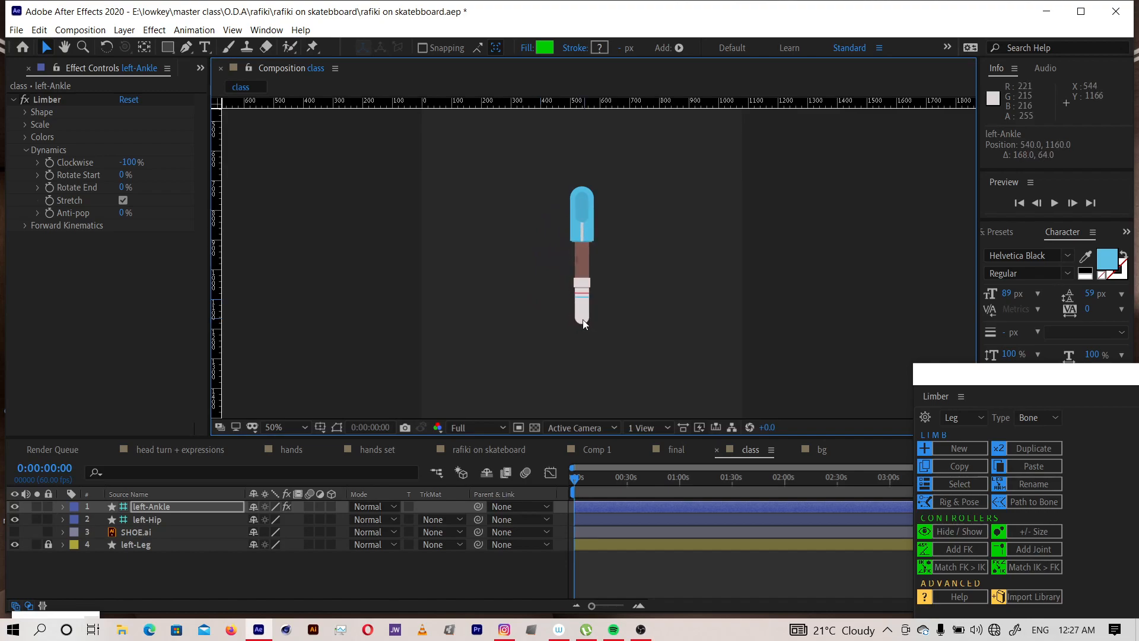
{"action": "left_click", "coordinate": [22, 568]}
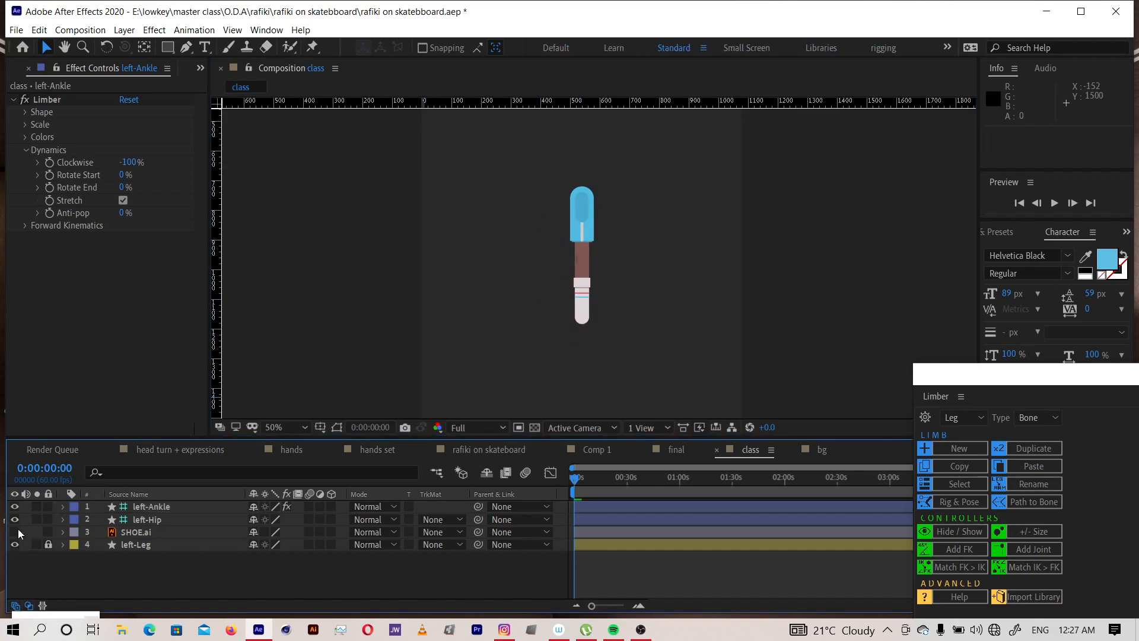
{"action": "left_click", "coordinate": [14, 531]}
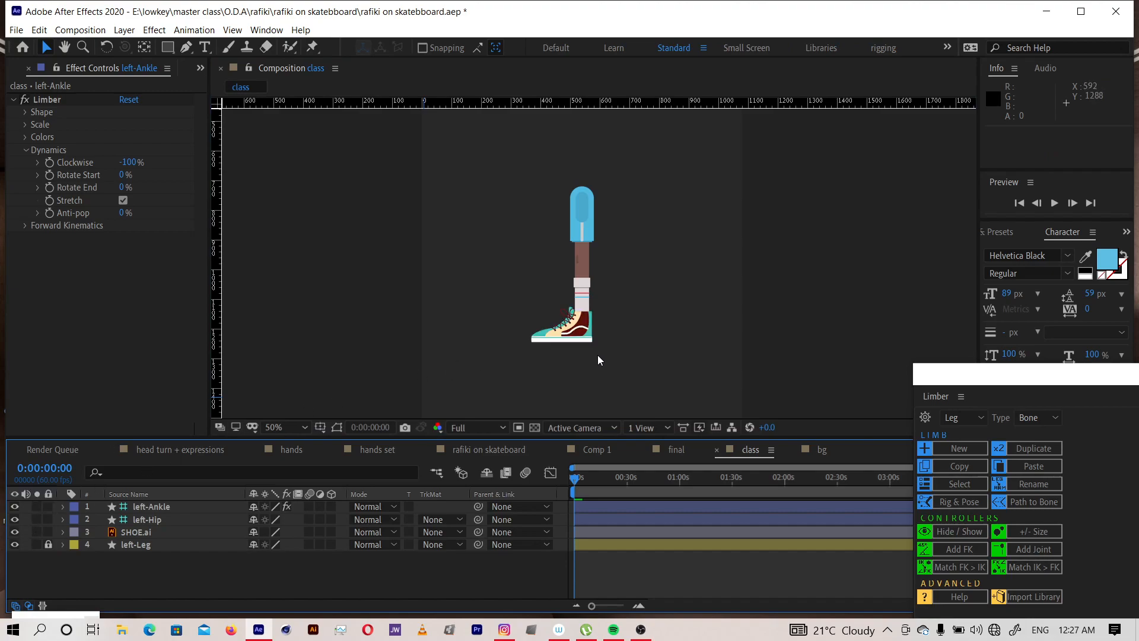
Lower the SHOE.ai layer's opacity to 69% to see the ankle through the shoe
{"action": "key", "text": "period"}
{"action": "key", "text": "period"}
{"action": "key", "text": "h"}
{"action": "left_click_drag", "start_coordinate": [576, 312], "coordinate": [565, 235]}
{"action": "key", "text": "v"}
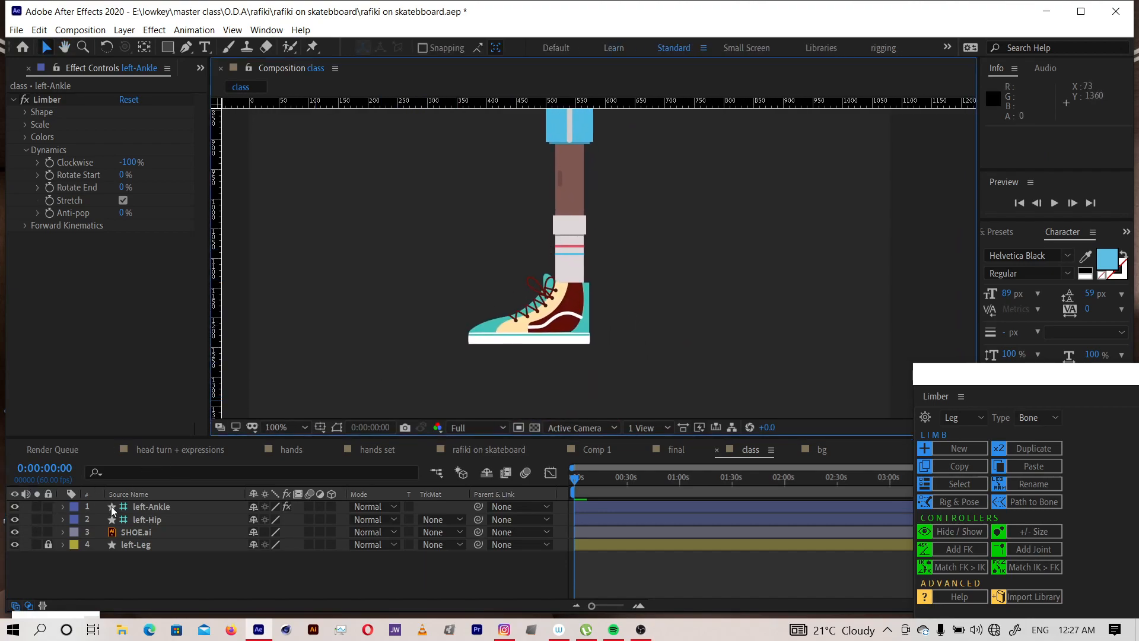
{"action": "left_click", "coordinate": [132, 533]}
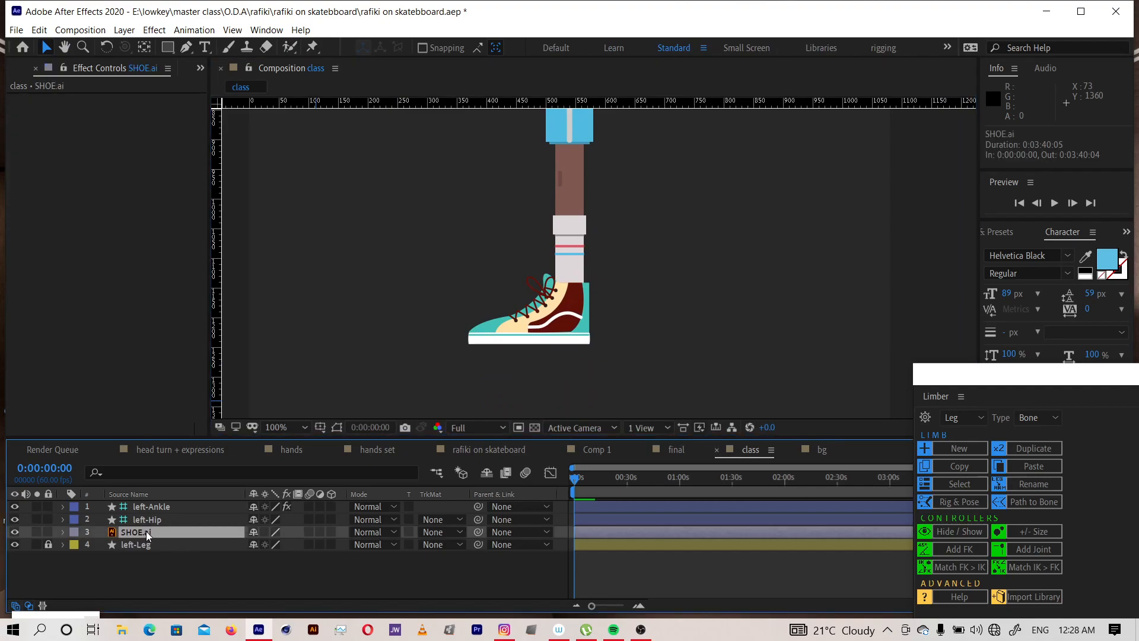
{"action": "key", "text": "t"}
{"action": "left_click_drag", "start_coordinate": [258, 546], "coordinate": [230, 540]}
{"action": "key", "text": "Return"}
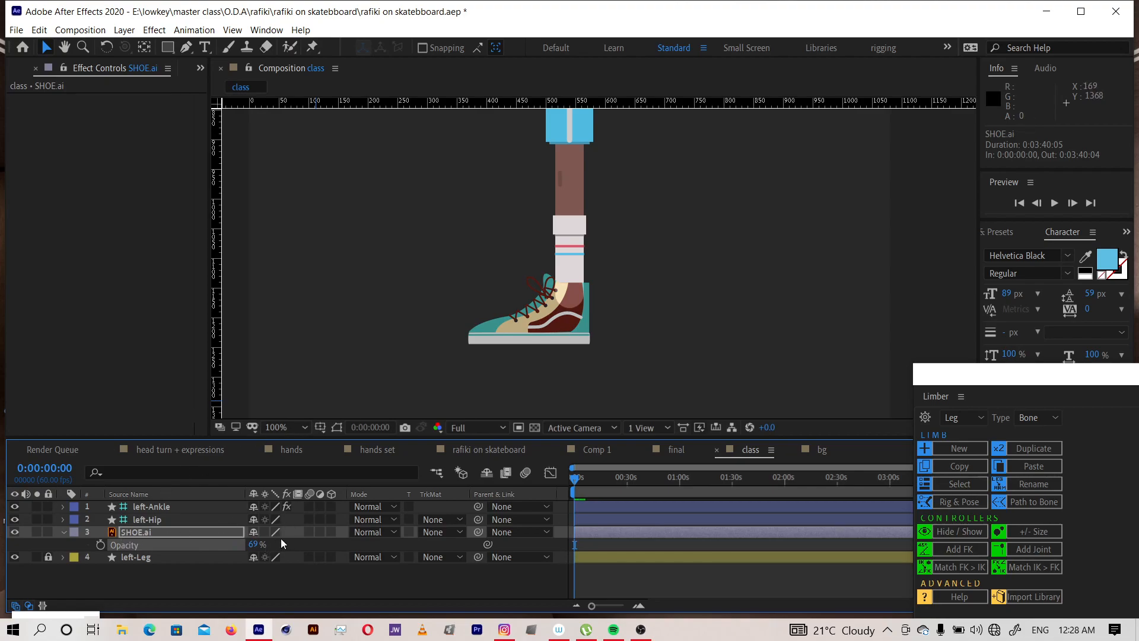
{"action": "key", "text": "Return"}
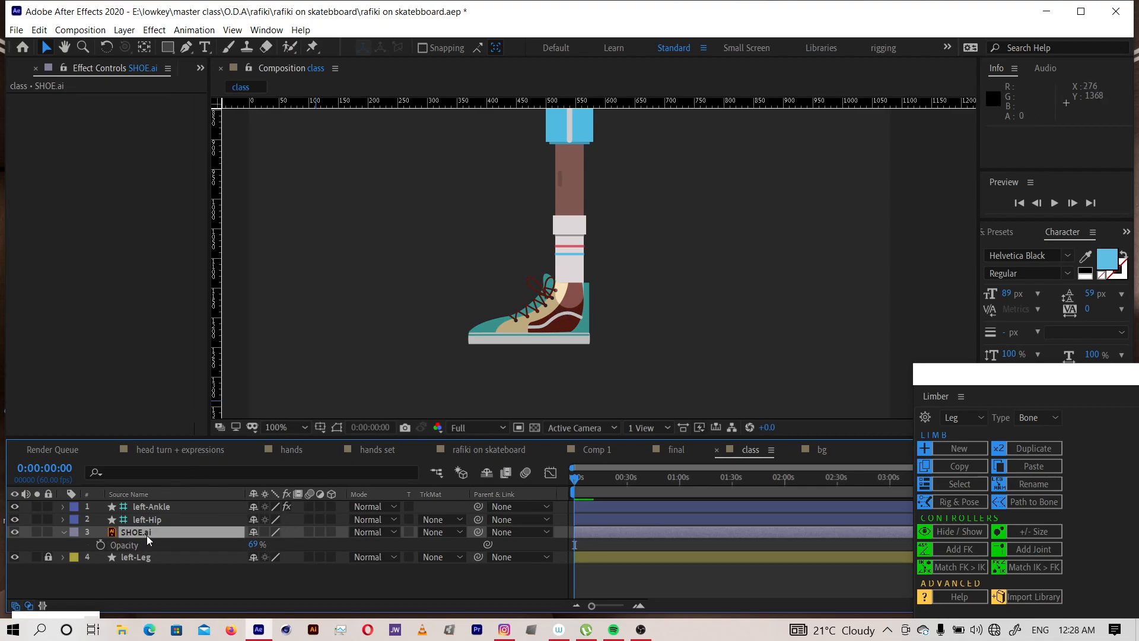
Parent the SHOE.ai layer to left-Ankle, then collapse and lock the shoe layer
{"action": "left_click_drag", "start_coordinate": [478, 531], "coordinate": [155, 507]}
{"action": "left_click", "coordinate": [151, 507]}
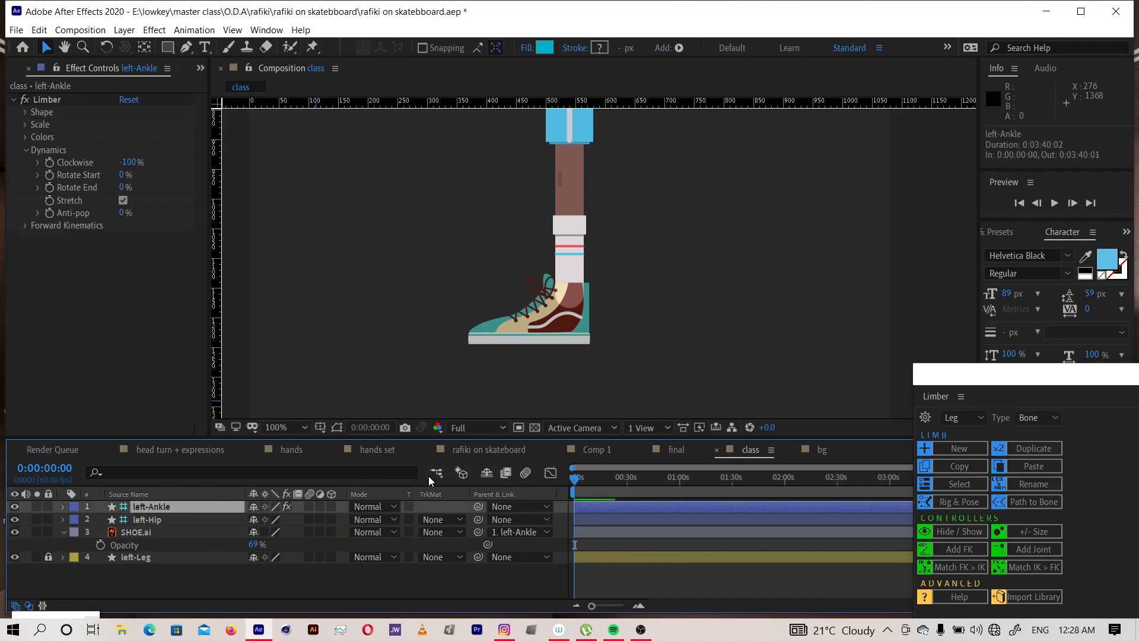
{"action": "left_click", "coordinate": [69, 531]}
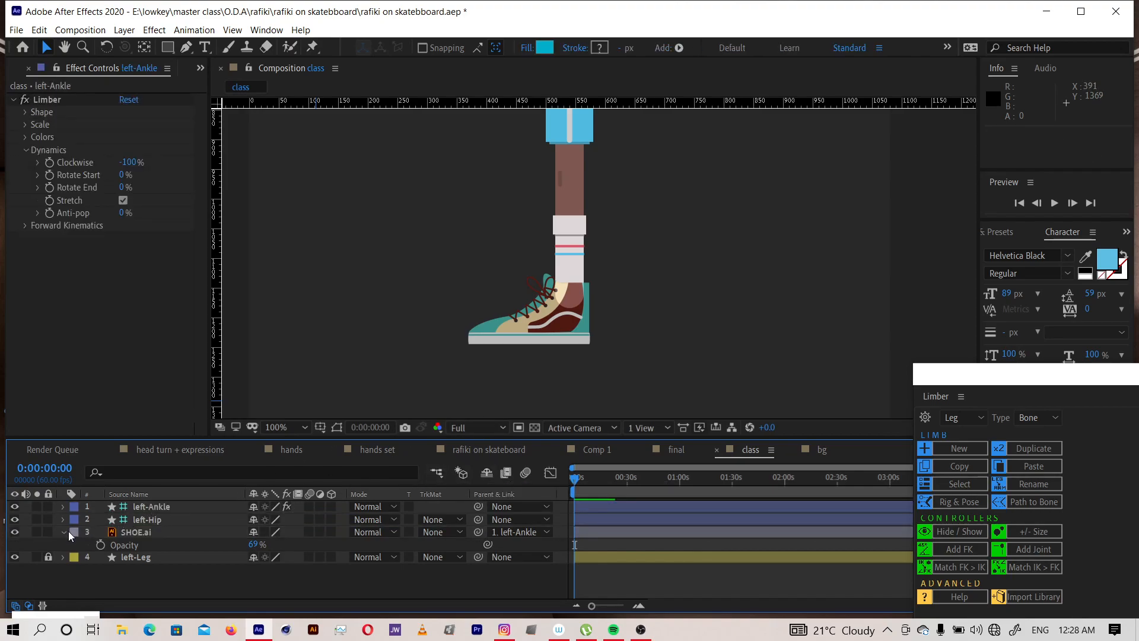
{"action": "left_click", "coordinate": [63, 533]}
{"action": "left_click_drag", "start_coordinate": [48, 534], "coordinate": [79, 597]}
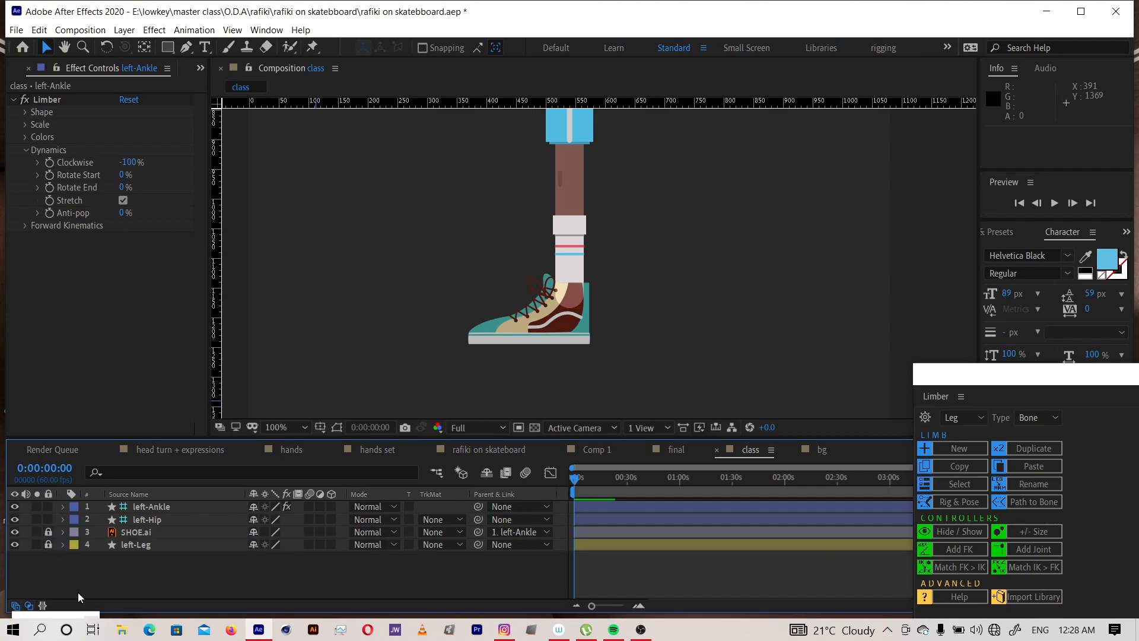
Unlock the SHOE.ai layer and set its opacity to 100%
{"action": "left_click", "coordinate": [48, 531]}
{"action": "left_click", "coordinate": [127, 533]}
{"action": "key", "text": "t"}
{"action": "left_click", "coordinate": [253, 544]}
{"action": "type", "text": "100"}
{"action": "key", "text": "Return"}
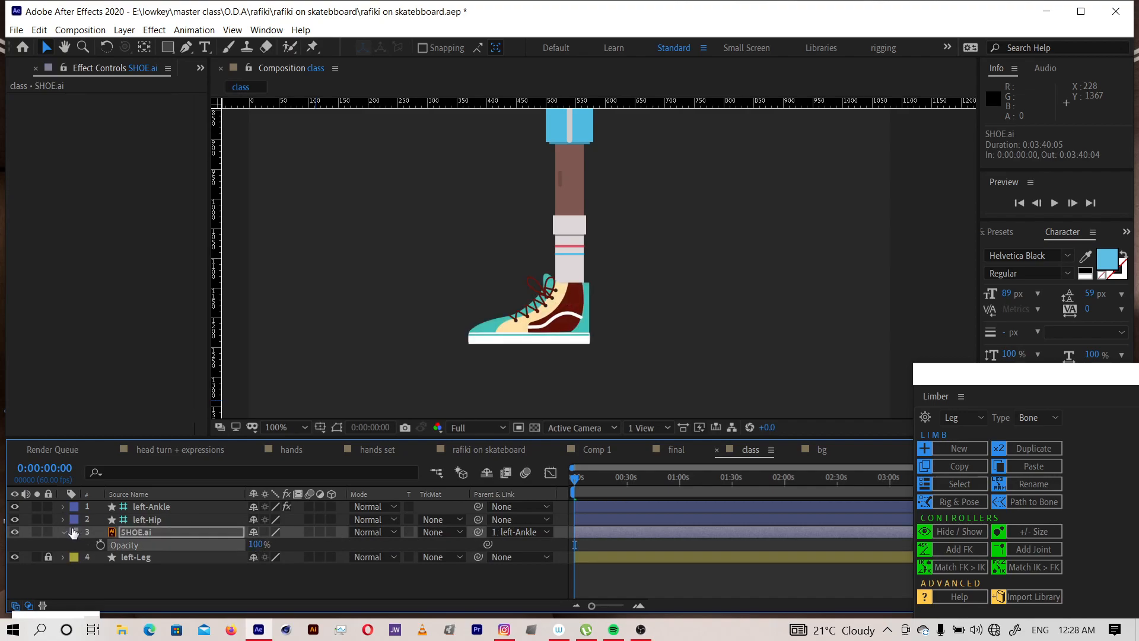
Collapse the SHOE.ai layer's properties and lock the layer
{"action": "left_click", "coordinate": [62, 534]}
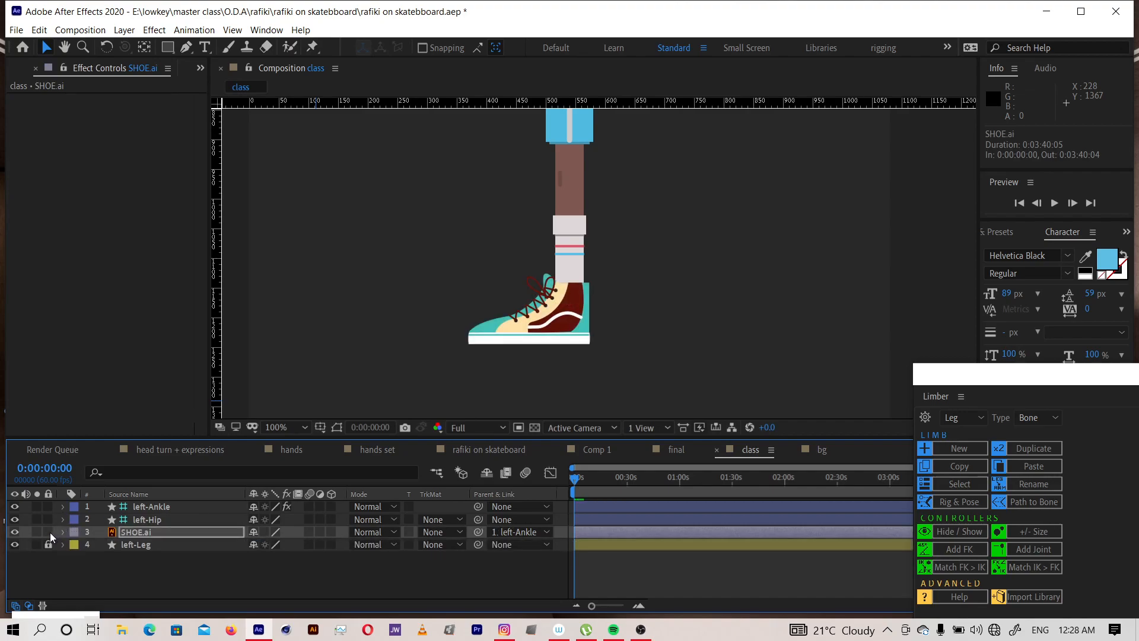
{"action": "left_click", "coordinate": [48, 533]}
Move the left-Ankle controller slightly so the leg bends at the knee with the shoe attached
{"action": "key", "text": "h"}
{"action": "key", "text": "comma"}
{"action": "key", "text": "v"}
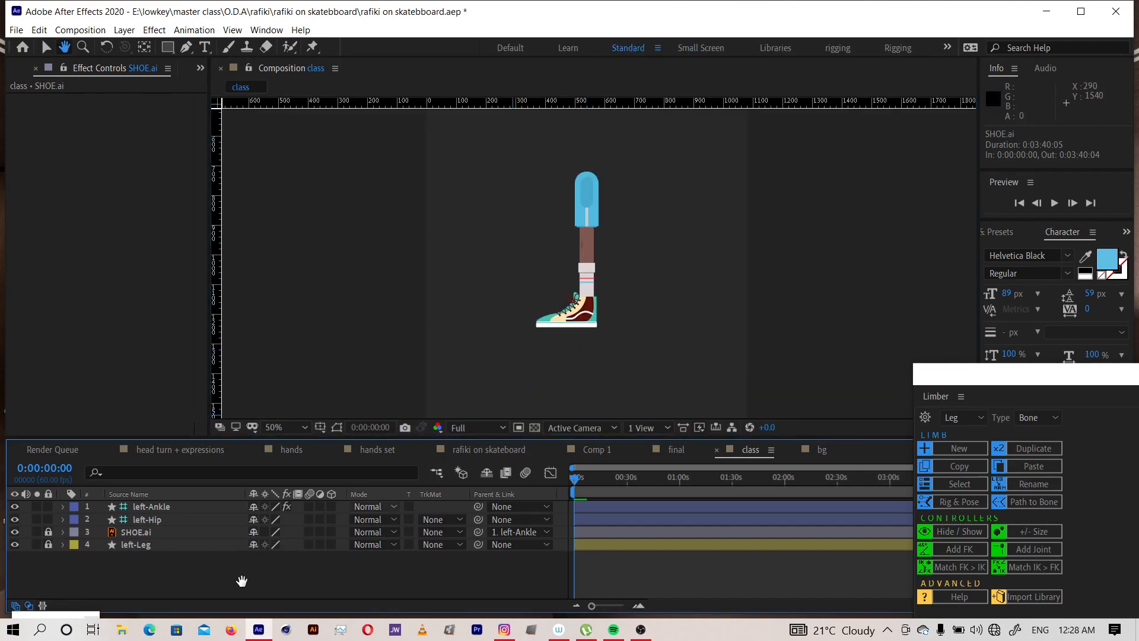
{"action": "left_click", "coordinate": [158, 506]}
{"action": "mouse_move", "coordinate": [587, 304]}
{"action": "left_mouse_down"}
{"action": "mouse_move", "coordinate": [519, 270]}
{"action": "mouse_move", "coordinate": [553, 299]}
{"action": "mouse_move", "coordinate": [608, 285]}
{"action": "mouse_move", "coordinate": [535, 275]}
{"action": "mouse_move", "coordinate": [539, 303]}
{"action": "mouse_move", "coordinate": [614, 303]}
{"action": "mouse_move", "coordinate": [600, 304]}
{"action": "left_mouse_up"}
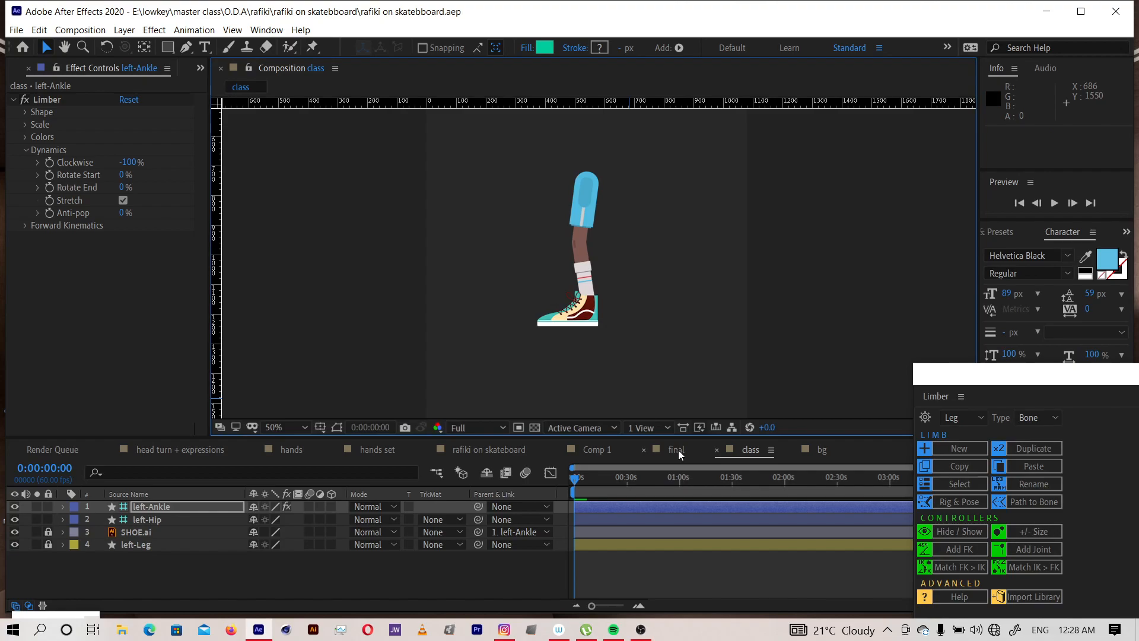
Examine the effects applied to Adjustment Layer 1 in the final composition, and return to the class composition
{"action": "left_click", "coordinate": [677, 450]}
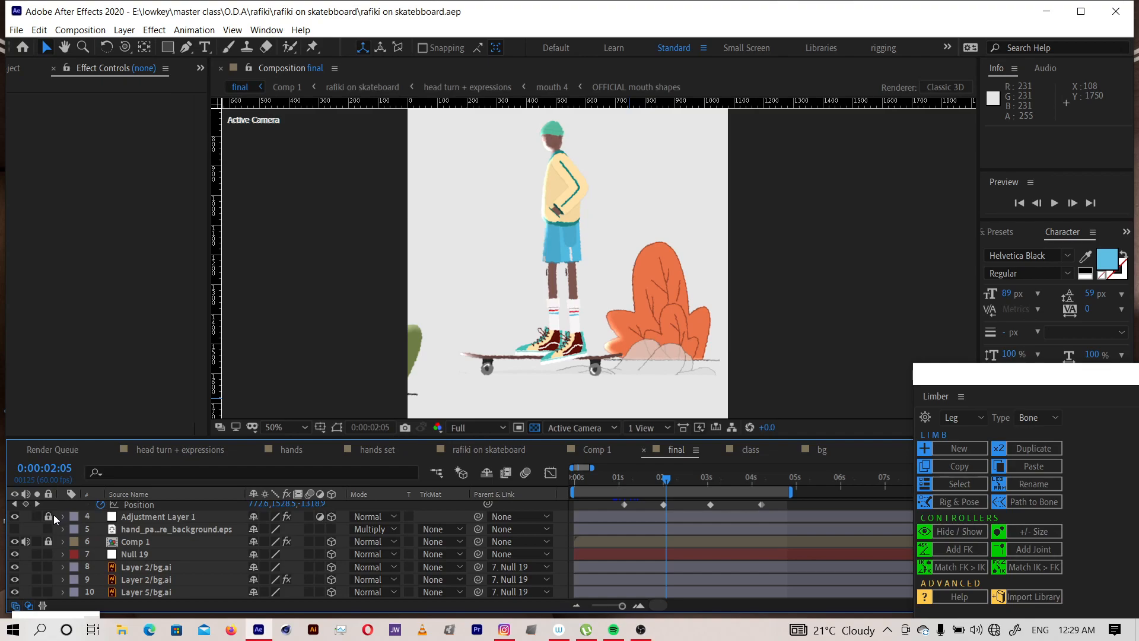
{"action": "left_click", "coordinate": [176, 518]}
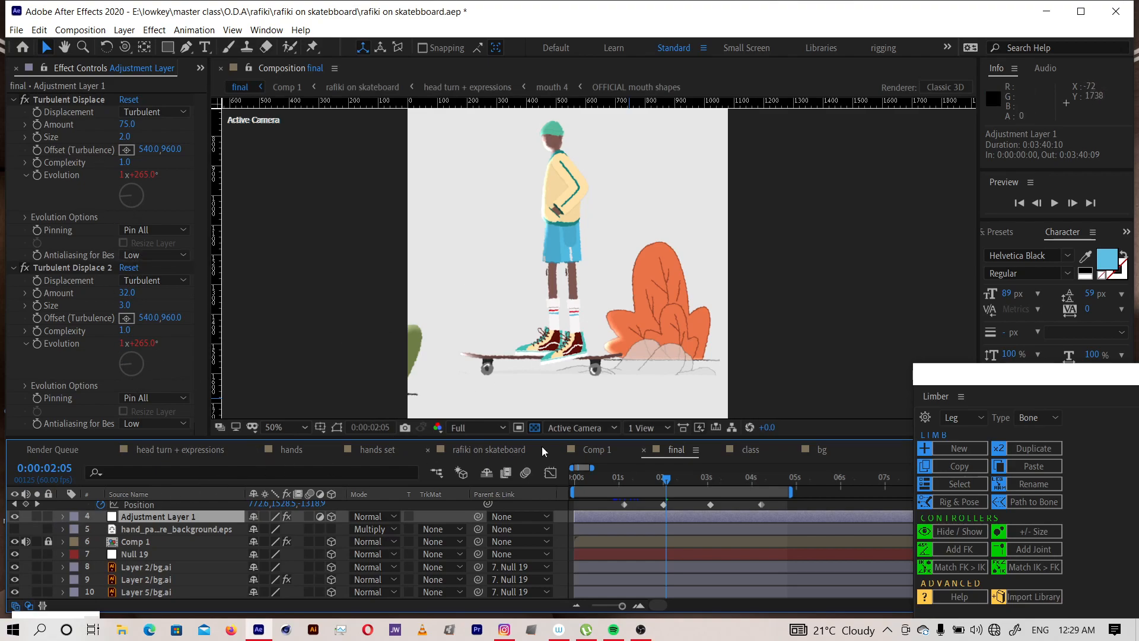
{"action": "left_click", "coordinate": [756, 448]}
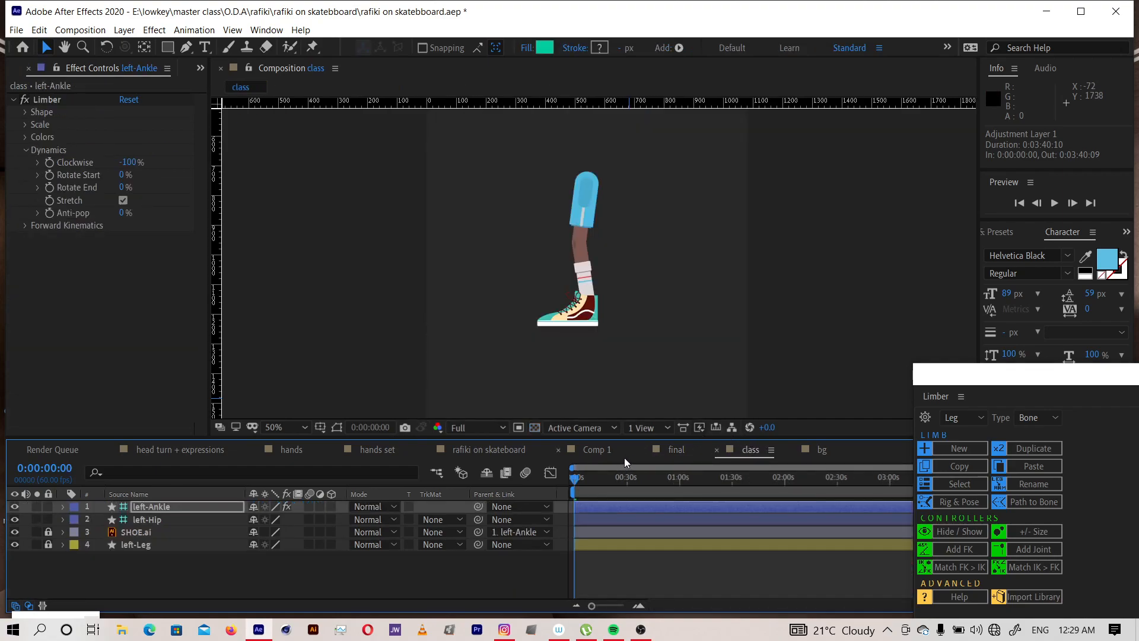